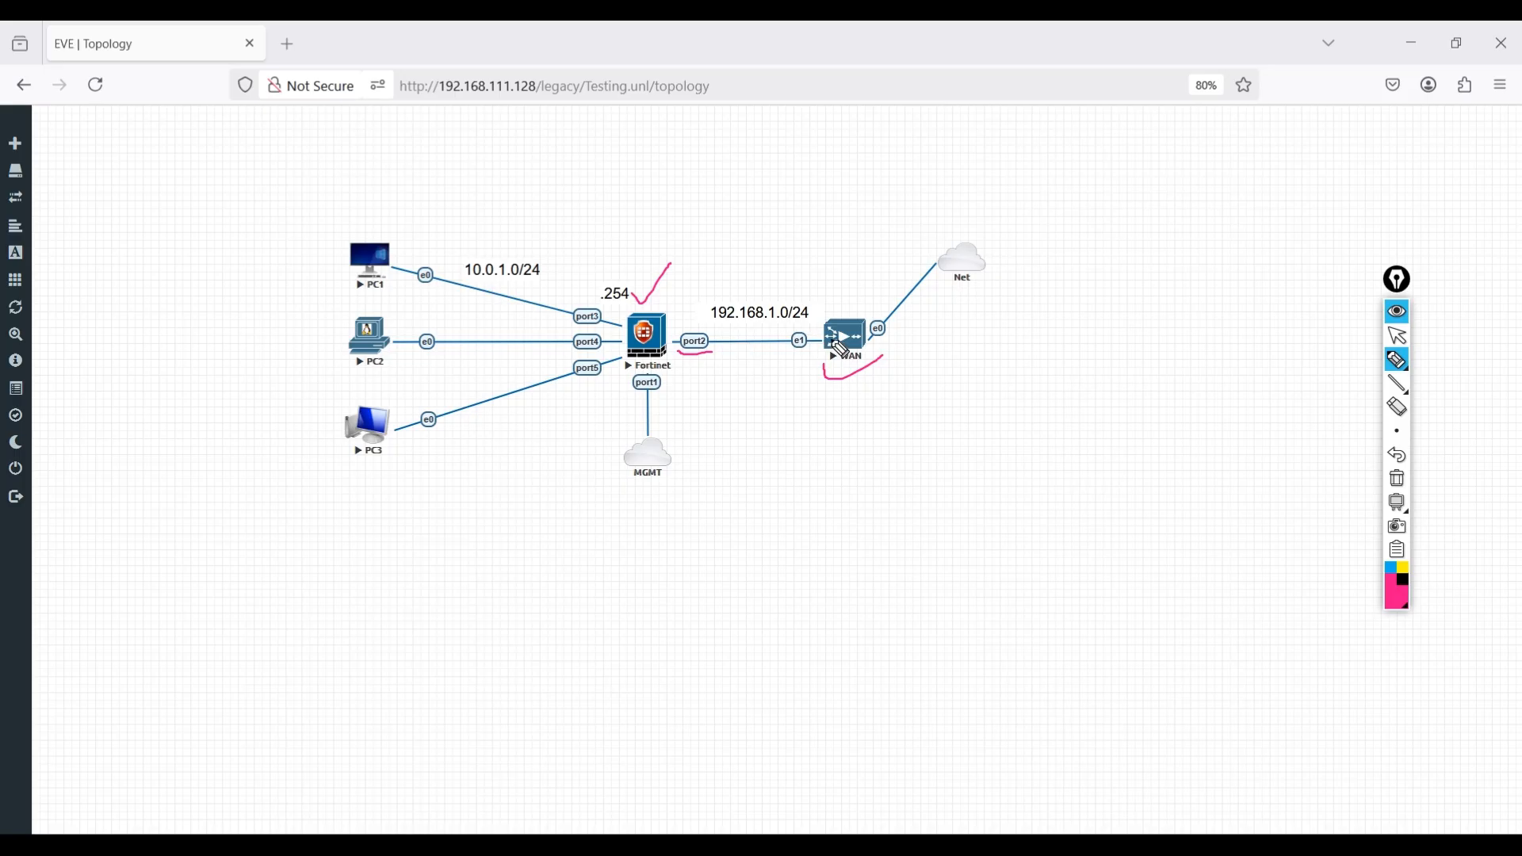
Mark the Fortinet firewall's ports, the MGMT cloud and the three PCs with pen strokes on the topology.
mouse_move(708, 354)
left_mouse_down()
mouse_move(670, 358)
mouse_move(717, 353)
left_mouse_up()
mouse_move(670, 404)
left_mouse_down()
mouse_move(634, 399)
mouse_move(702, 393)
left_mouse_up()
left_click_drag(675, 474, 701, 450)
left_click_drag(573, 295, 603, 287)
mouse_move(574, 339)
left_mouse_down()
mouse_move(604, 336)
mouse_move(610, 373)
left_mouse_up()
mouse_move(315, 262)
left_mouse_down()
mouse_move(322, 280)
mouse_move(354, 250)
left_mouse_up()
left_click_drag(307, 337, 361, 341)
mouse_move(296, 412)
left_mouse_down()
mouse_move(310, 439)
mouse_move(356, 426)
left_mouse_up()
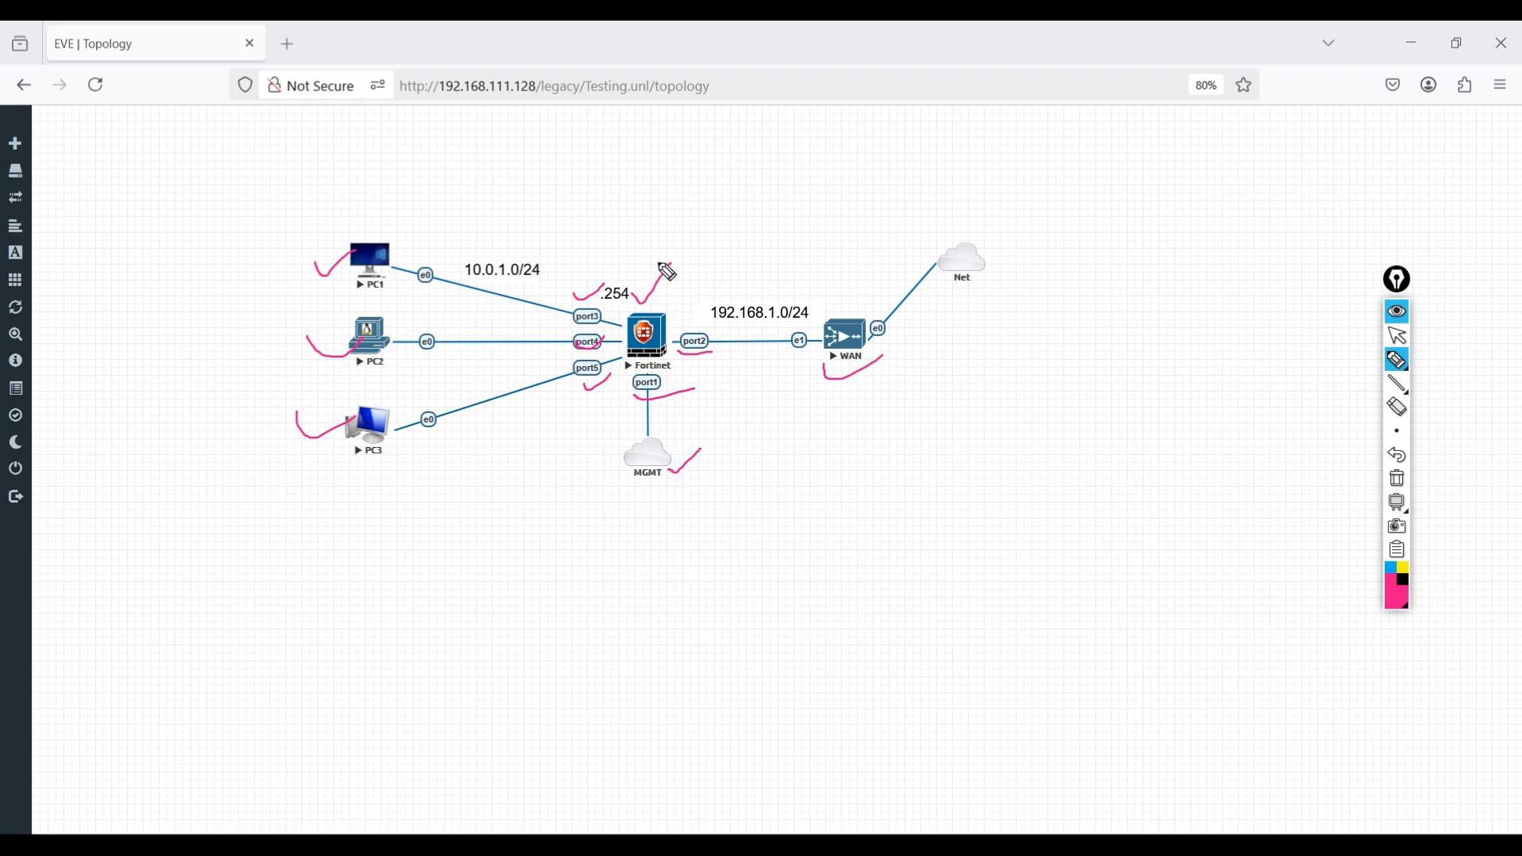
Tick the firewall, draw an arrow from PC1 towards the Net cloud, handwrite a note along it and underline port2.
left_click_drag(650, 242, 724, 212)
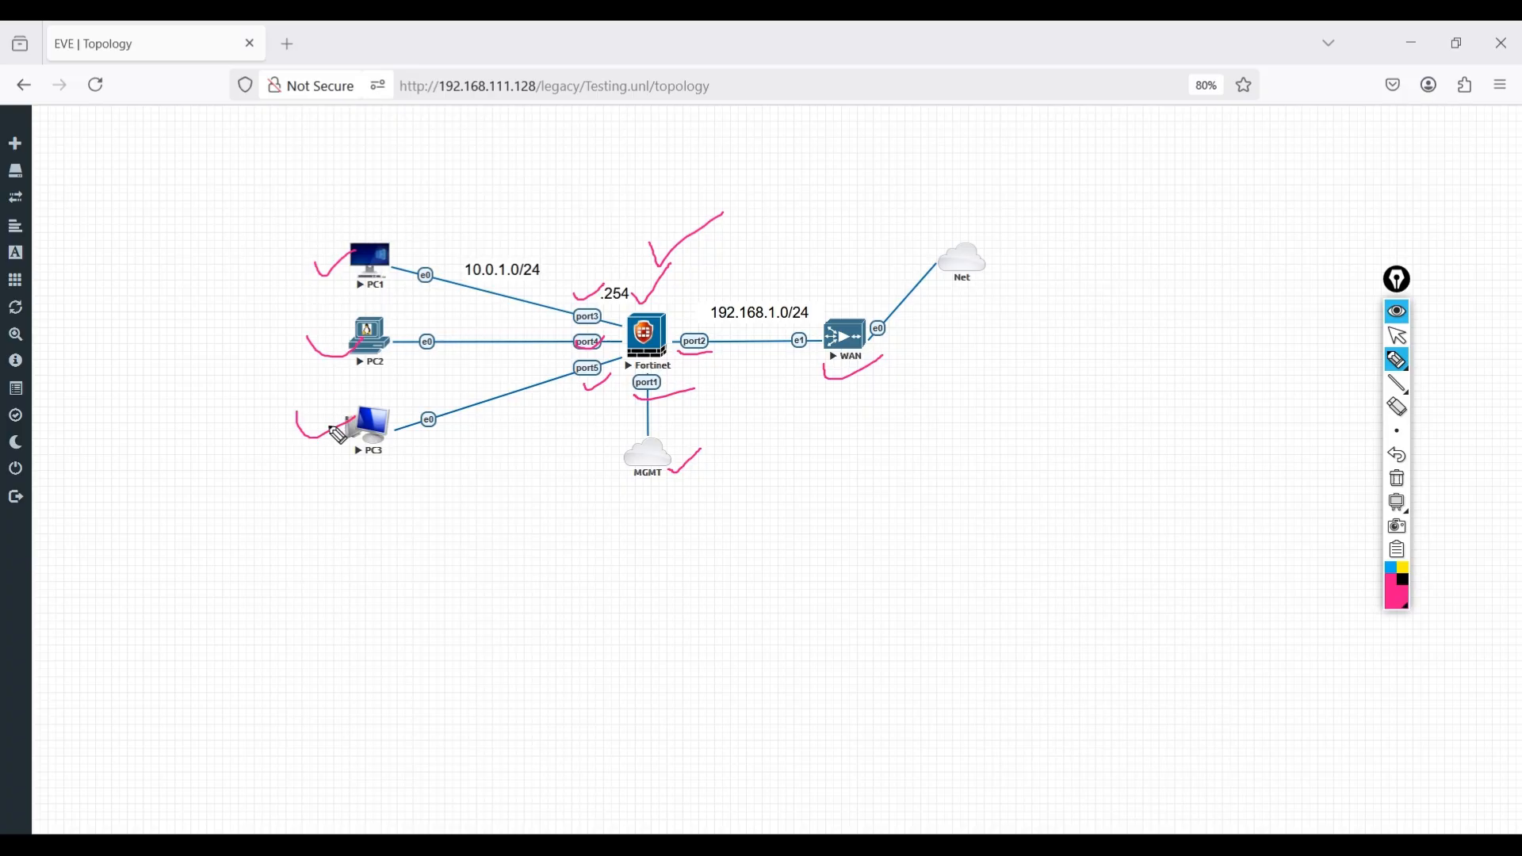
mouse_move(375, 218)
left_mouse_down()
mouse_move(886, 208)
mouse_move(900, 187)
mouse_move(913, 209)
left_mouse_up()
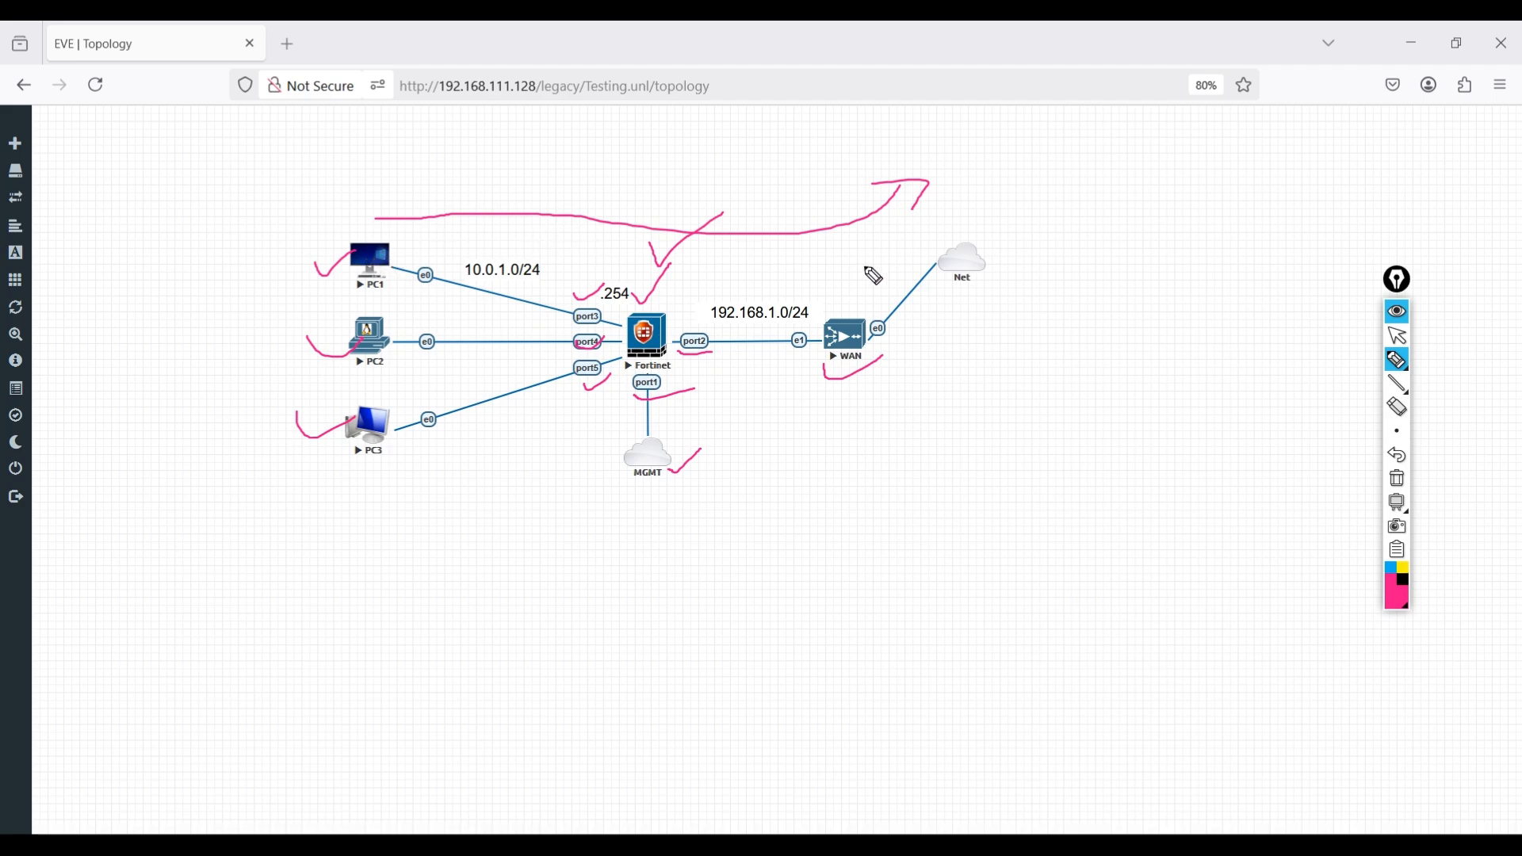
mouse_move(579, 242)
left_mouse_down()
mouse_move(721, 211)
mouse_move(749, 226)
mouse_move(757, 200)
left_mouse_up()
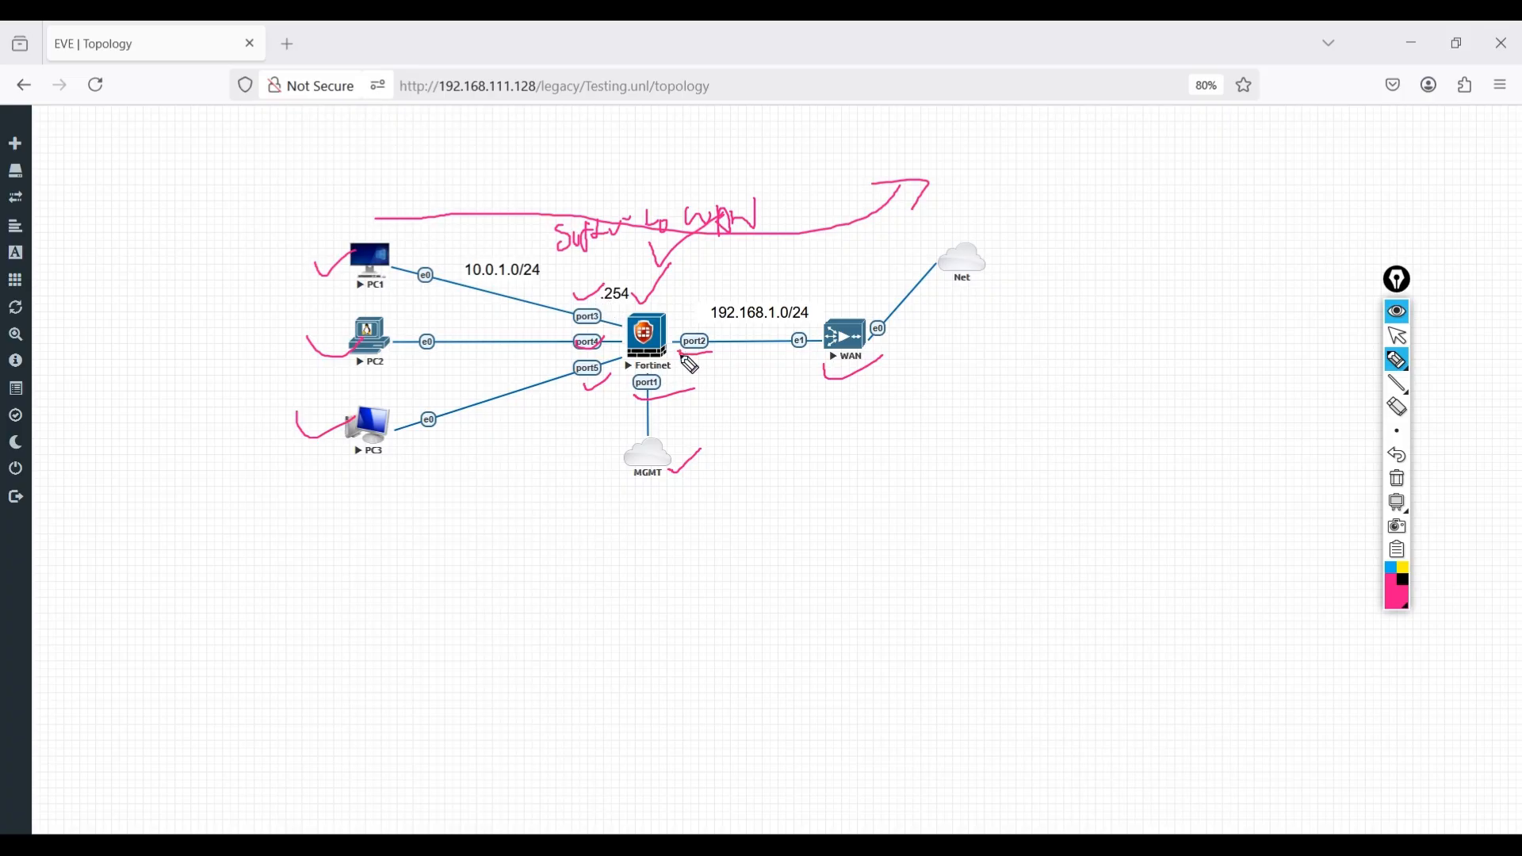
left_click_drag(683, 357, 753, 345)
Clear all pen annotations from the topology and collapse the annotation tools.
left_click(1402, 485)
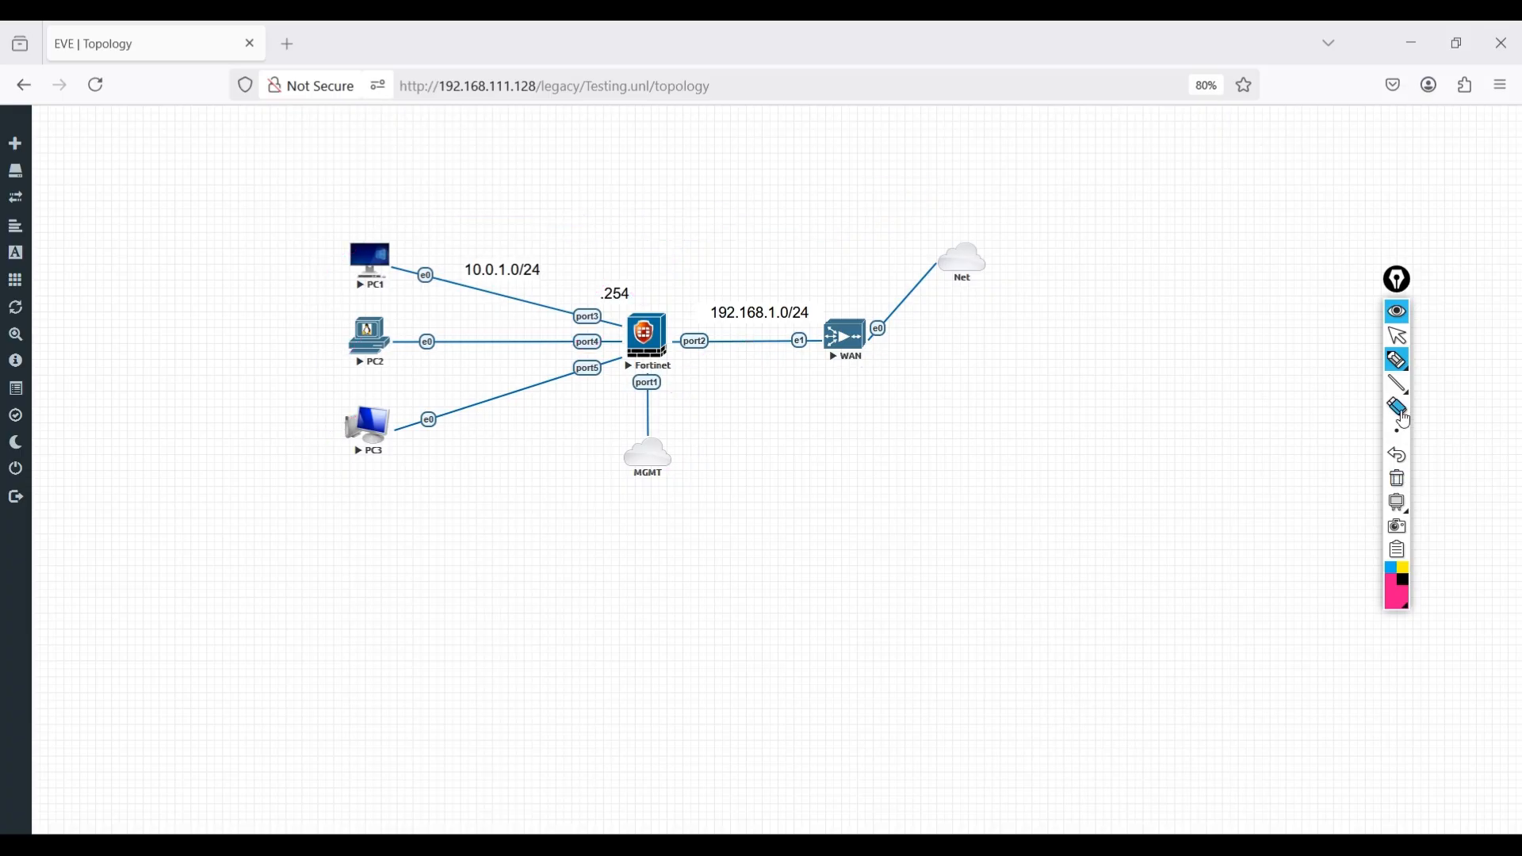
left_click(1406, 333)
left_click(1401, 287)
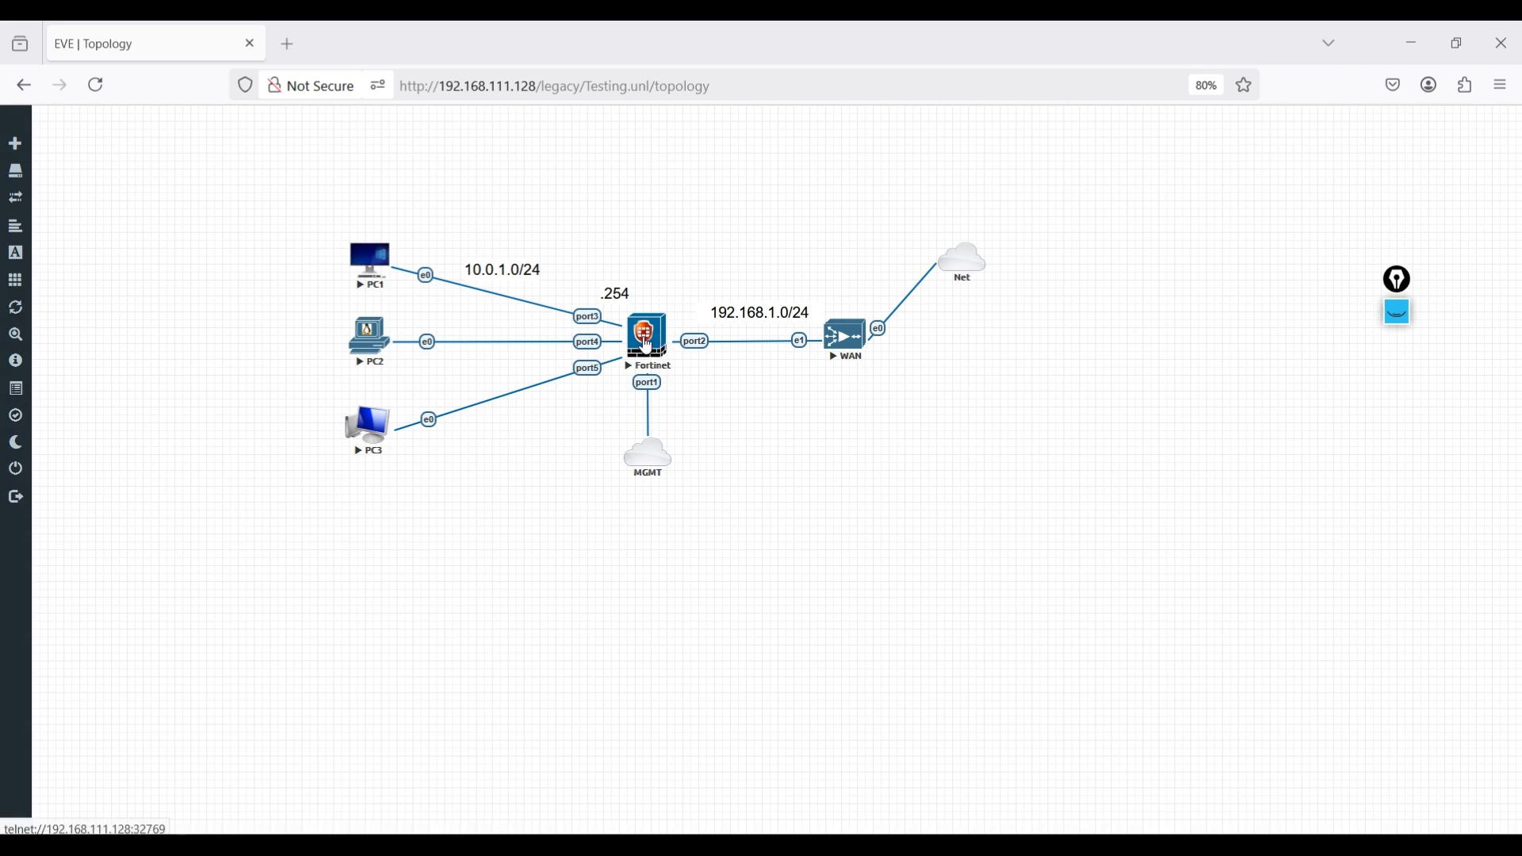
Open the Fortinet firewall's console and log in as admin with the account password.
left_click(657, 364)
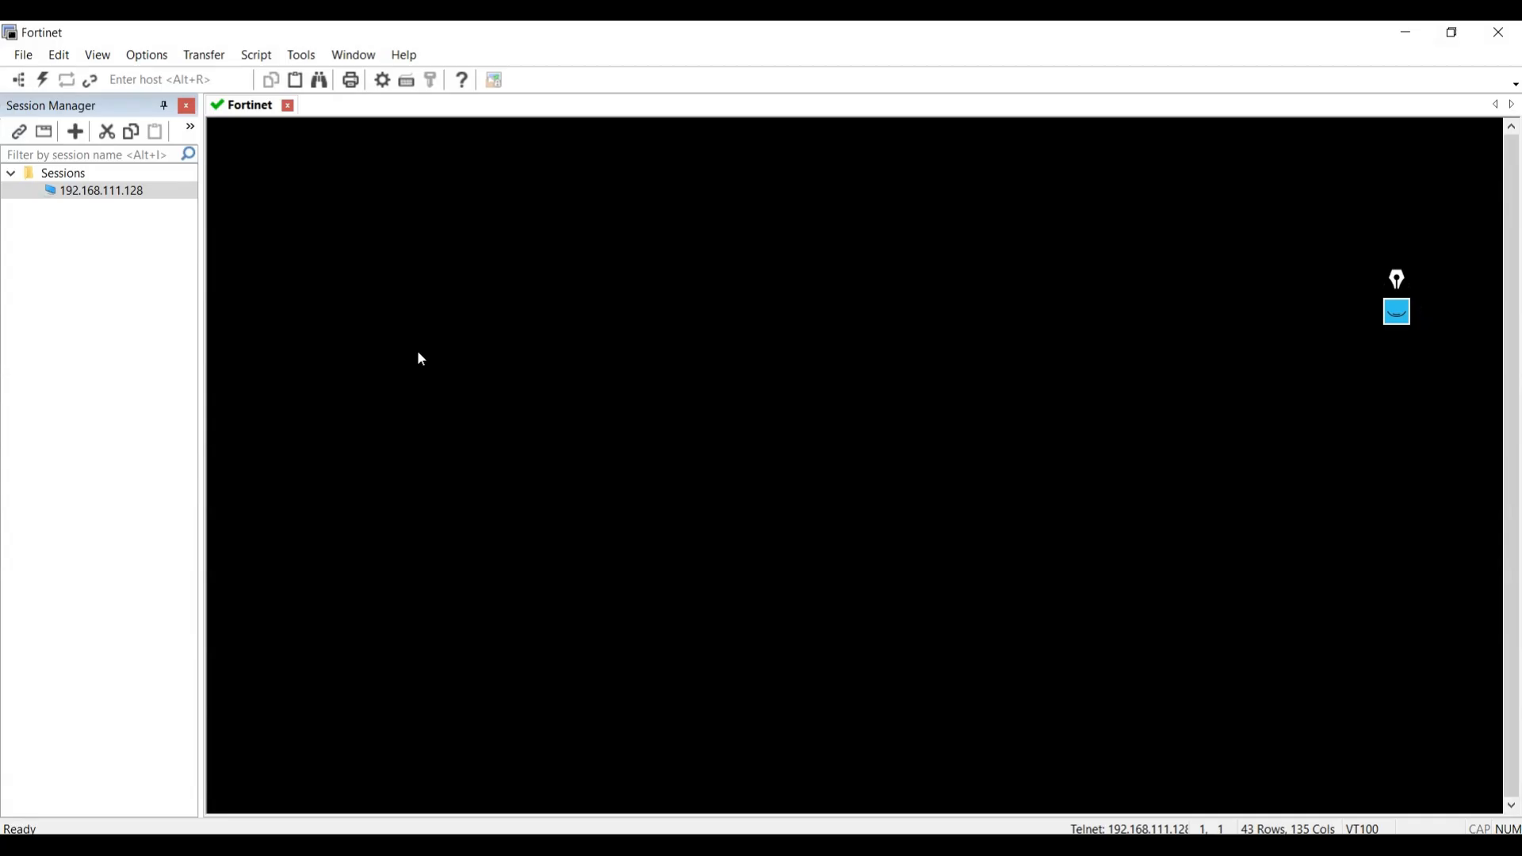
key("Return")
type("ate-VM64-KVM login: a")
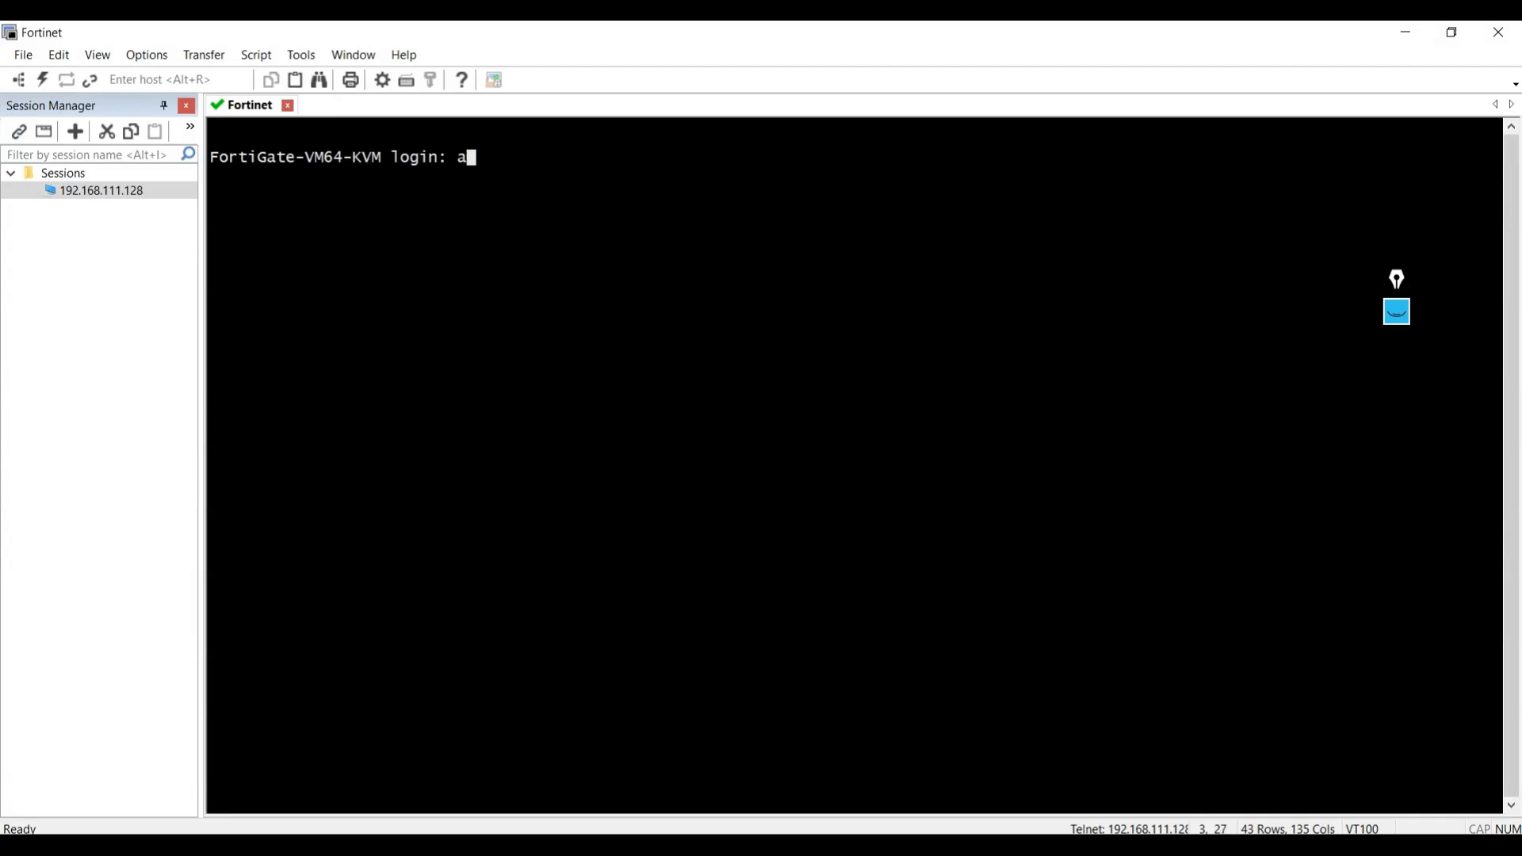
type("dmin")
key("Return")
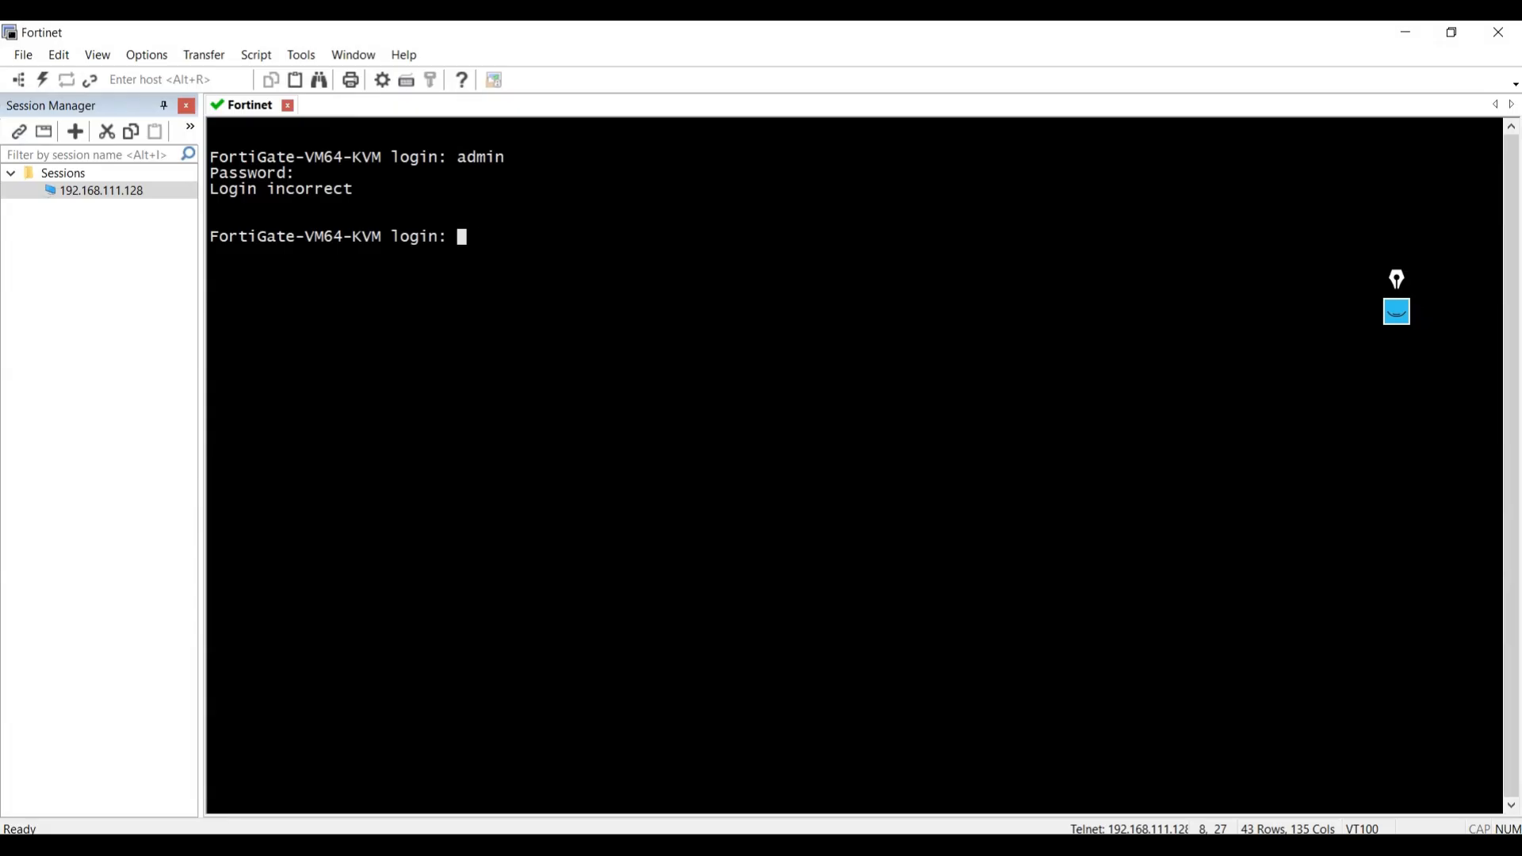
type("admin")
key("Return")
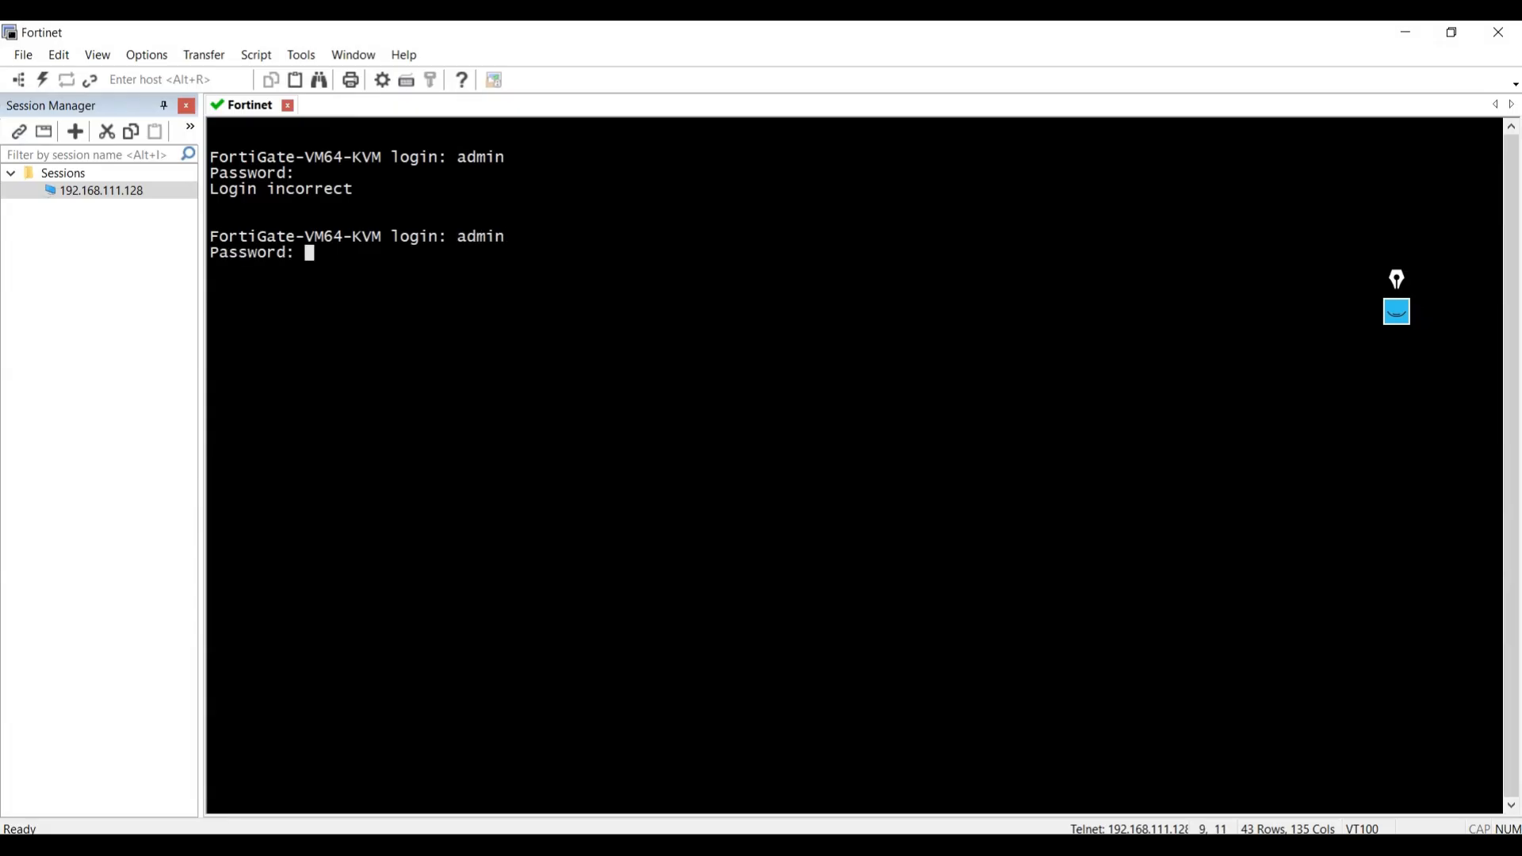
key("Return")
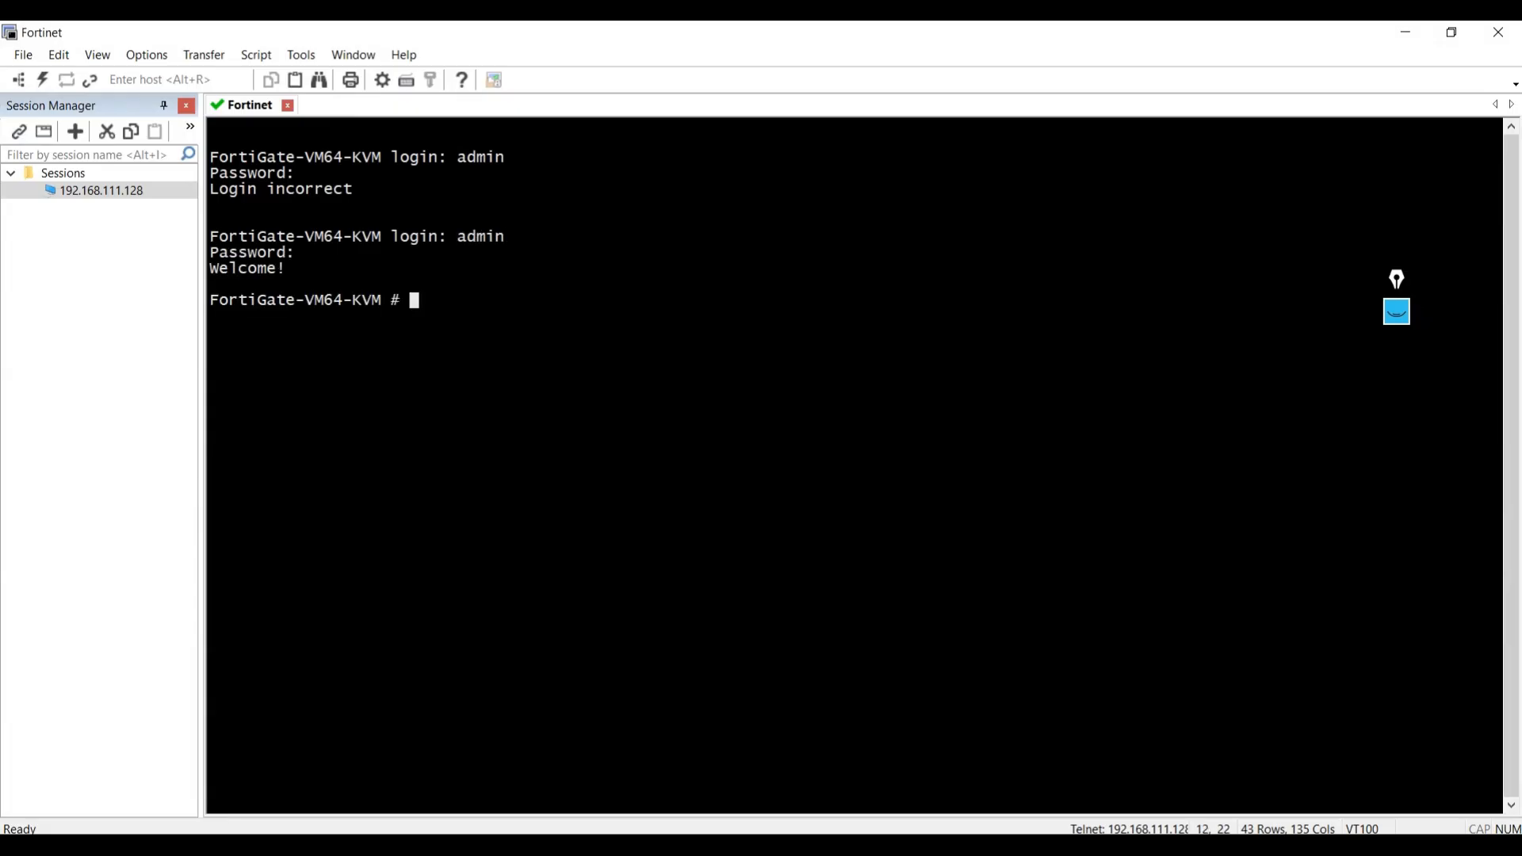
List the firewall's interfaces with "show system interface ?" and compare the port1 entry with its management link in the topology.
type("show system interface ")
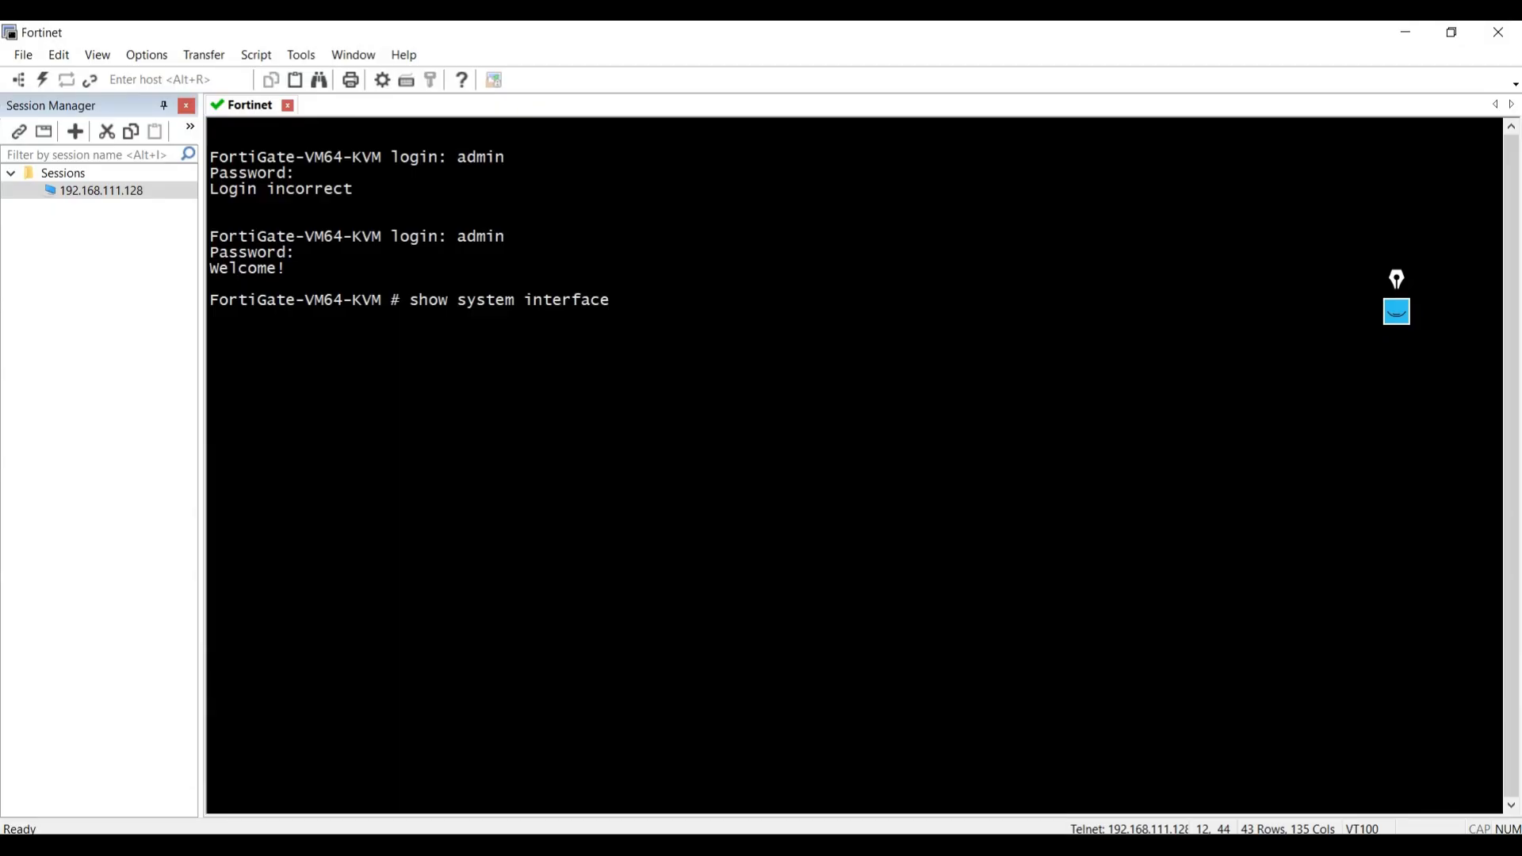
type("?")
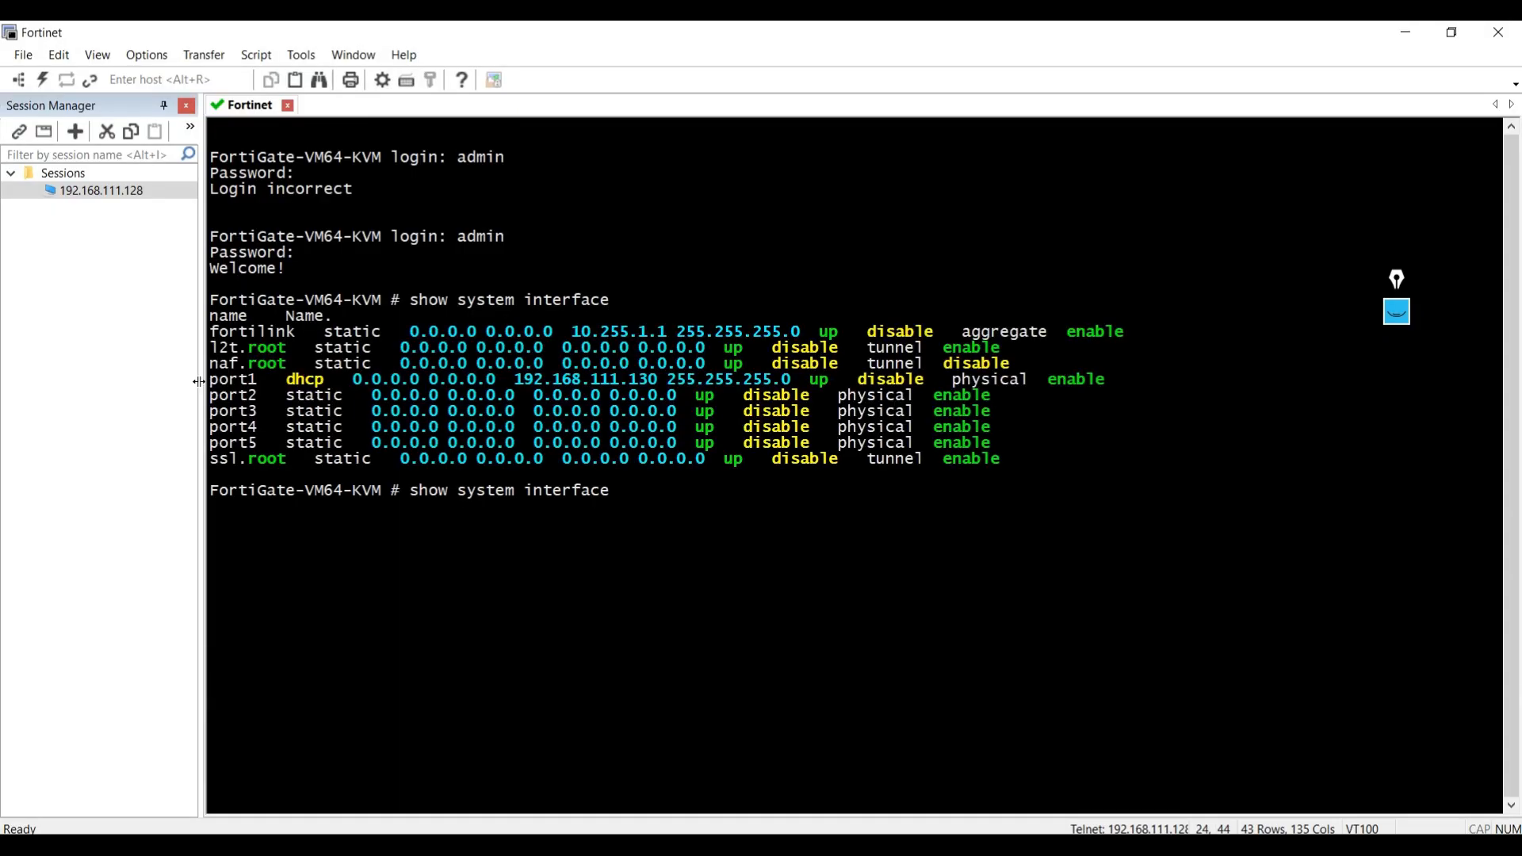
left_click_drag(213, 385, 342, 389)
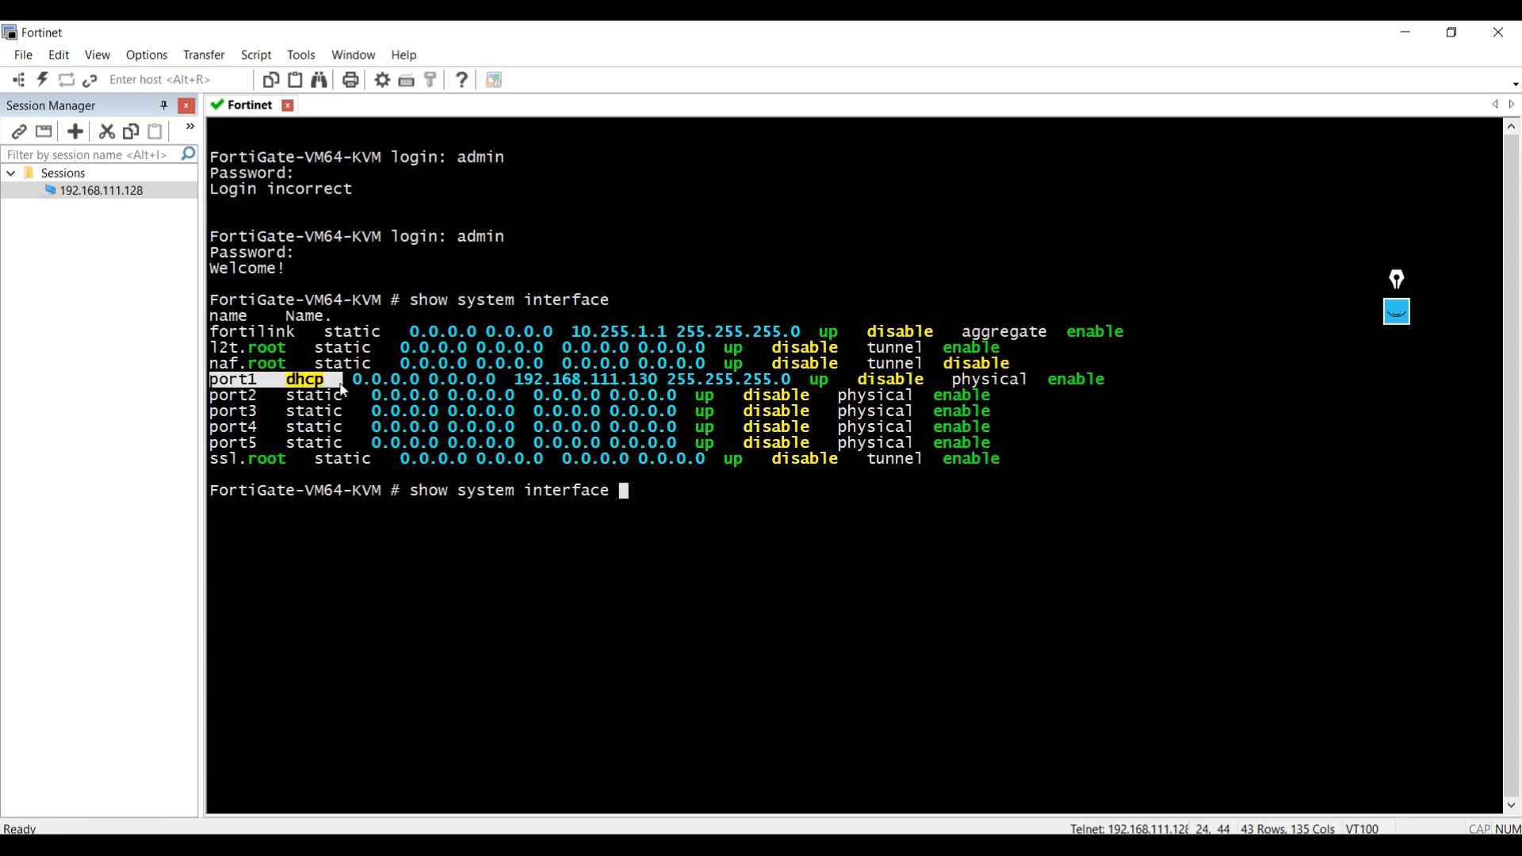
key("alt+Tab")
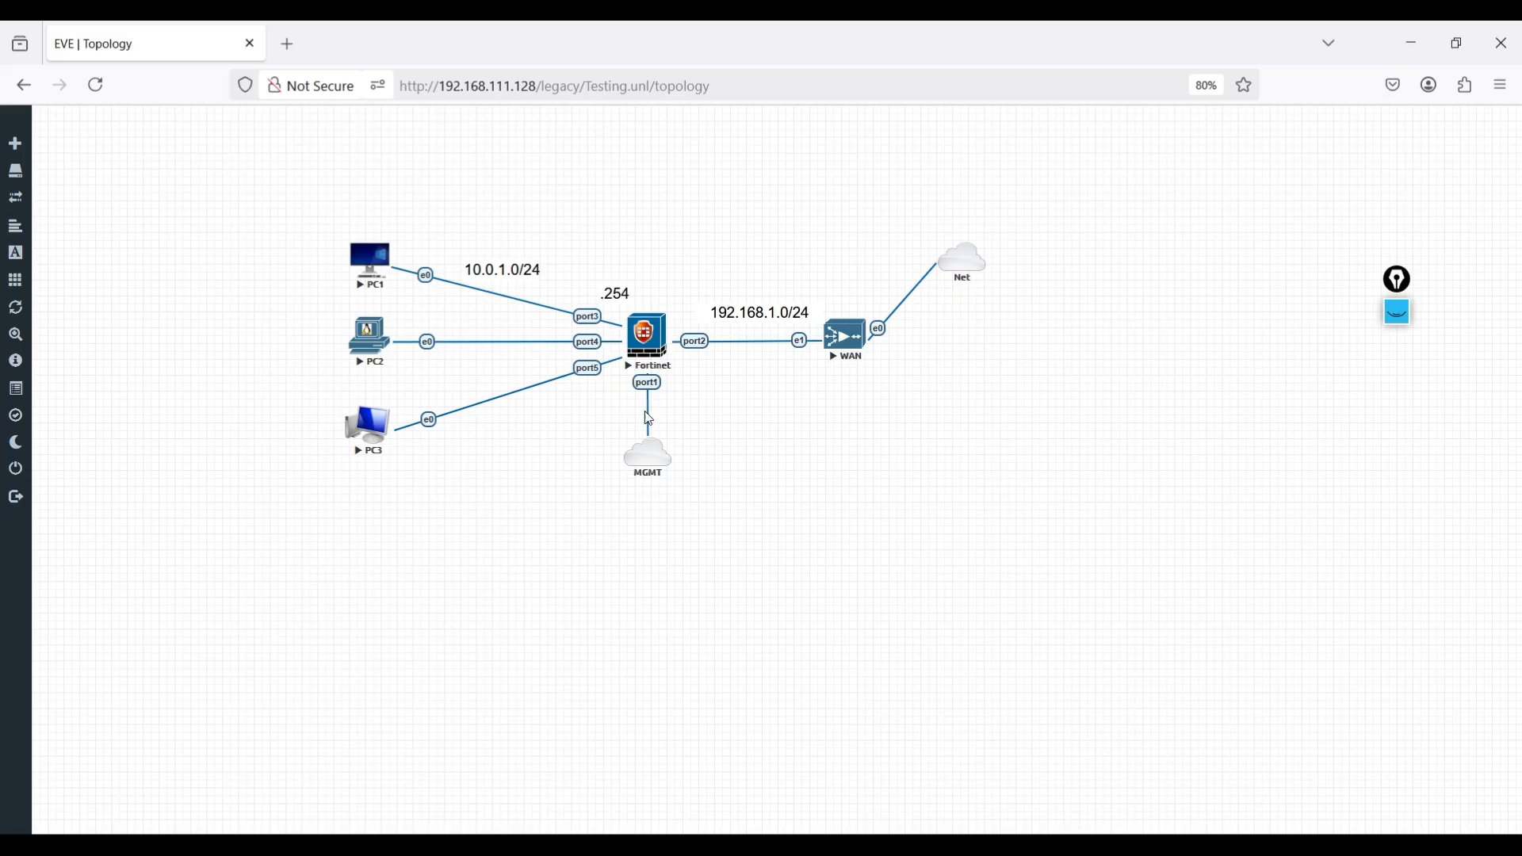
key("alt+Tab")
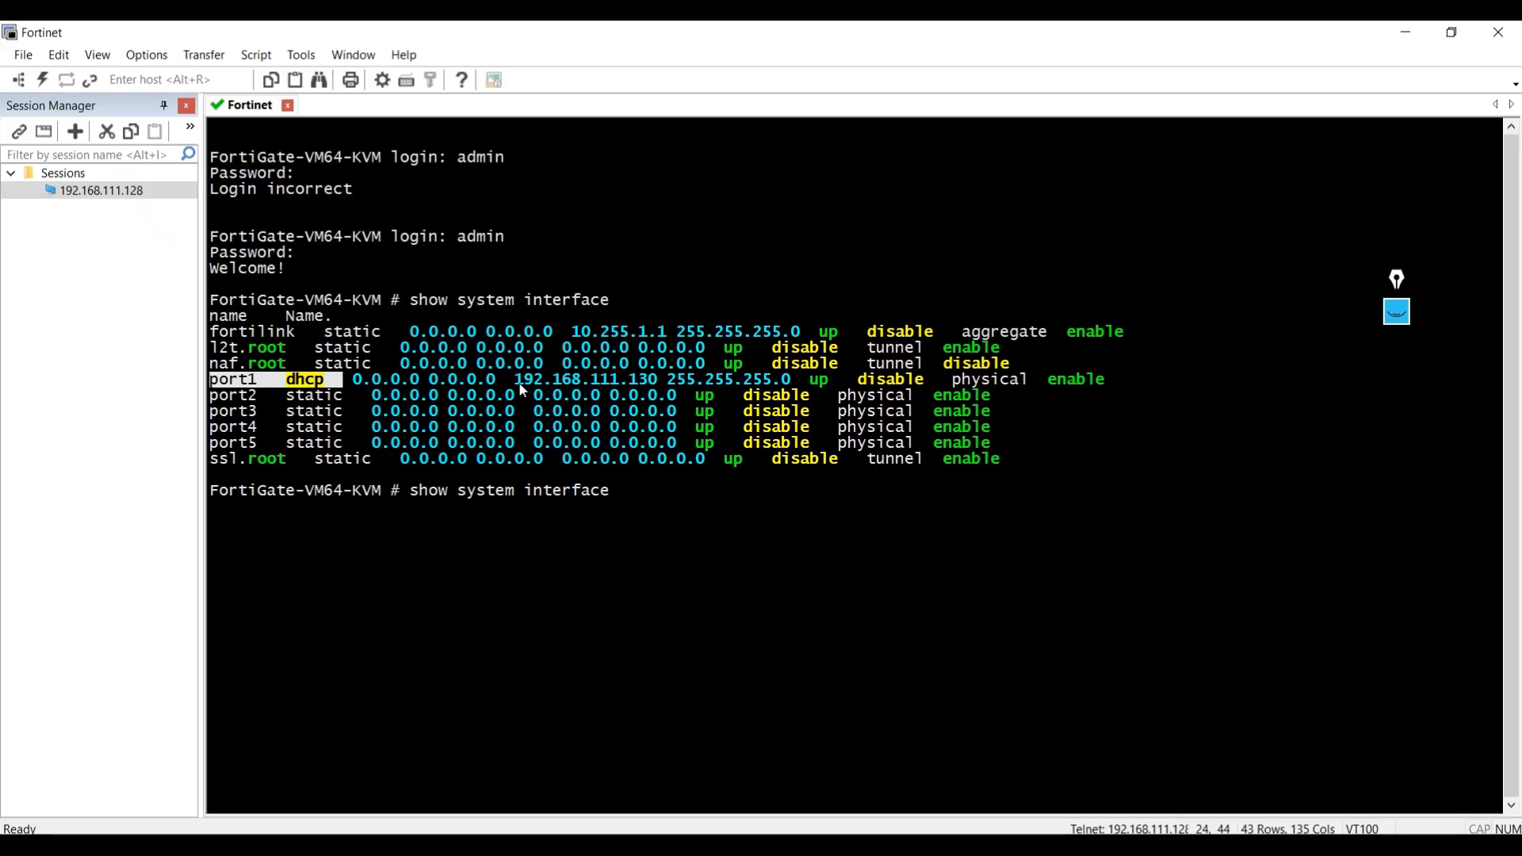
Copy port1's IP address 192.168.111.130 from the console and open it in a new browser tab.
left_click_drag(519, 388, 647, 391)
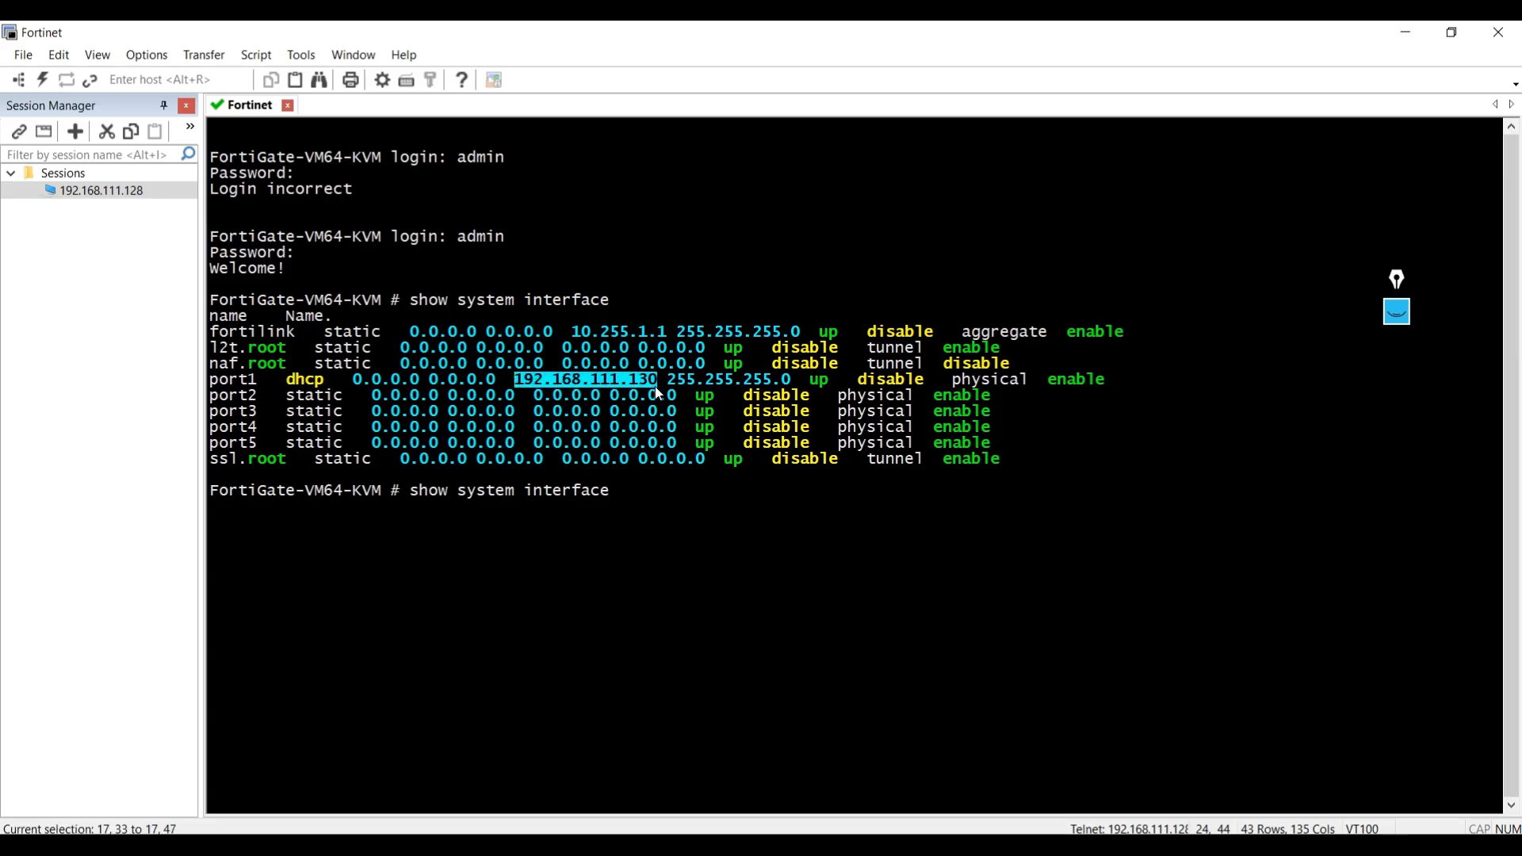
key("alt+Tab")
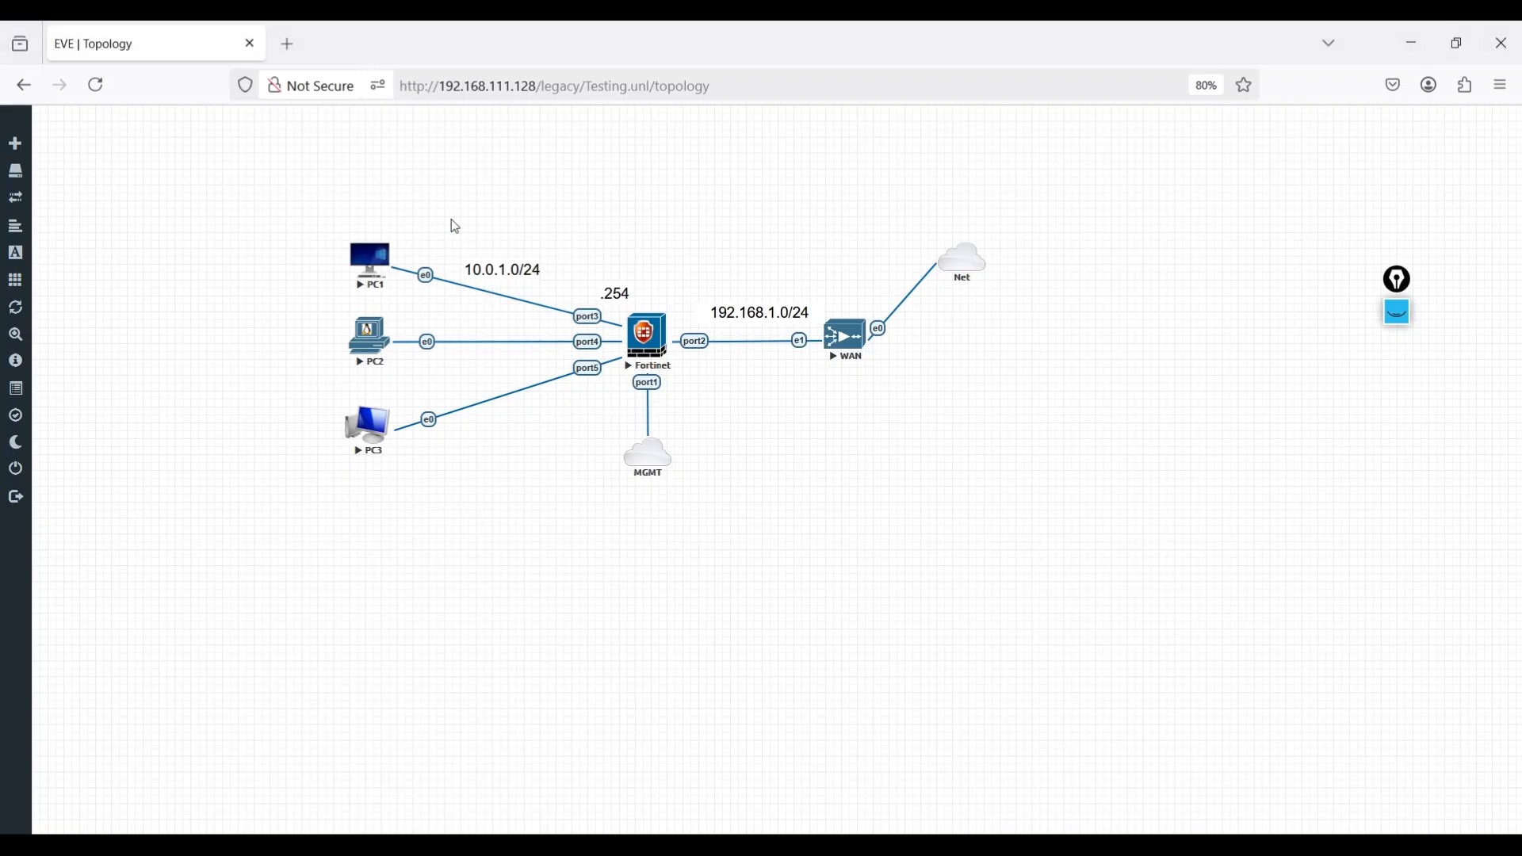
left_click(287, 46)
left_click(336, 83)
type("192.168.111.130")
key("Return")
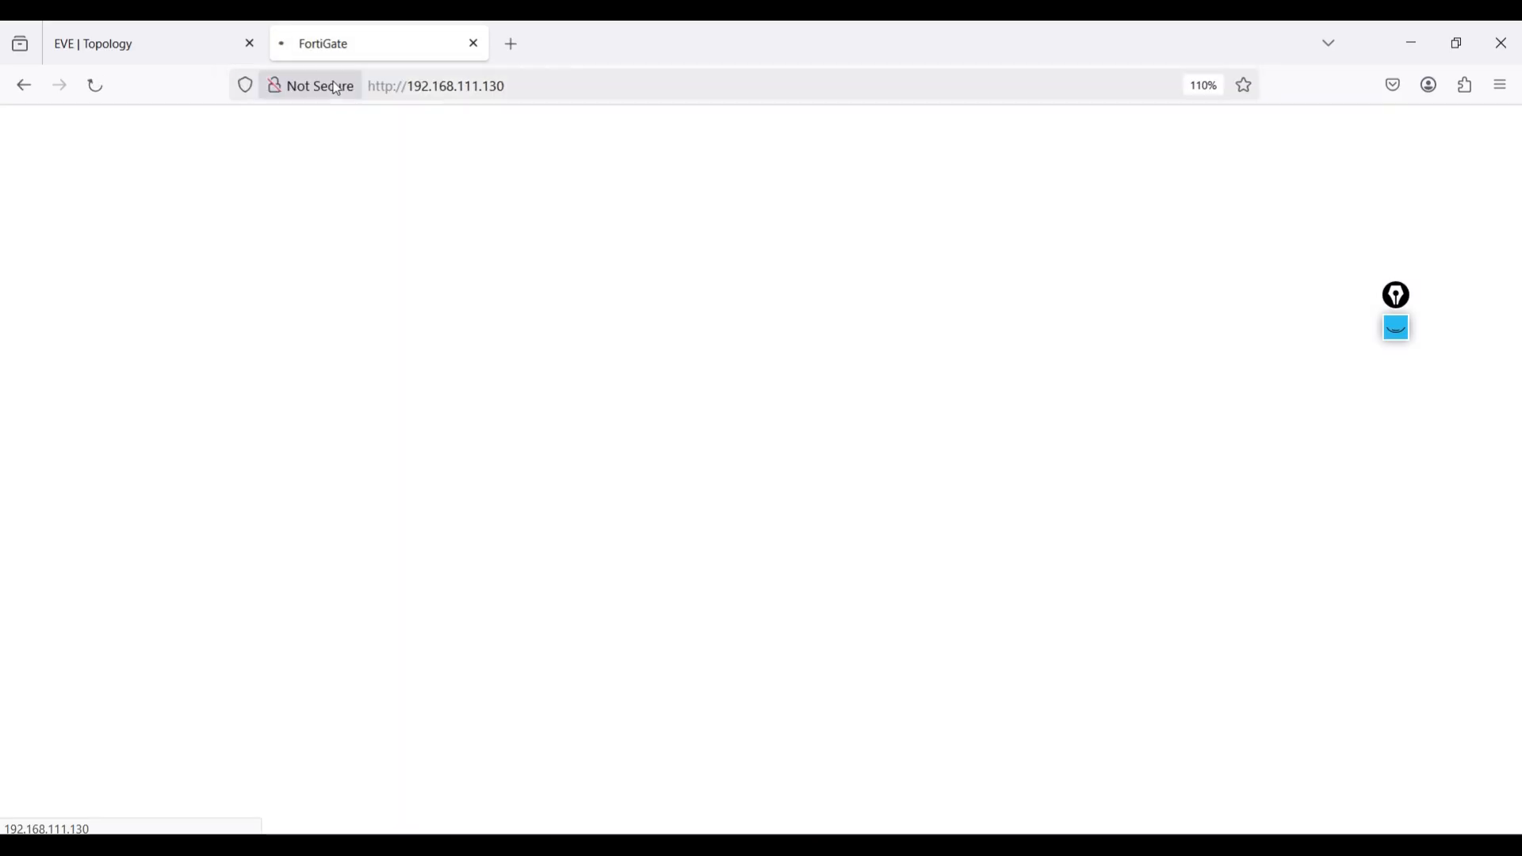
Log in to the FortiGate web interface as admin with the account password and postpone the initial setup.
type("ad")
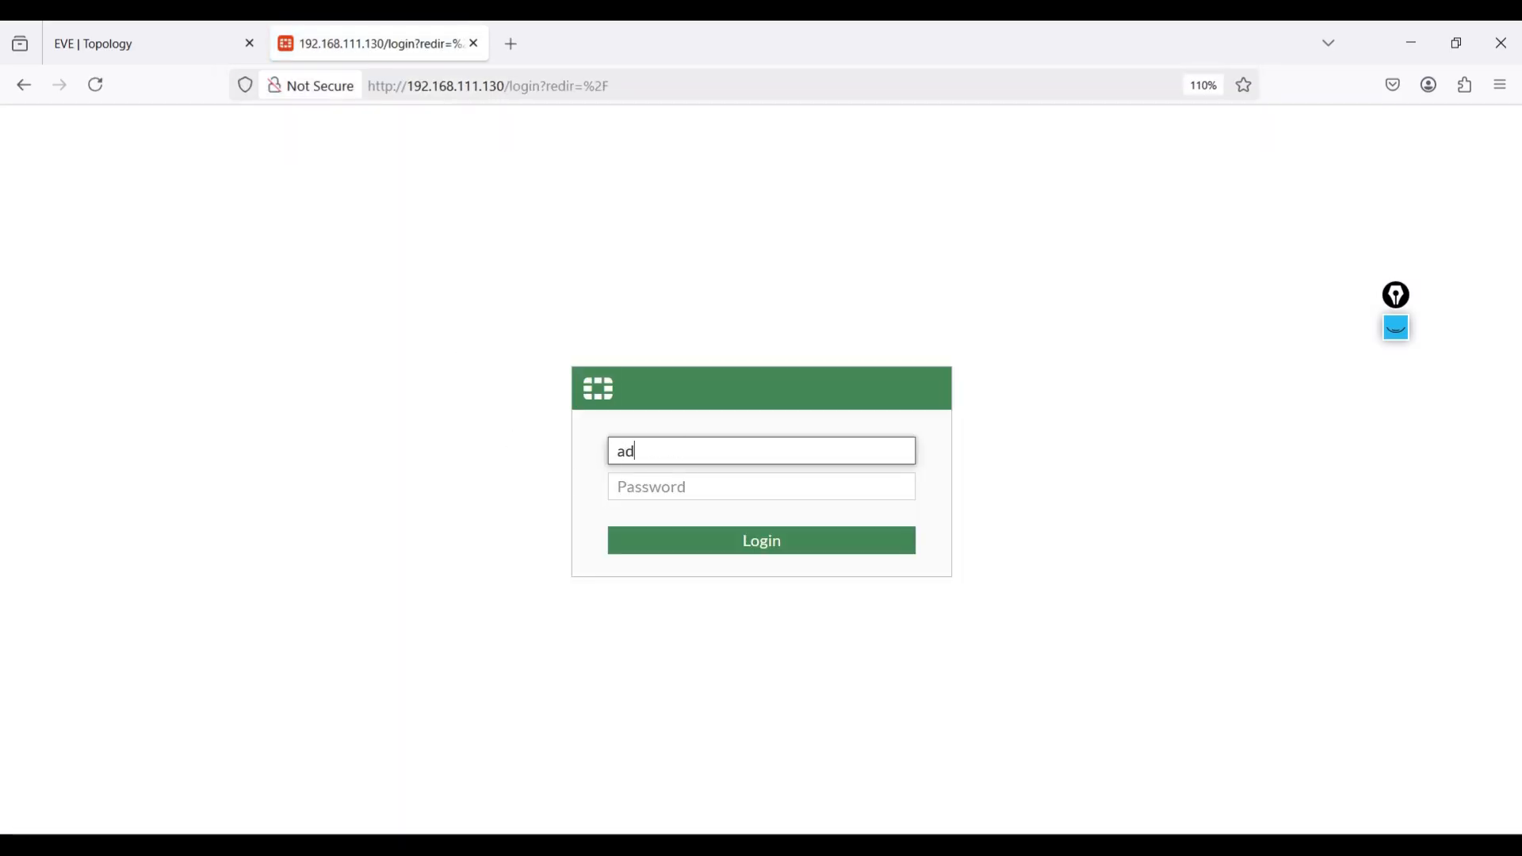
type("min")
key("Tab")
type("***")
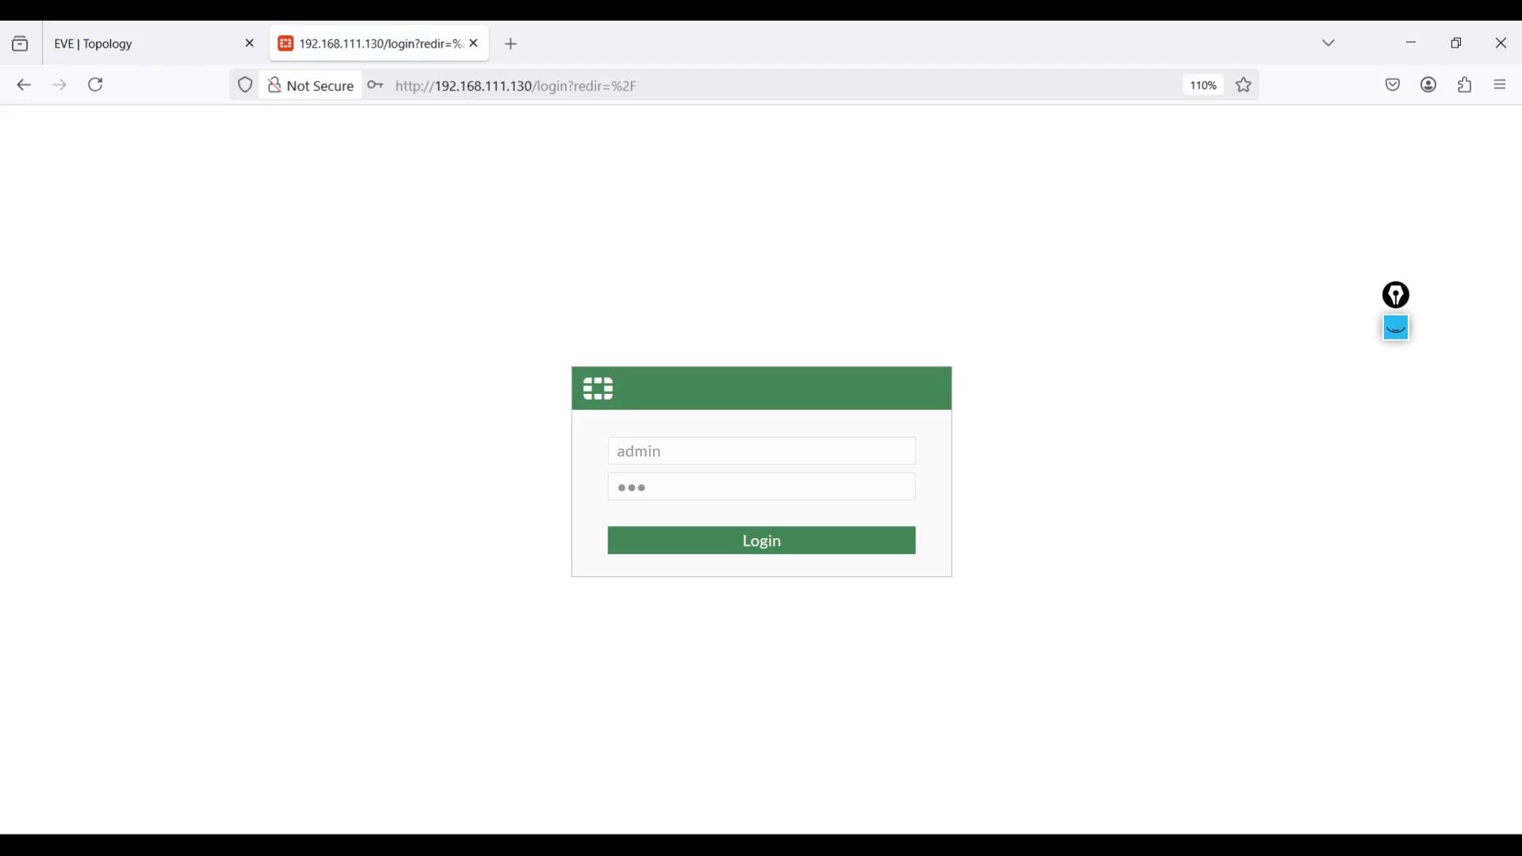
key("Return")
left_click(654, 287)
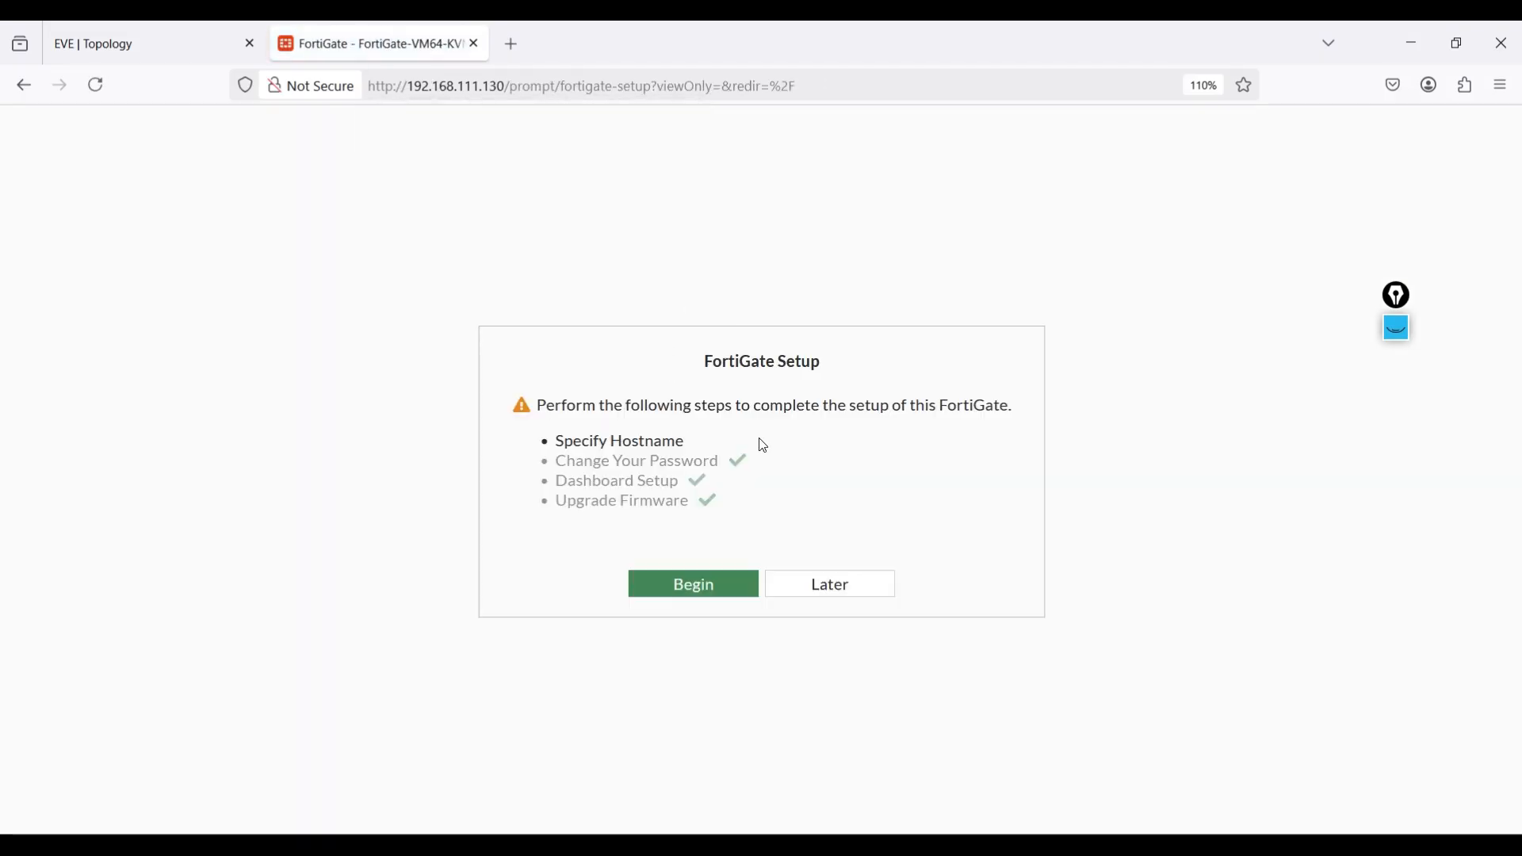
left_click(812, 584)
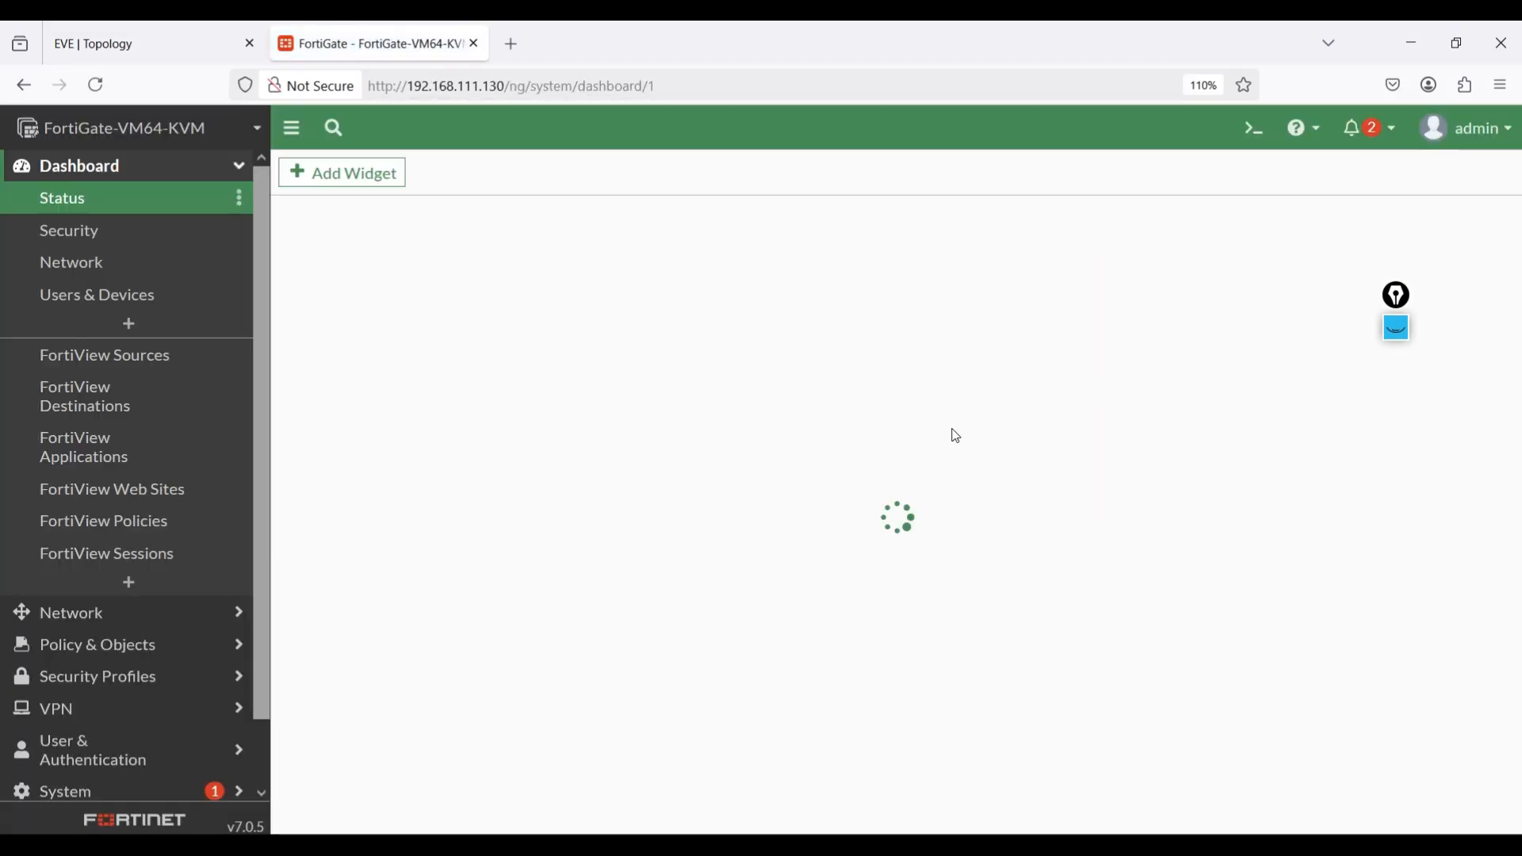
Set the administration idle timeout to 480 minutes in the system settings and apply the change.
scroll(127, 584, "down", 2)
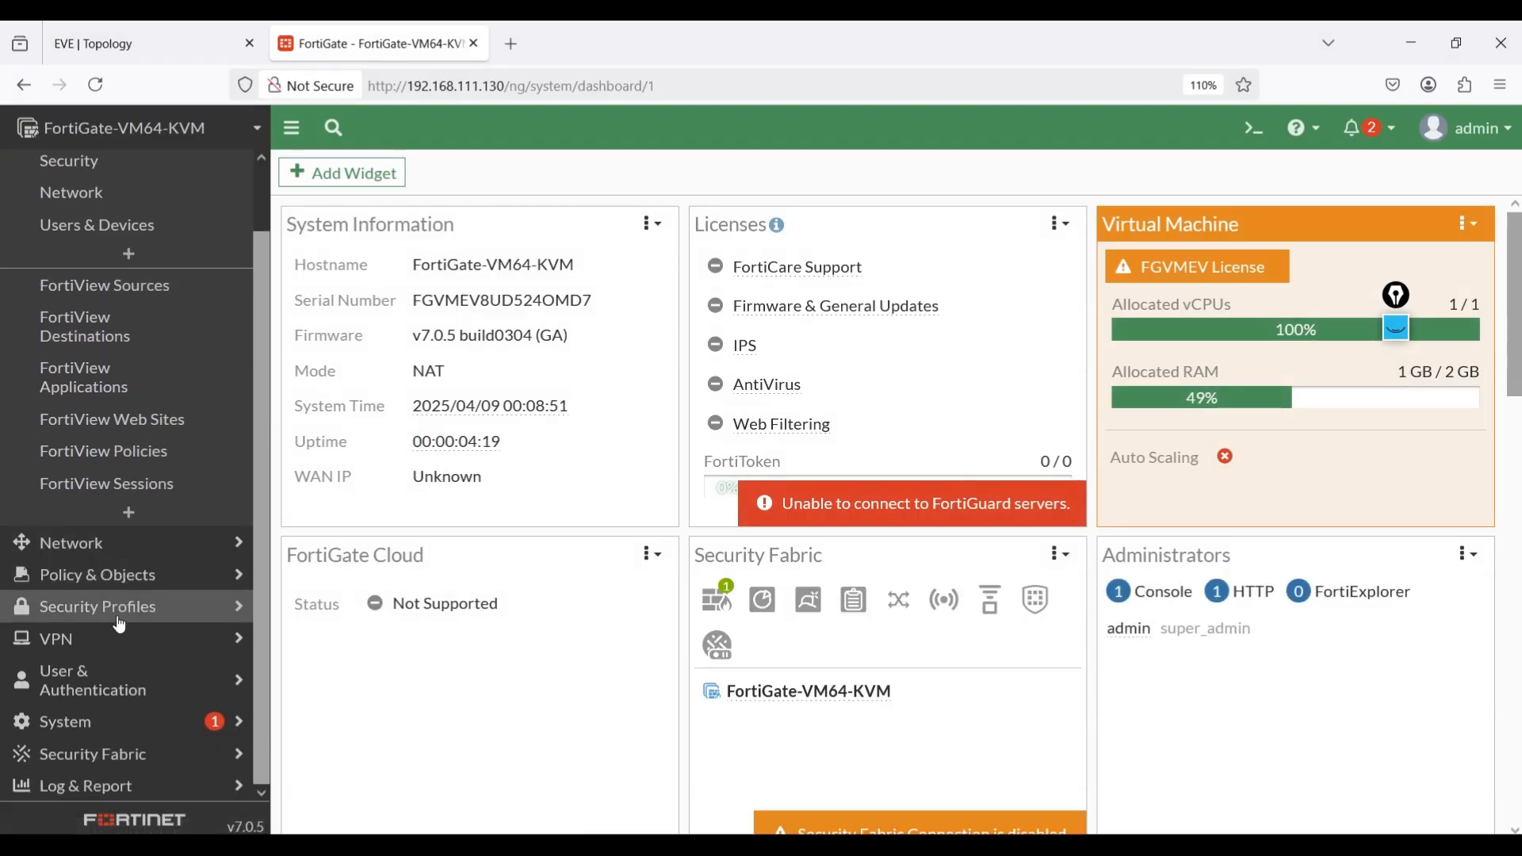
left_click(87, 720)
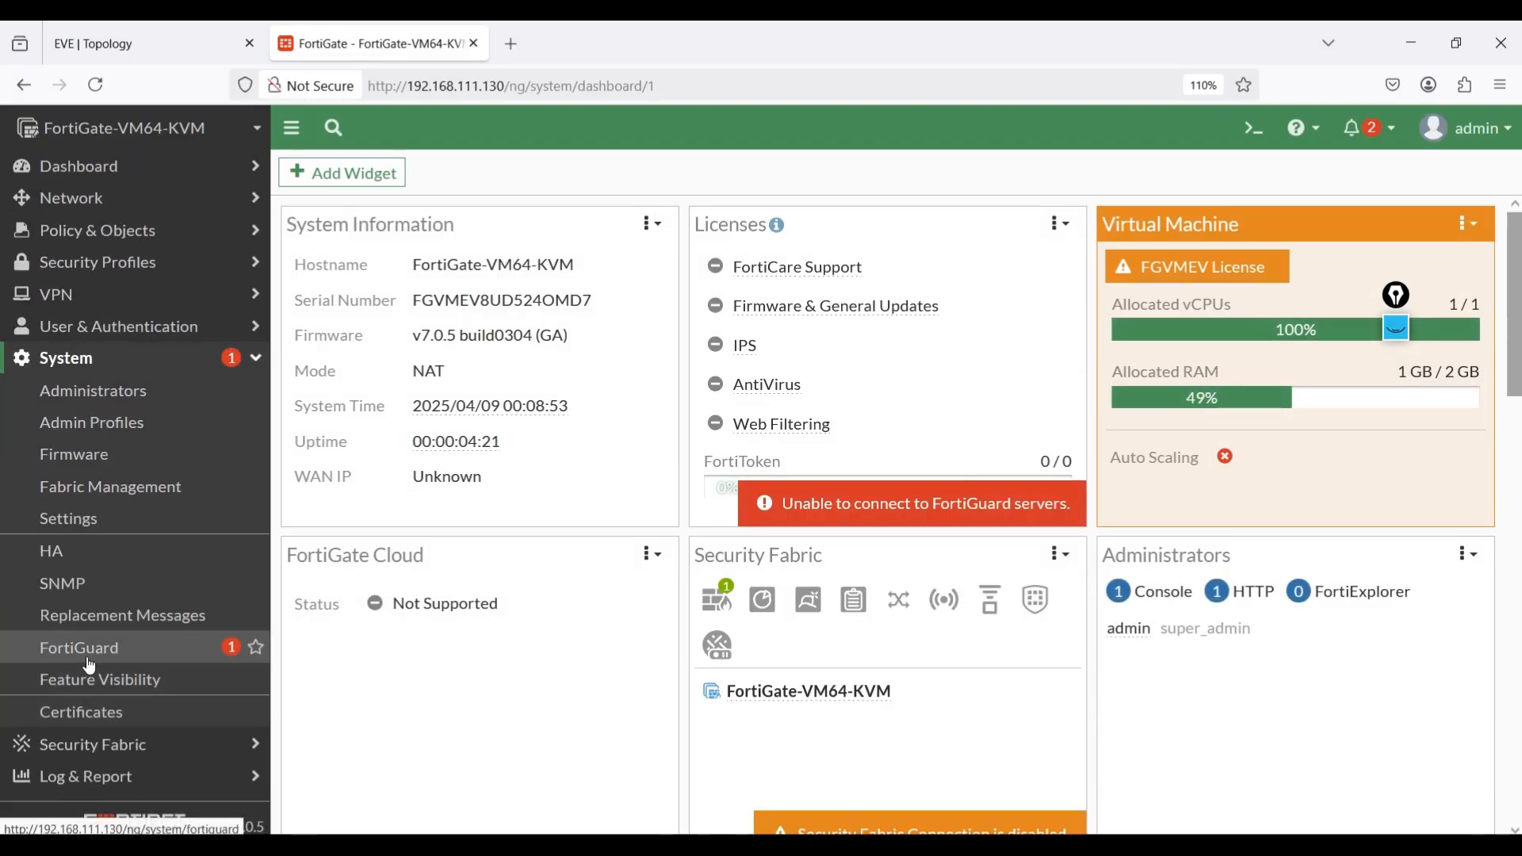
left_click(67, 523)
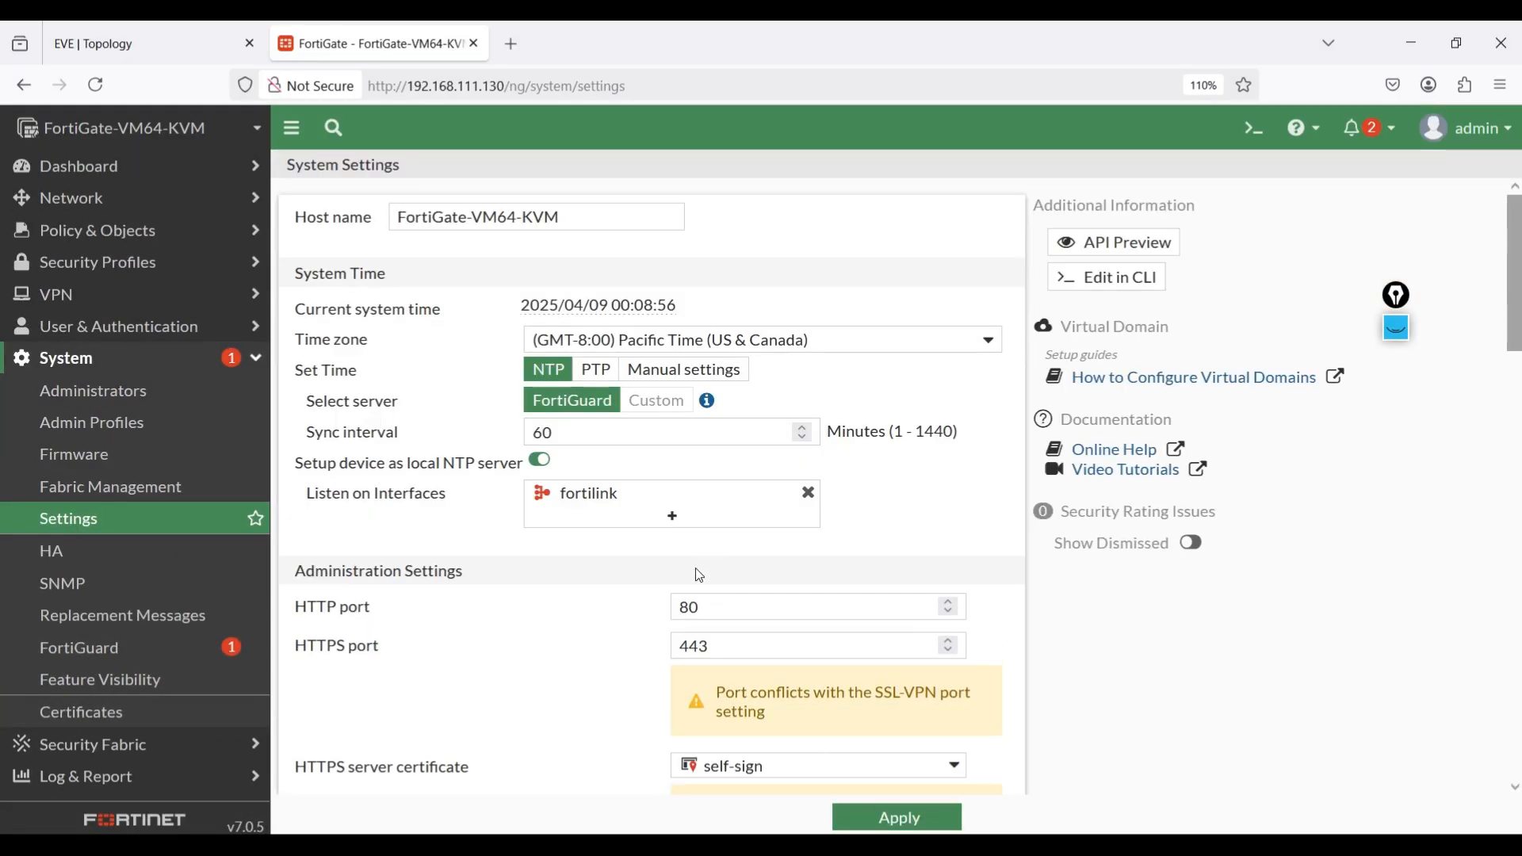
scroll(714, 615, "down", 5)
scroll(662, 592, "down", 2)
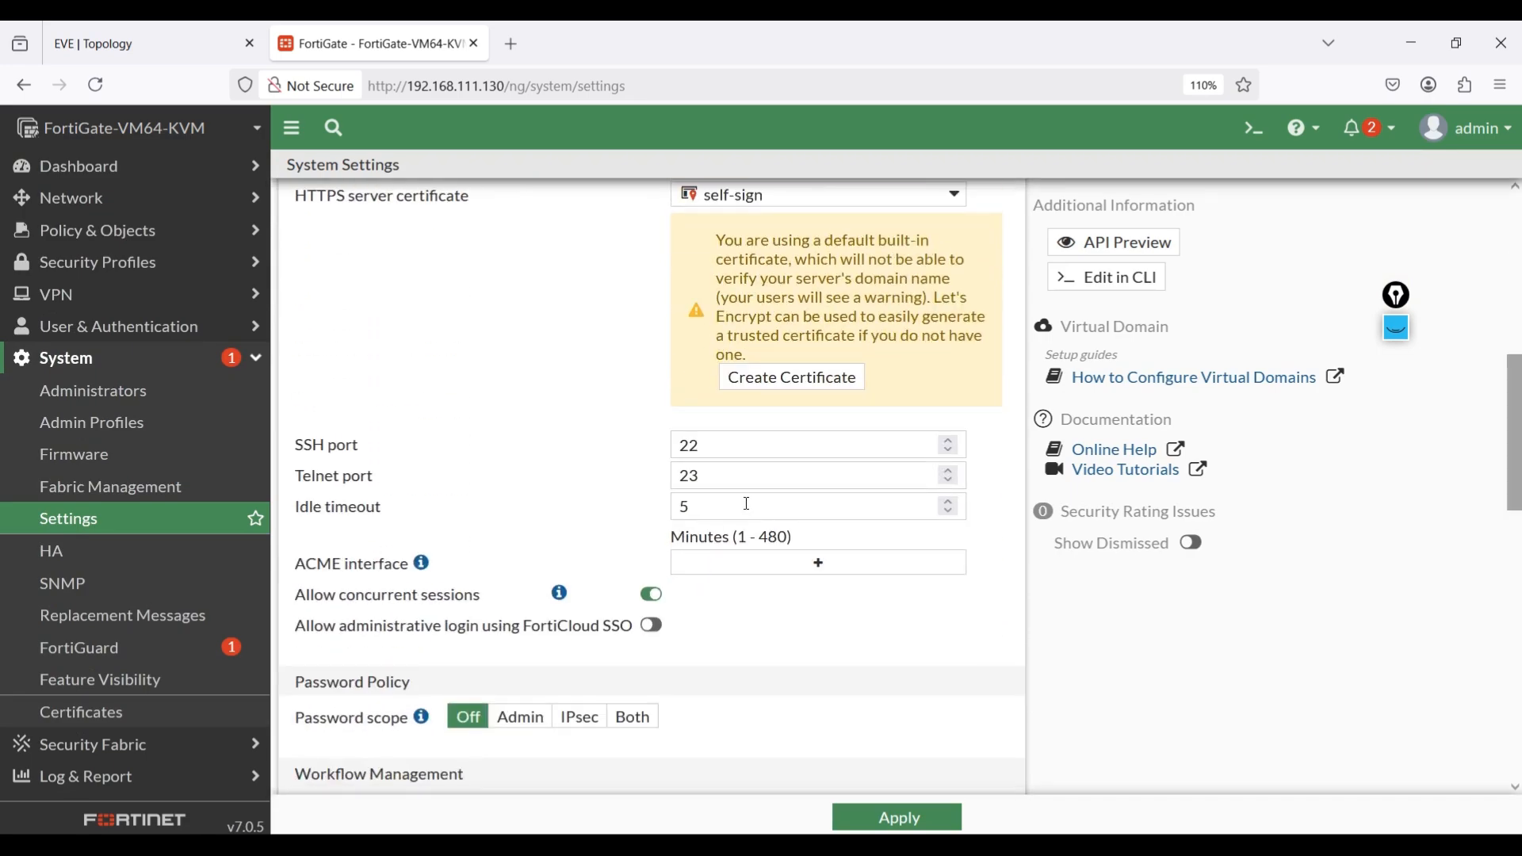
left_click(693, 508)
type("480")
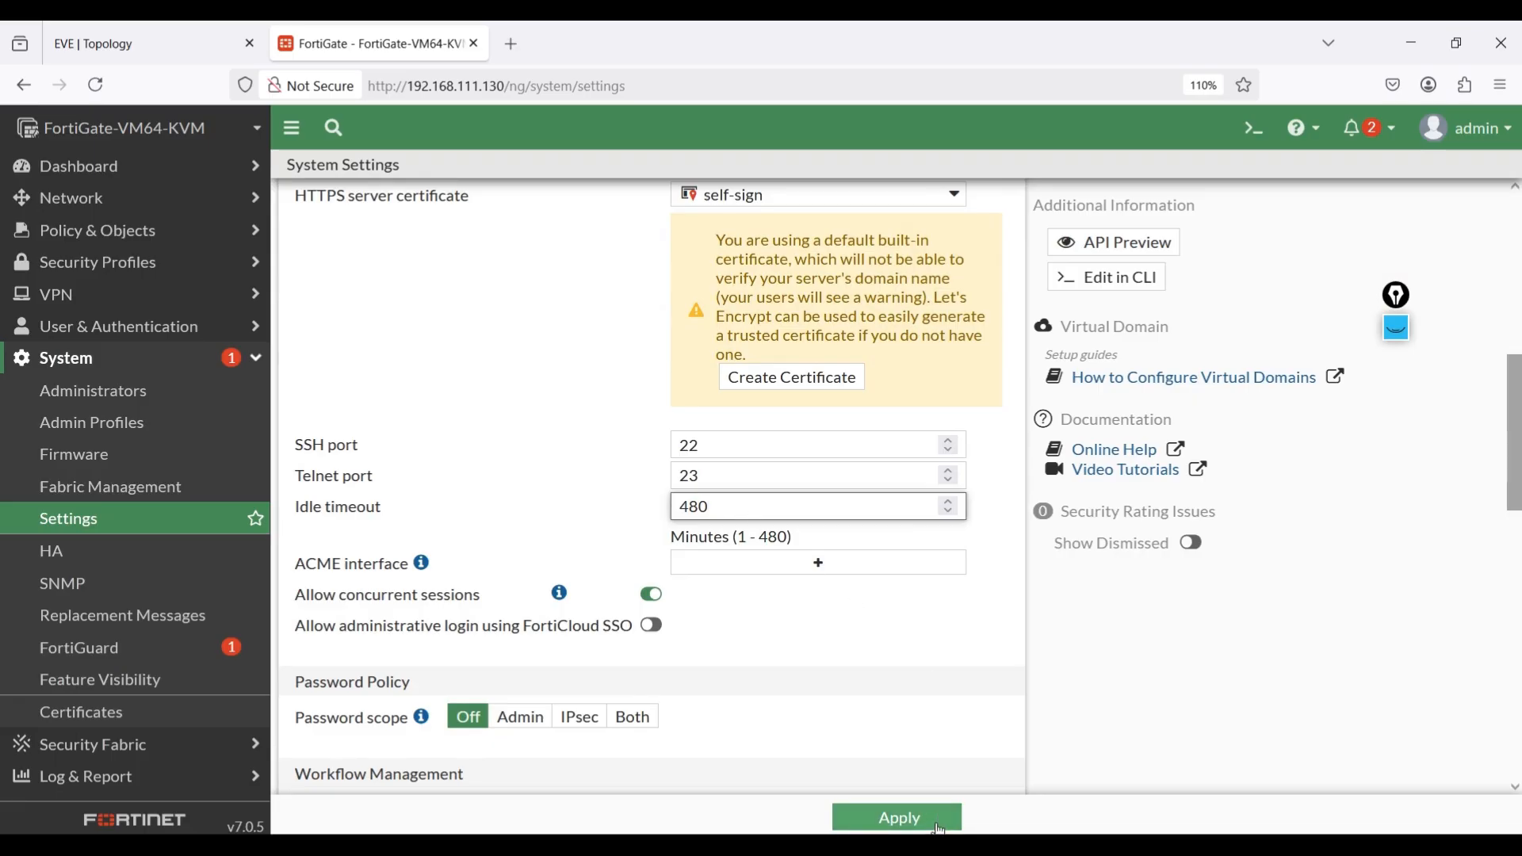
left_click(899, 818)
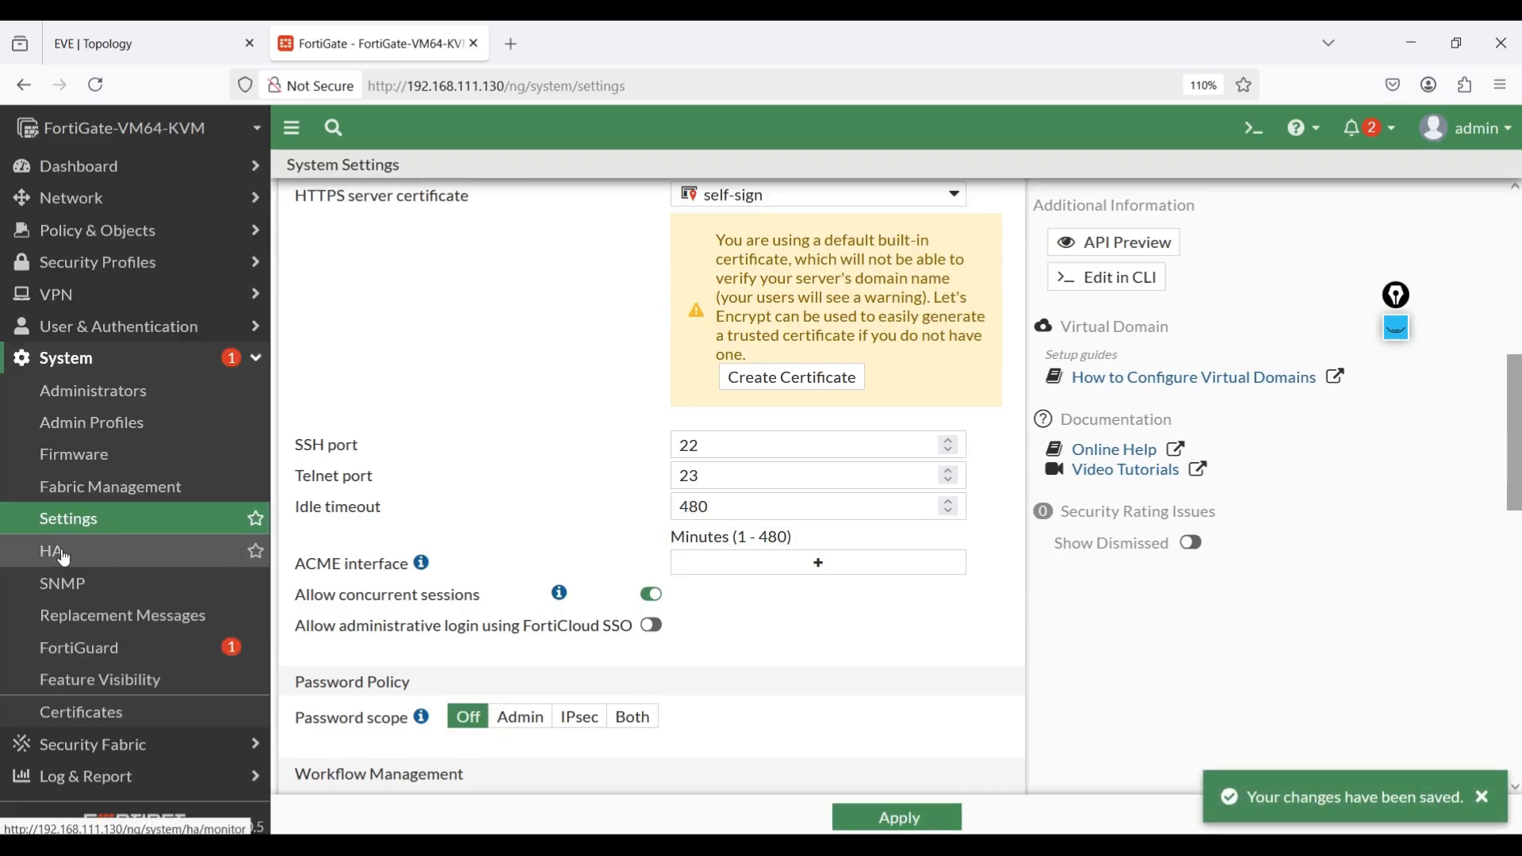
Check the firewall's WAN-side port in the topology and open the port2 network interface for editing.
left_click(154, 29)
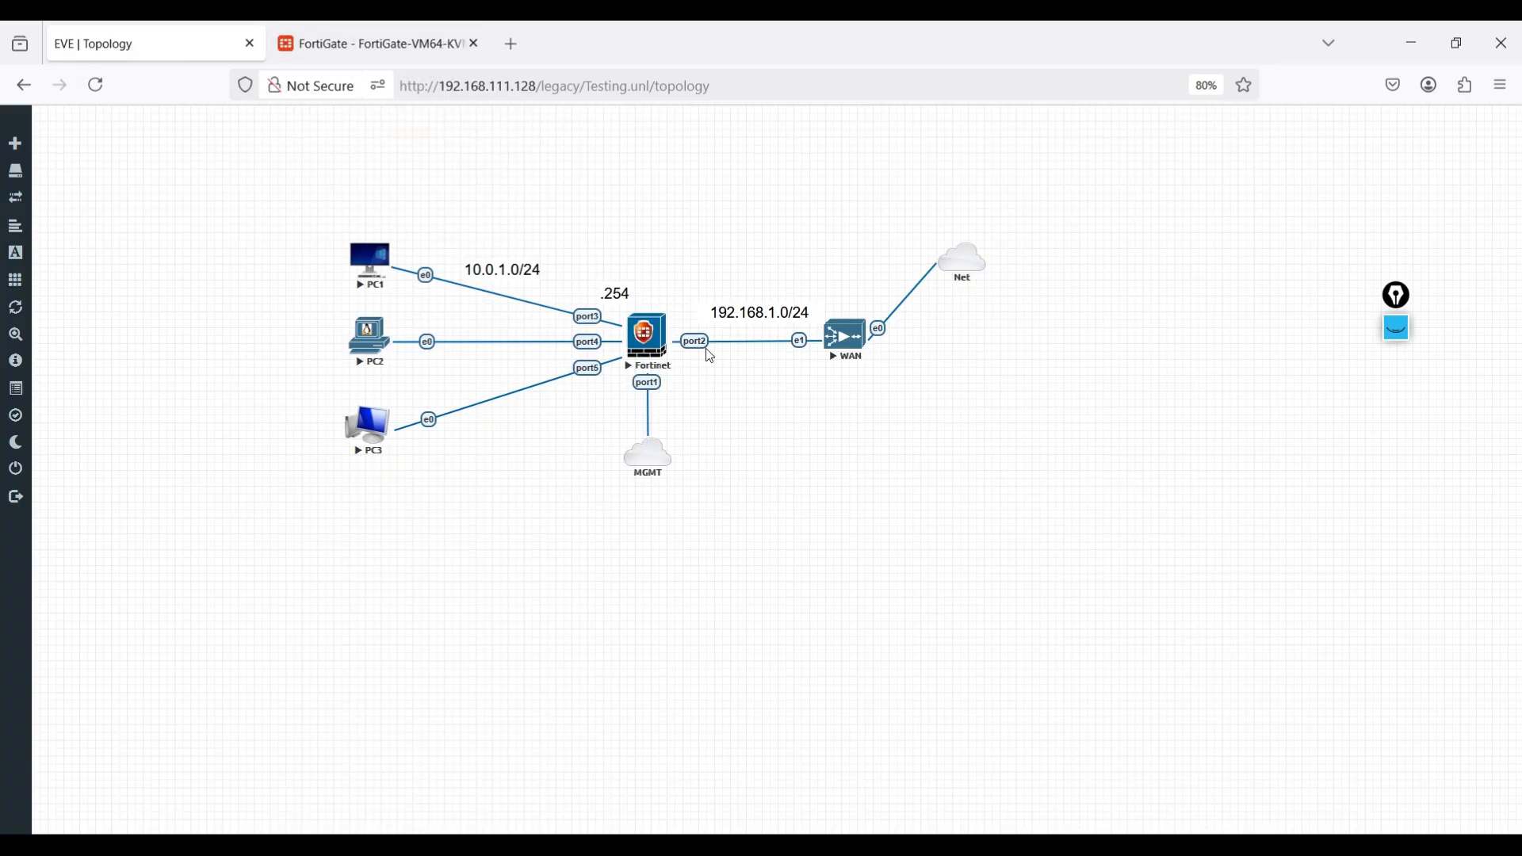
left_click(377, 45)
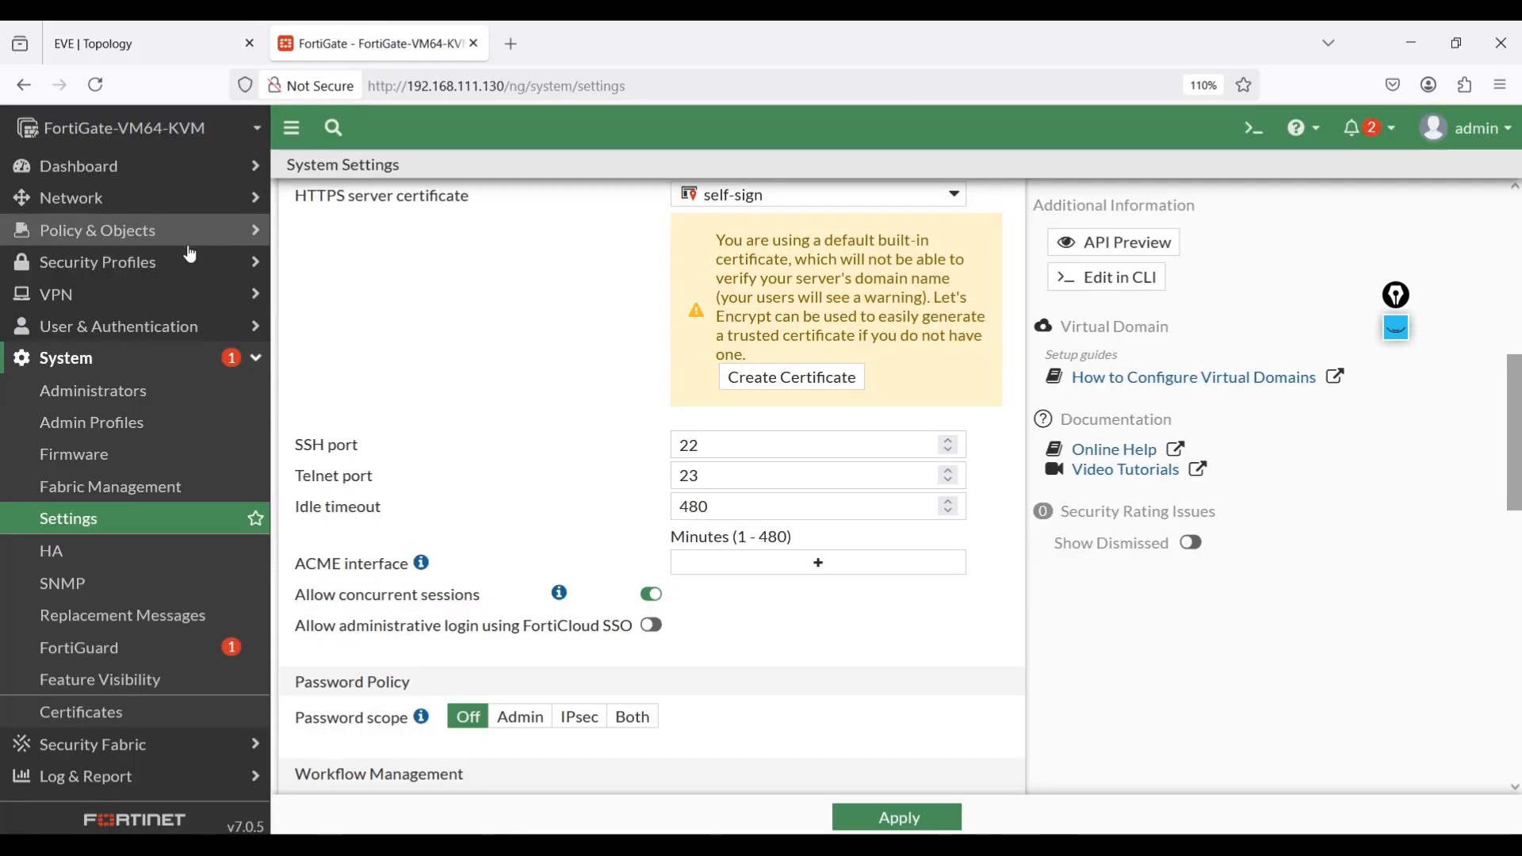
left_click(108, 204)
left_click(107, 238)
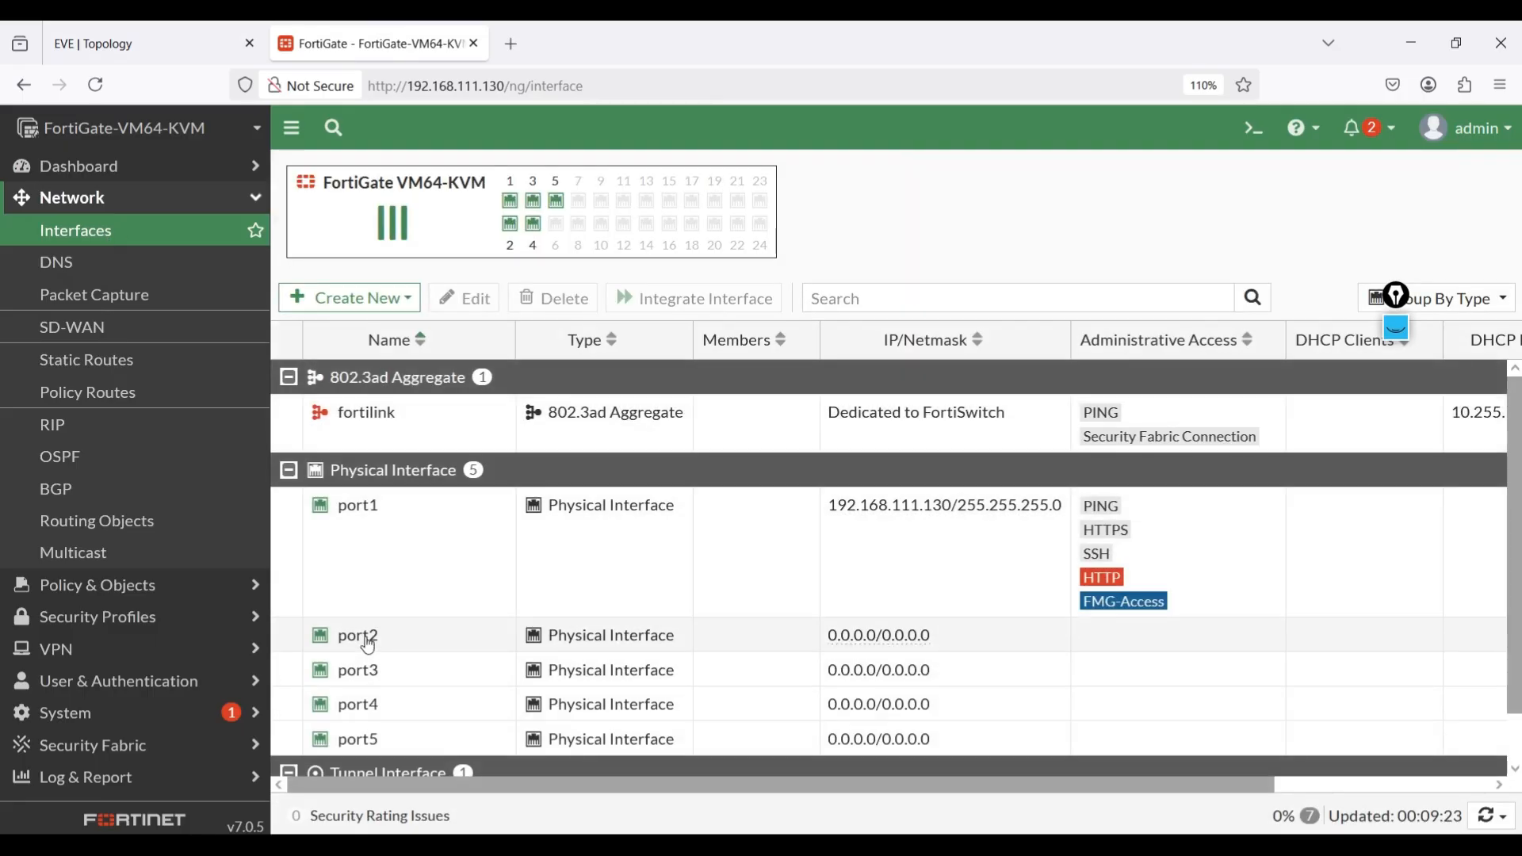
double_click(365, 636)
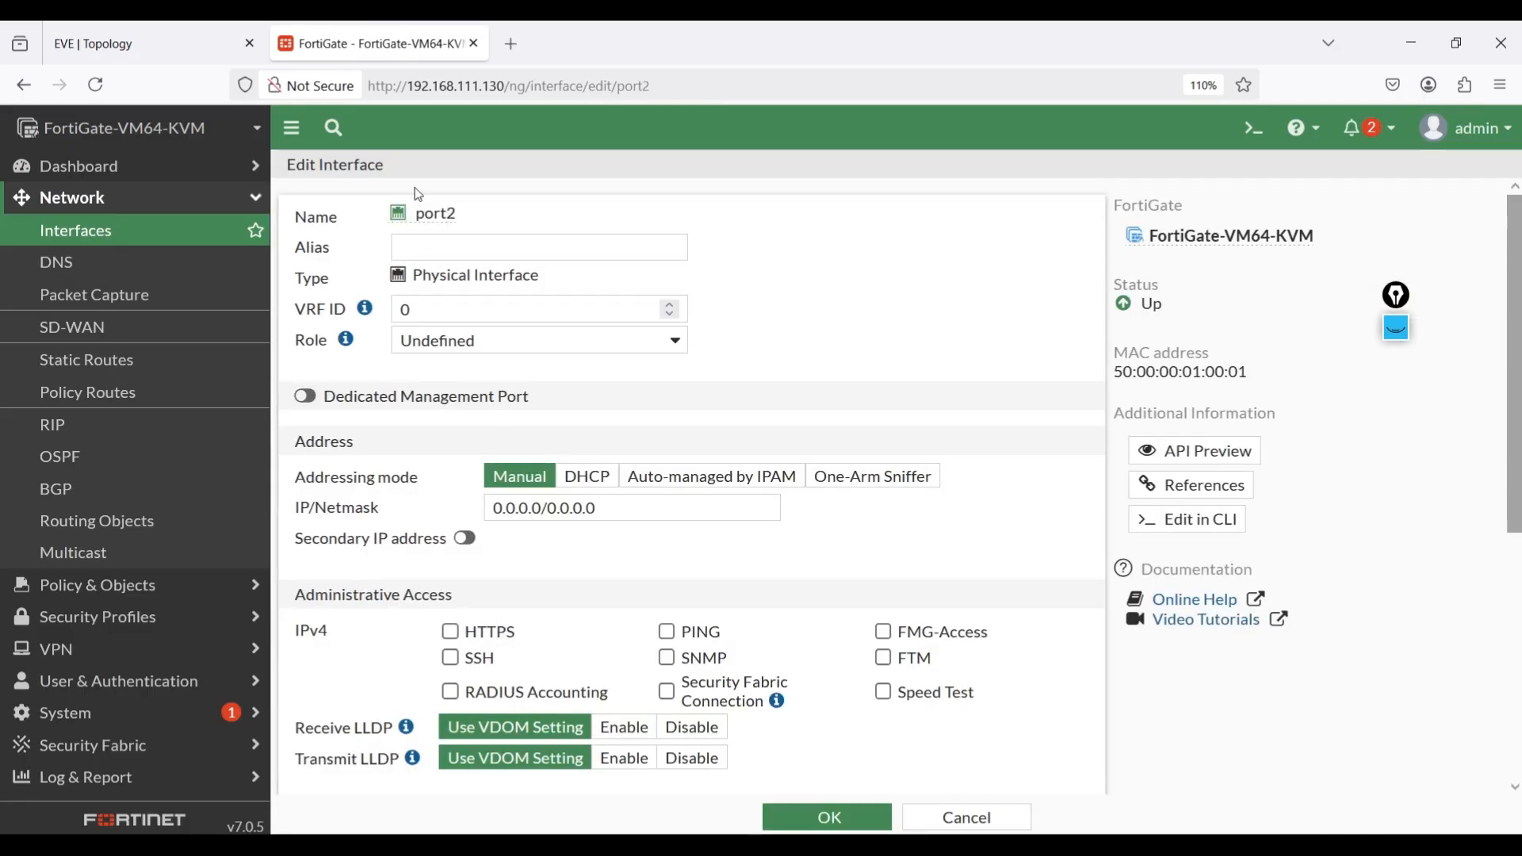
Configure port2 with alias ISP, role WAN, DHCP addressing and PING administrative access, and save the interface.
left_click(429, 247)
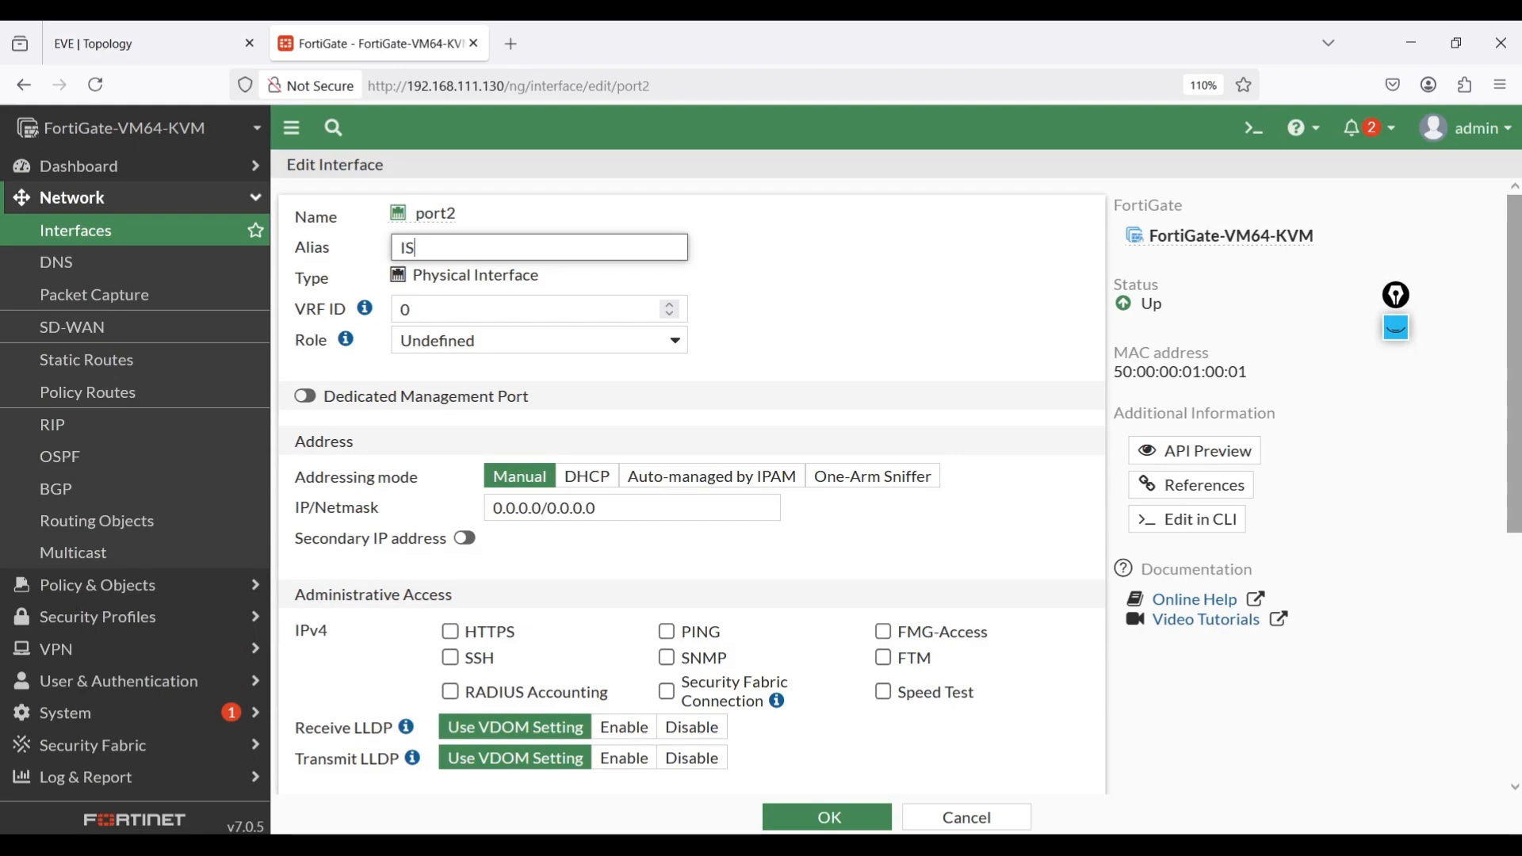
left_click(477, 341)
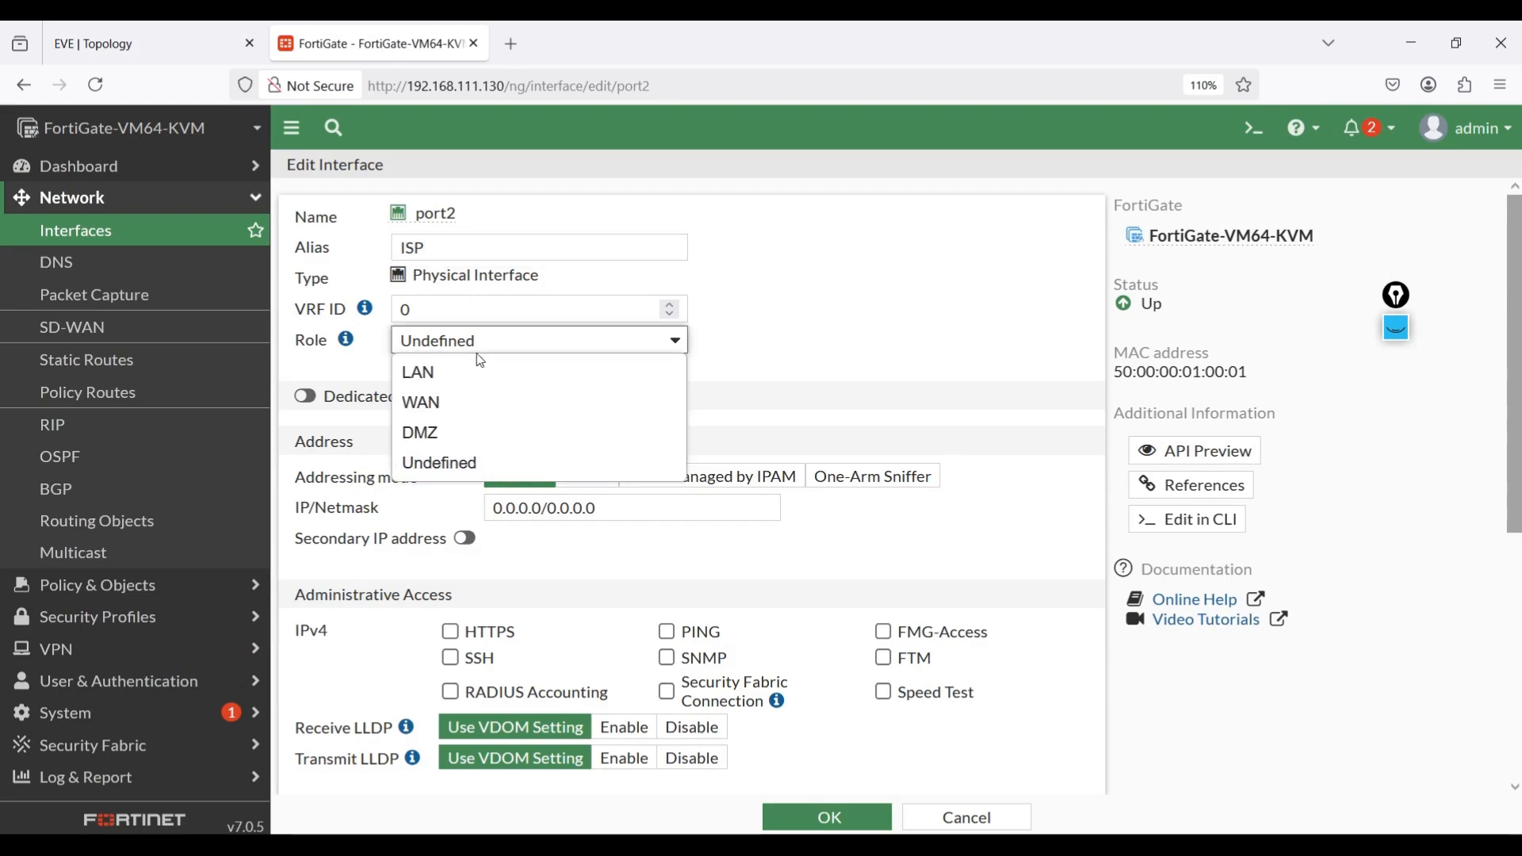
left_click(468, 396)
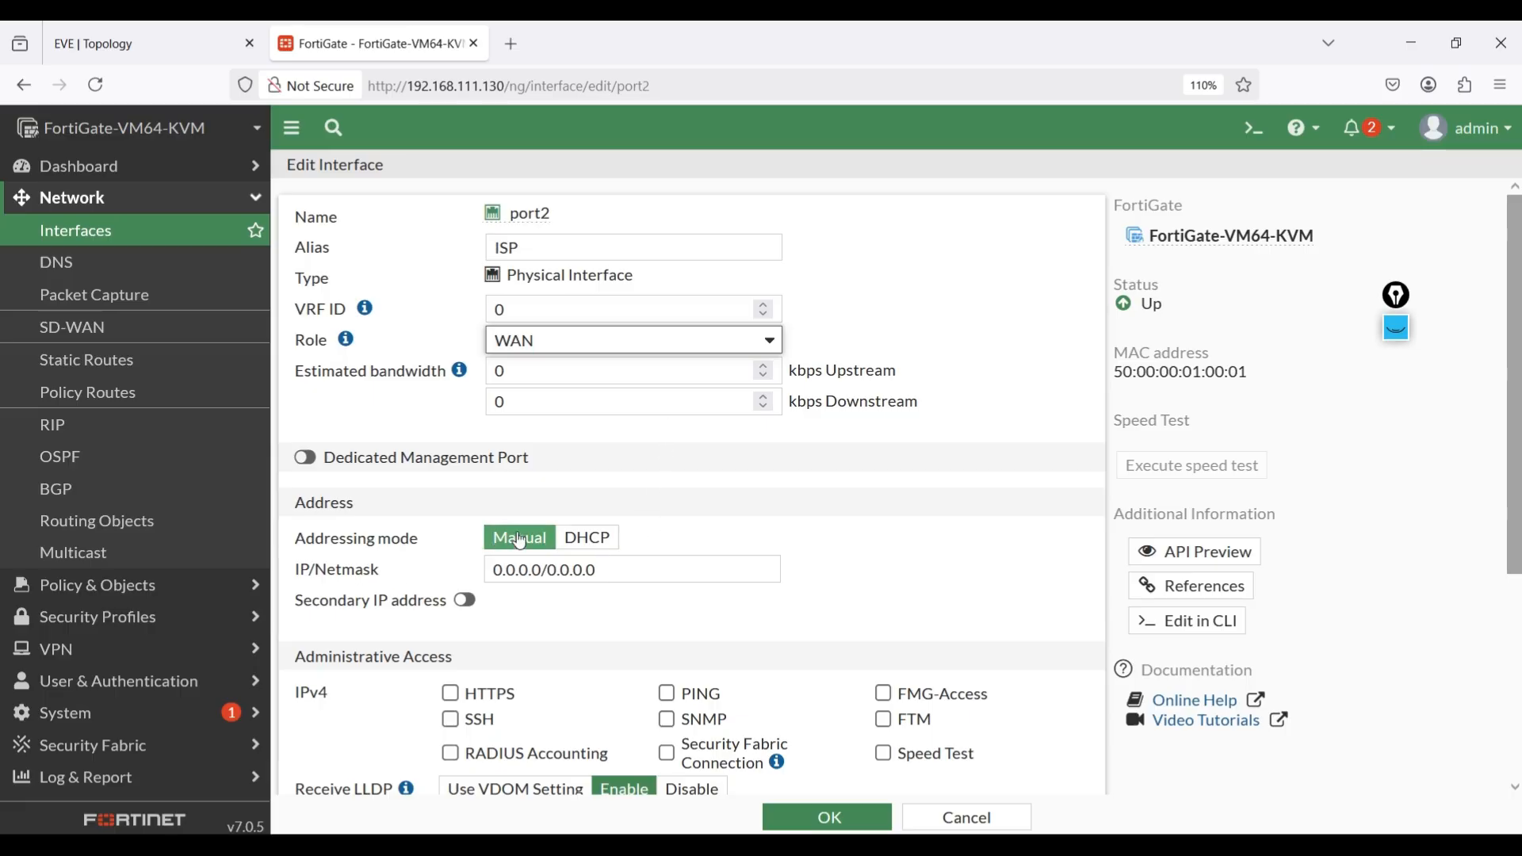
left_click(610, 543)
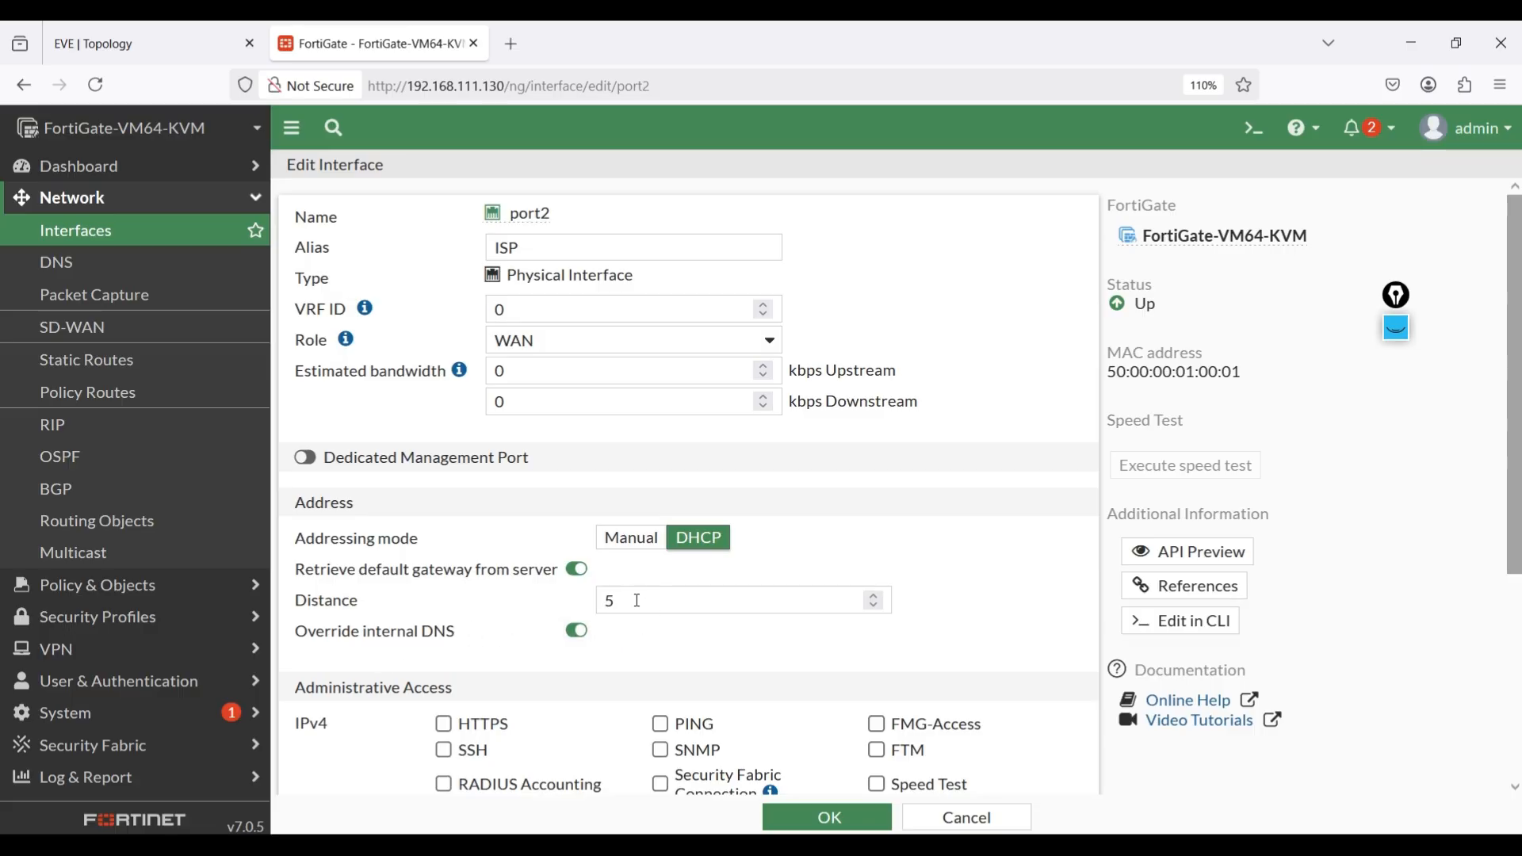
left_click(660, 724)
scroll(801, 670, "down", 4)
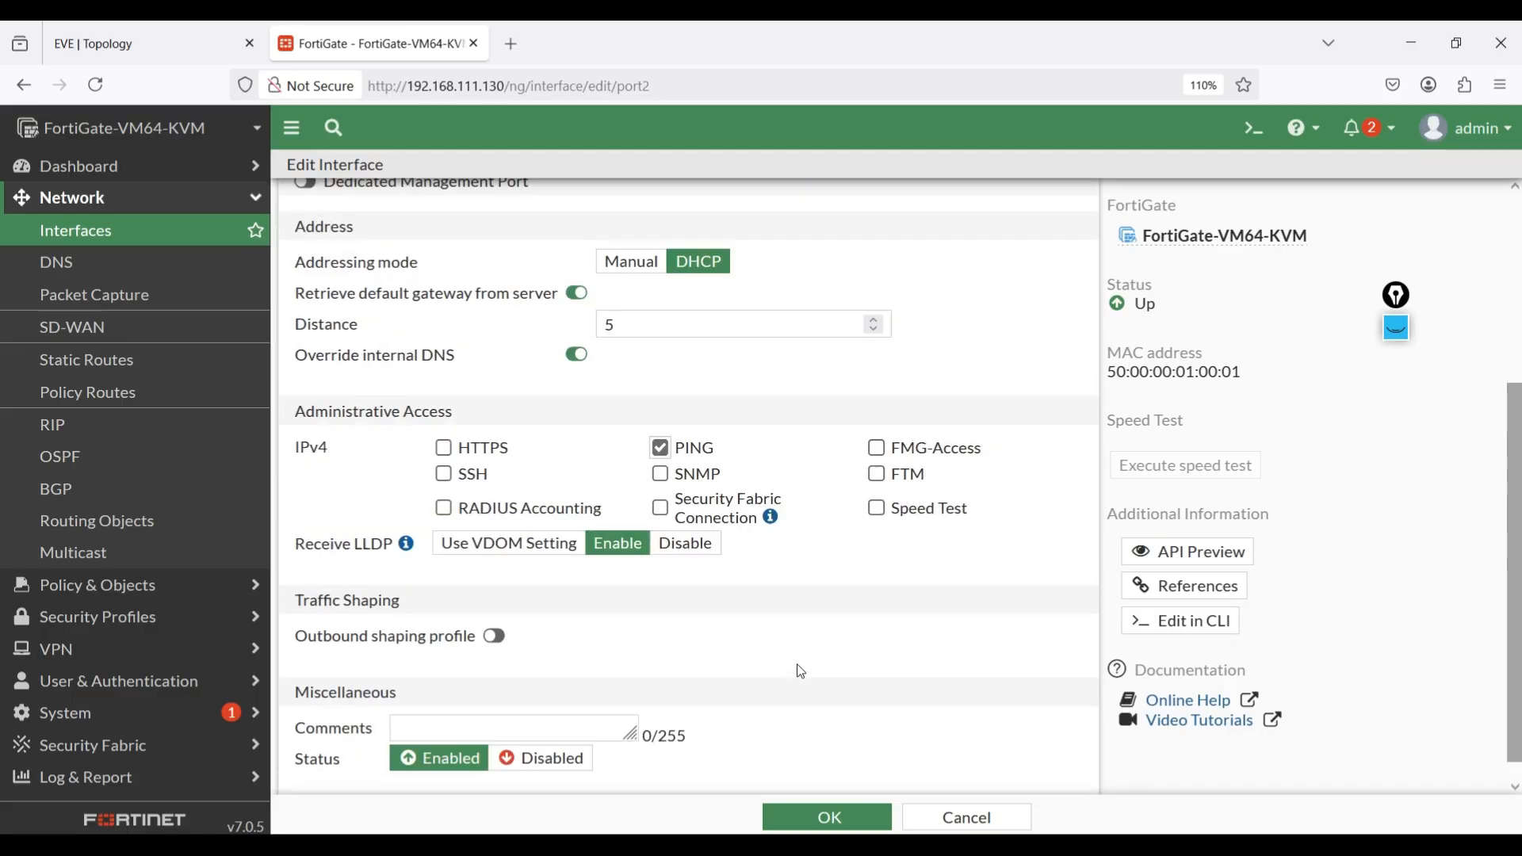
left_click(820, 815)
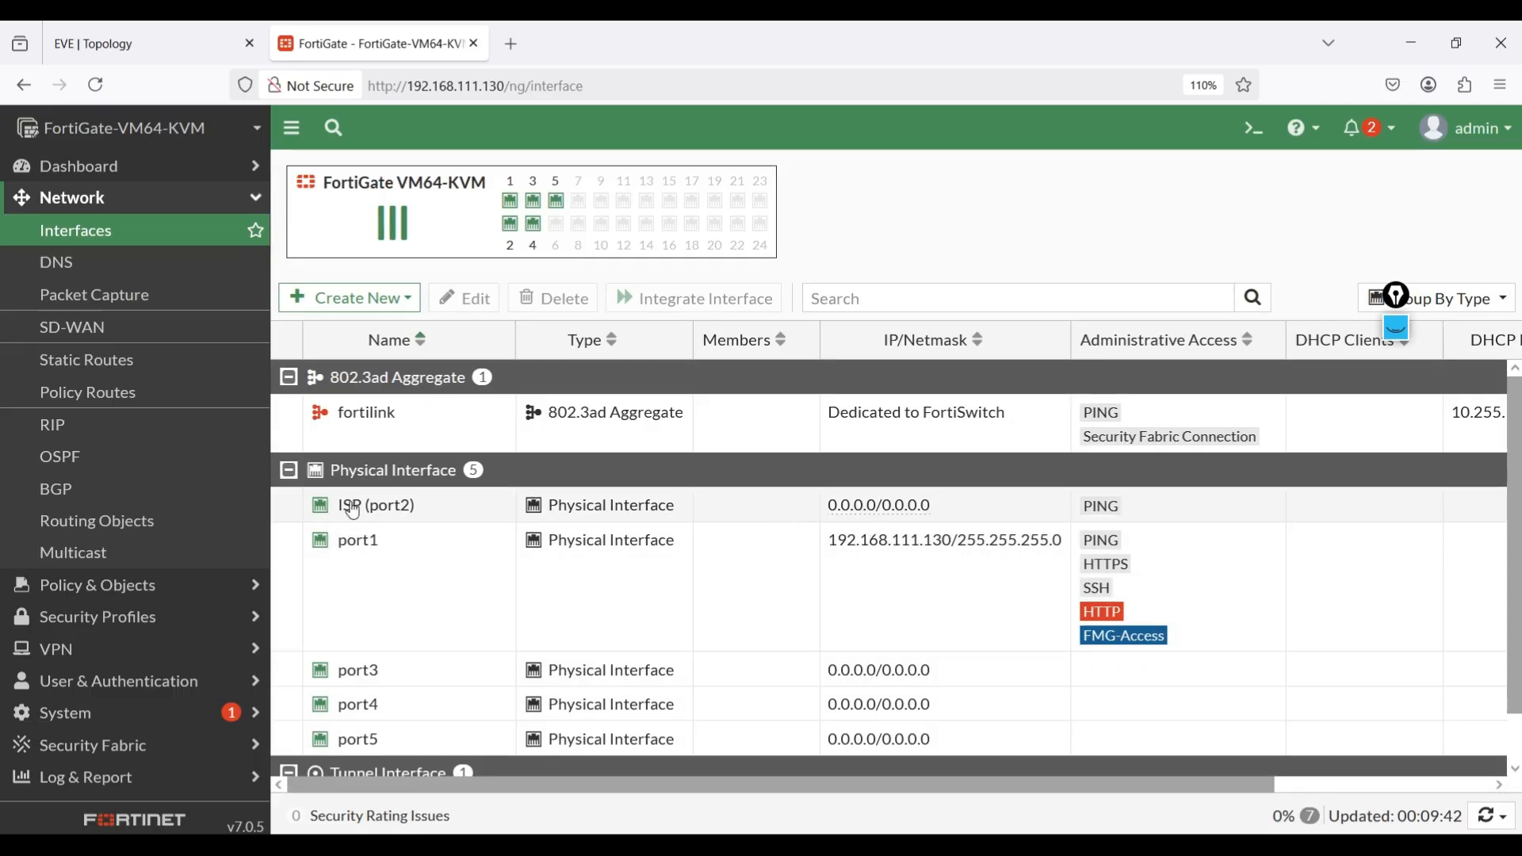
Check the address details obtained by the ISP interface and the firewall's PC-side ports in the EVE topology.
double_click(356, 509)
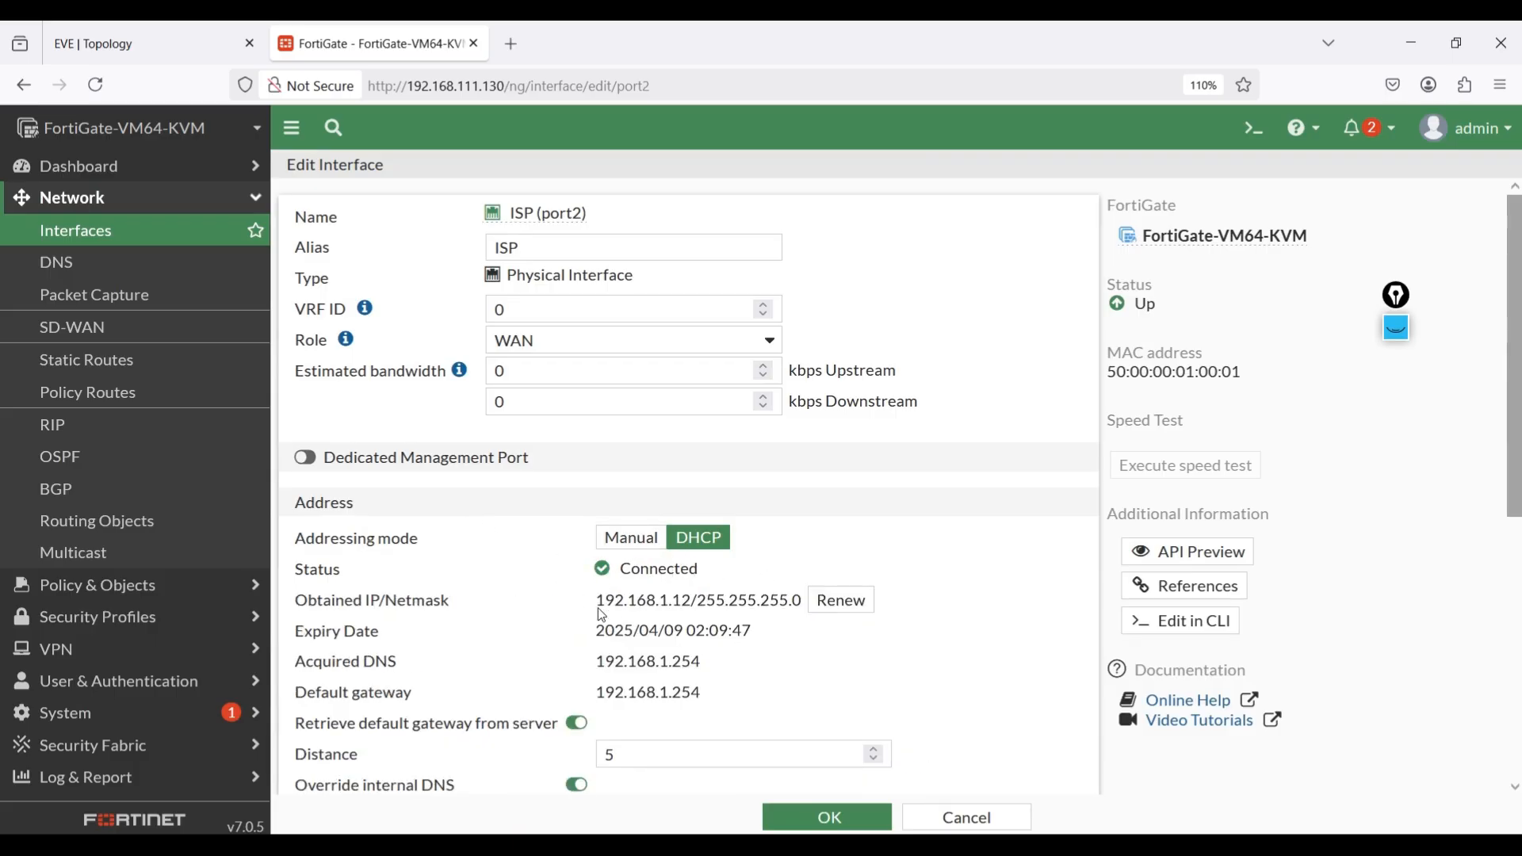
left_click(99, 232)
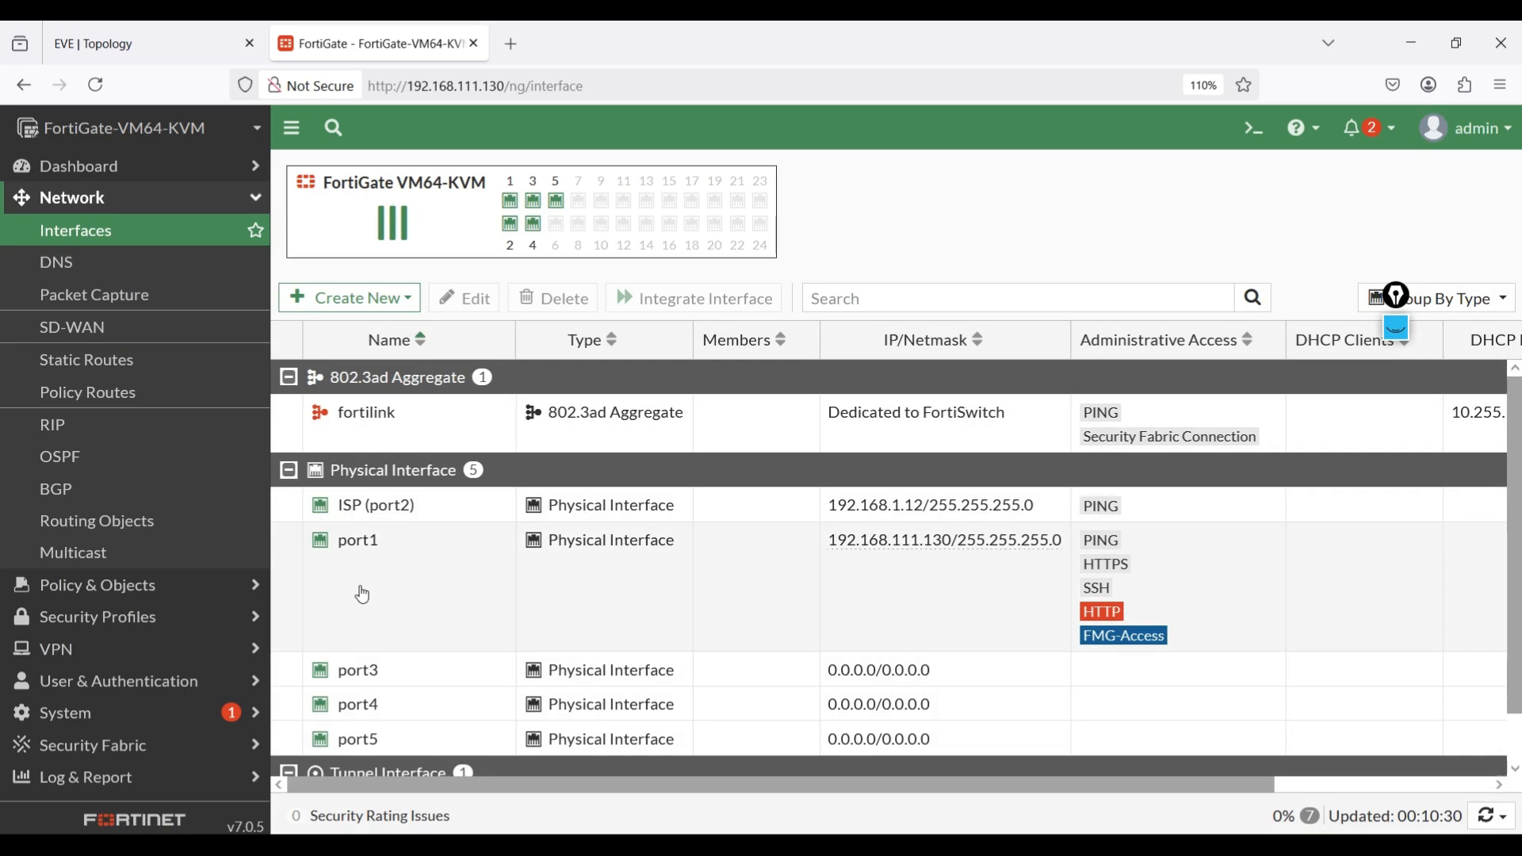
left_click(361, 674)
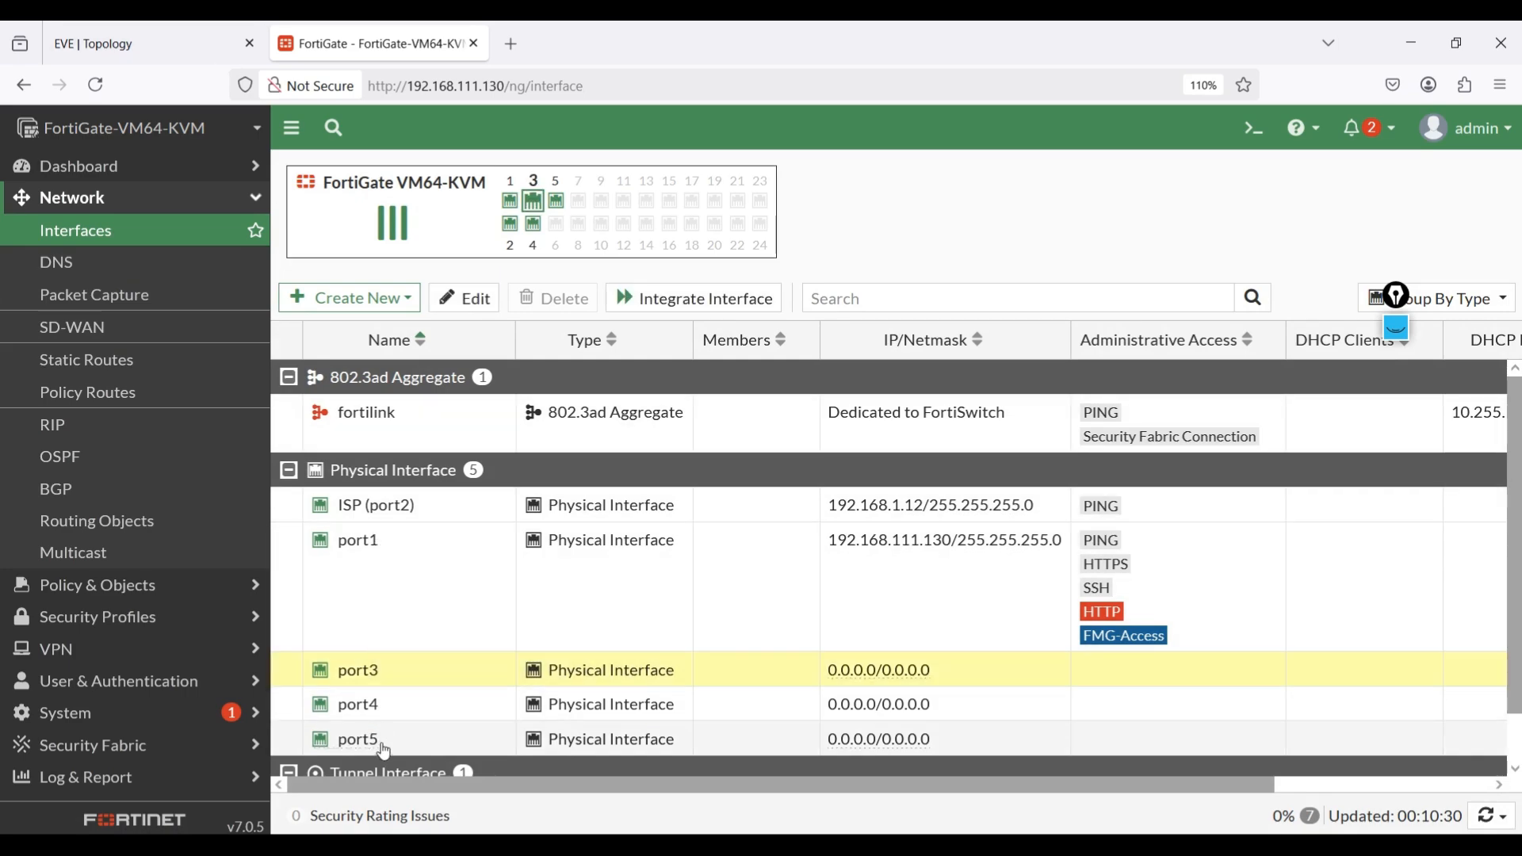
left_click(176, 38)
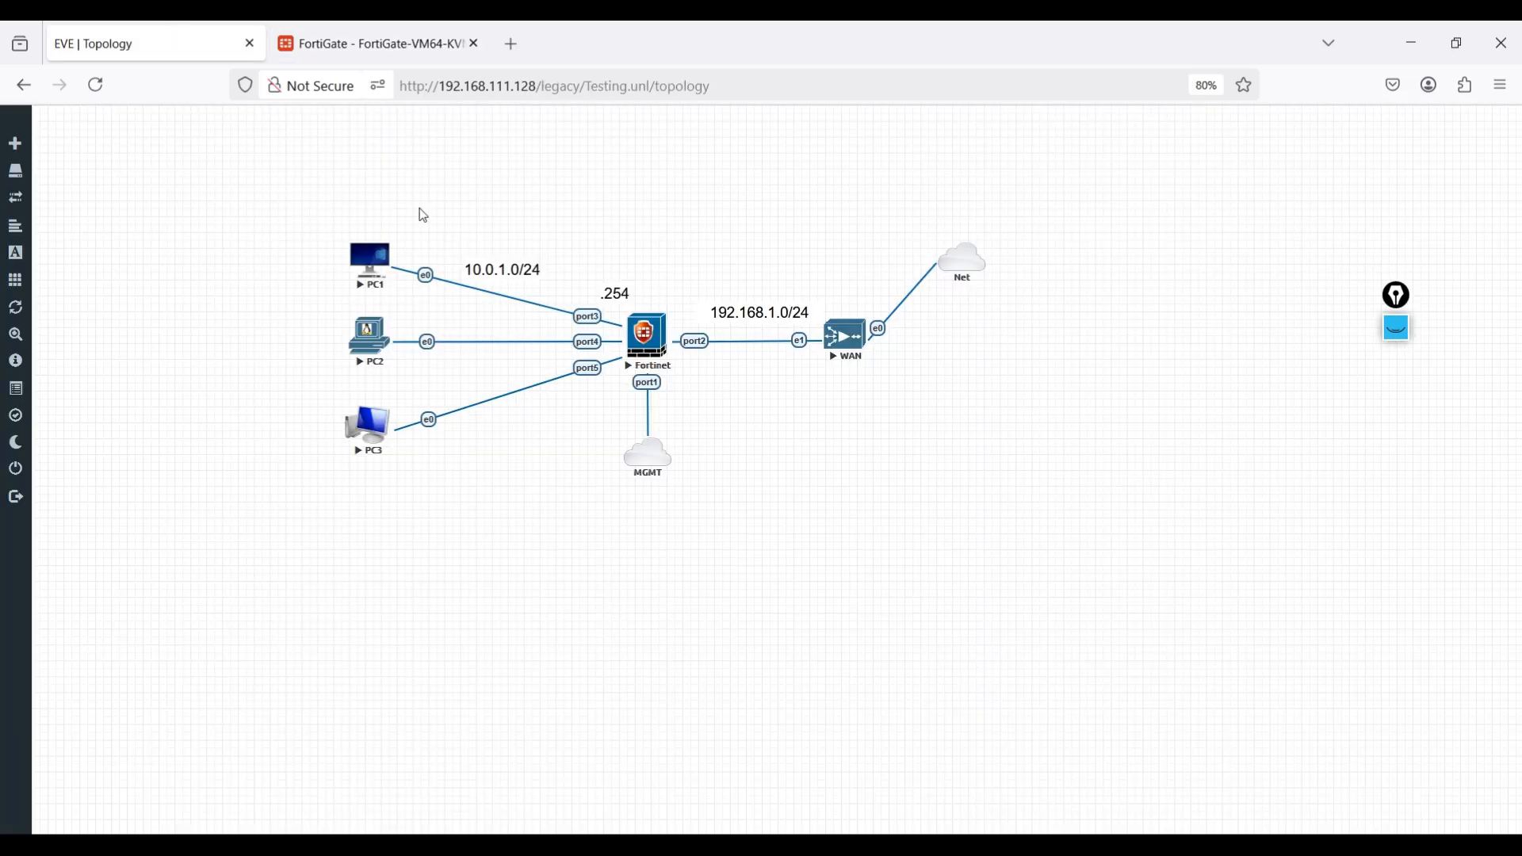
left_click(367, 56)
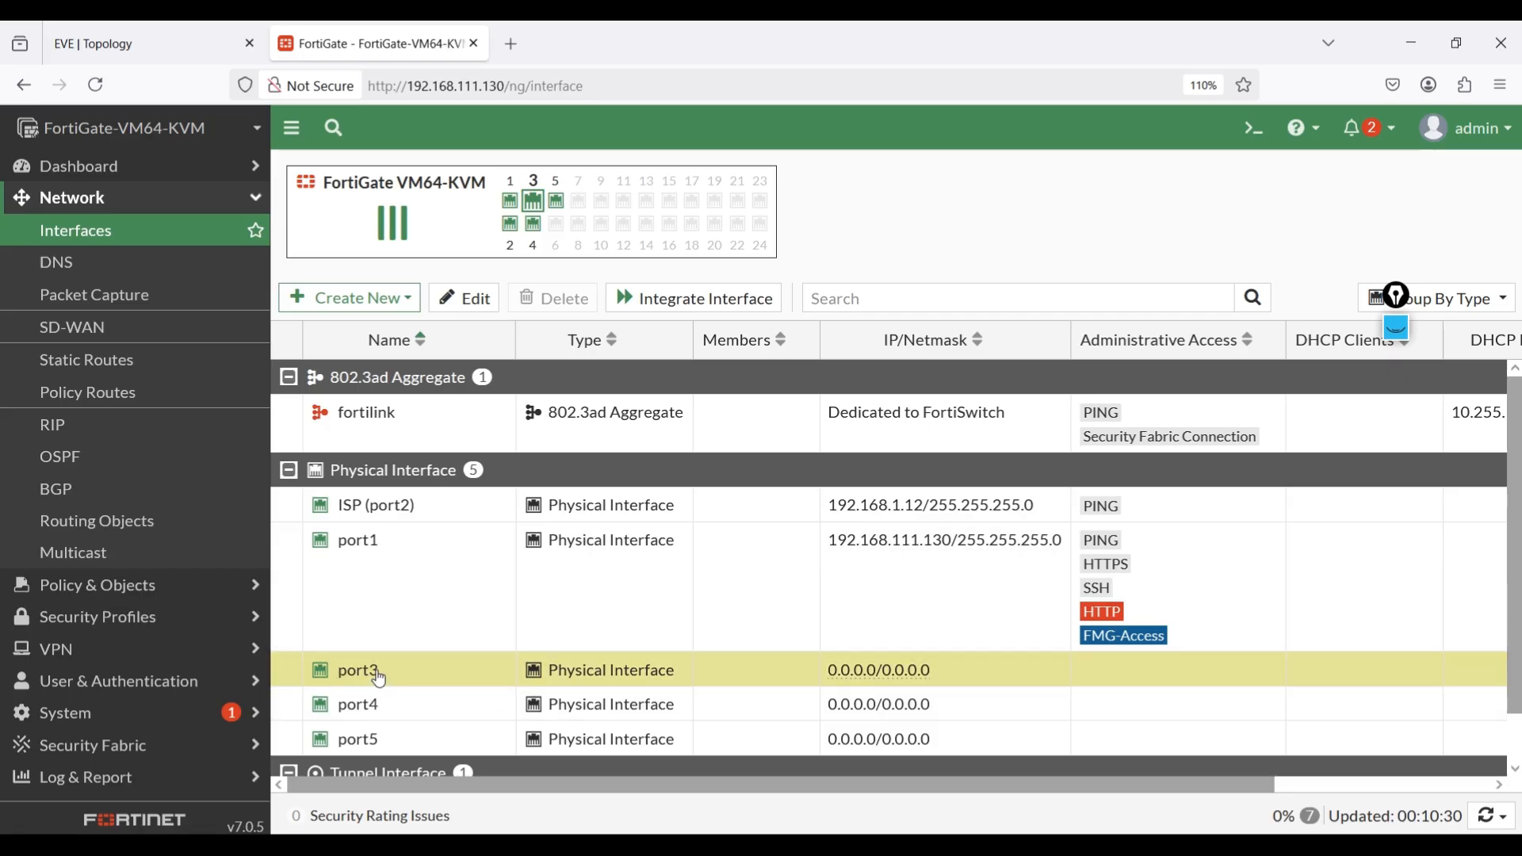
Configure port3 with alias LAN1, role LAN and PING administrative access, and save the interface.
double_click(378, 674)
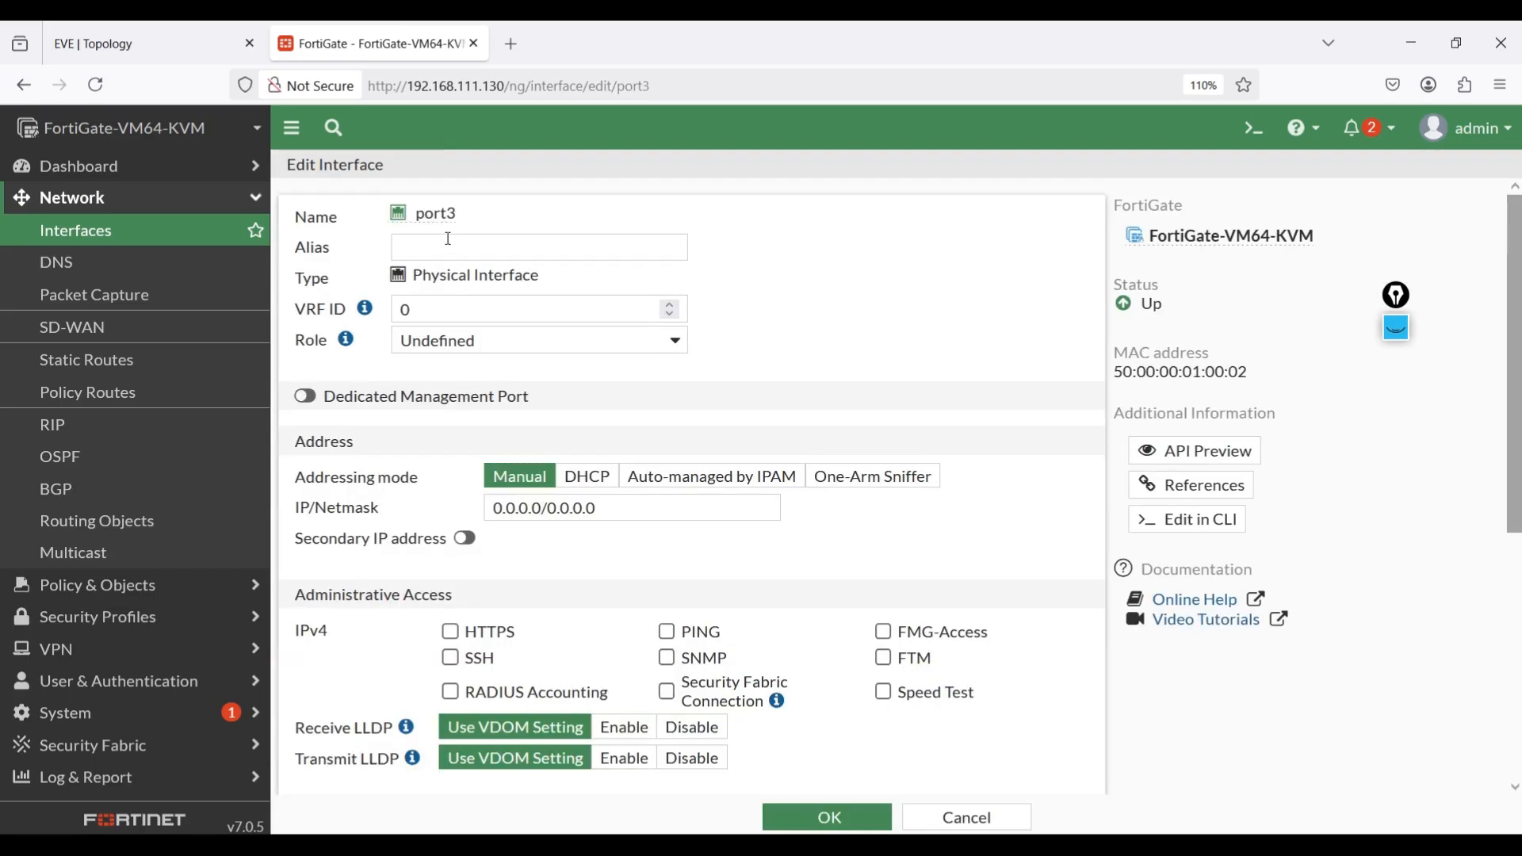
left_click(451, 245)
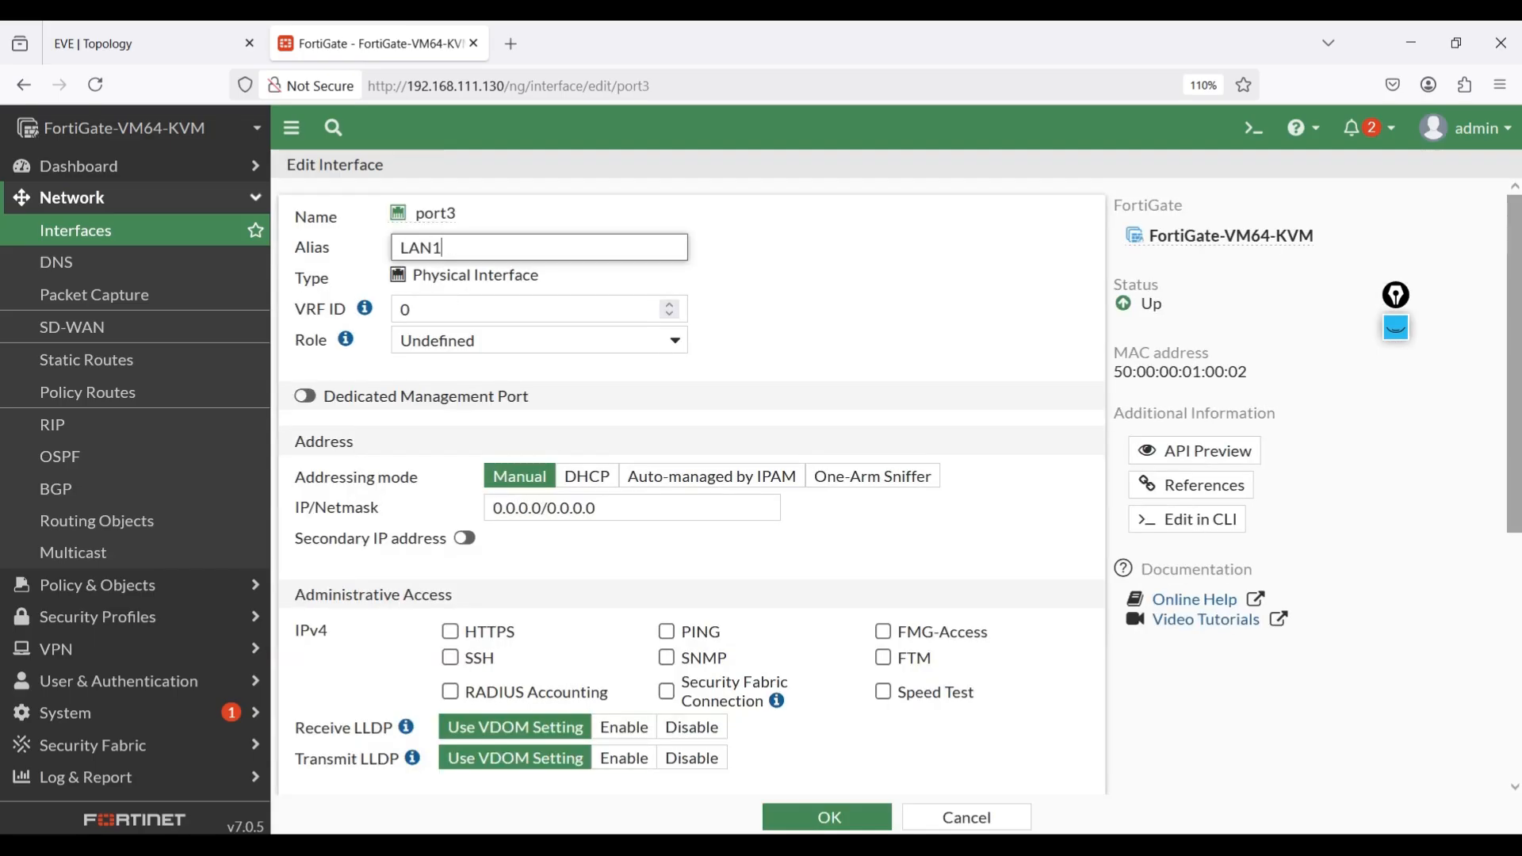
left_click(484, 342)
left_click(460, 379)
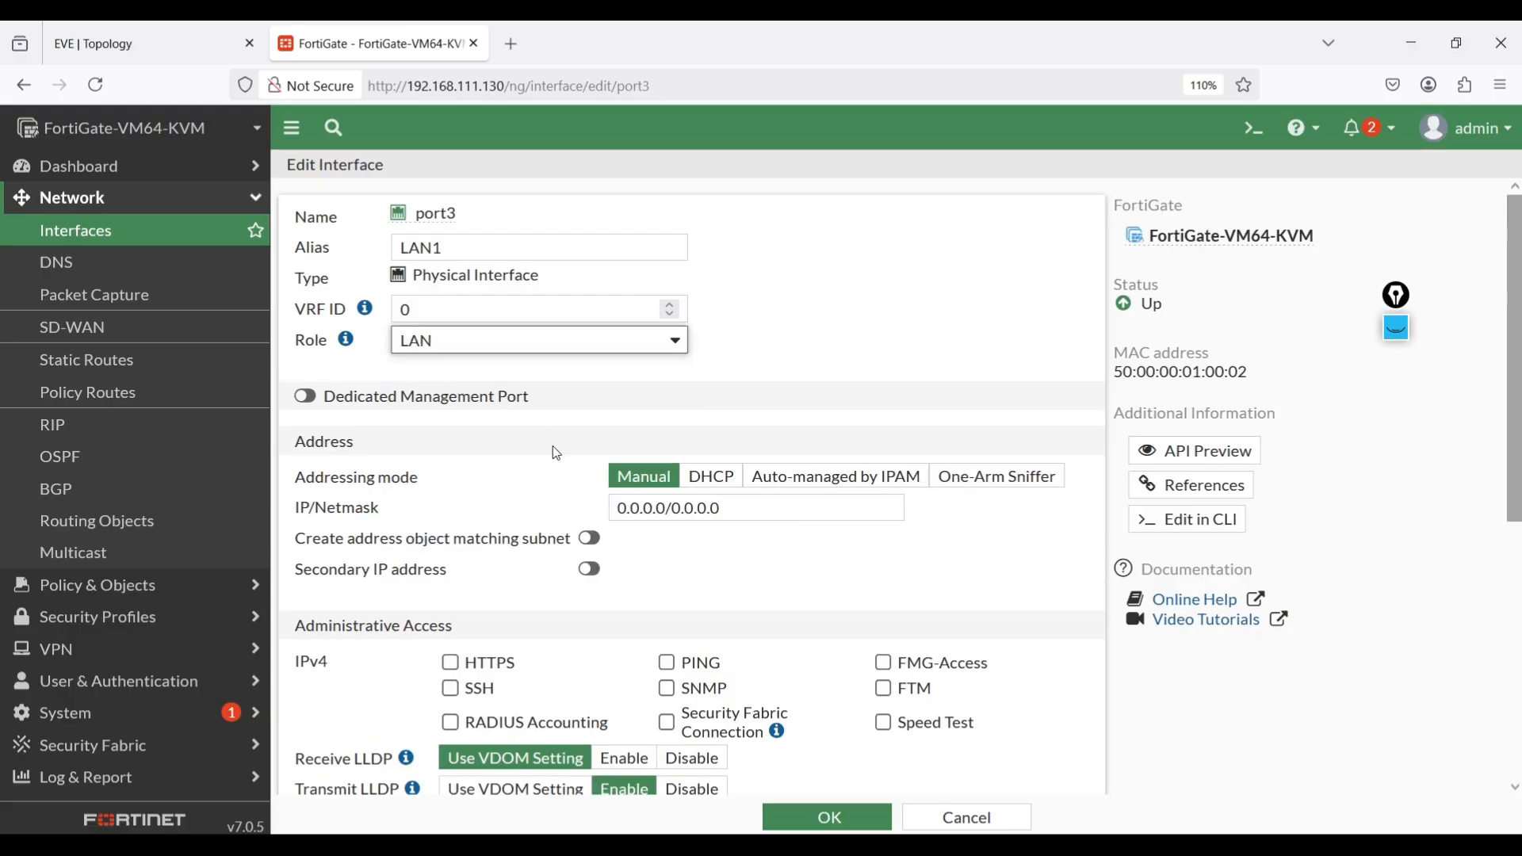
left_click(667, 662)
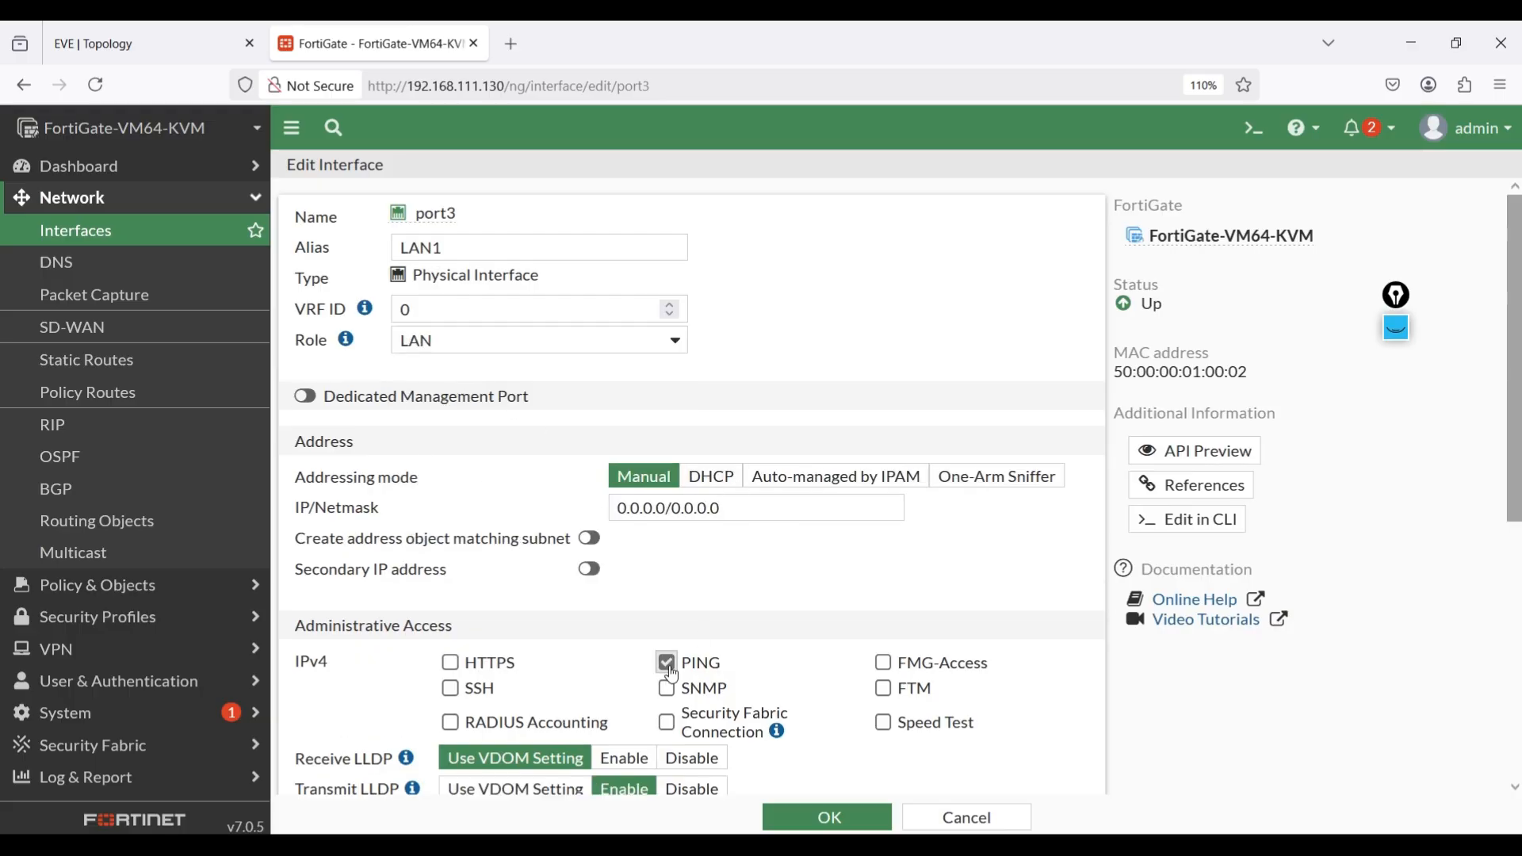
scroll(848, 741, "down", 2)
scroll(848, 742, "down", 5)
left_click(856, 817)
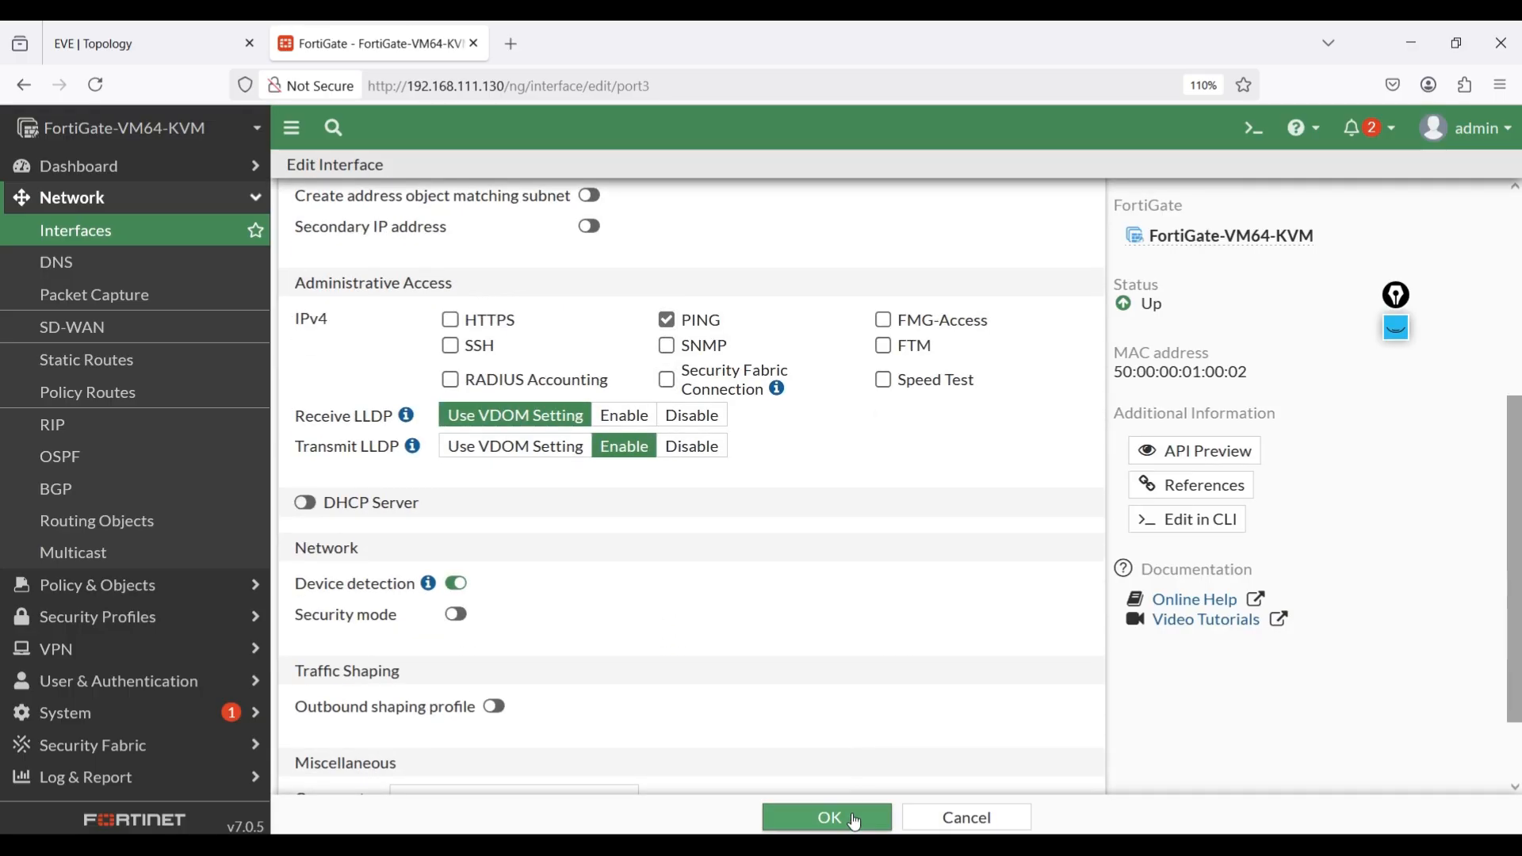
Configure port4 with alias LAN2, role LAN and PING administrative access, and save the interface.
double_click(383, 703)
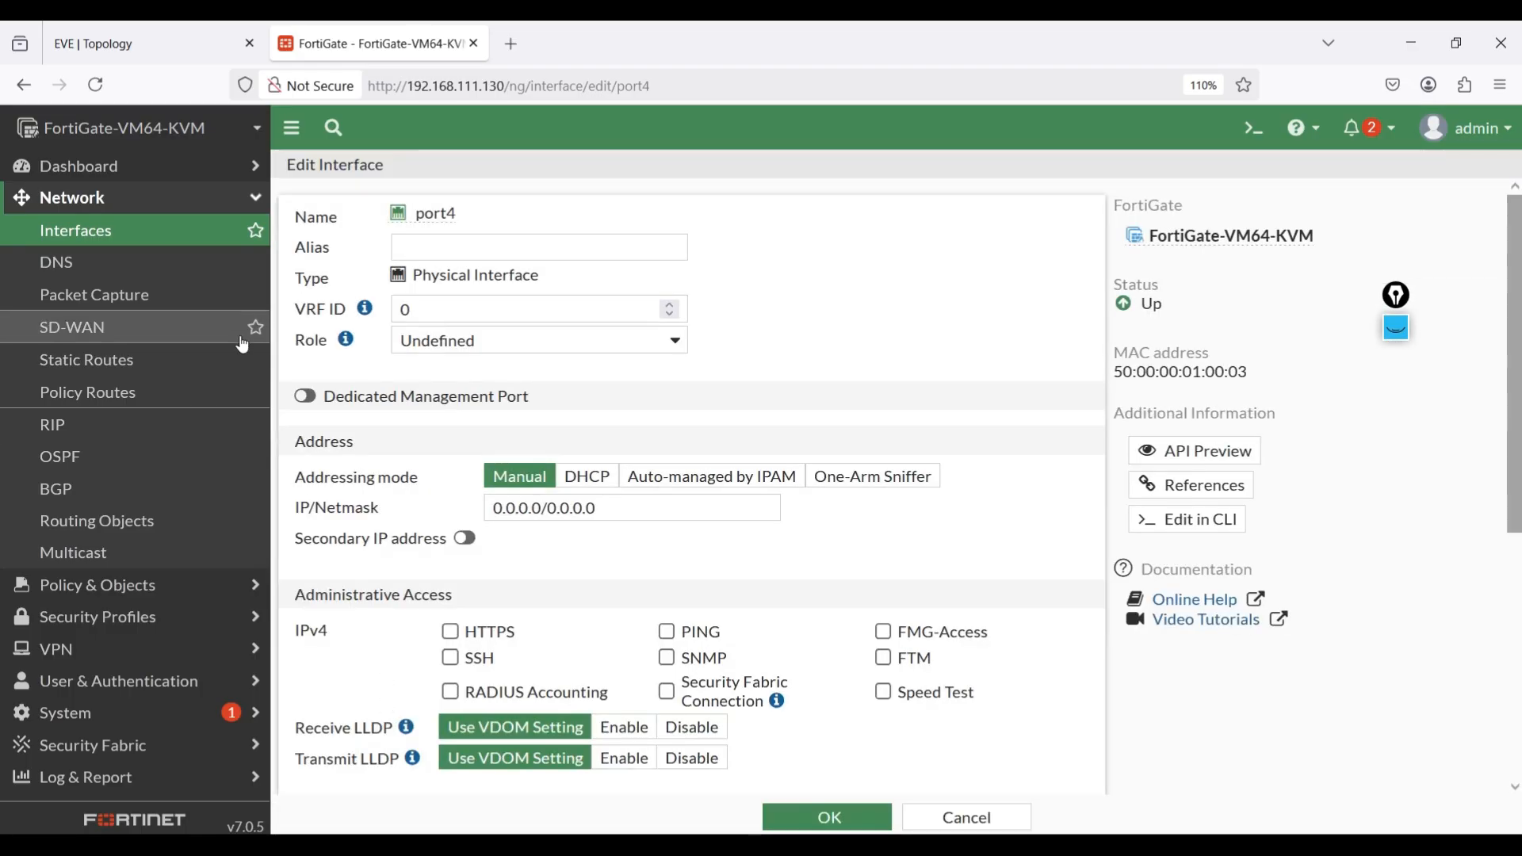
left_click(477, 250)
type("LAN2")
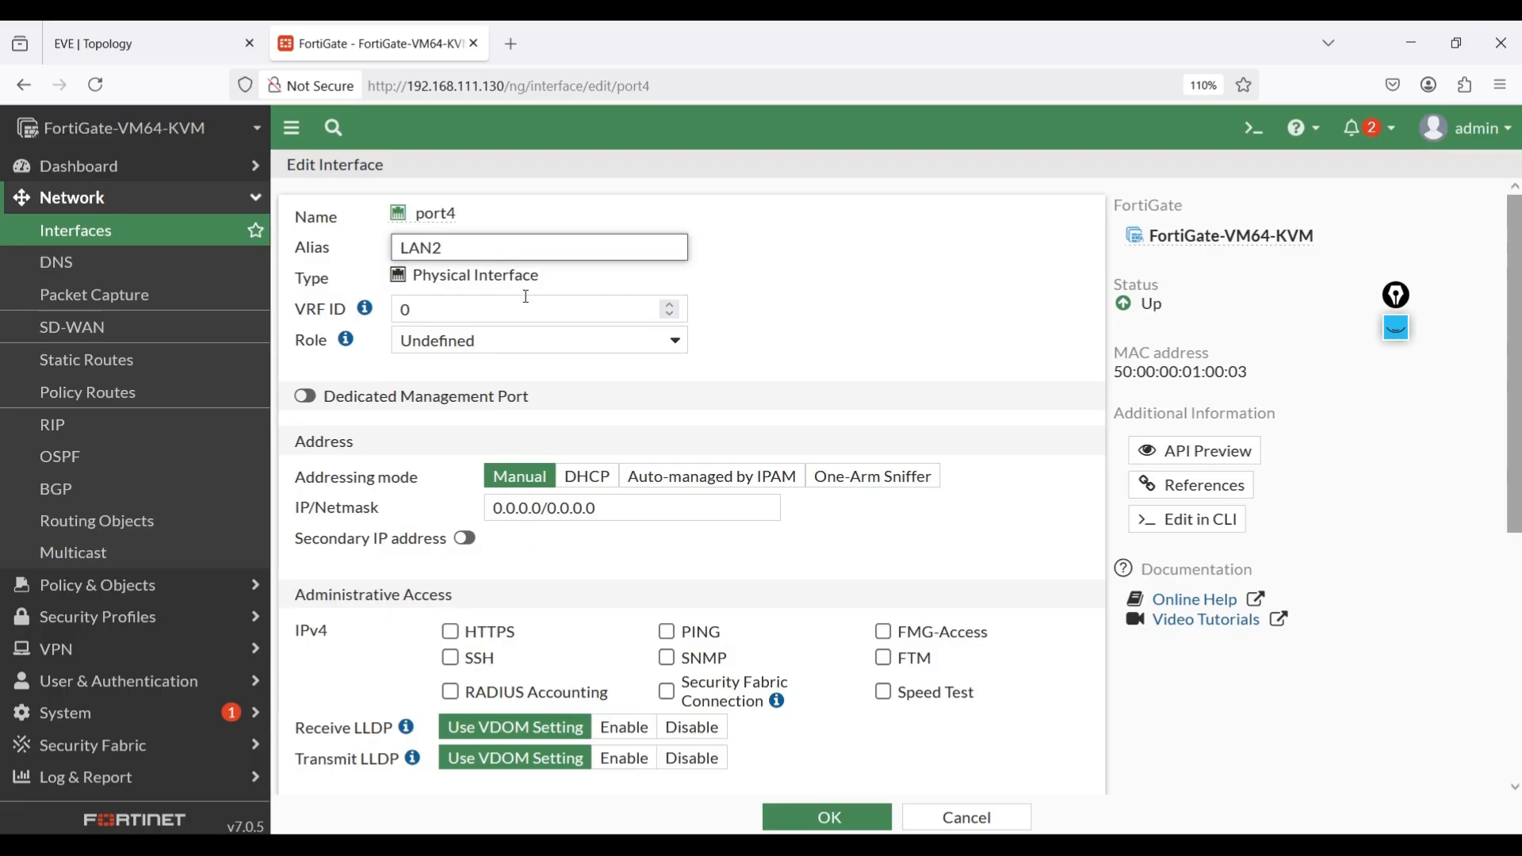
left_click(523, 340)
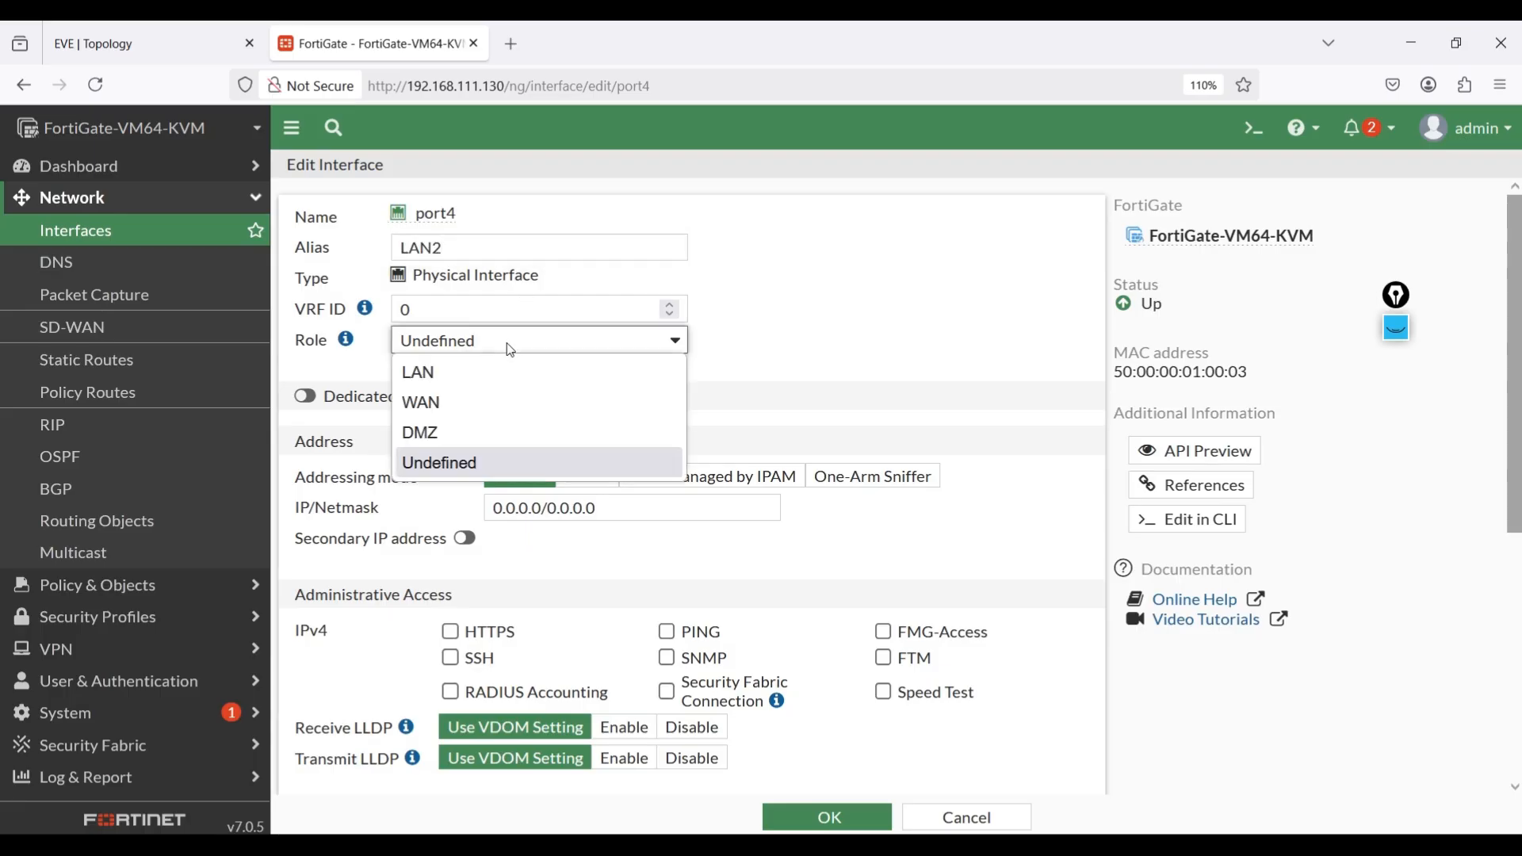
left_click(467, 370)
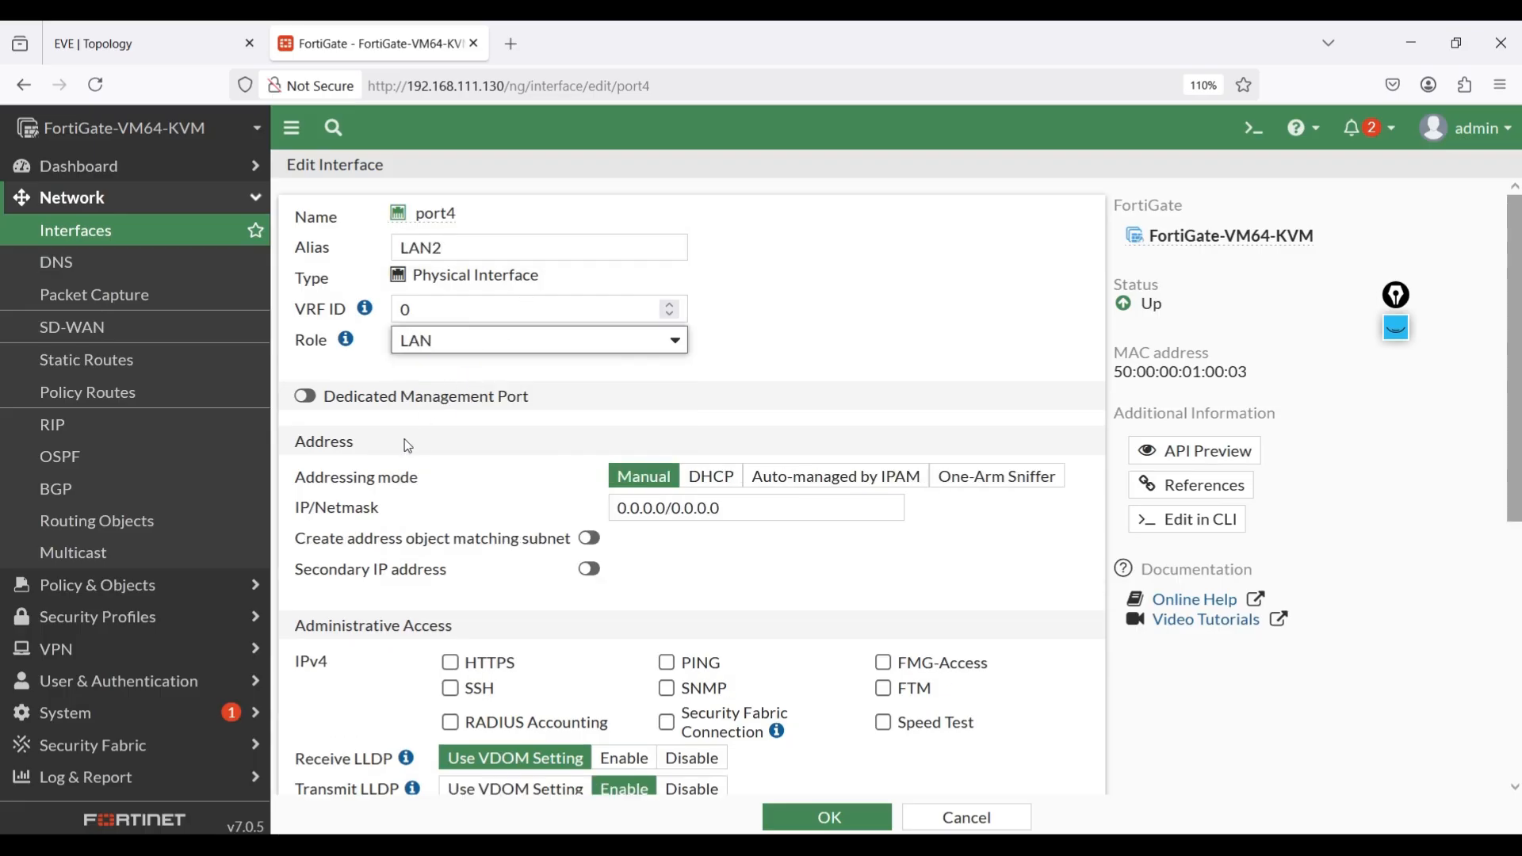
left_click(667, 663)
left_click(812, 817)
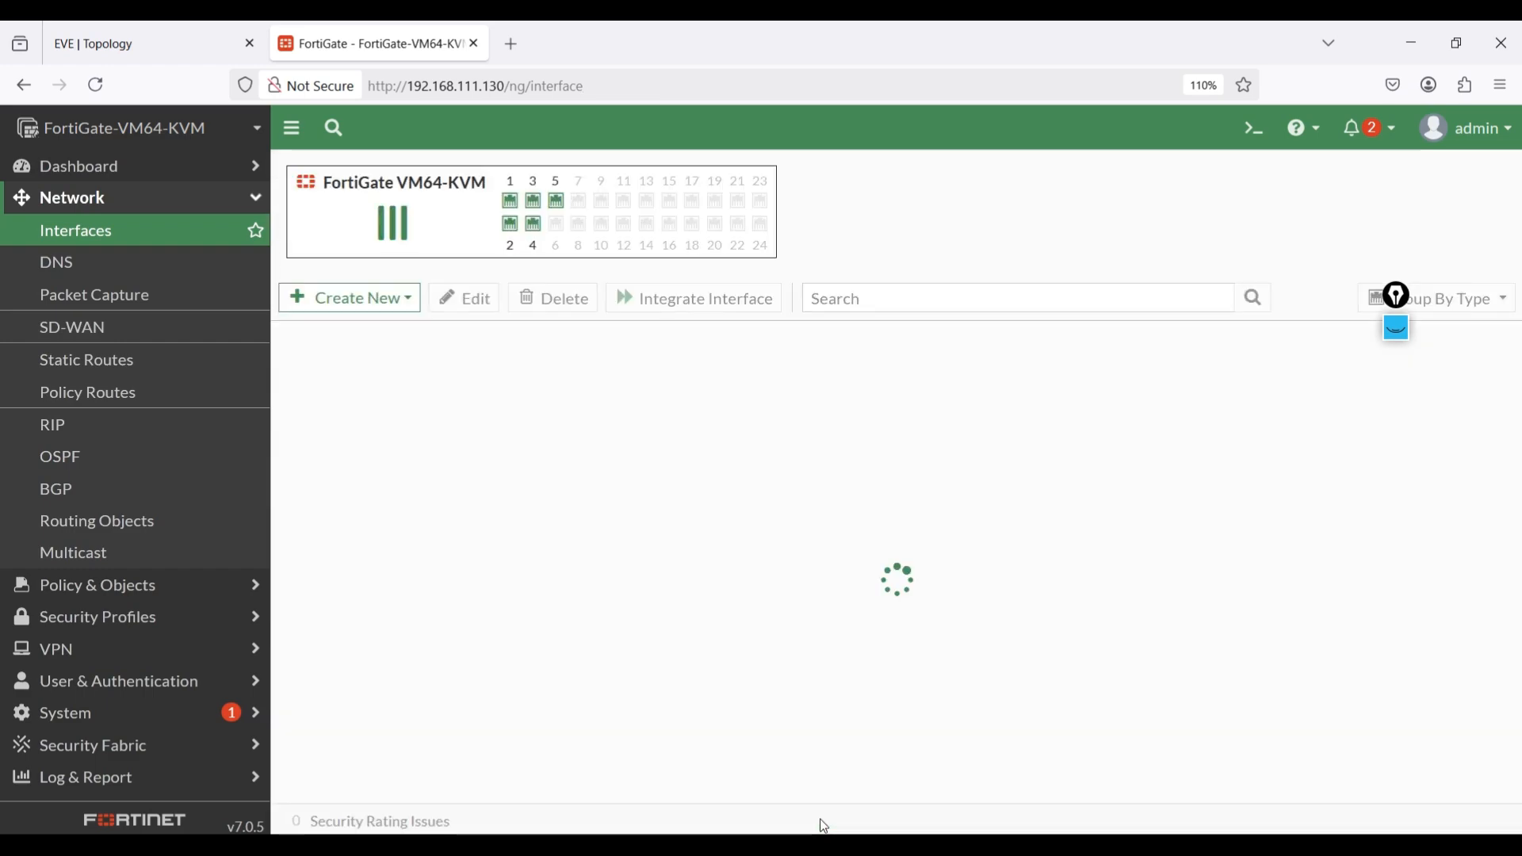
Configure port5 with alias LAN3, role LAN and PING administrative access, and save the interface.
double_click(374, 739)
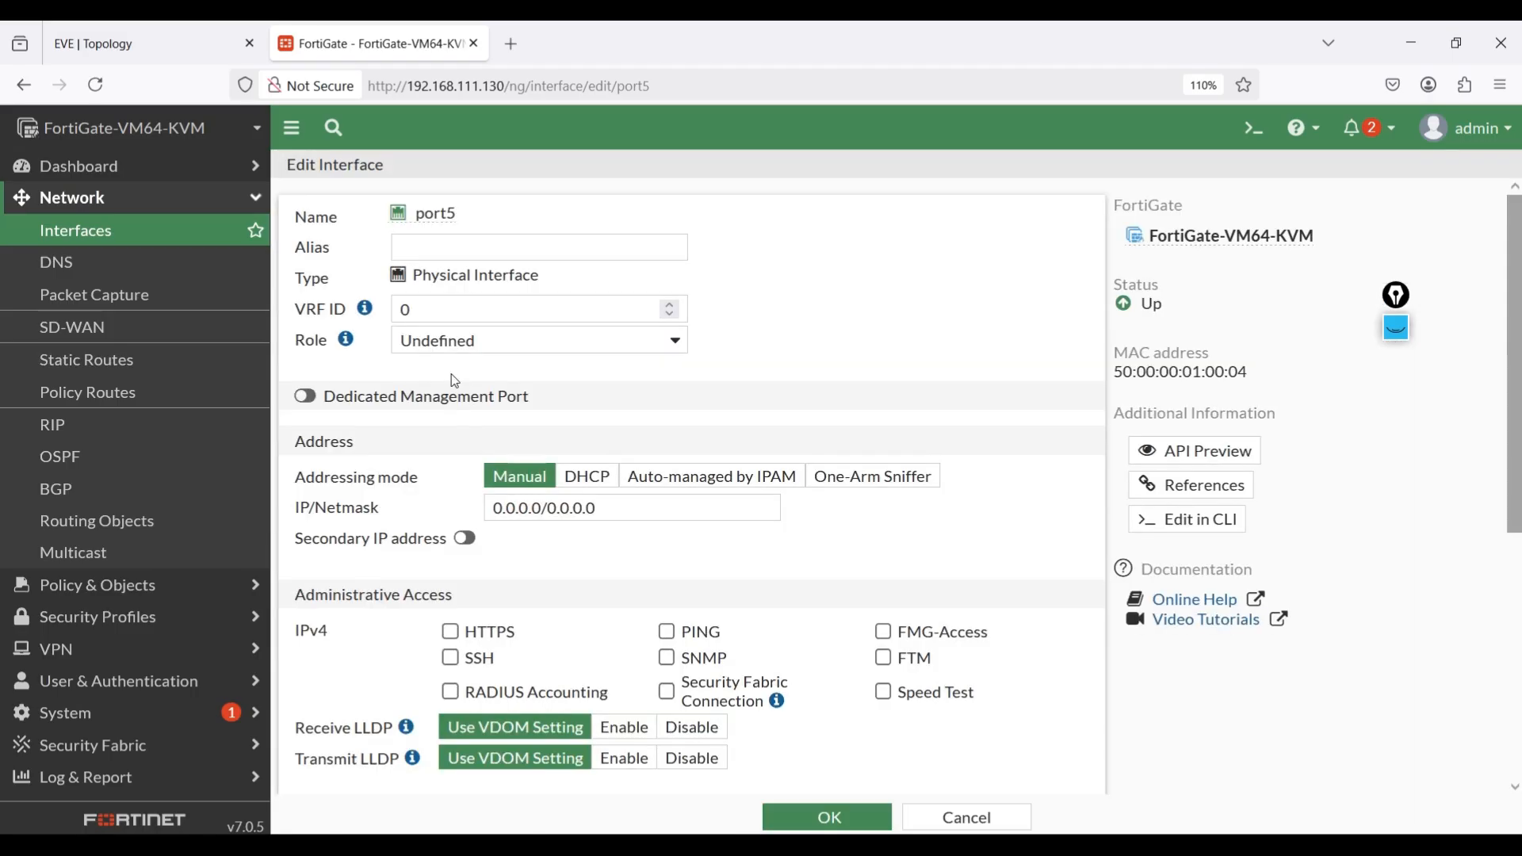
left_click(426, 249)
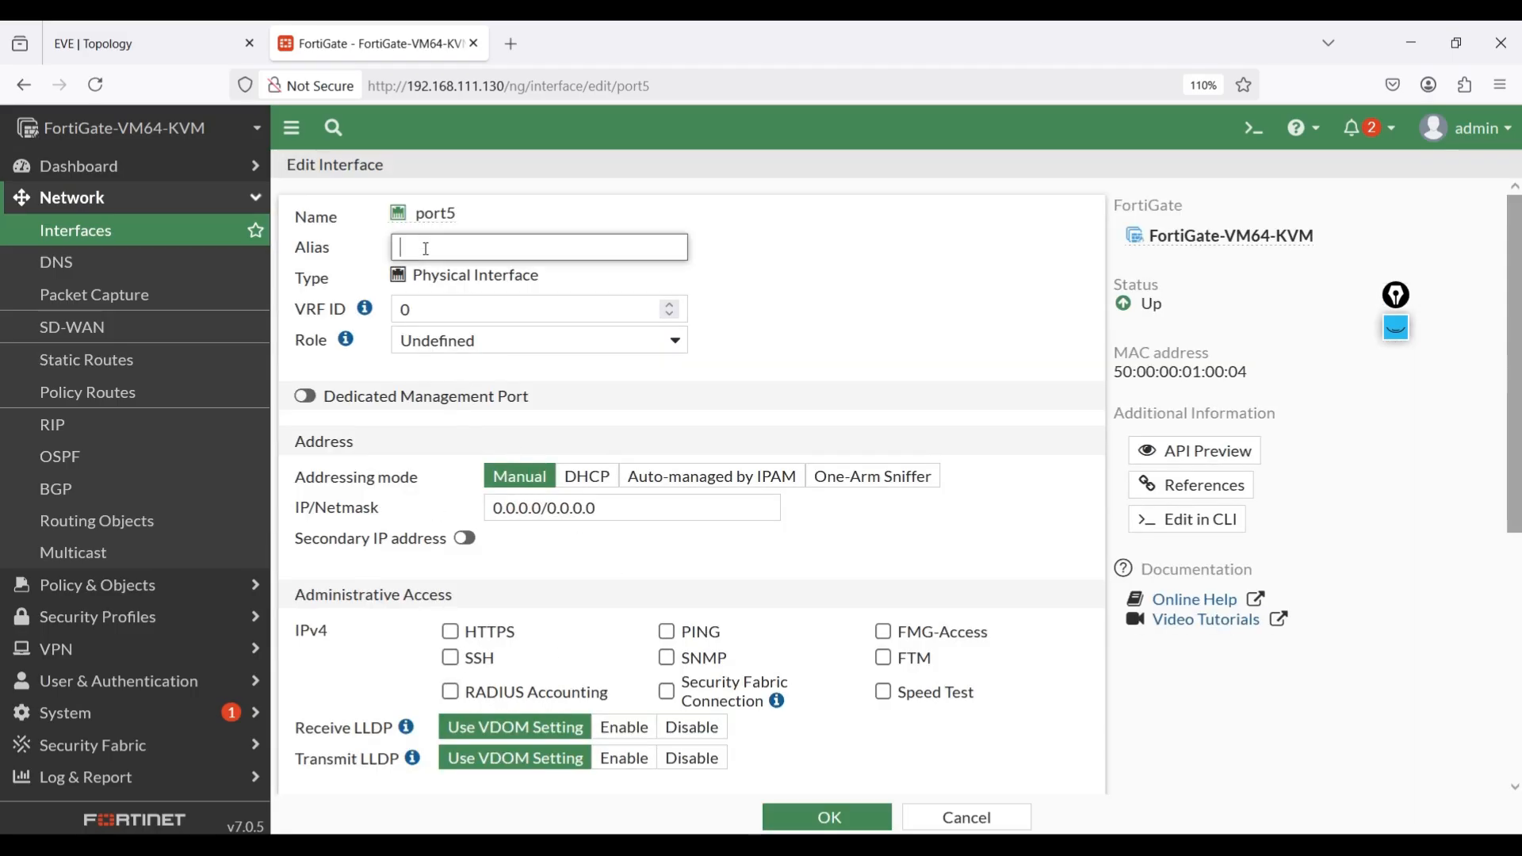
type("LAN3")
left_click(484, 341)
left_click(426, 373)
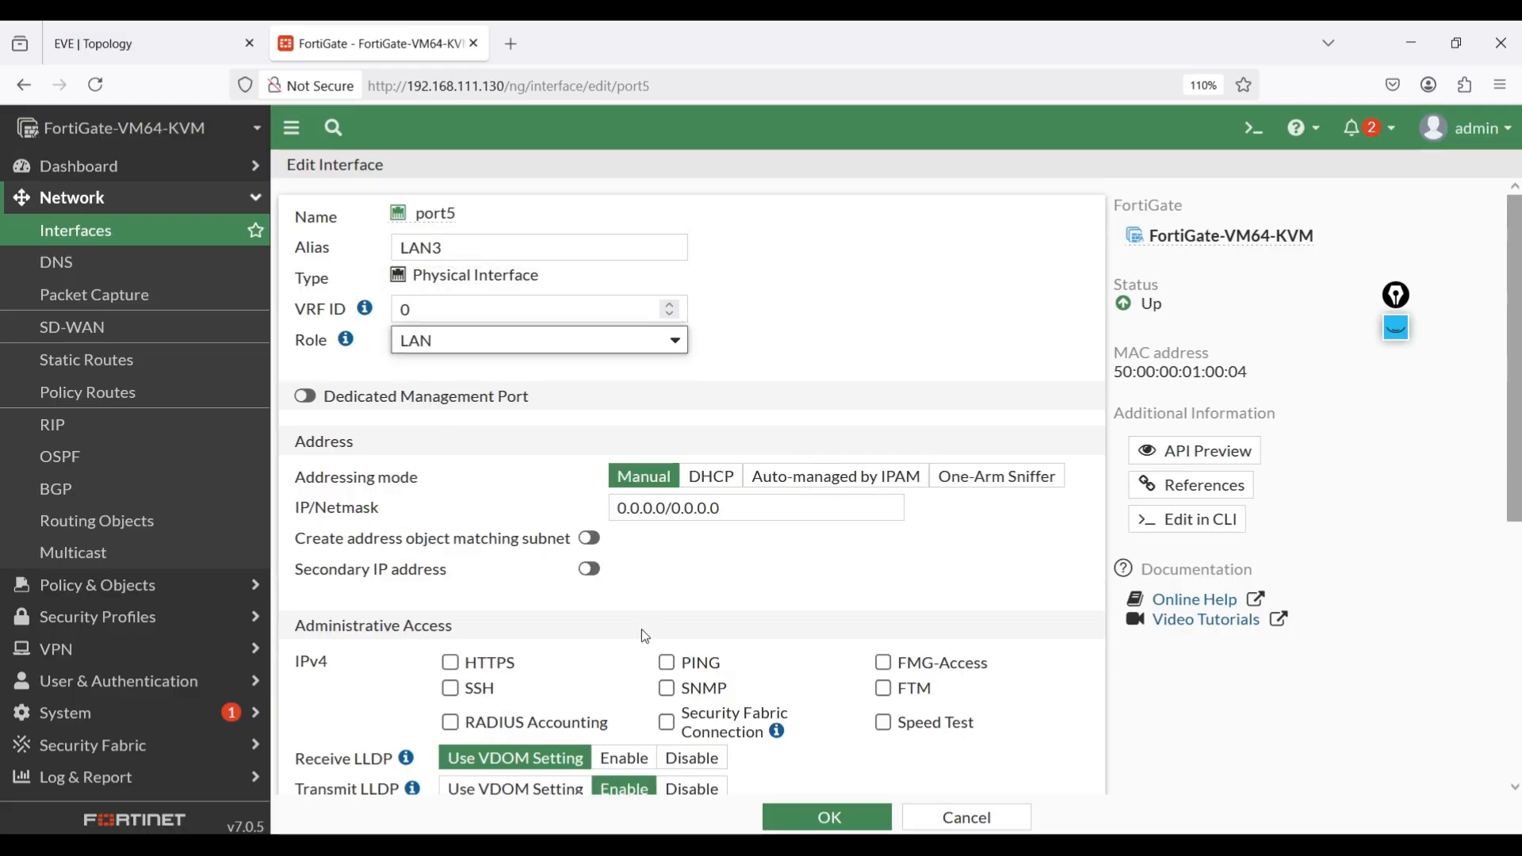
left_click(666, 663)
left_click(823, 818)
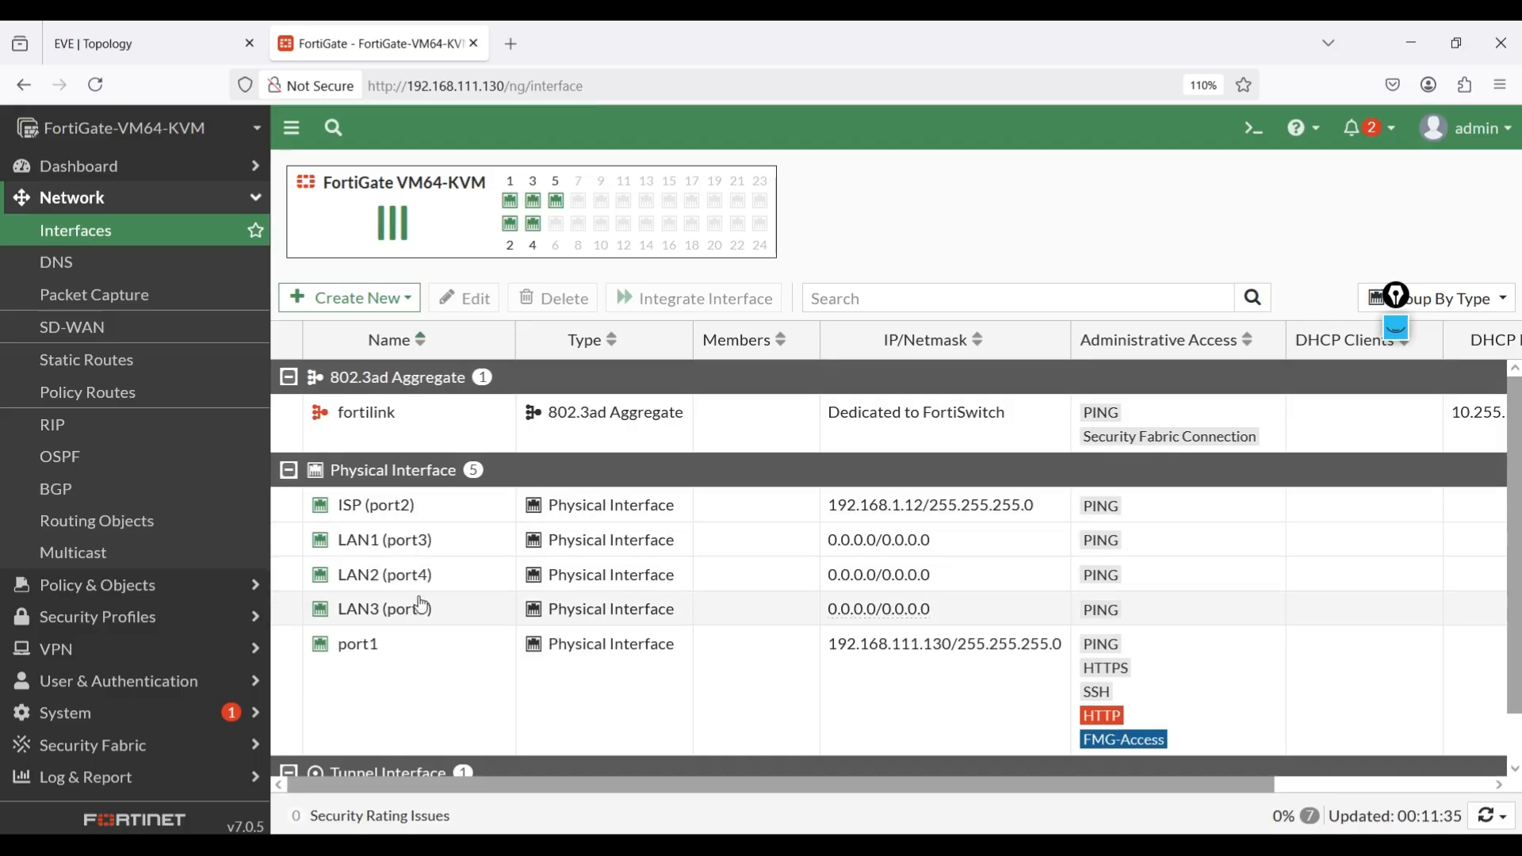
Start a new network interface with both its name and its alias set to Soft SW.
mouse_move(434, 557)
left_click(344, 308)
left_click(337, 327)
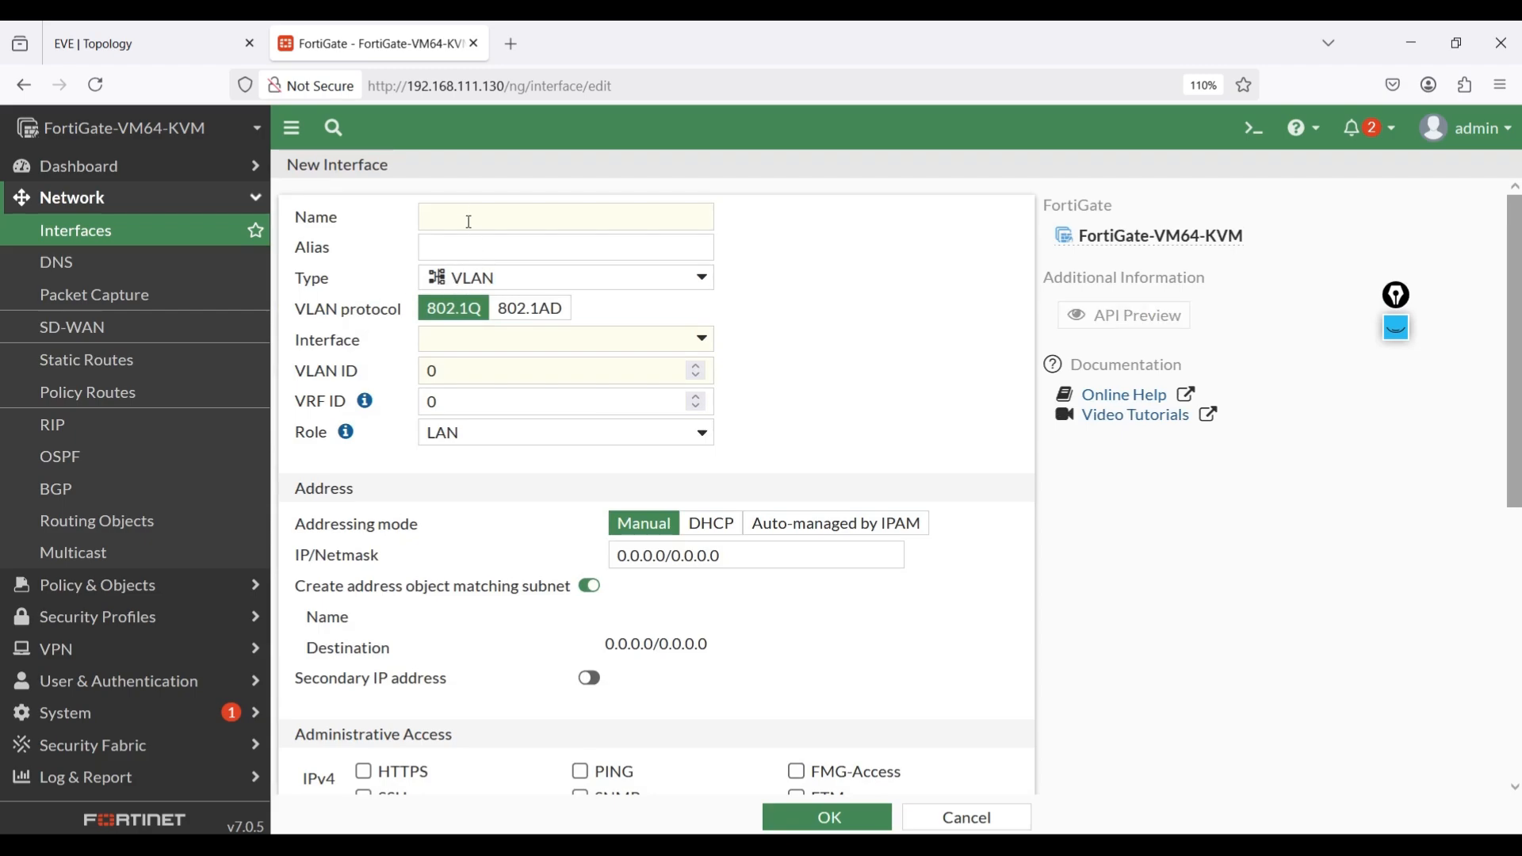
left_click(465, 213)
type("So")
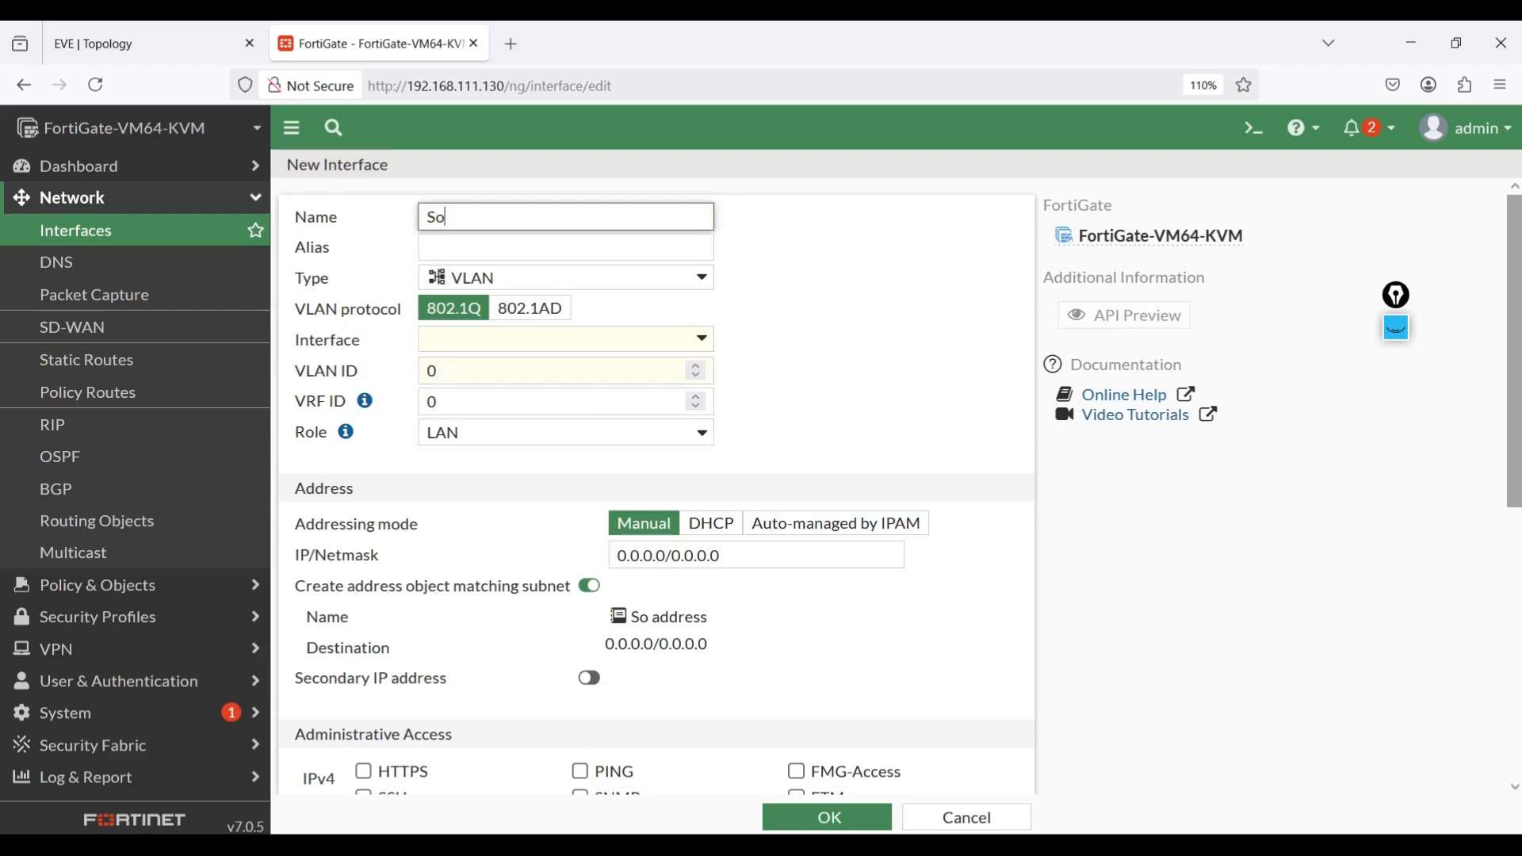
type("ft SW")
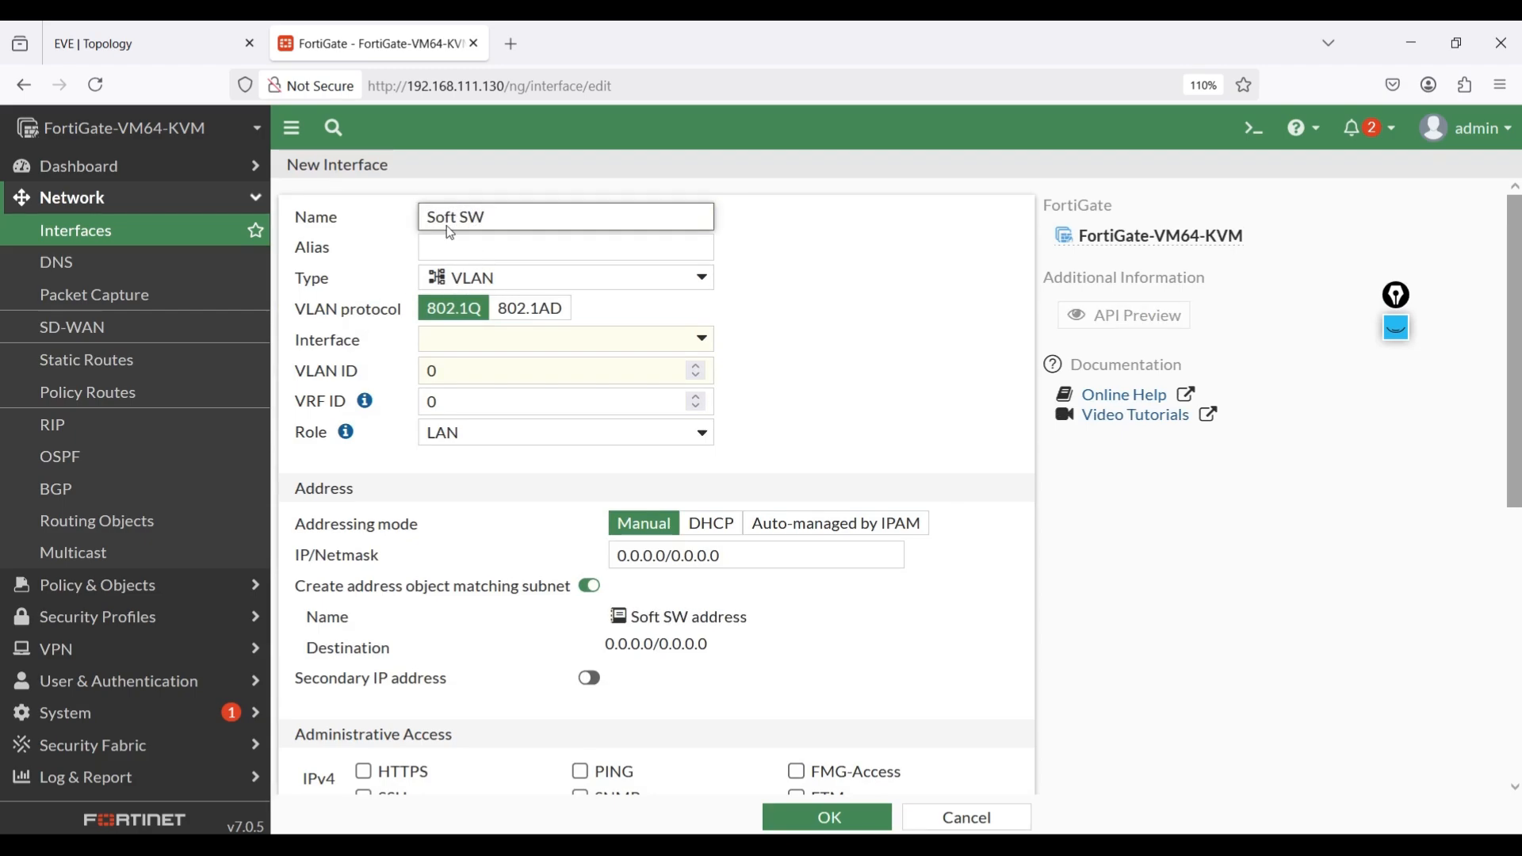
left_click(489, 248)
type("So")
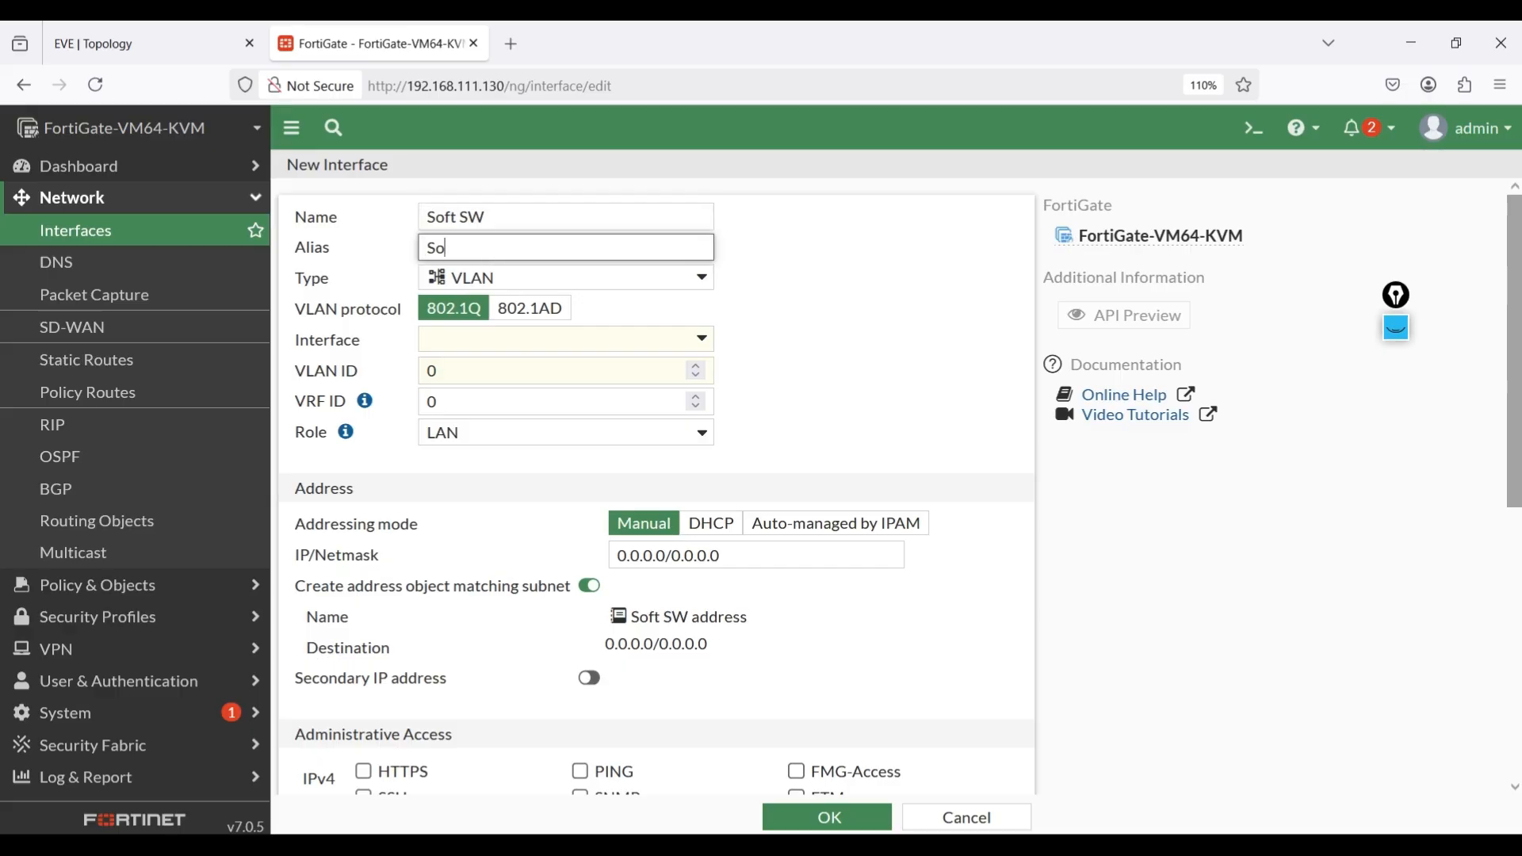
type("ft SW")
Set the type of the new Soft SW interface to Software Switch.
left_click(501, 339)
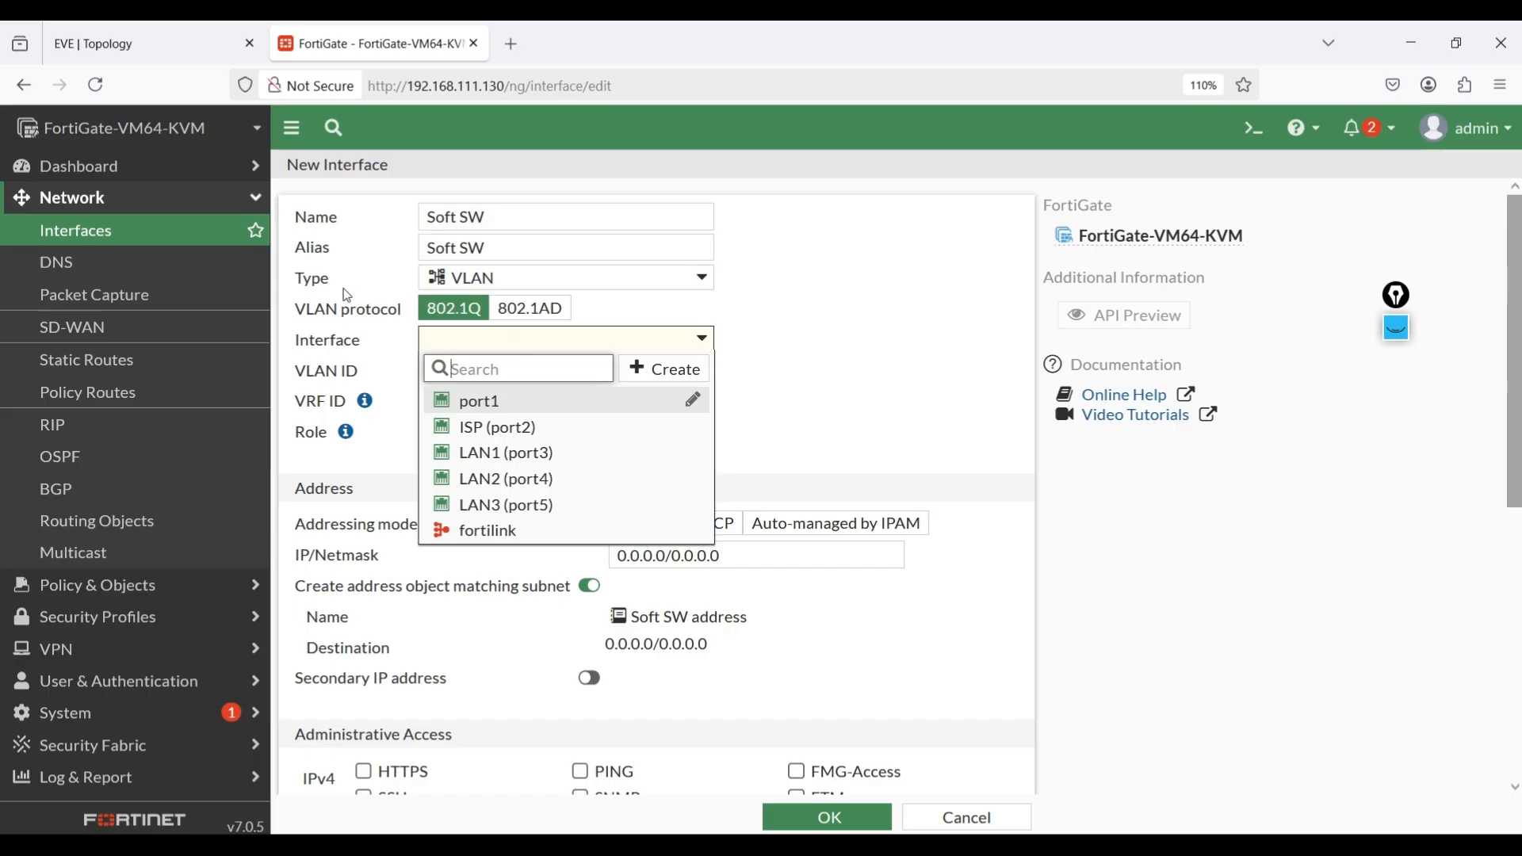
left_click(505, 275)
left_click(635, 278)
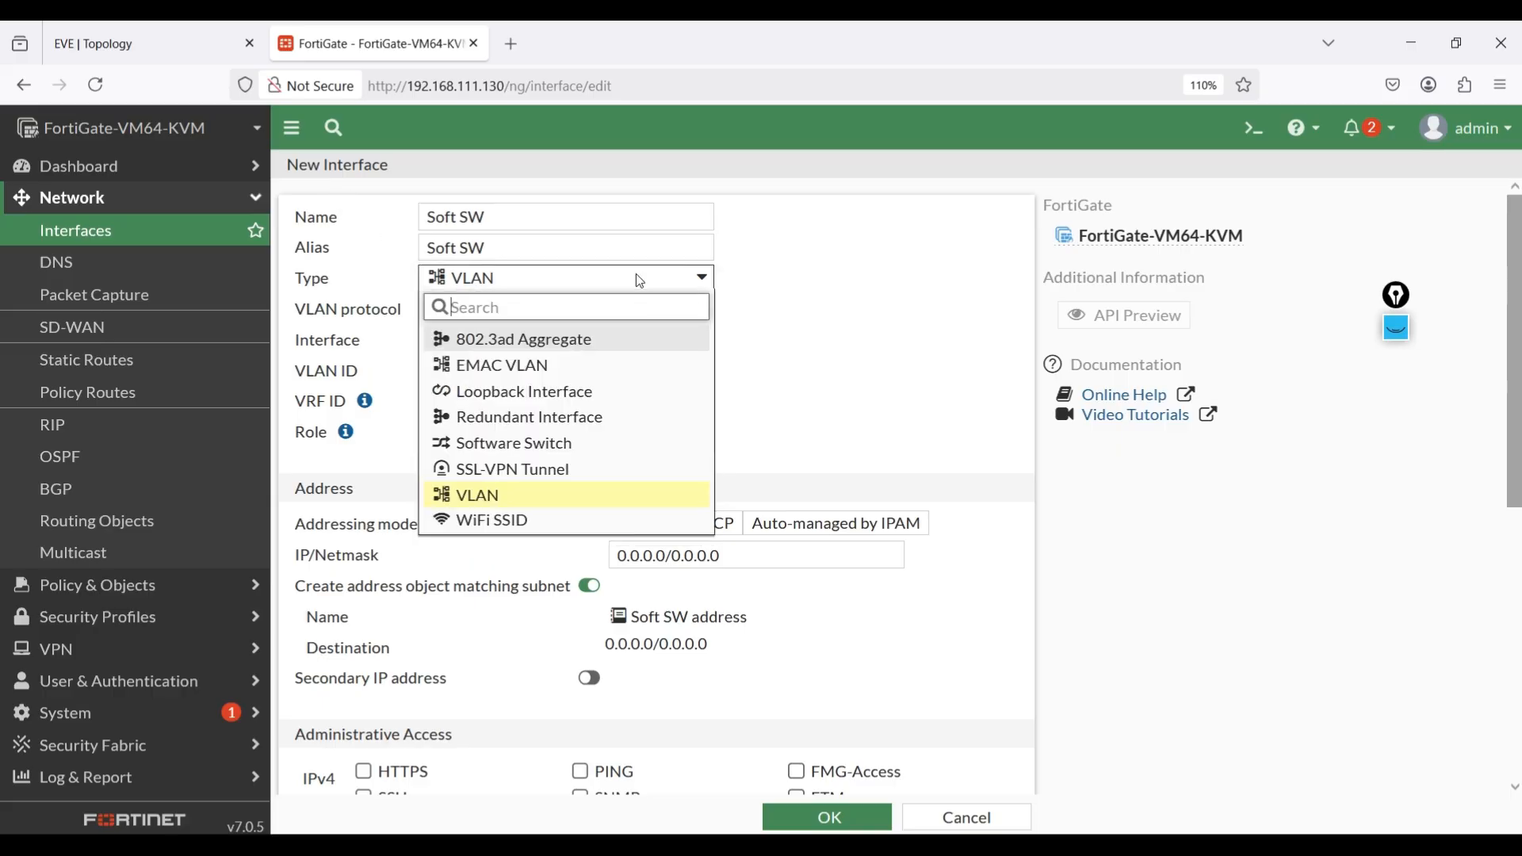
left_click(519, 448)
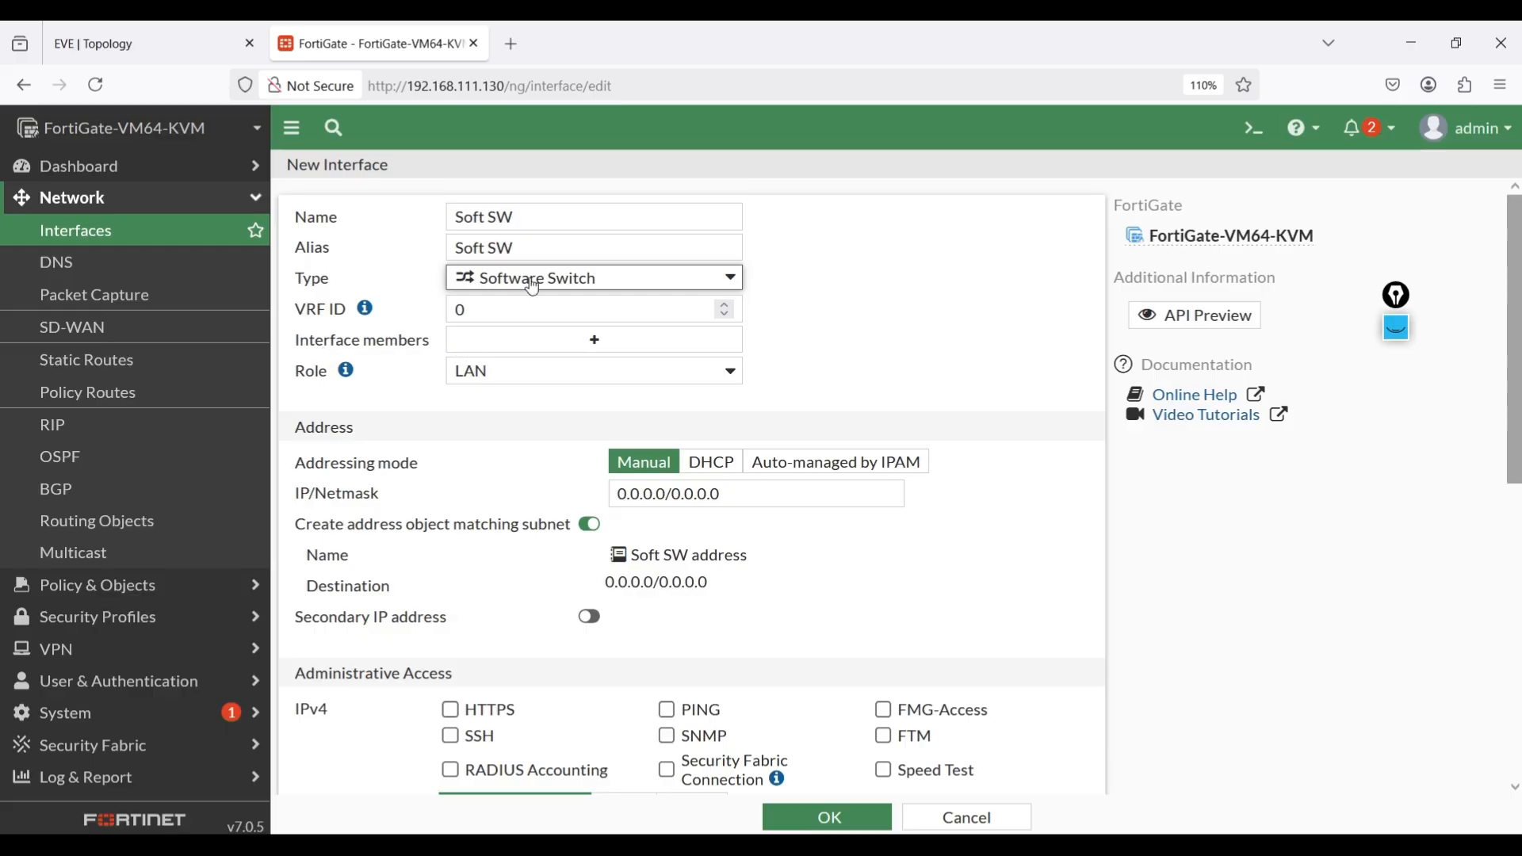
Add LAN1 (port3), LAN2 (port4) and LAN3 (port5) as interface members of the software switch.
left_click(600, 340)
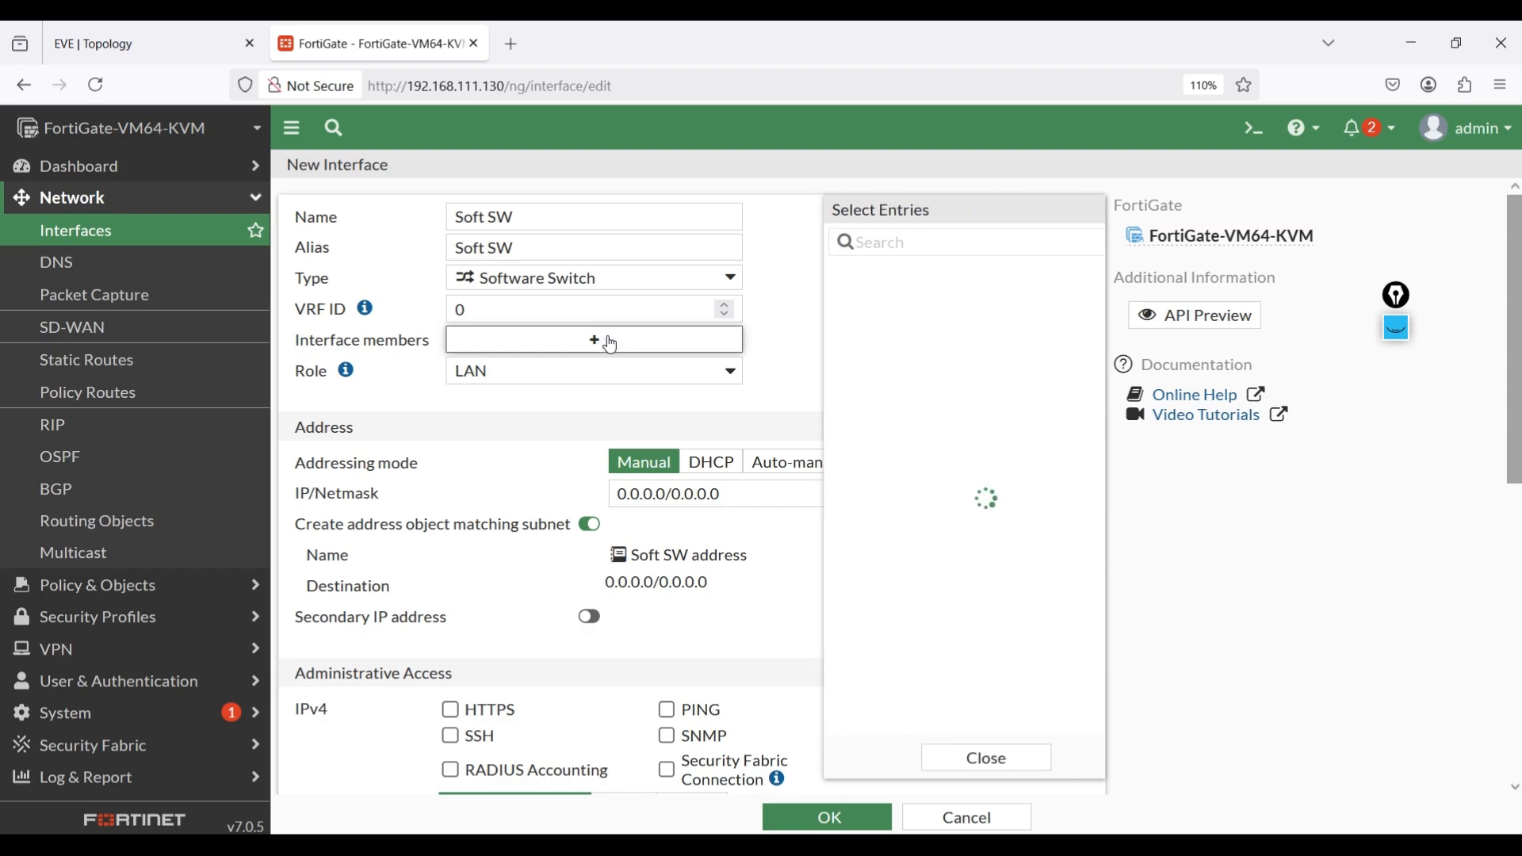
left_click(880, 275)
left_click(884, 301)
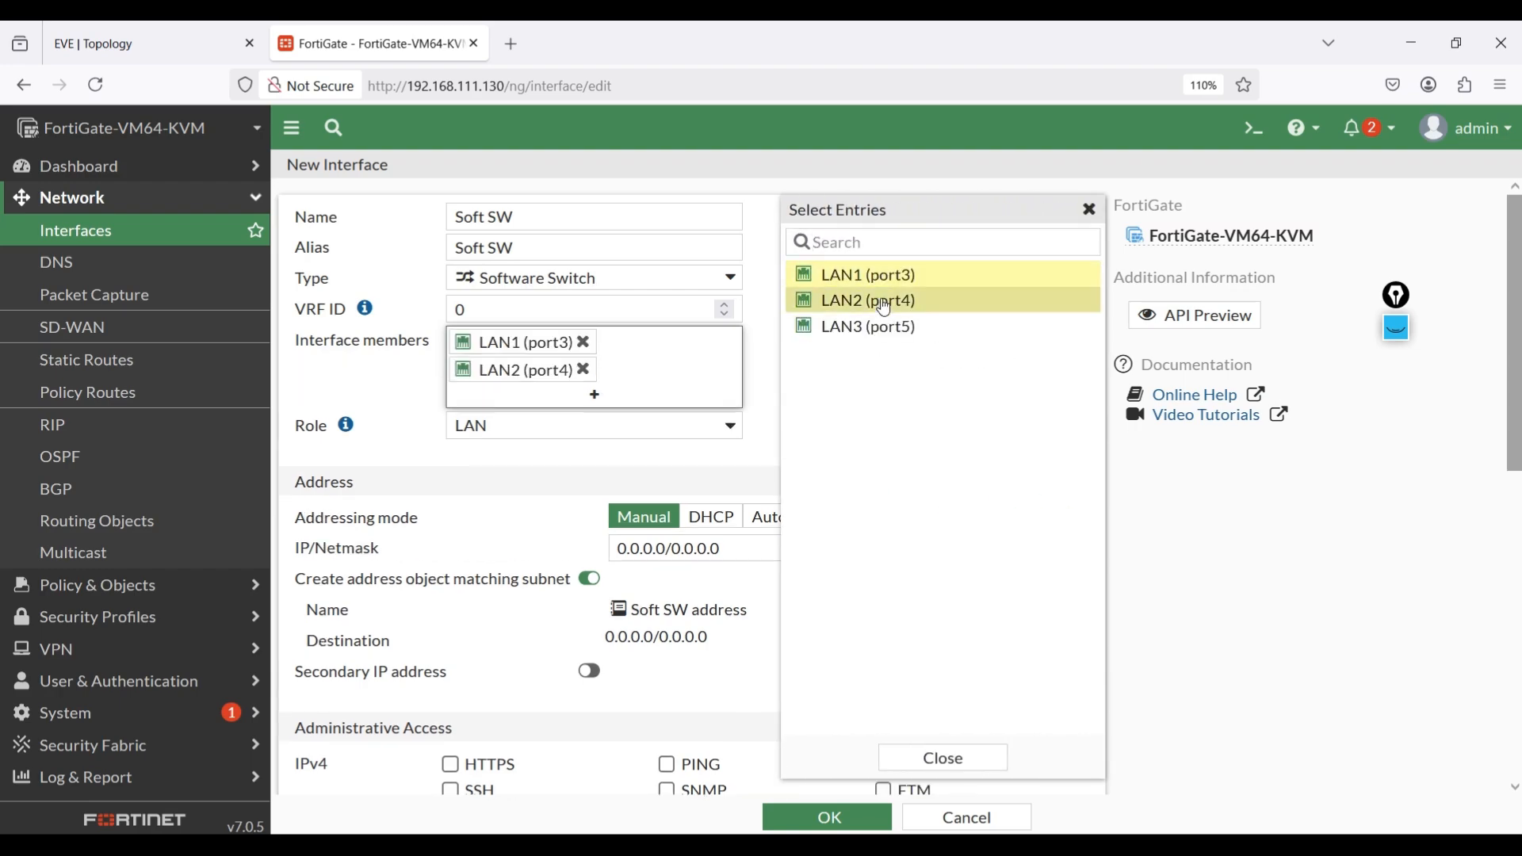
left_click(883, 328)
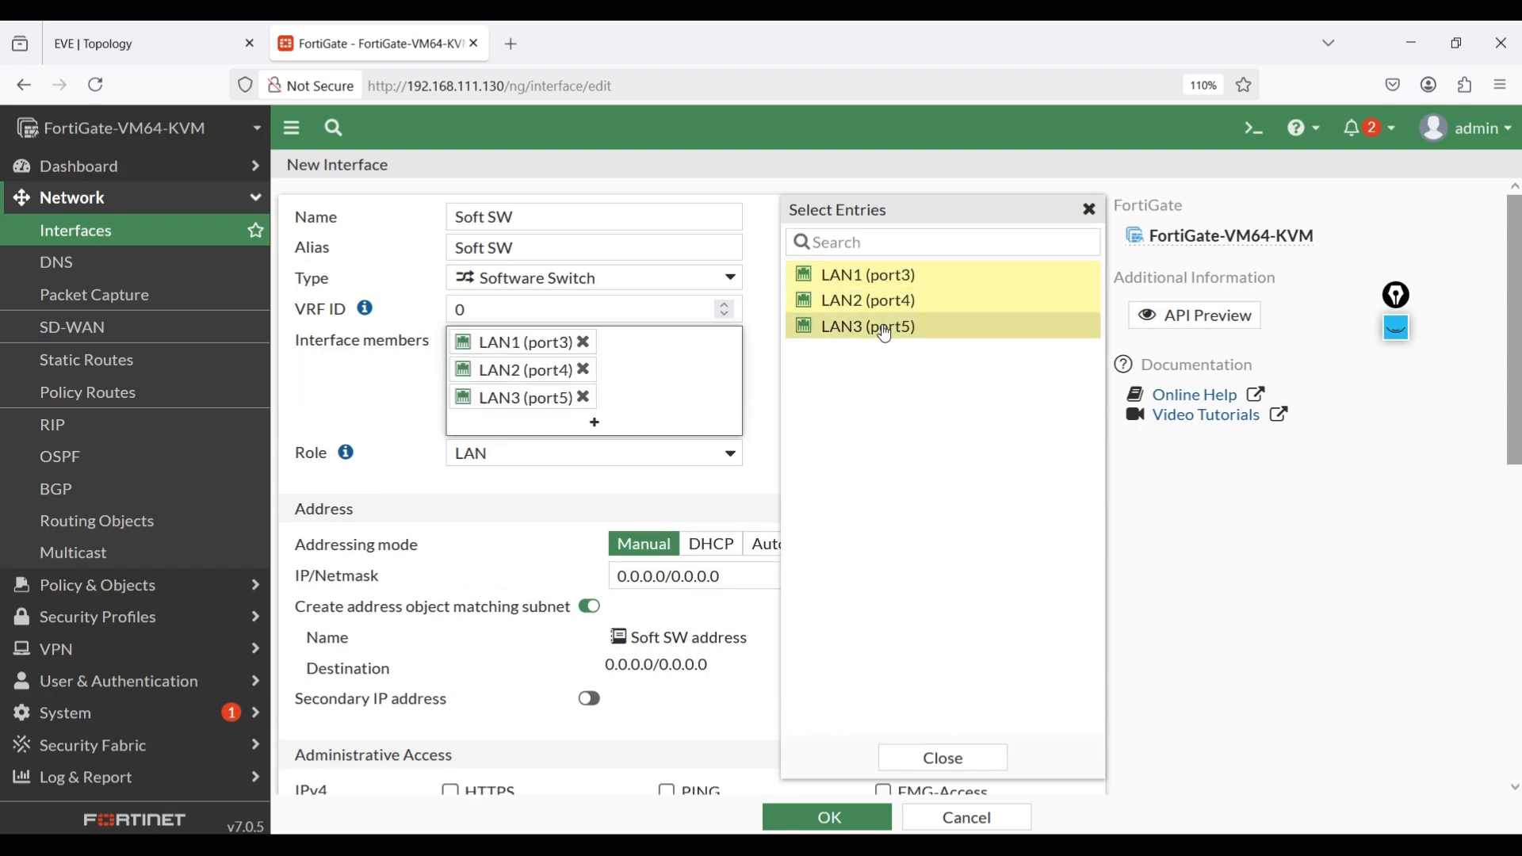
Set the software switch's manual IP/Netmask to 10.0.1.254/24, checking the LAN subnet against the EVE topology.
left_click(929, 759)
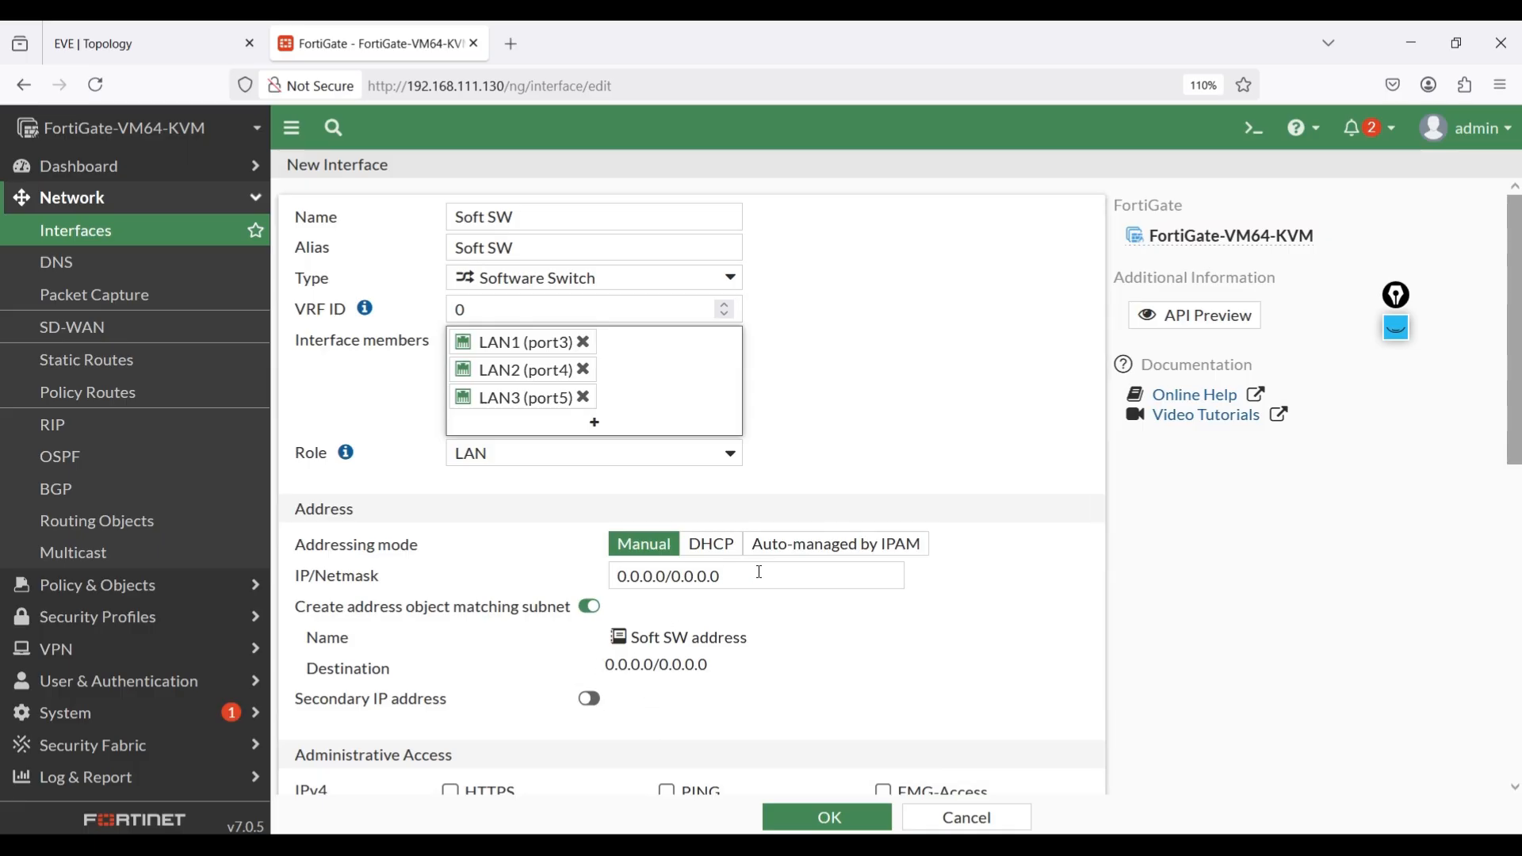
left_click_drag(760, 572, 606, 577)
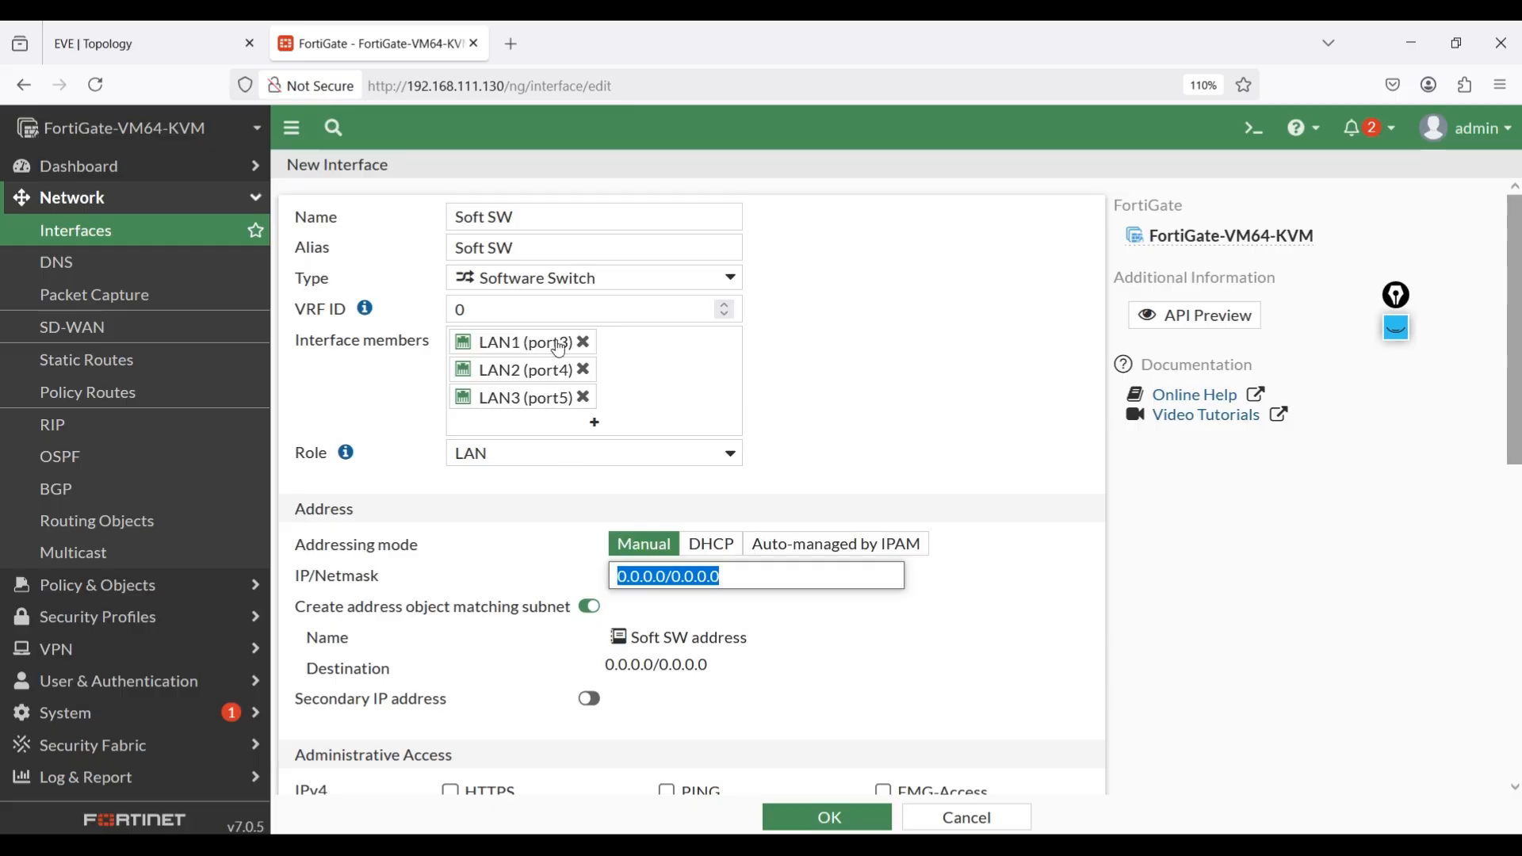
mouse_move(546, 338)
type("10.")
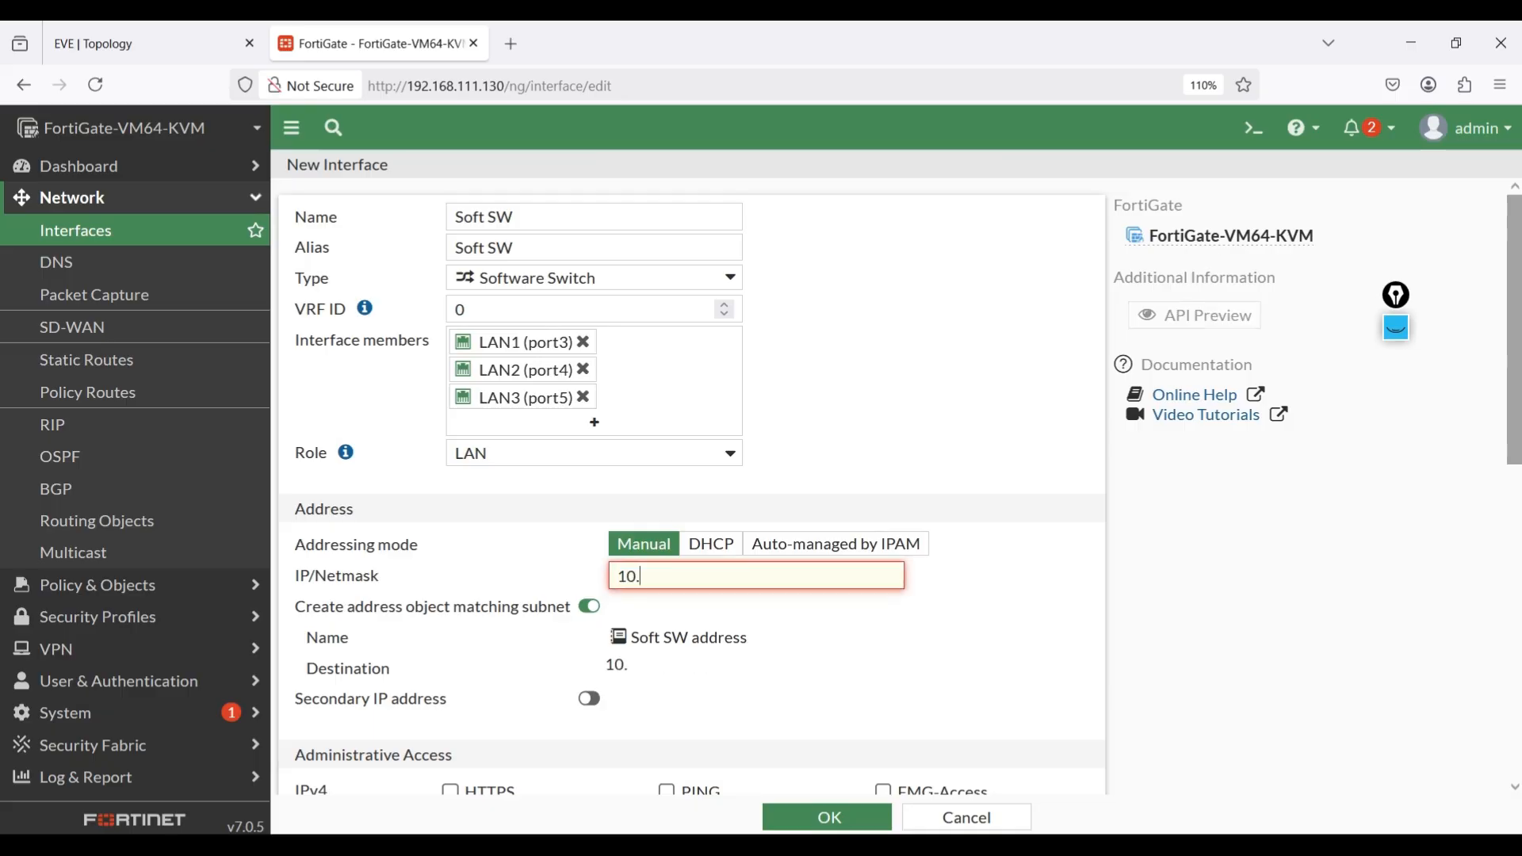
type("0.1.254/24")
left_click(151, 32)
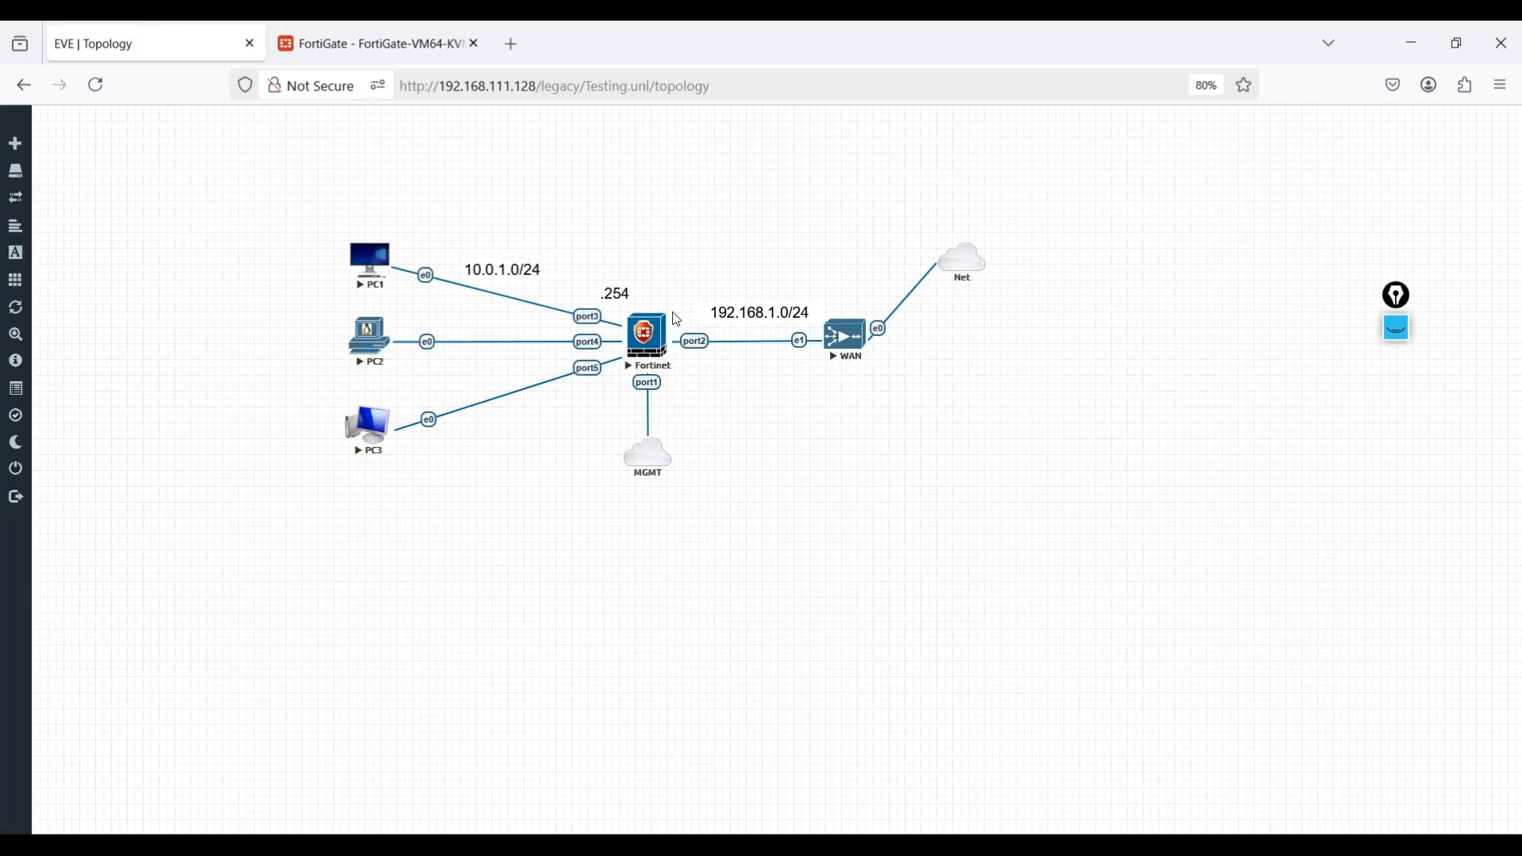
left_click(385, 42)
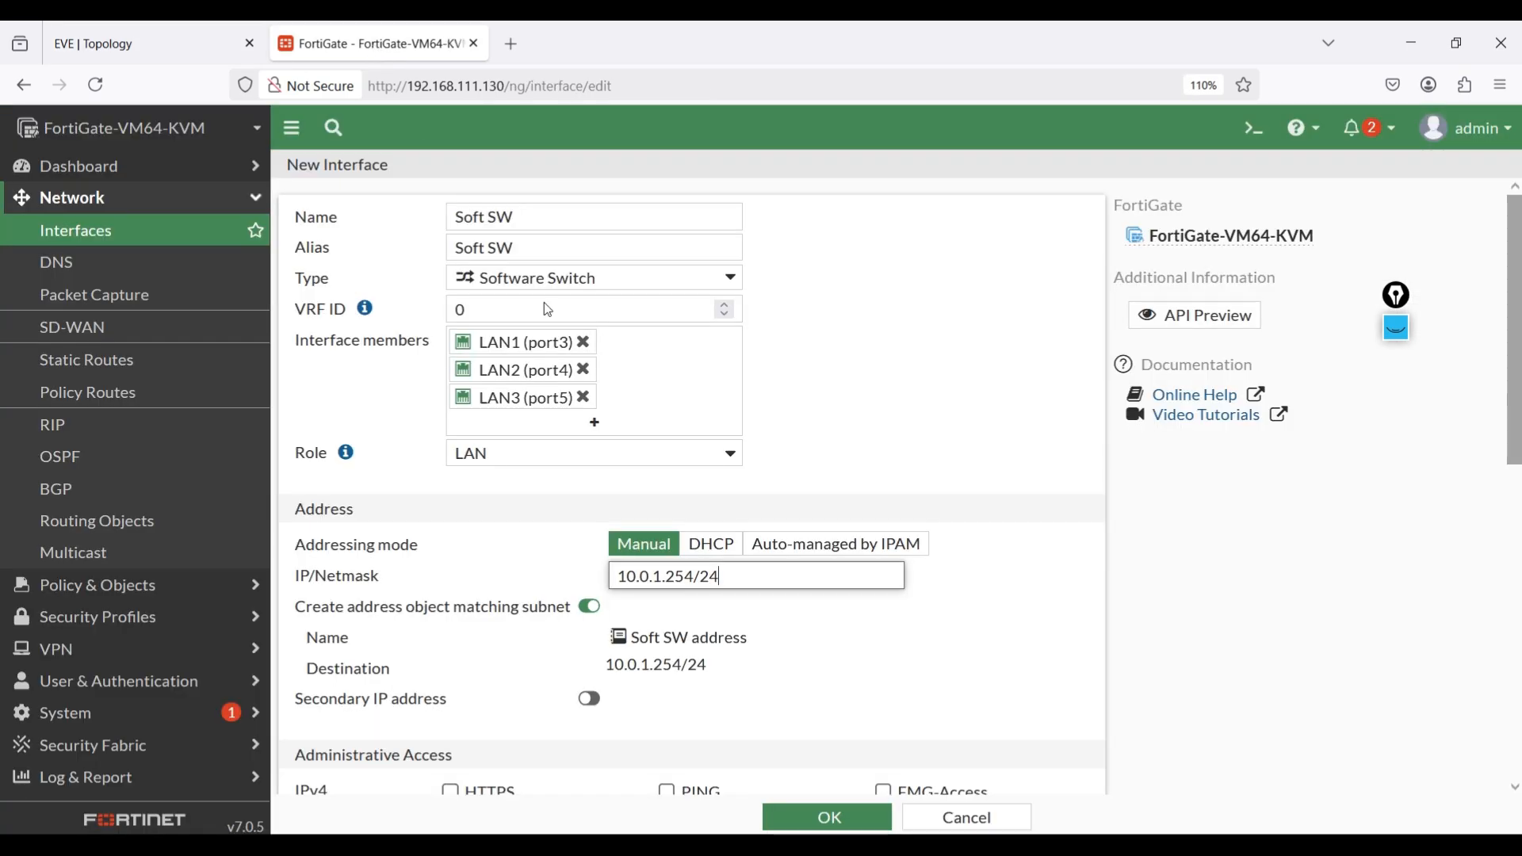
Allow PING as administrative access on the Soft SW interface and save the new interface.
scroll(706, 631, "down", 3)
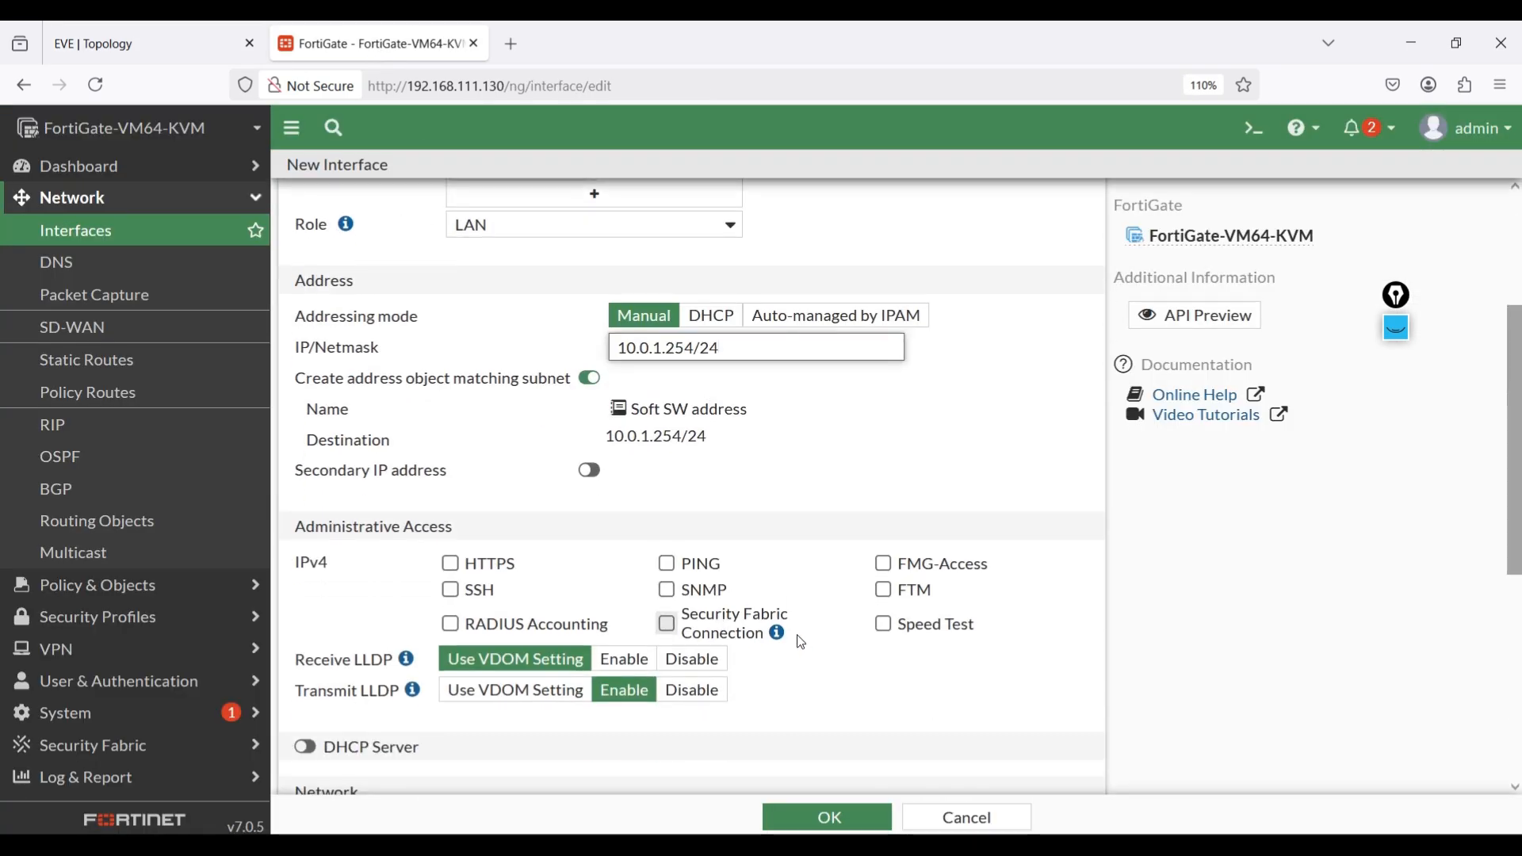
left_click(666, 563)
scroll(759, 624, "down", 4)
scroll(759, 624, "down", 2)
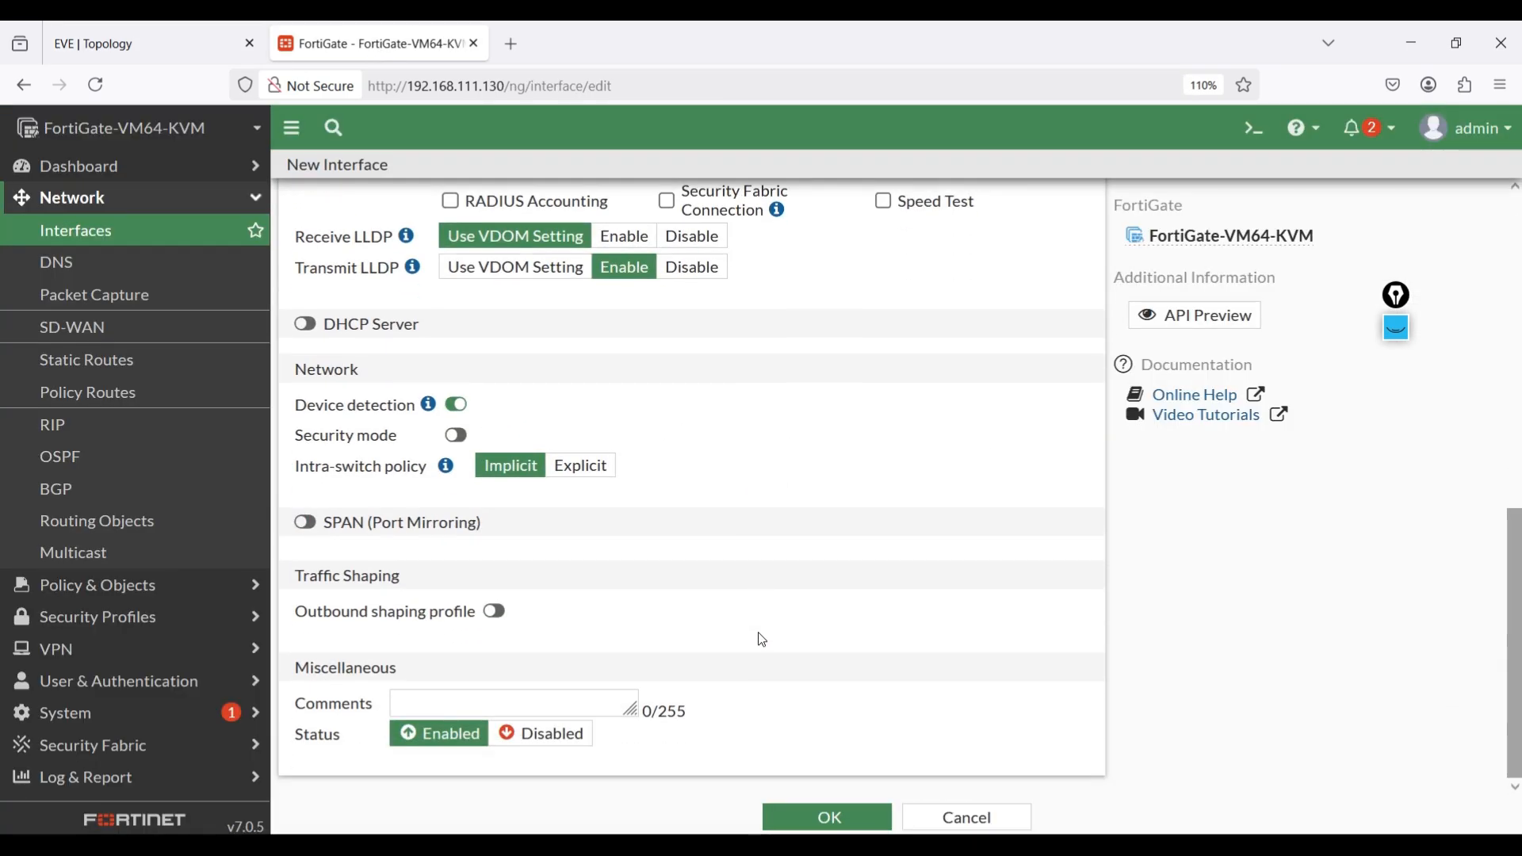
left_click(789, 817)
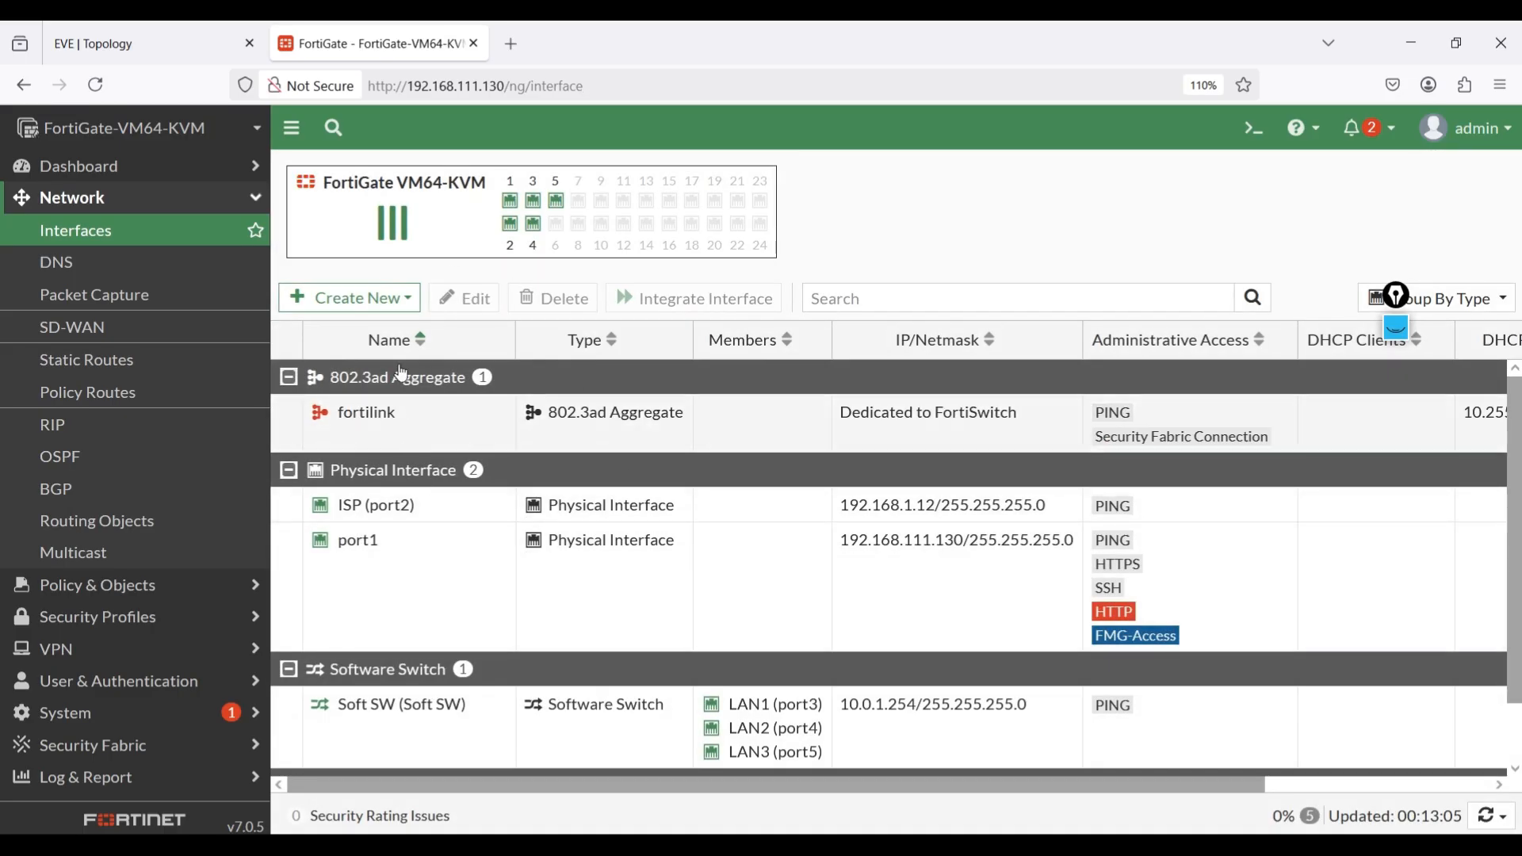
Reopen the Soft SW software switch for editing and enable its DHCP server.
left_click(125, 29)
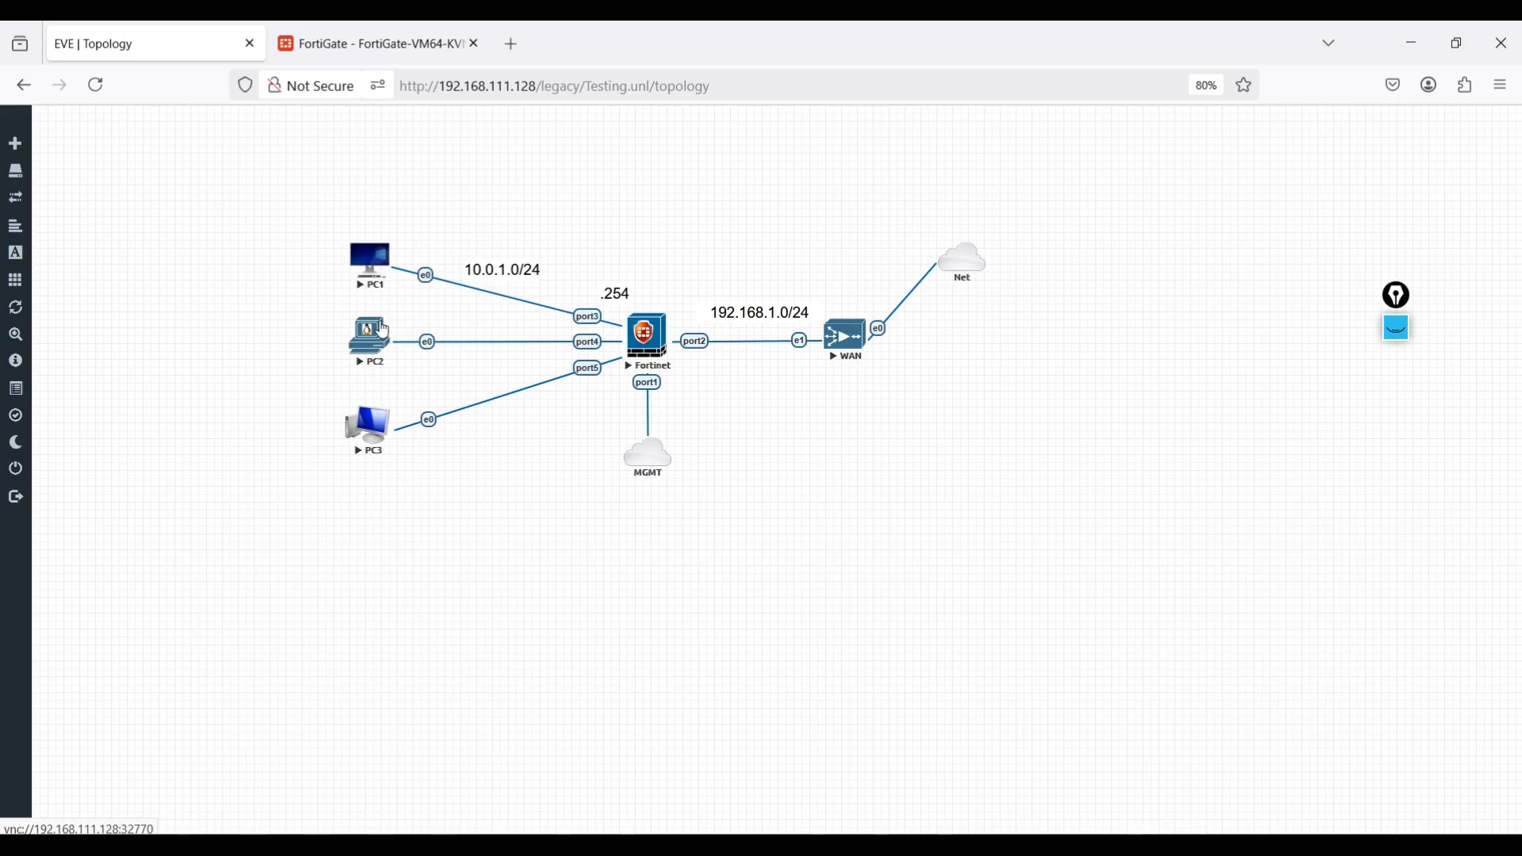
left_click(371, 45)
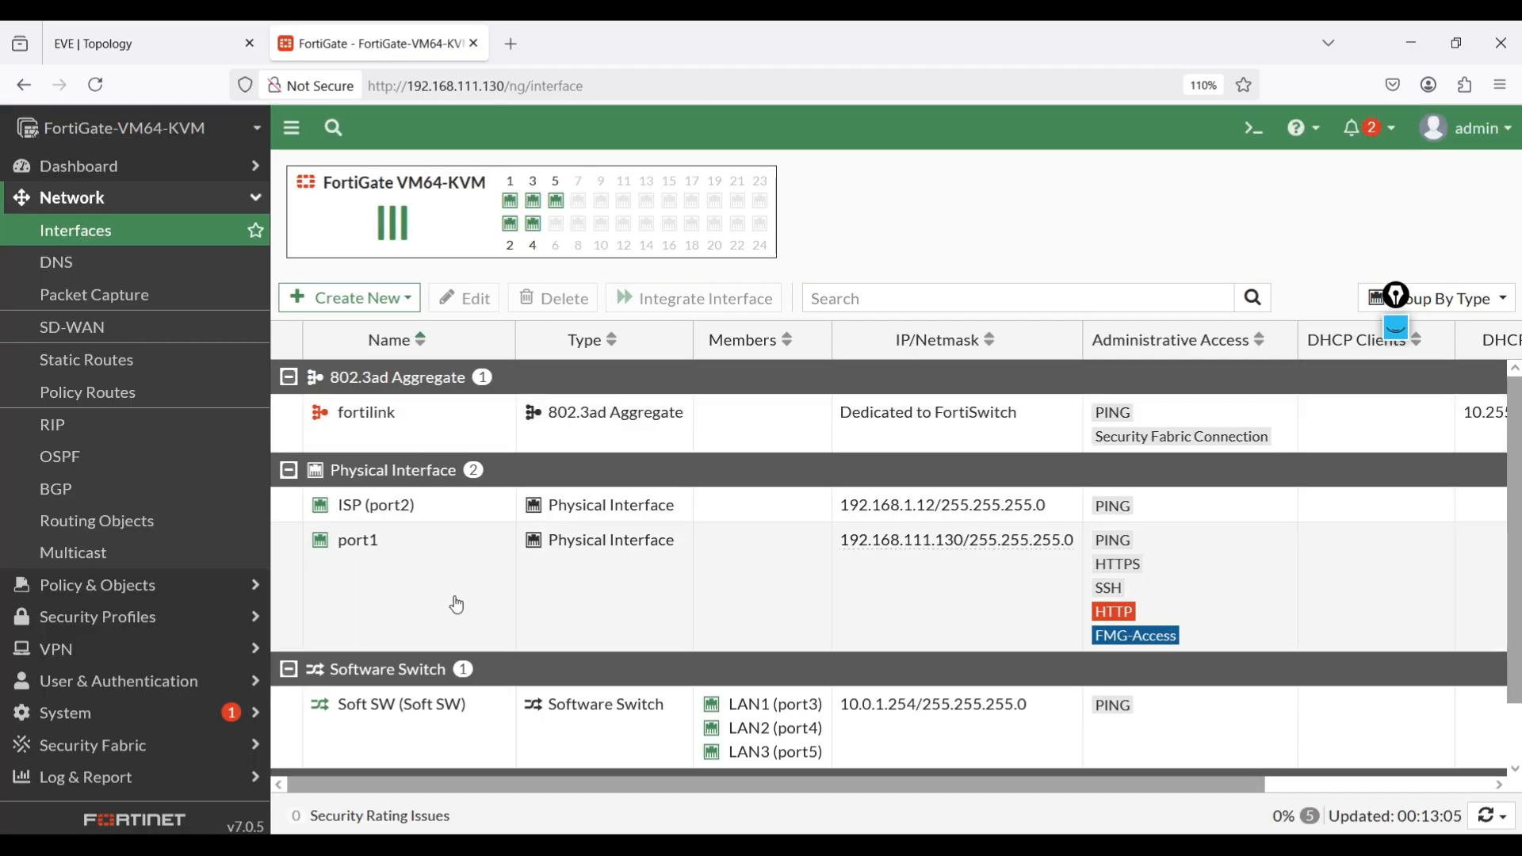
double_click(413, 716)
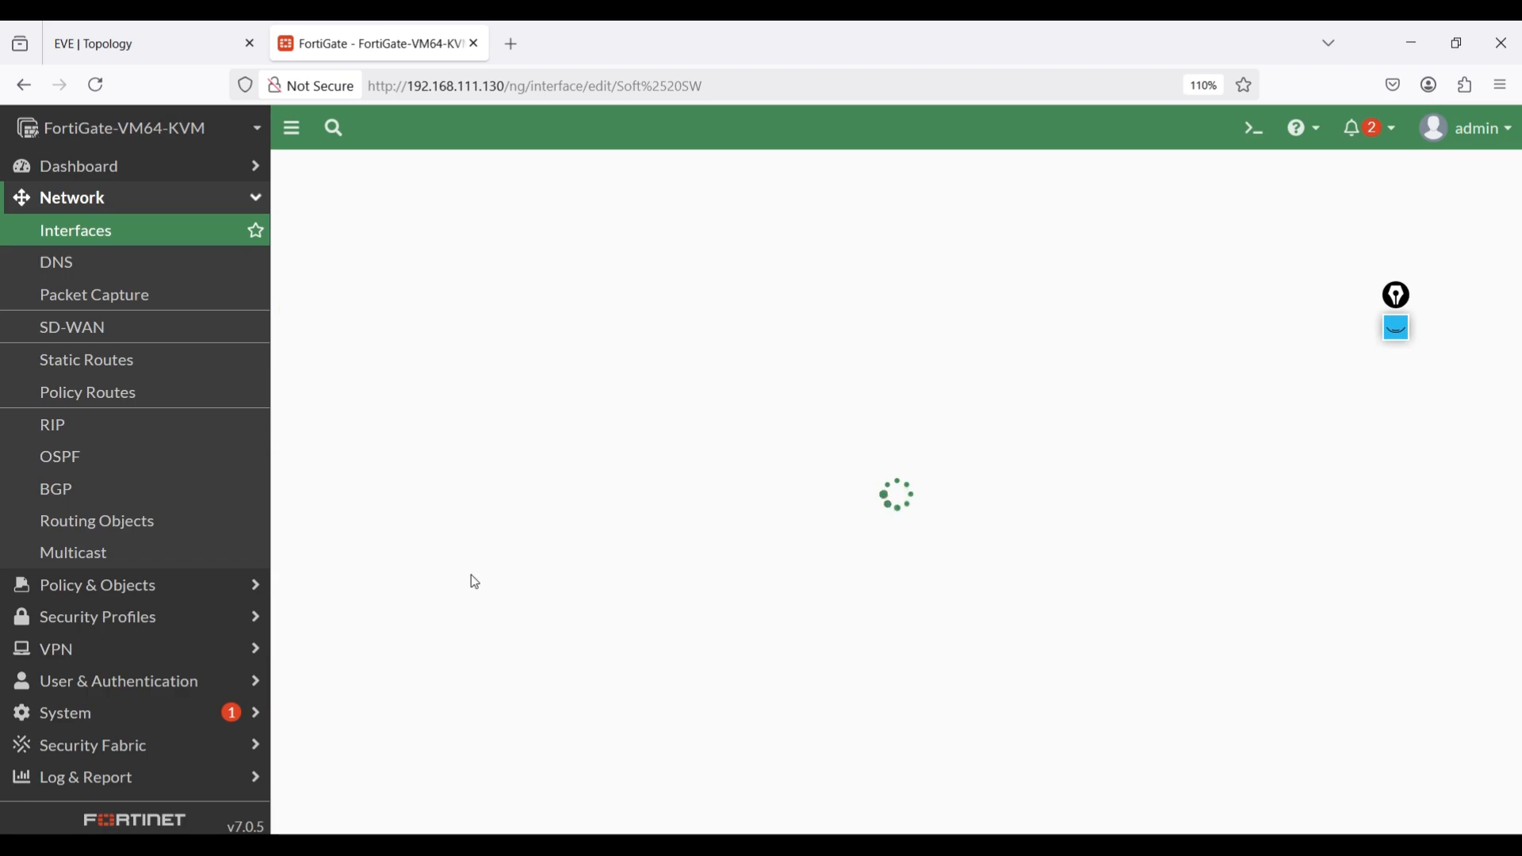
scroll(471, 574, "down", 7)
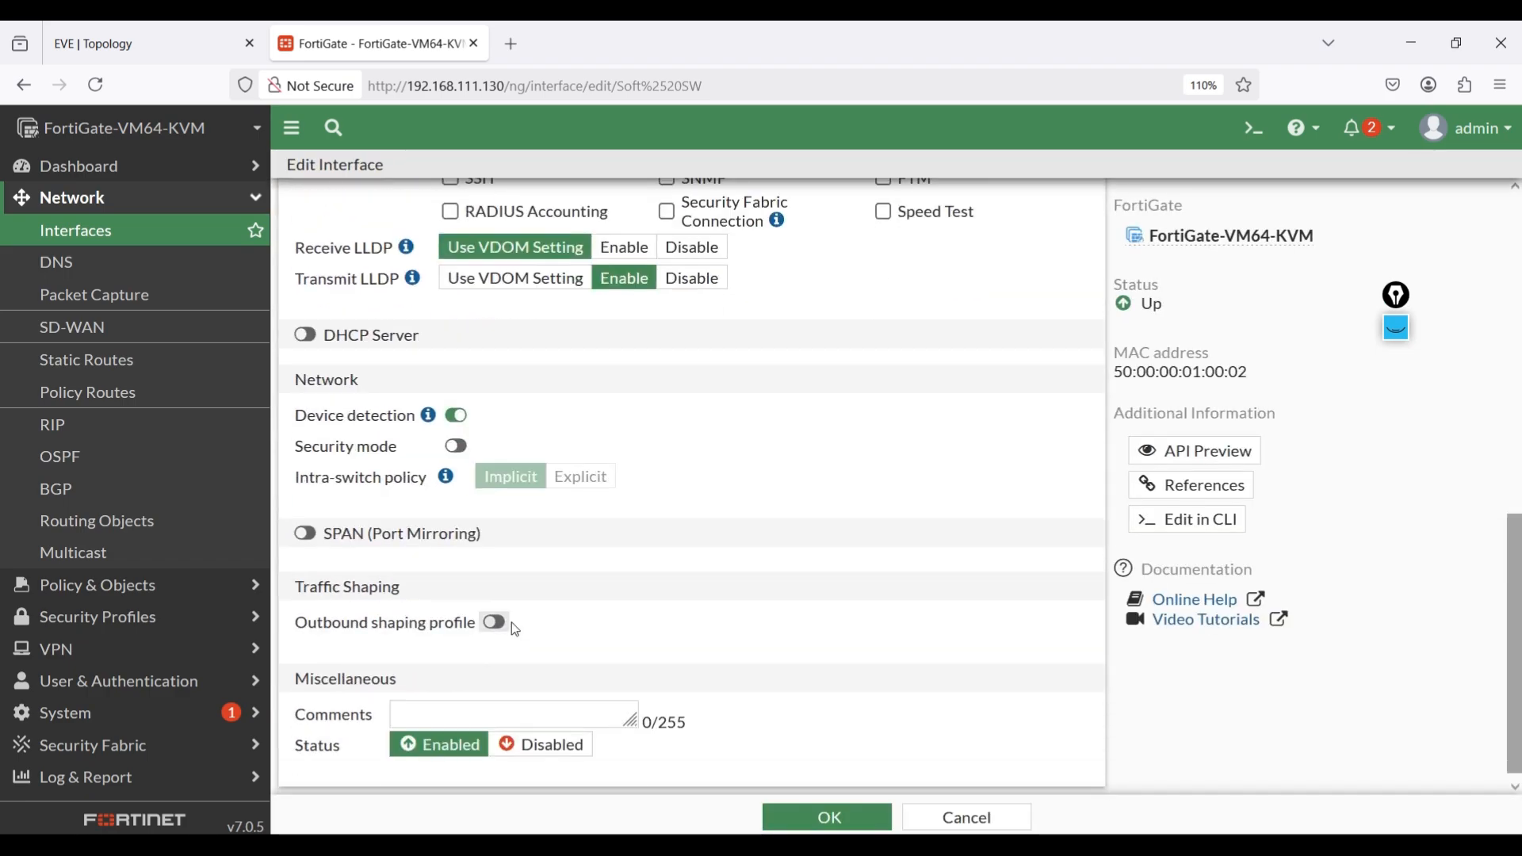
left_click(305, 336)
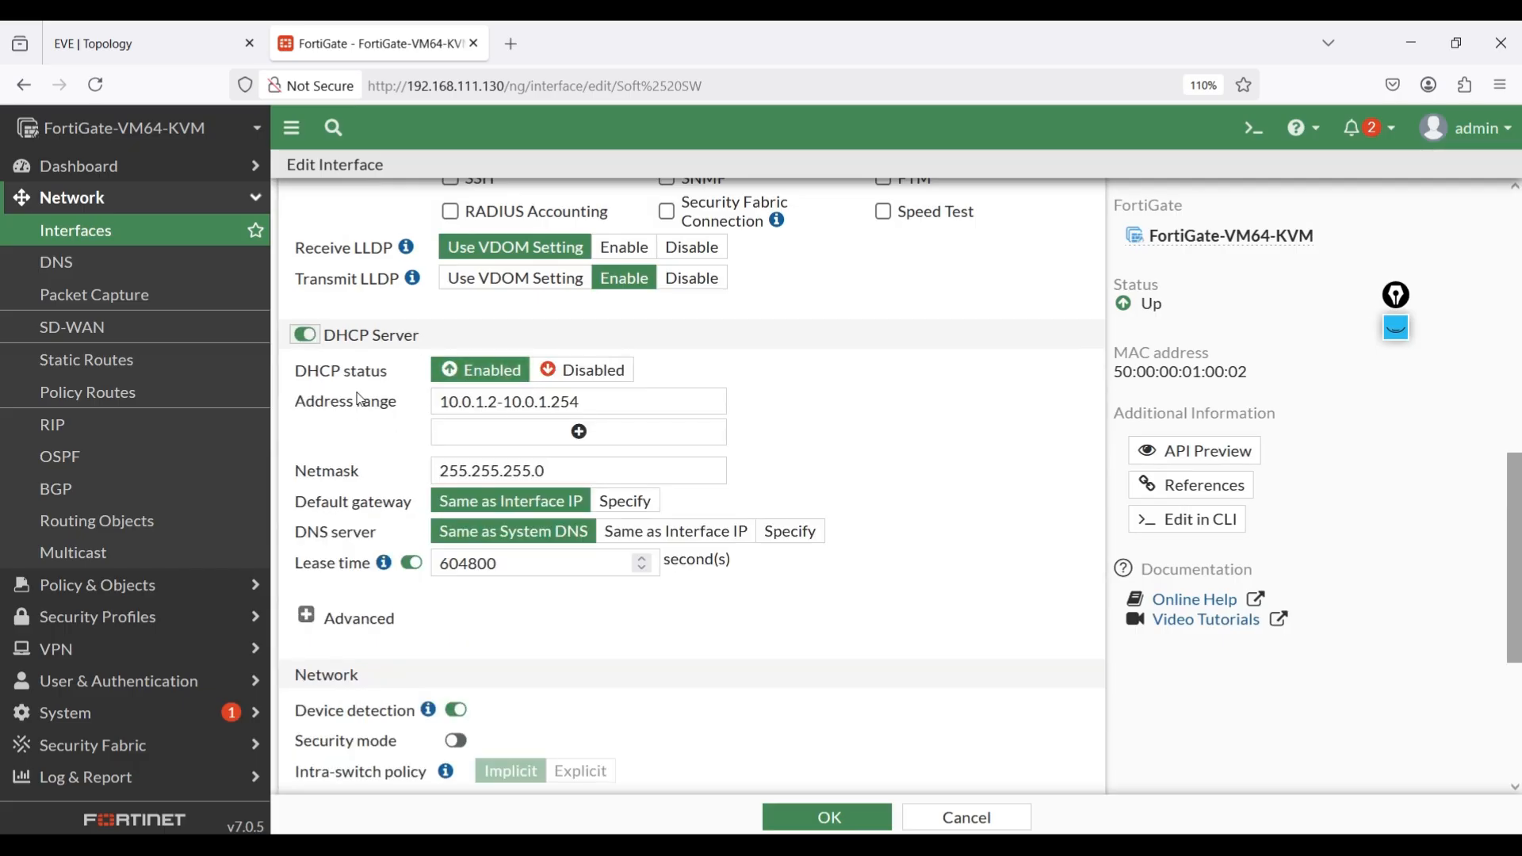
Set the DHCP address range to 10.0.1.1-10.0.1.20.
left_click(499, 402)
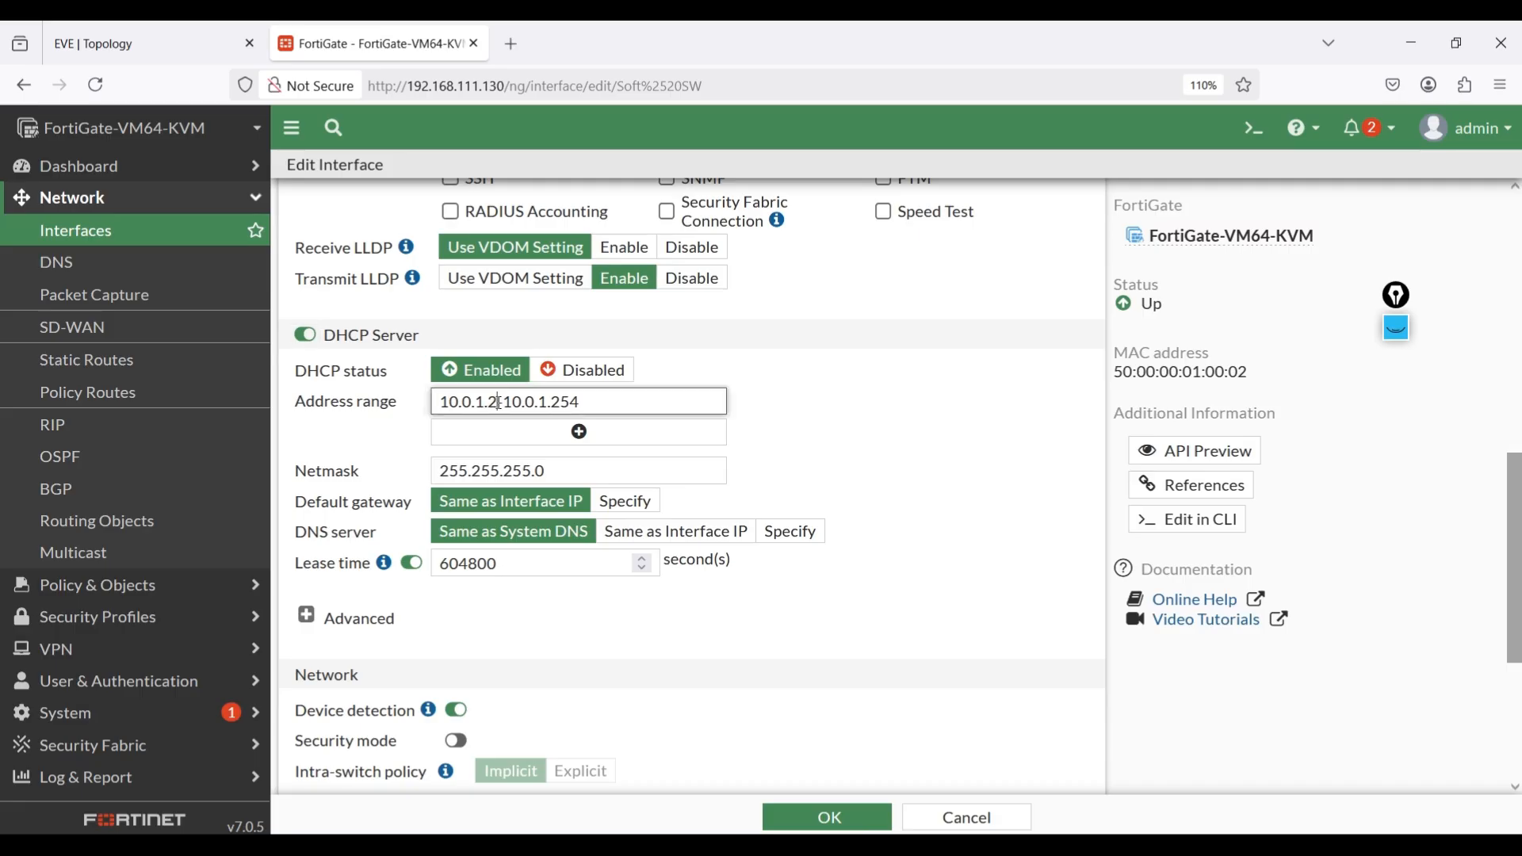
key("BackSpace")
key("BackSpace")
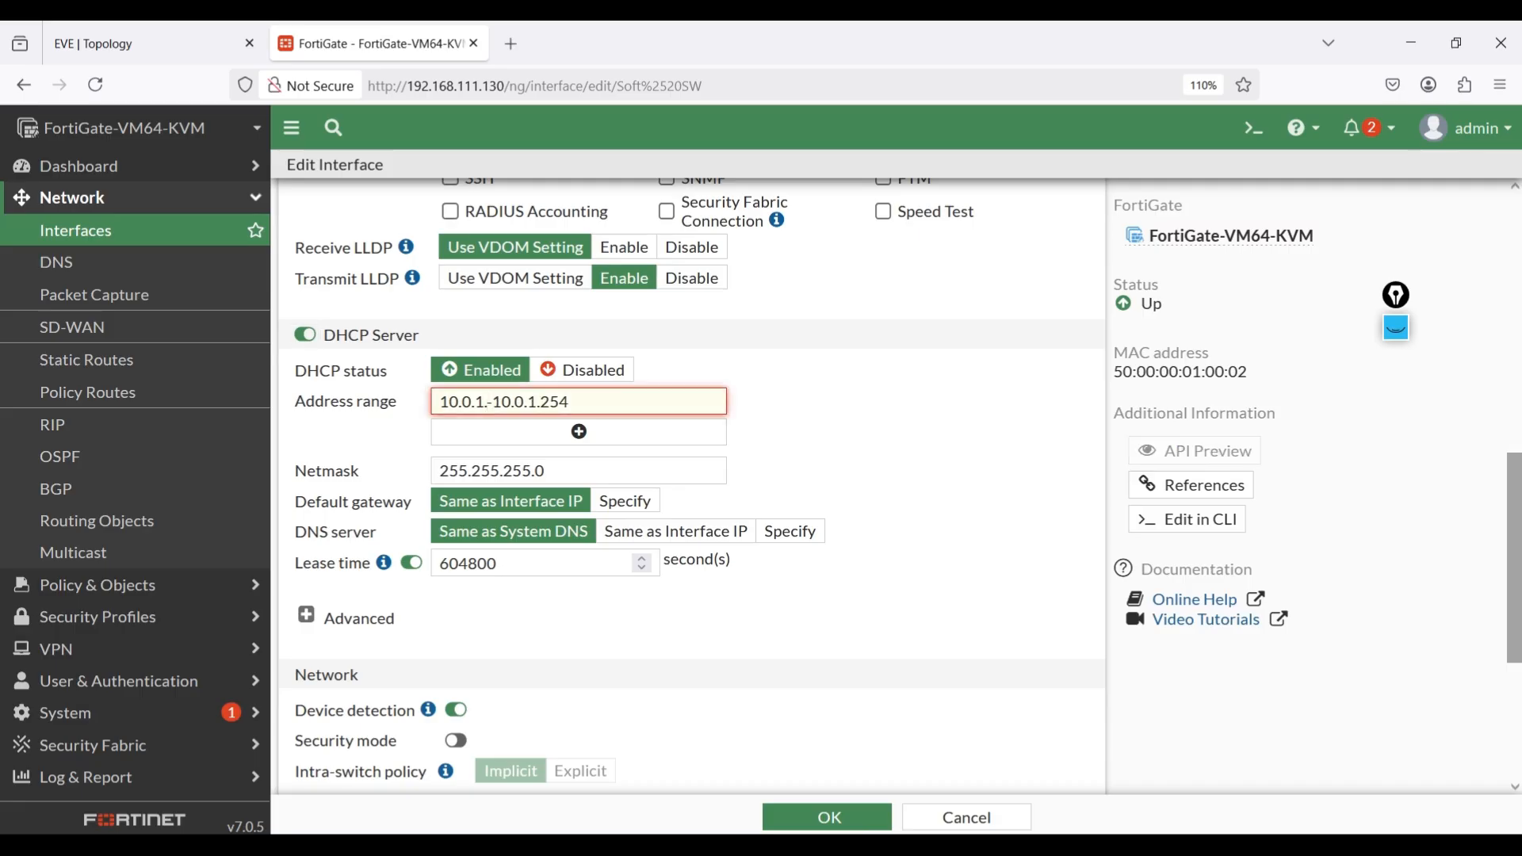
type(".1")
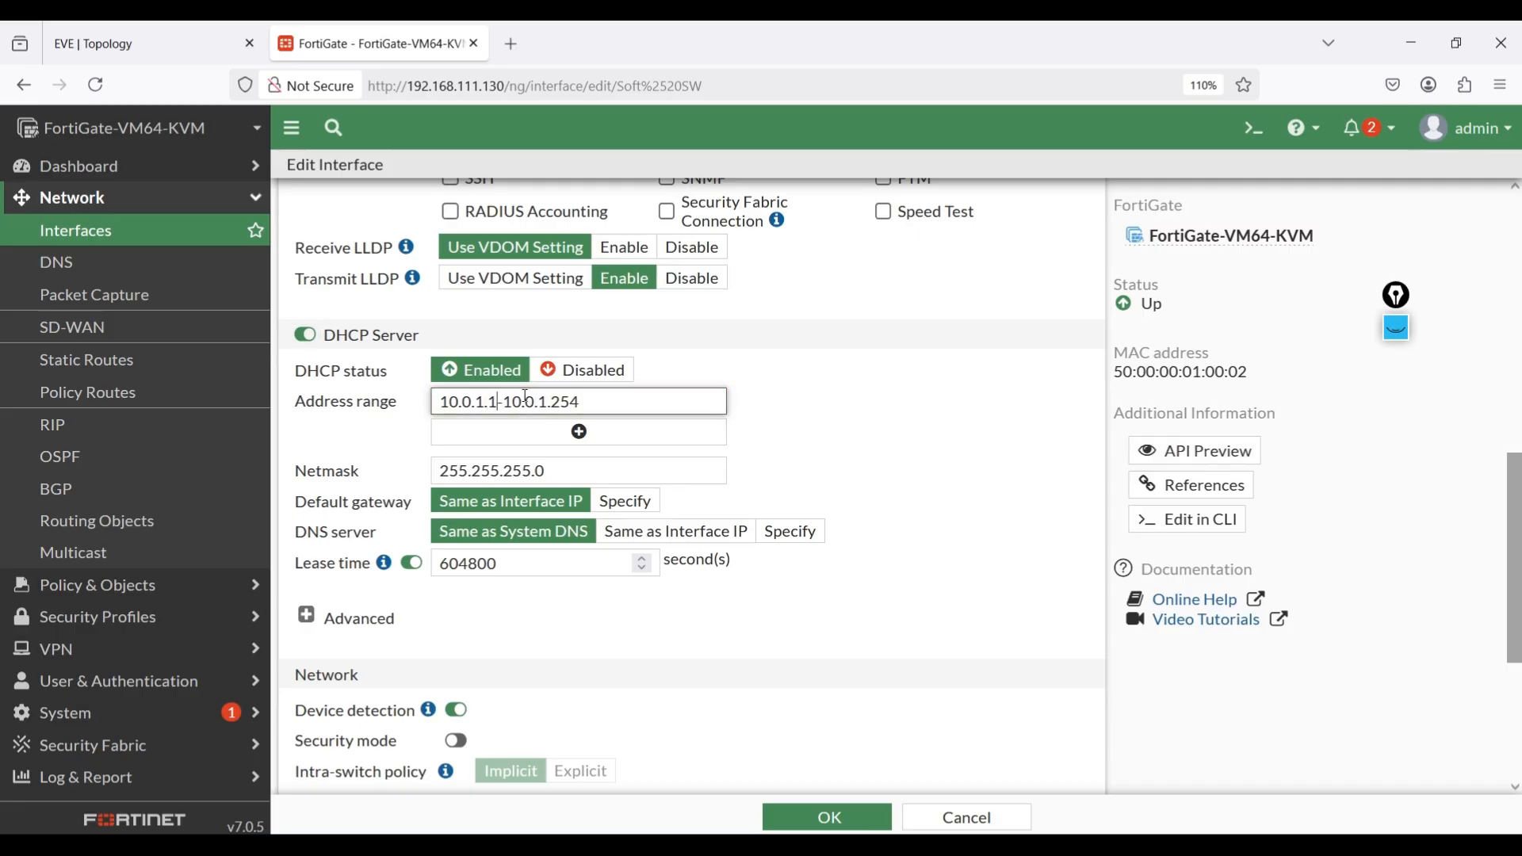
left_click_drag(586, 401, 561, 401)
type("0")
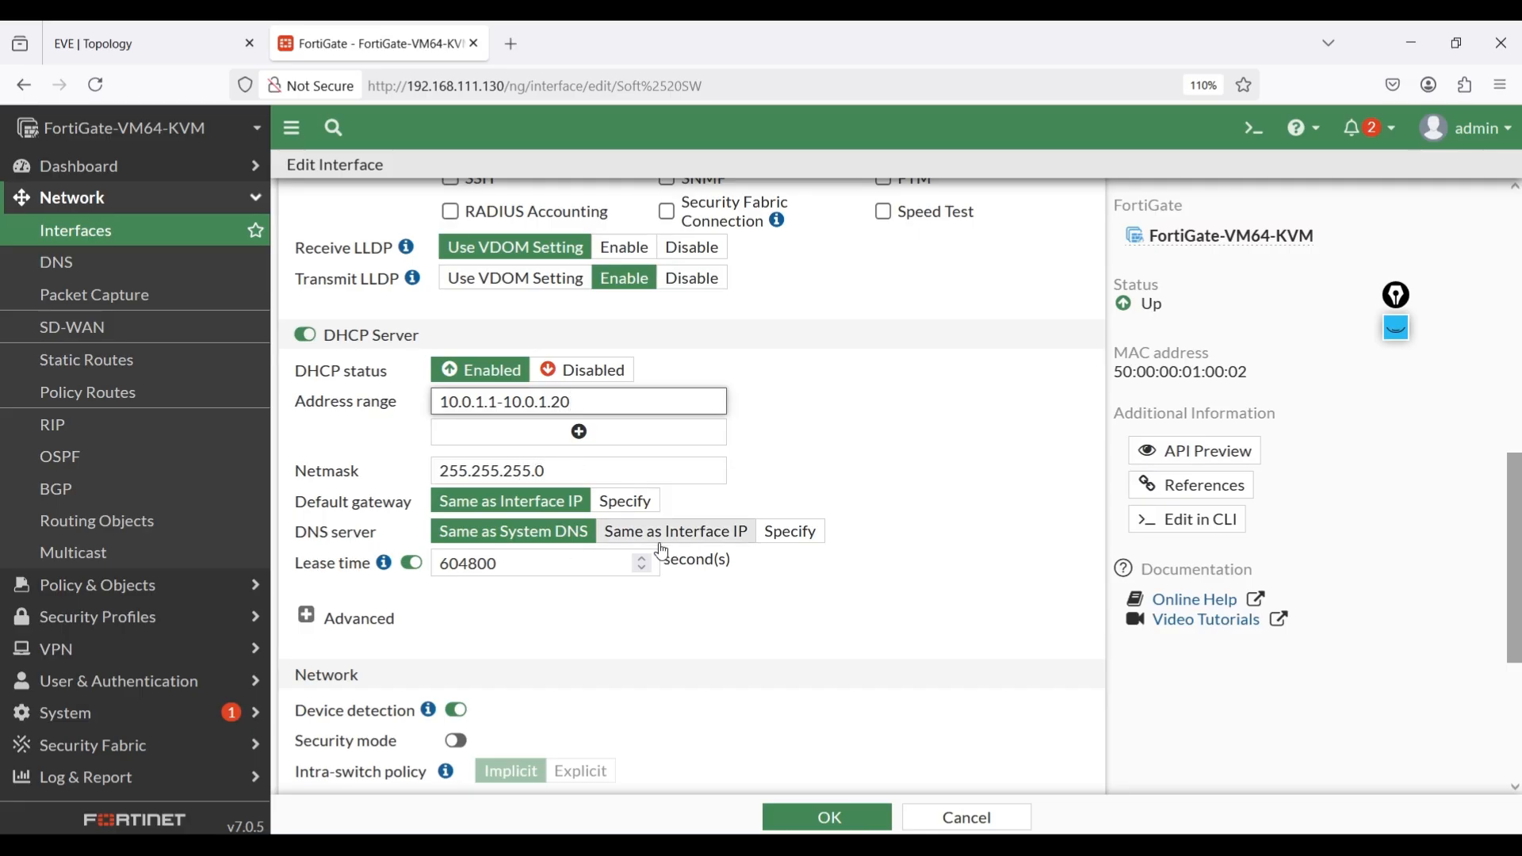
Specify 8.8.8.8 as DNS server 1 for the DHCP clients and save the Soft SW interface.
left_click(782, 538)
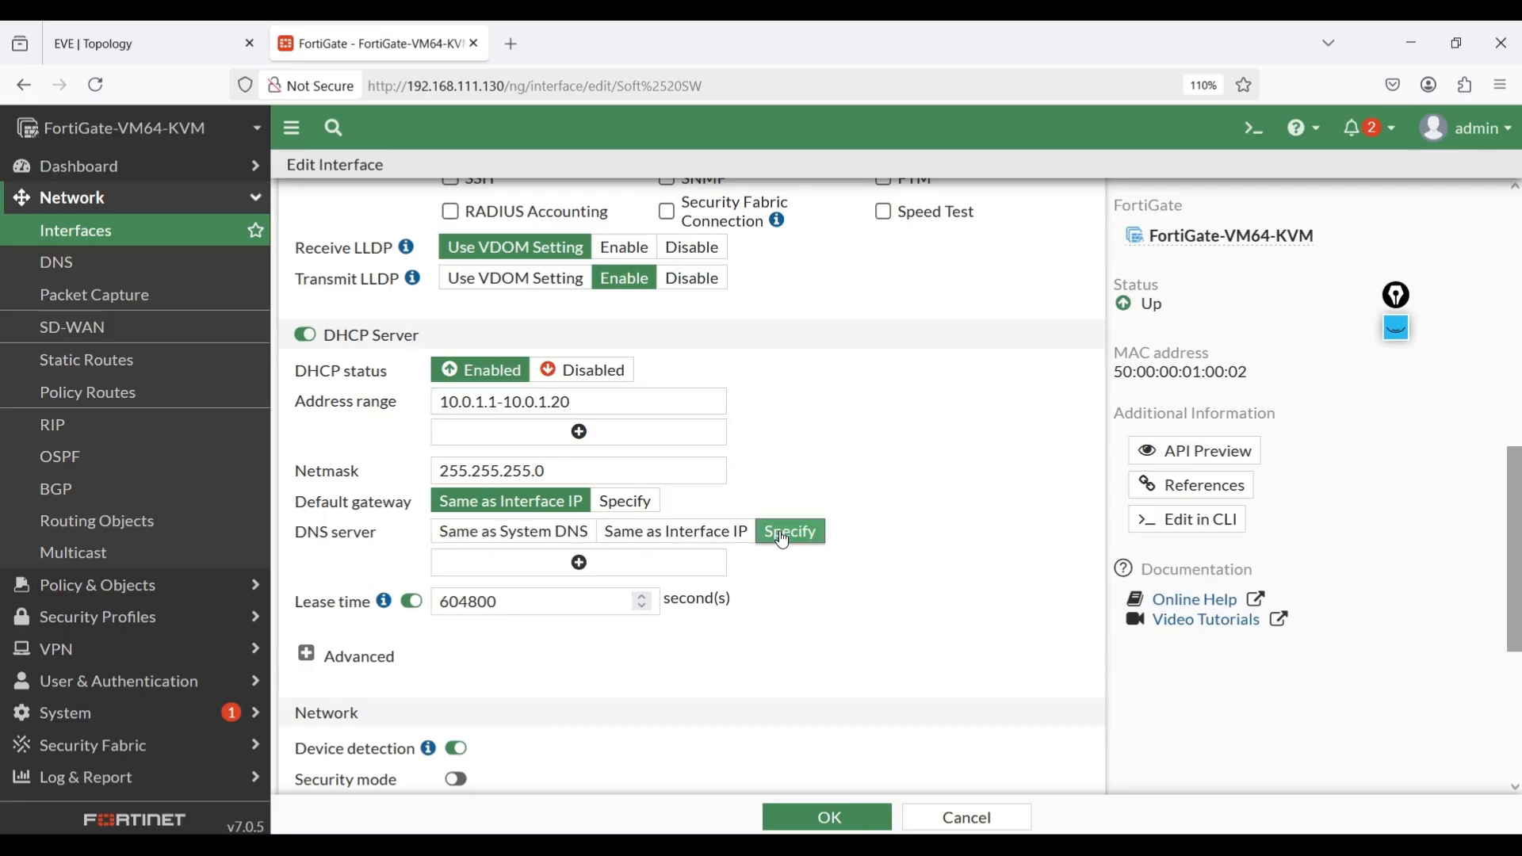
double_click(536, 603)
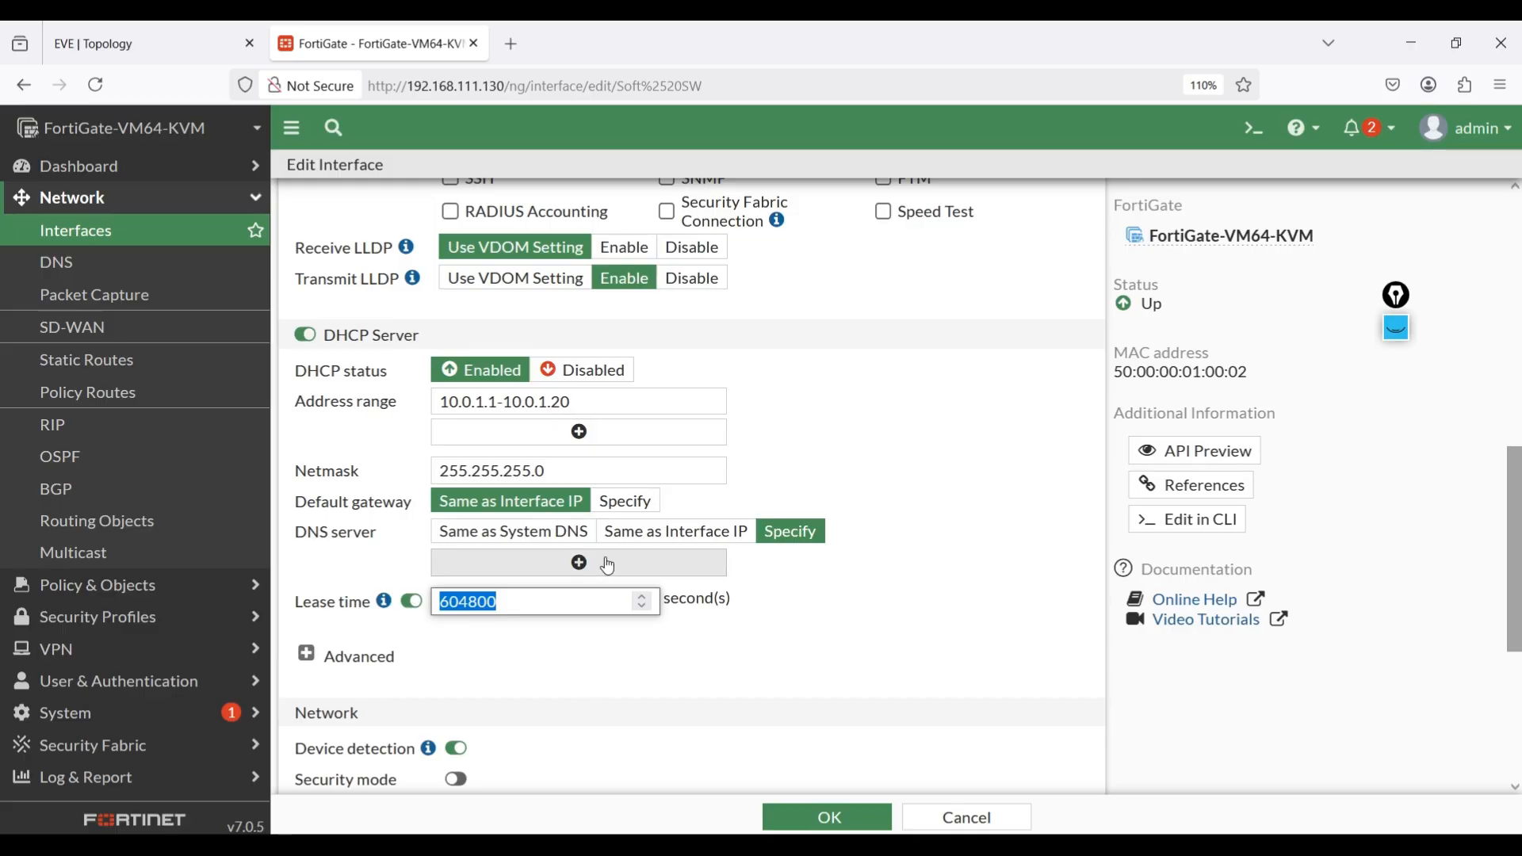
left_click(536, 571)
left_click(449, 565)
type("8.8.8.8")
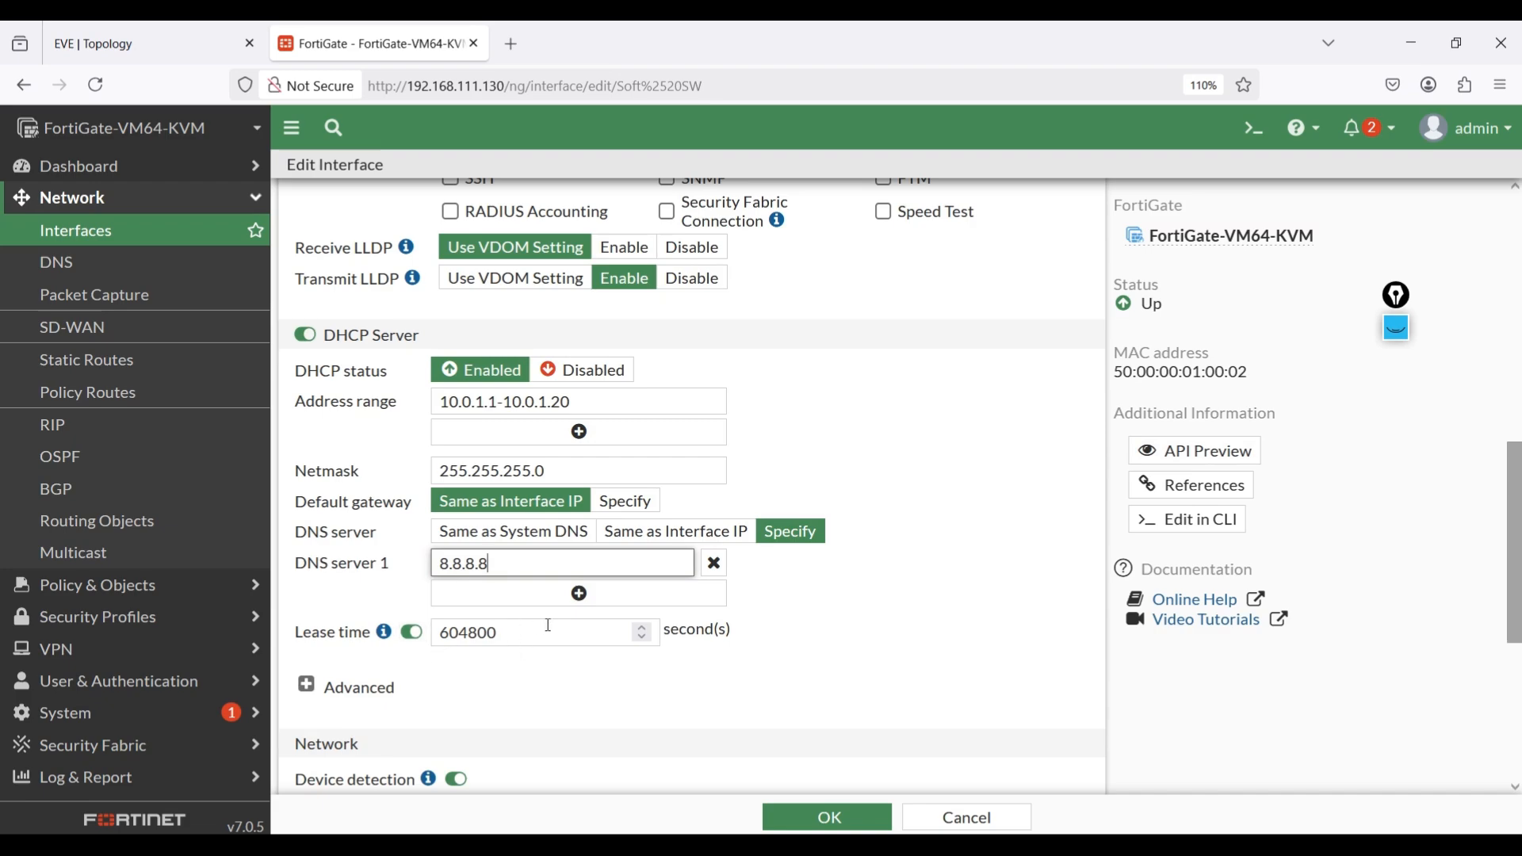
scroll(548, 626, "down", 5)
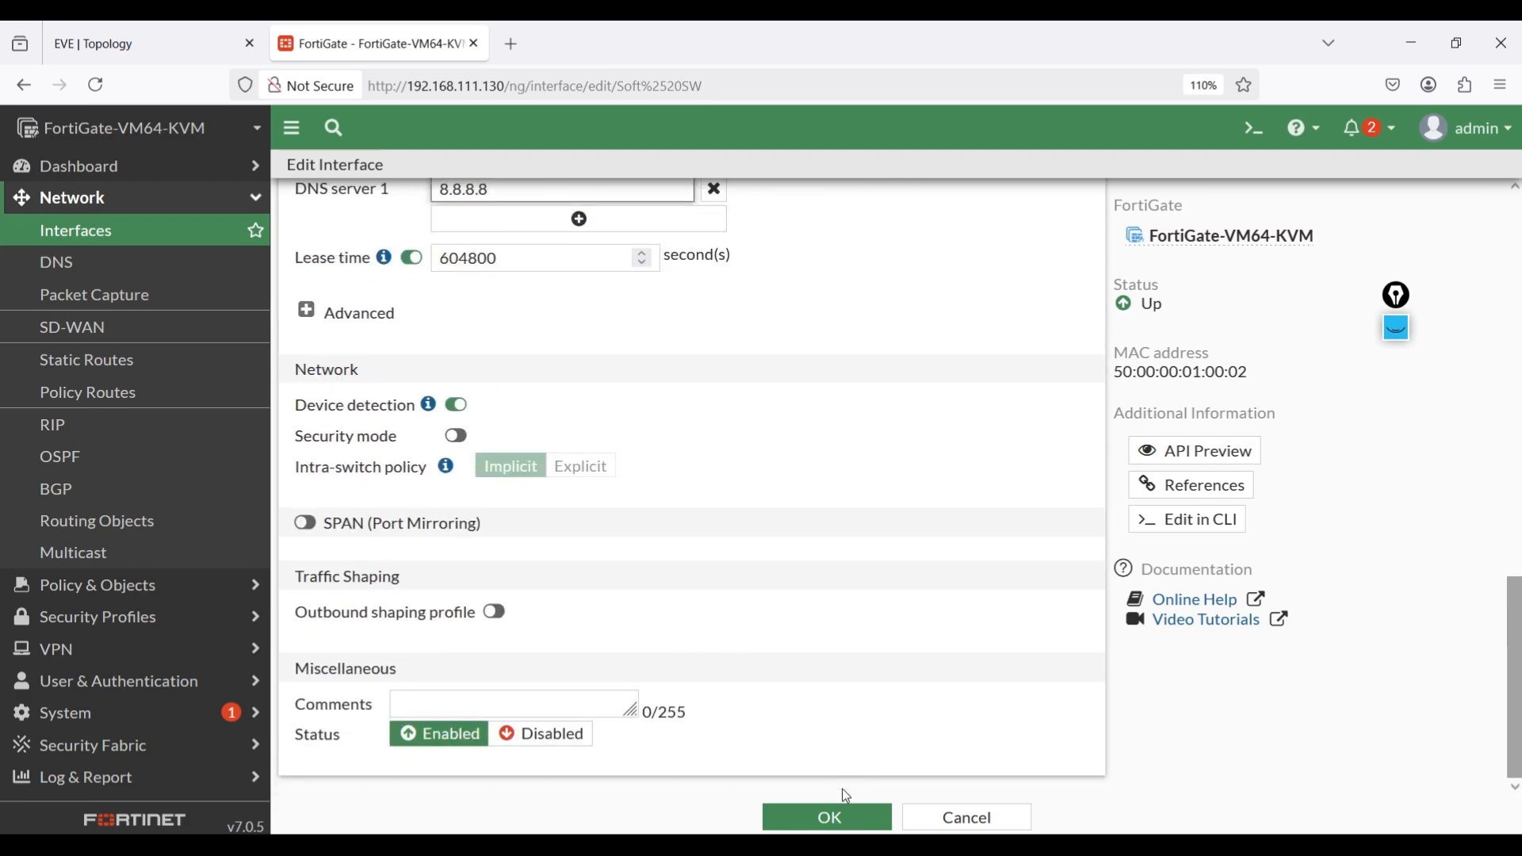
left_click(785, 817)
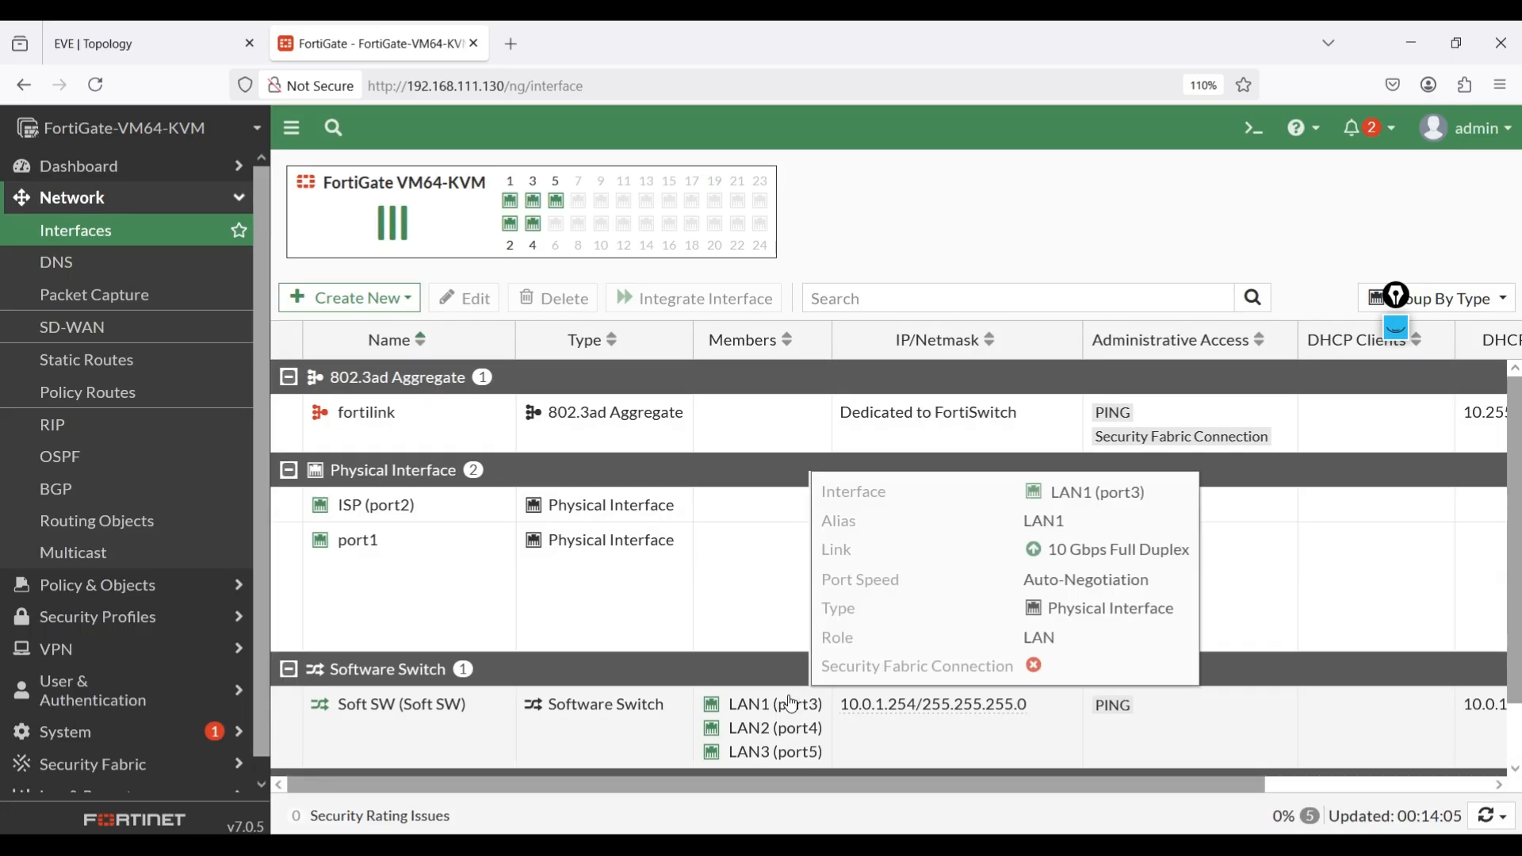
Switch to the EVE topology, open the consoles of PC1 and PC2, and move the PC1 window aside.
left_click(118, 32)
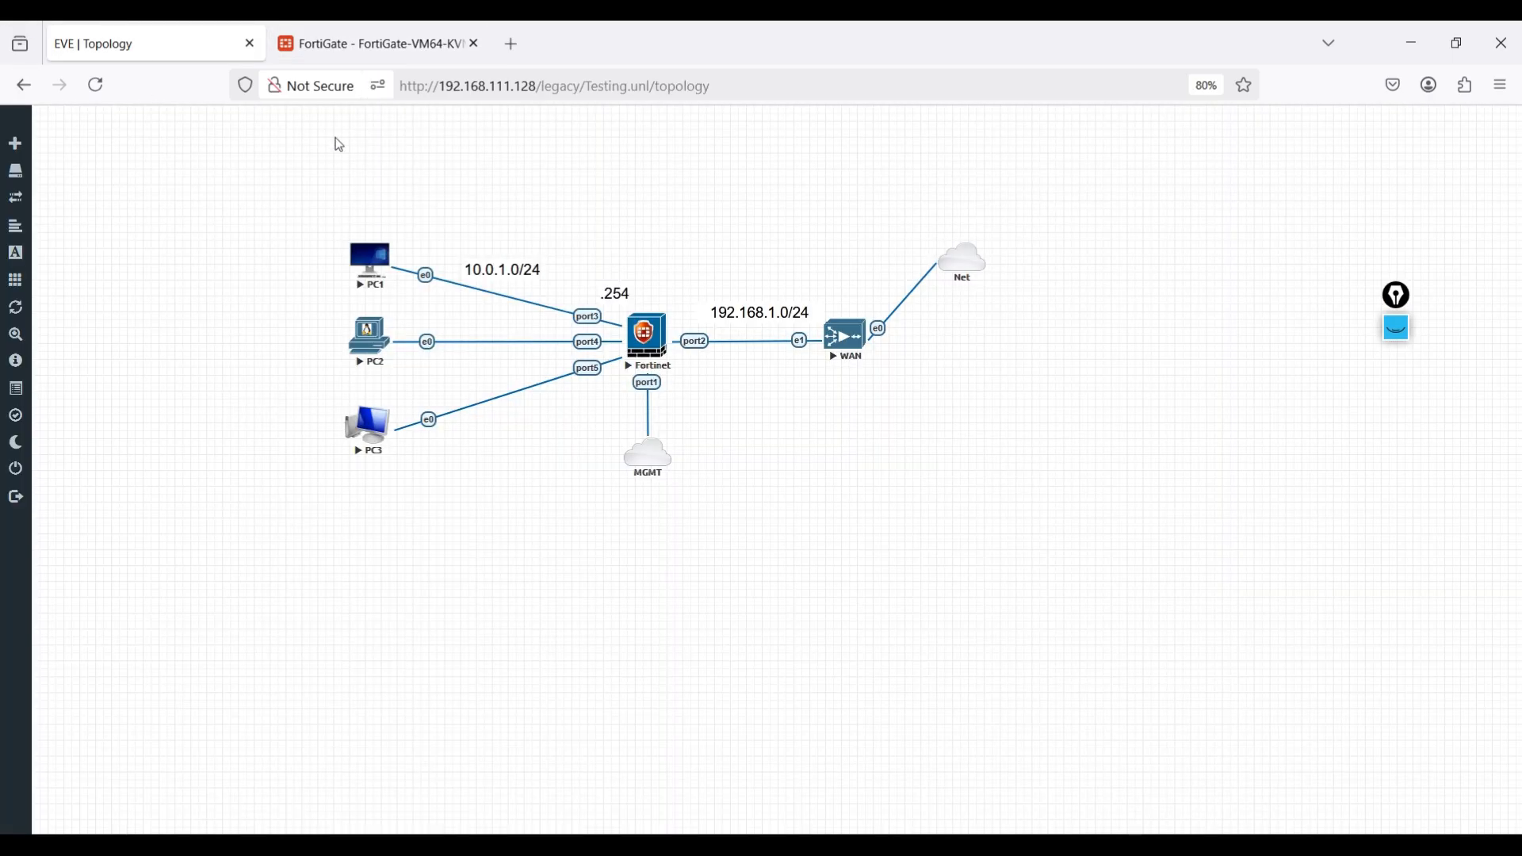
left_click(382, 281)
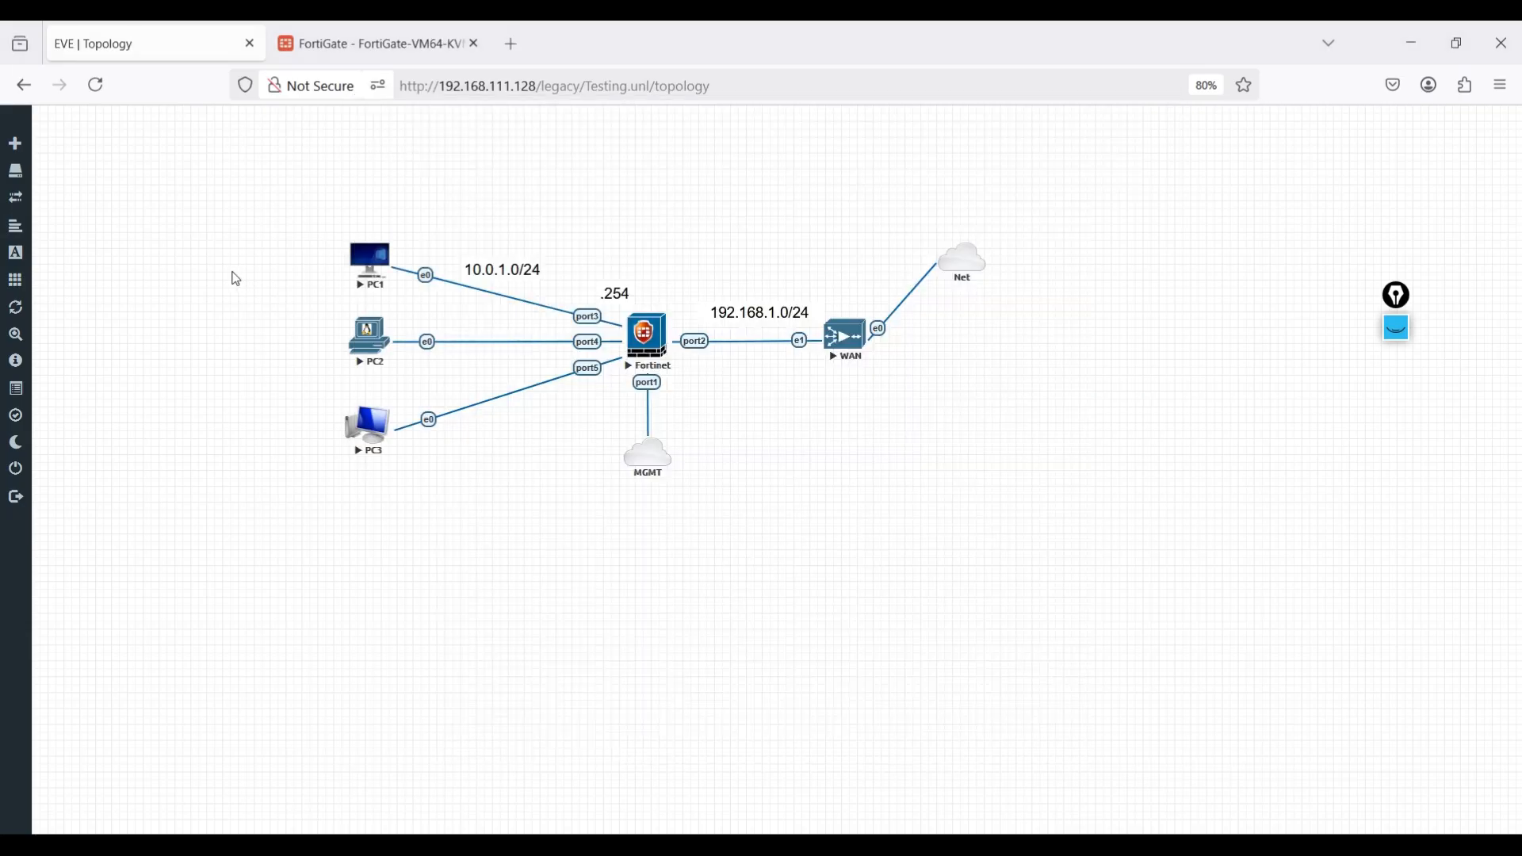
left_click(251, 279)
left_click(372, 335)
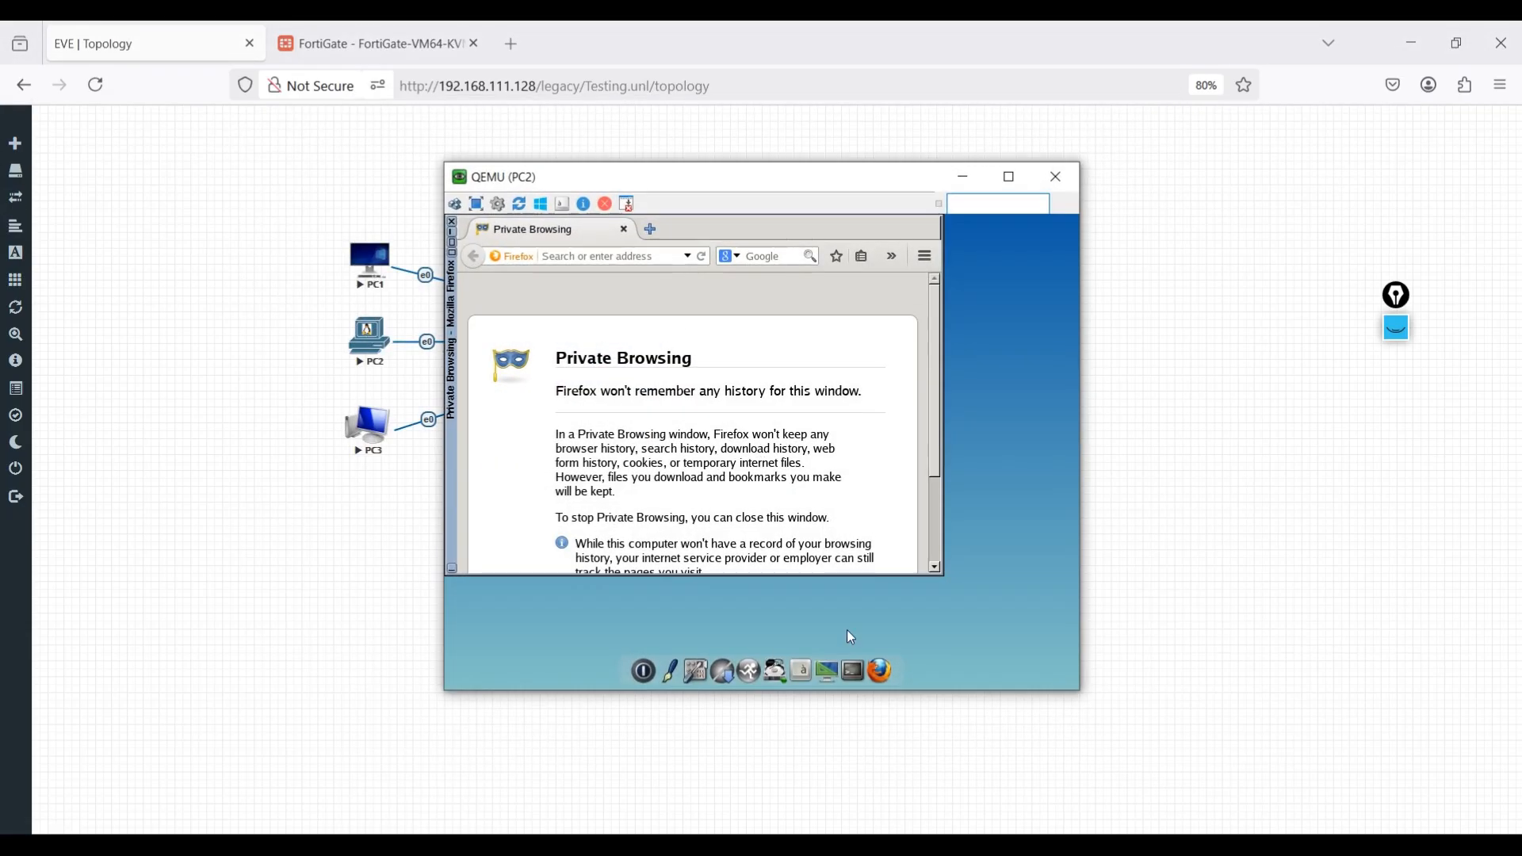
left_click(359, 282)
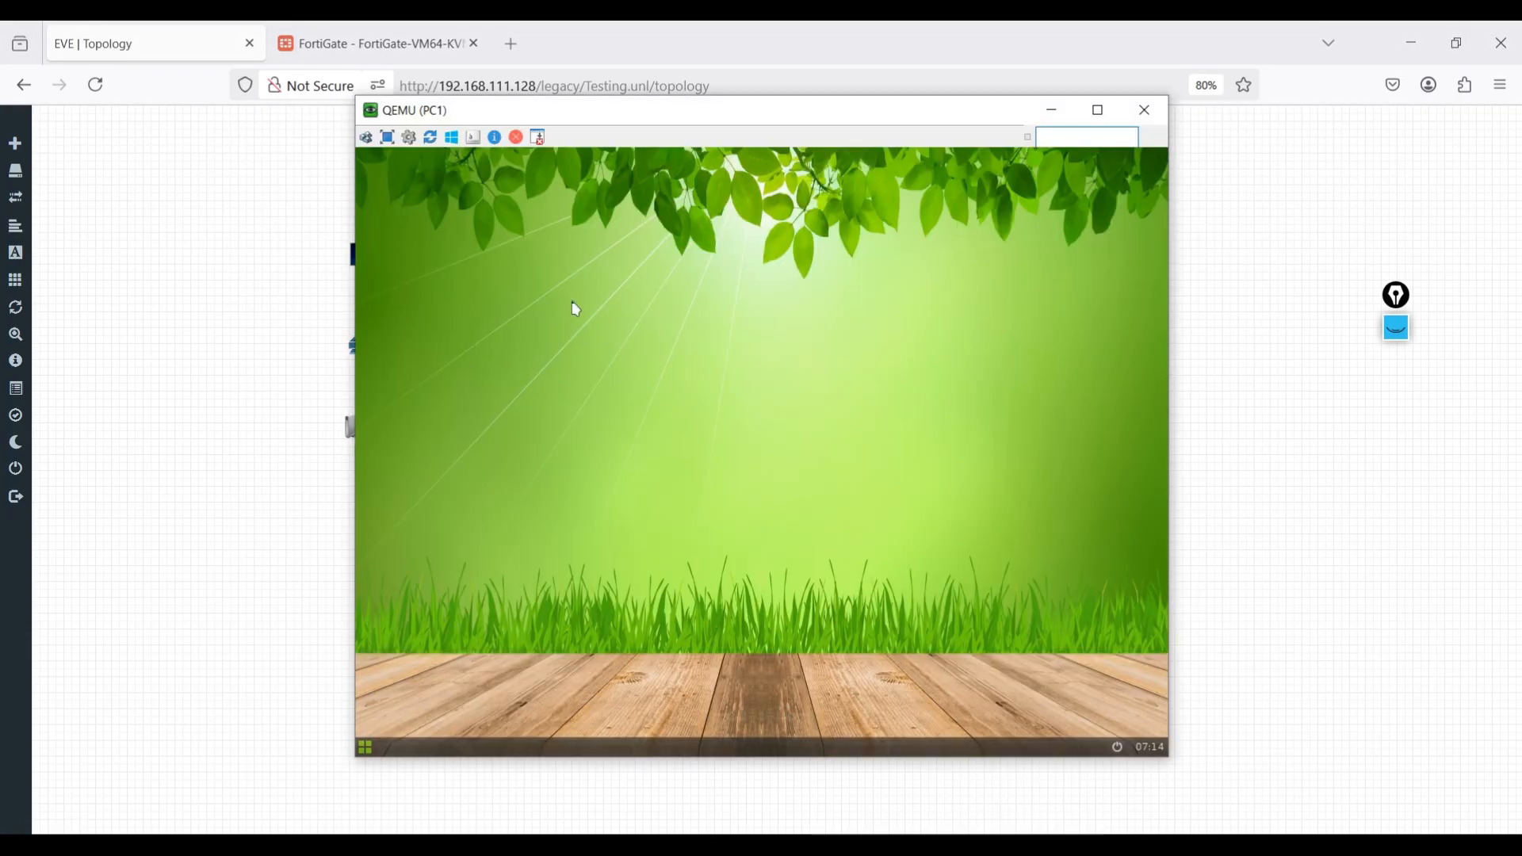
left_click_drag(661, 135, 283, 102)
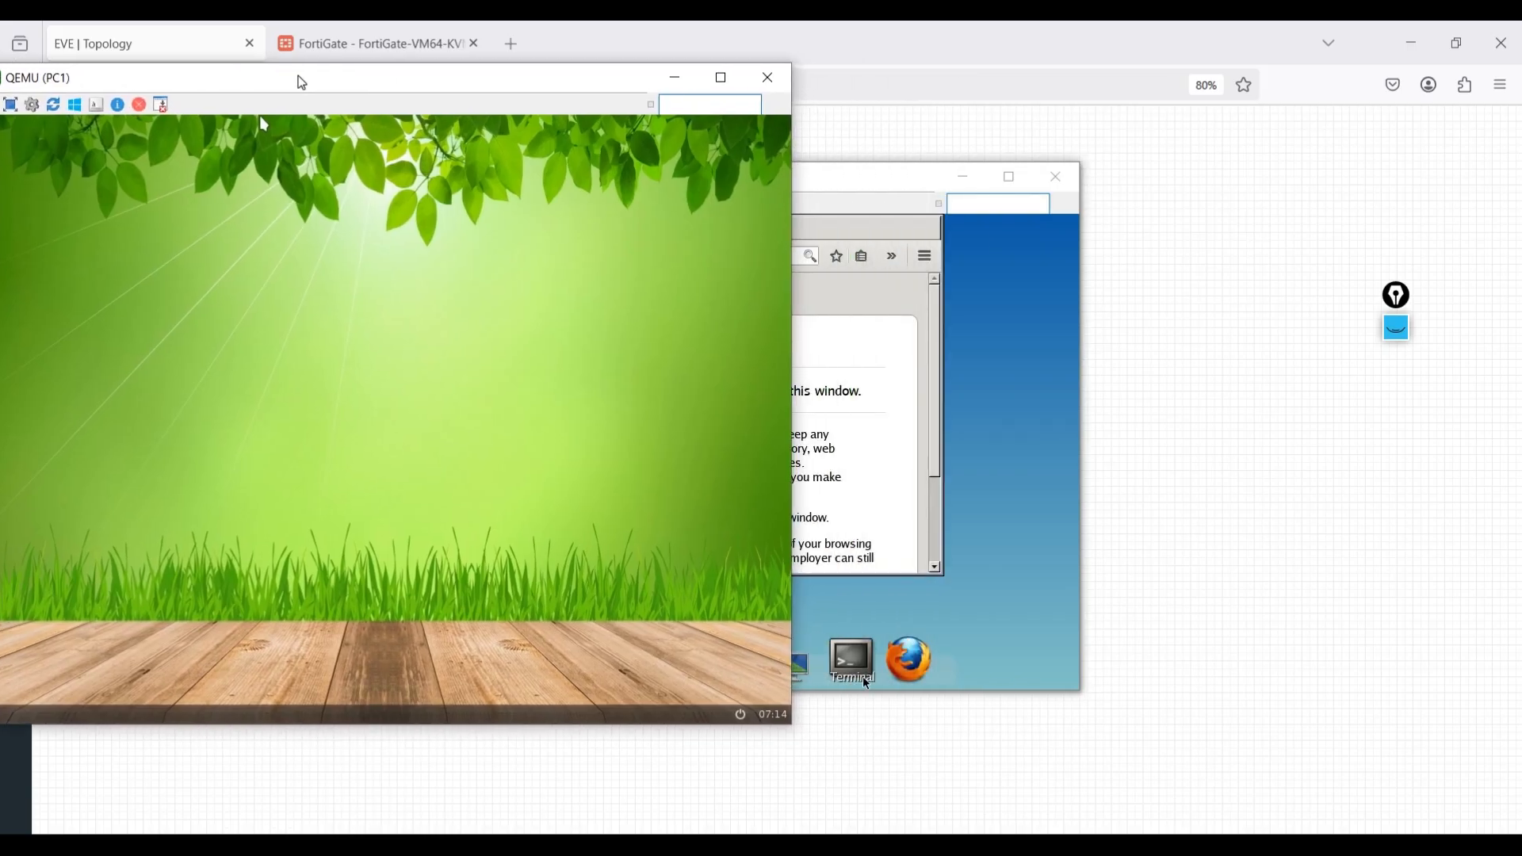
right_click(970, 308)
left_click(787, 306)
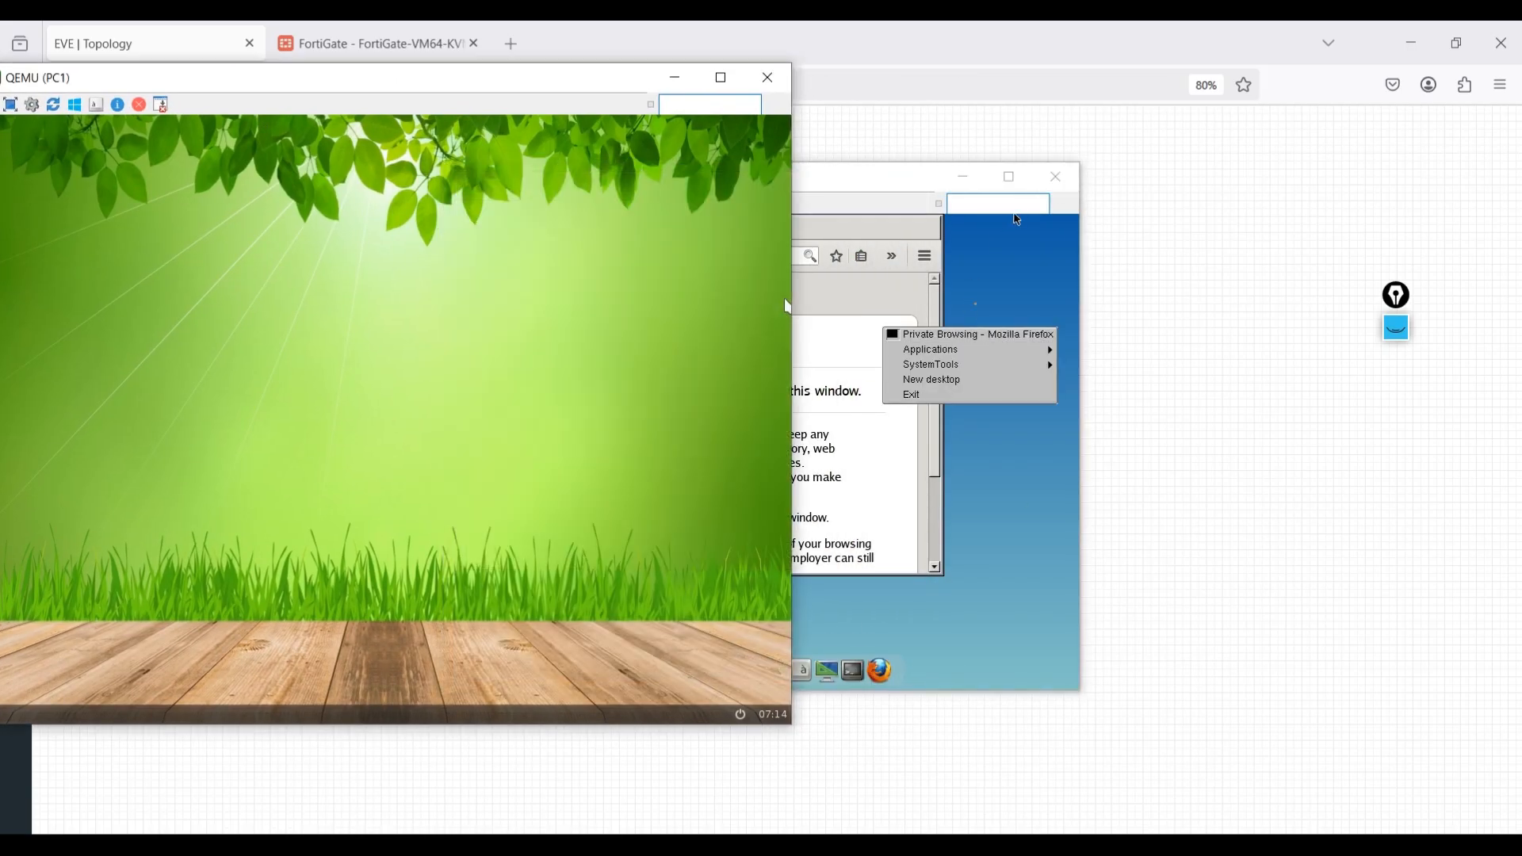
left_click(982, 512)
left_click(1203, 553)
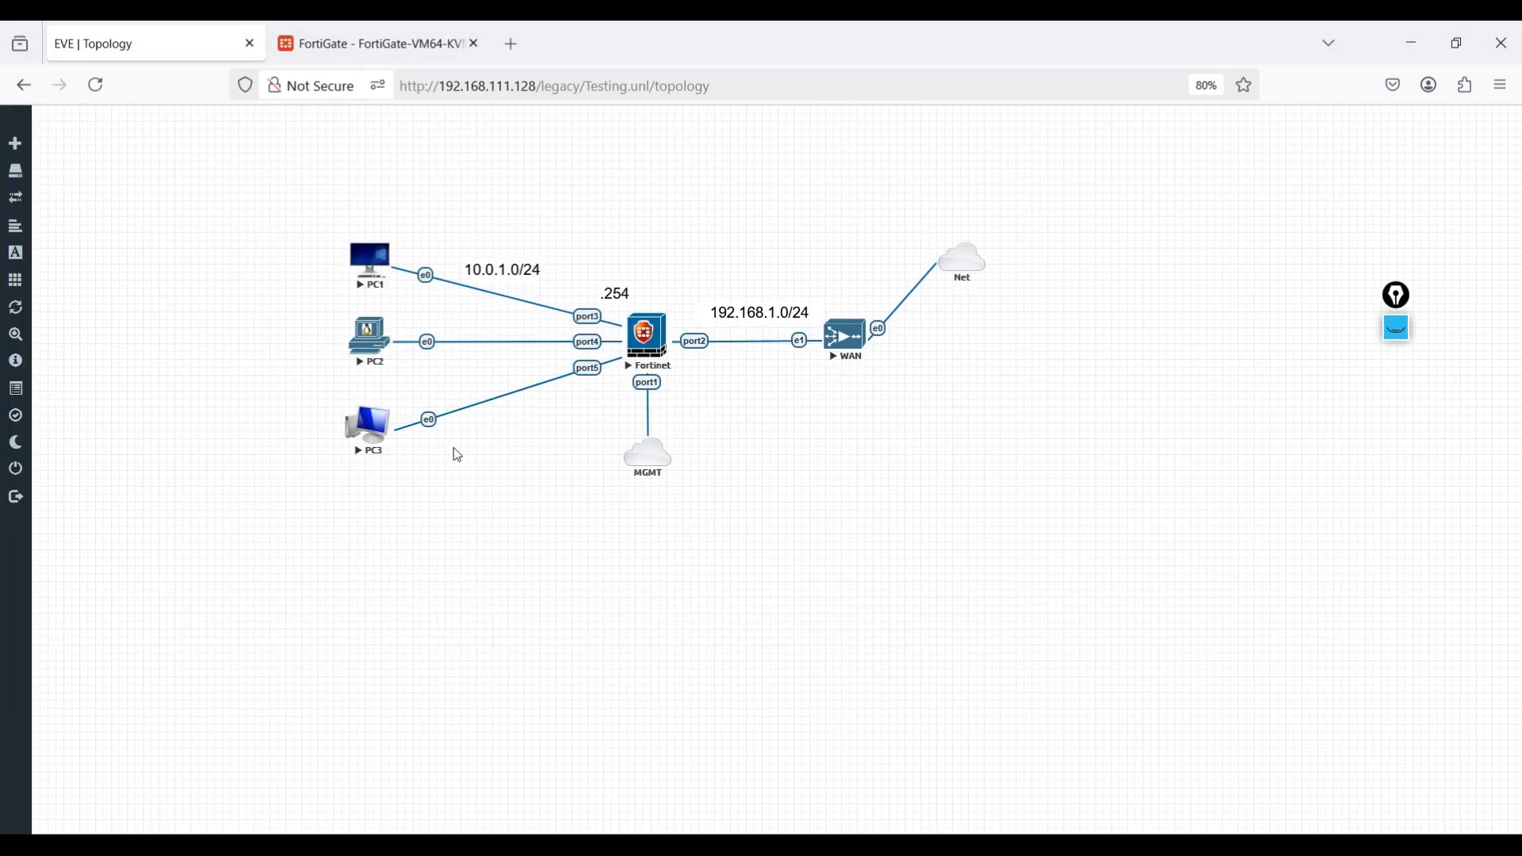
Open the PC3 console from the topology and move its window clear of the PC nodes.
left_click(377, 434)
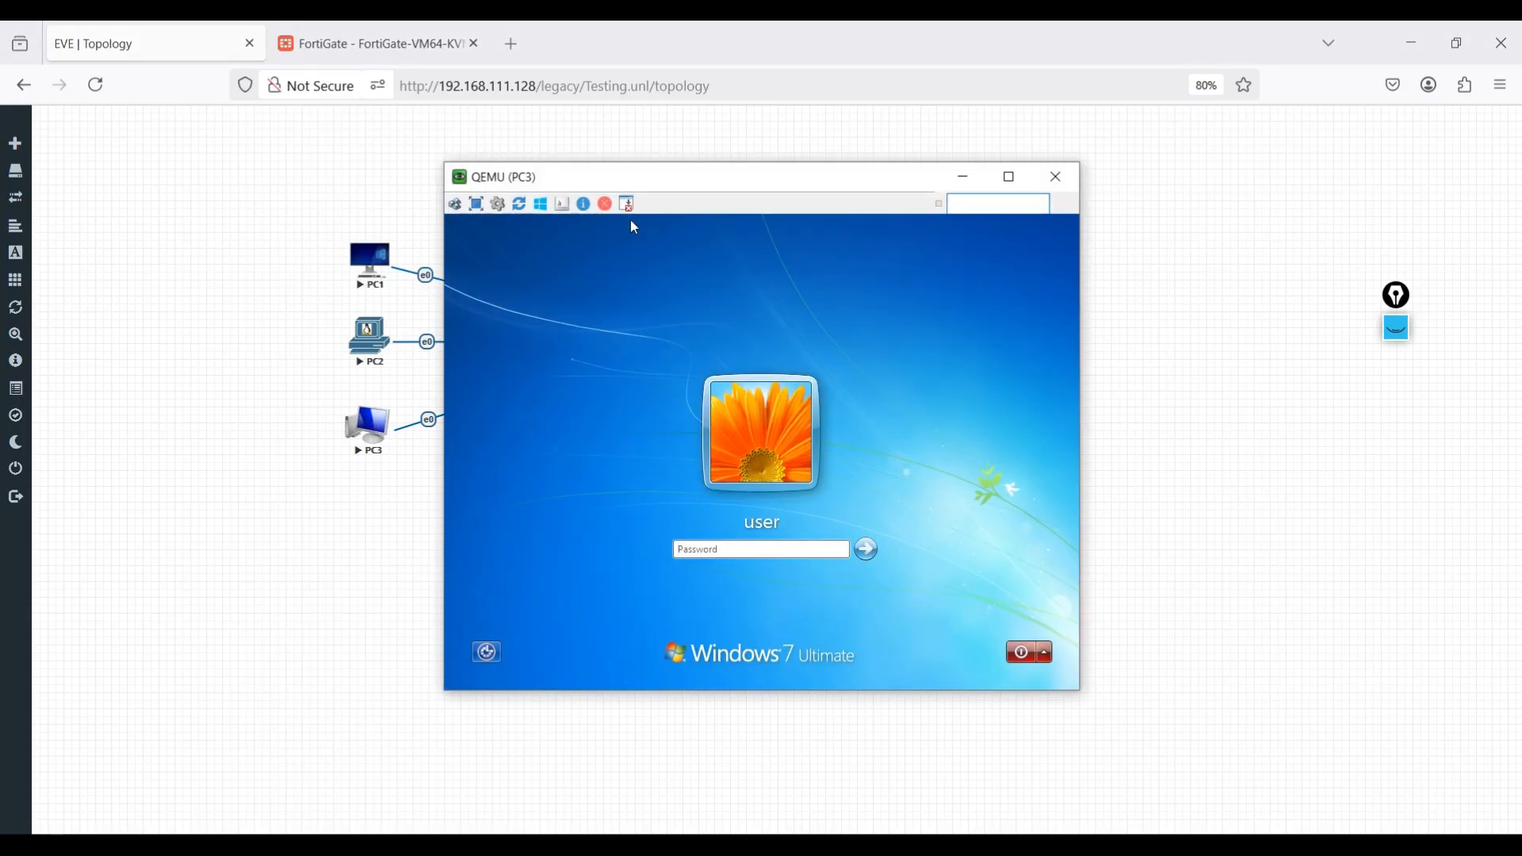
left_click_drag(612, 177, 1024, 209)
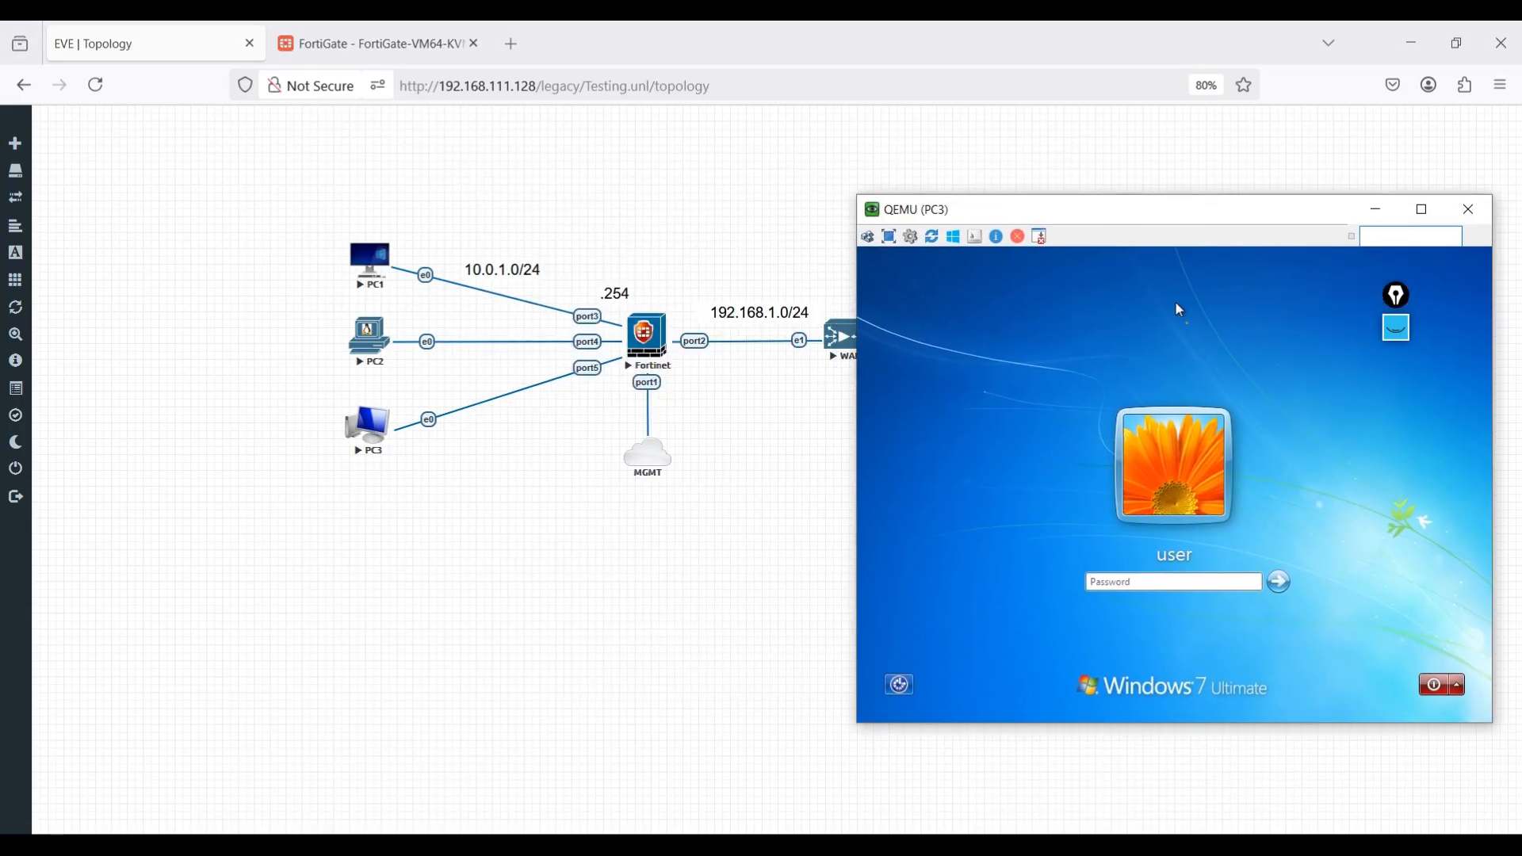
right_click(850, 845)
left_click(830, 816)
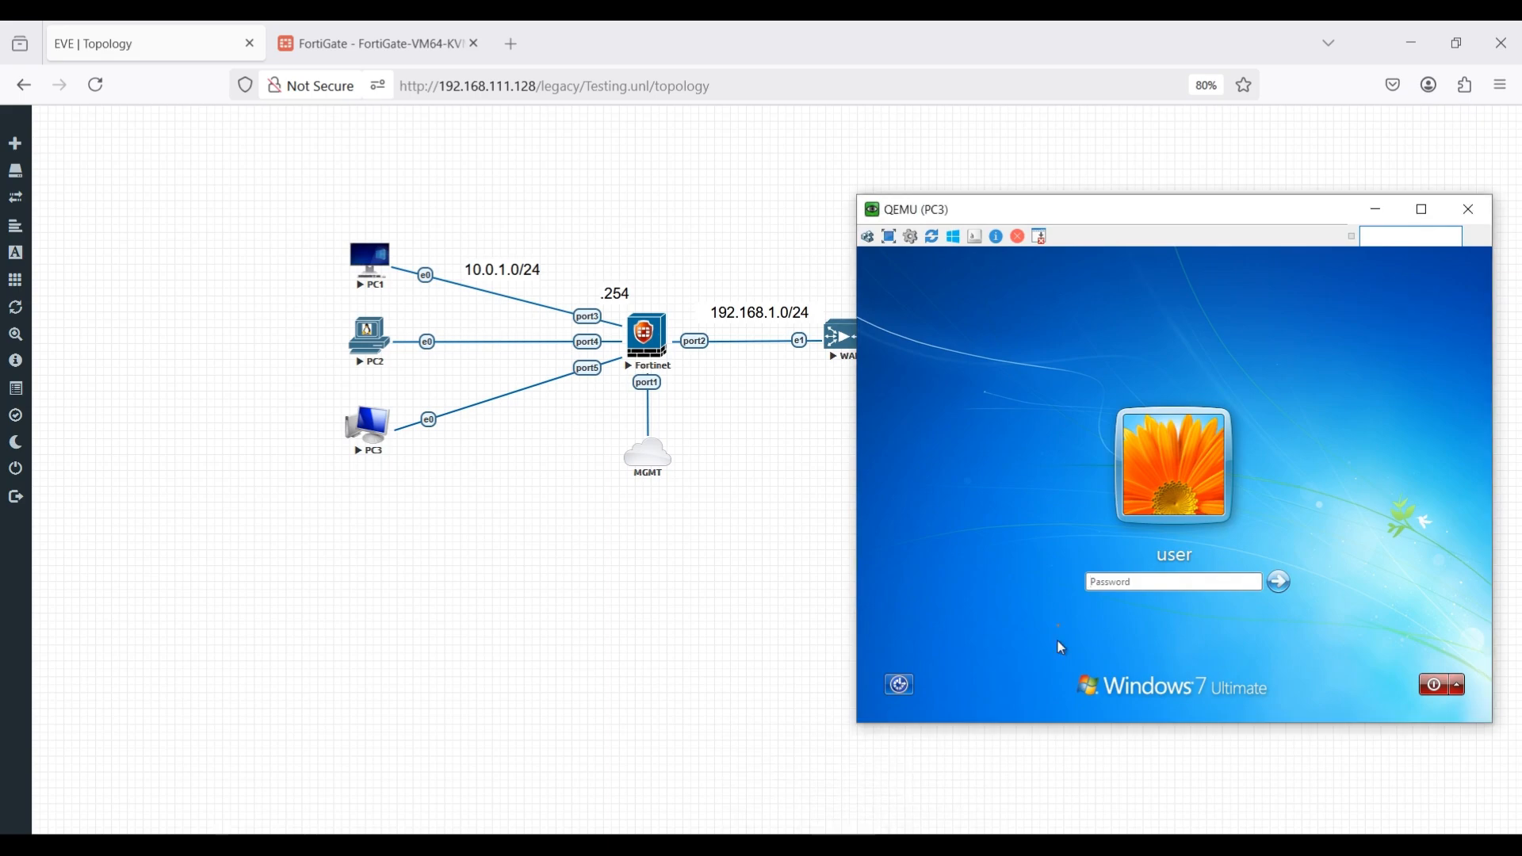
Bring the PC1 and PC2 consoles back to the front and place the PC2 window between PC1 and PC3.
left_click(894, 845)
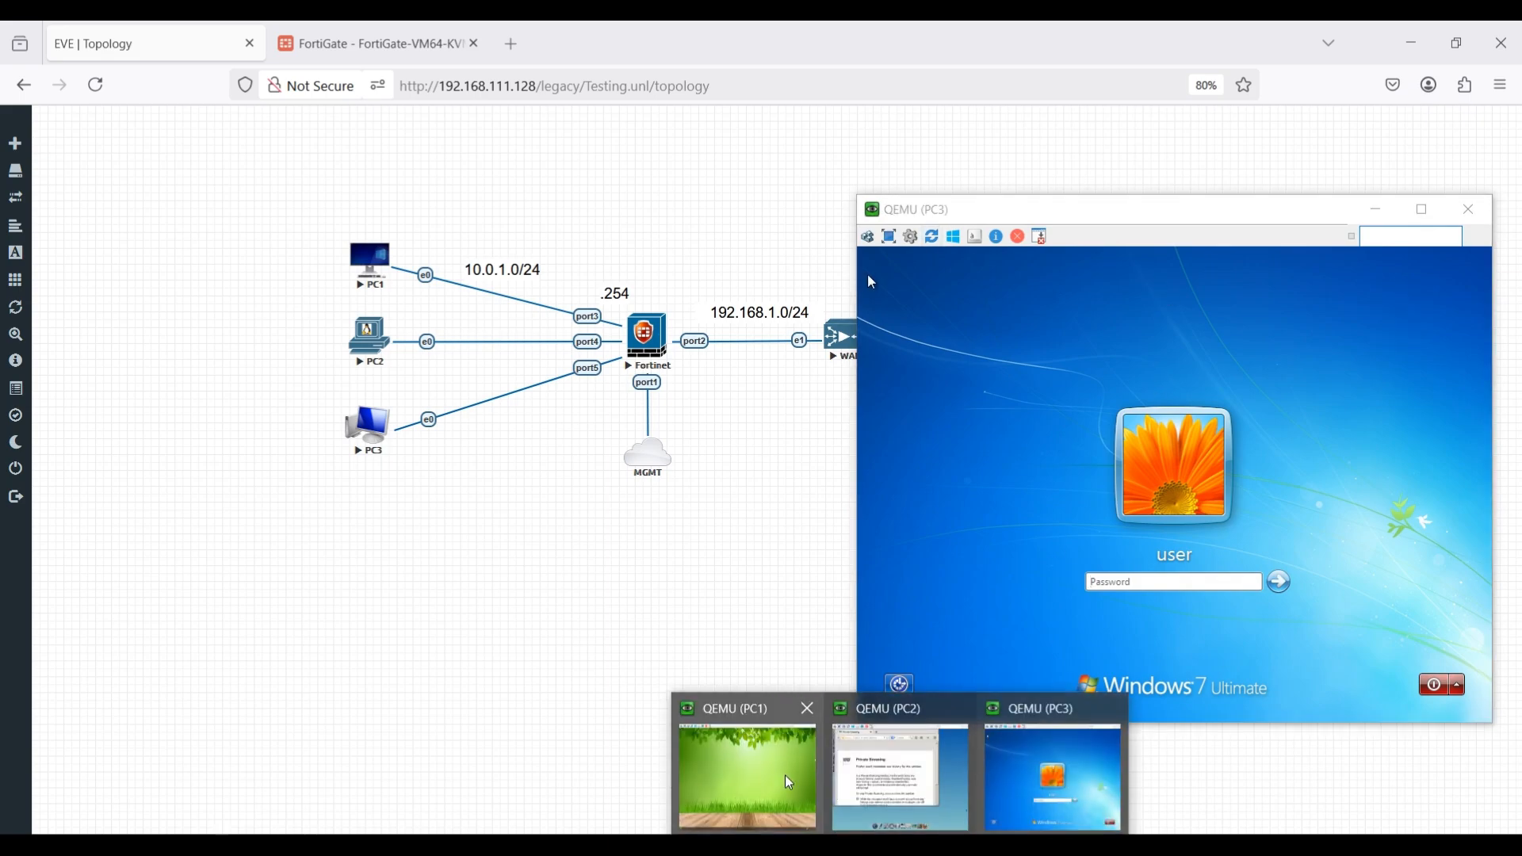
left_click(773, 777)
left_click(884, 845)
left_click(877, 773)
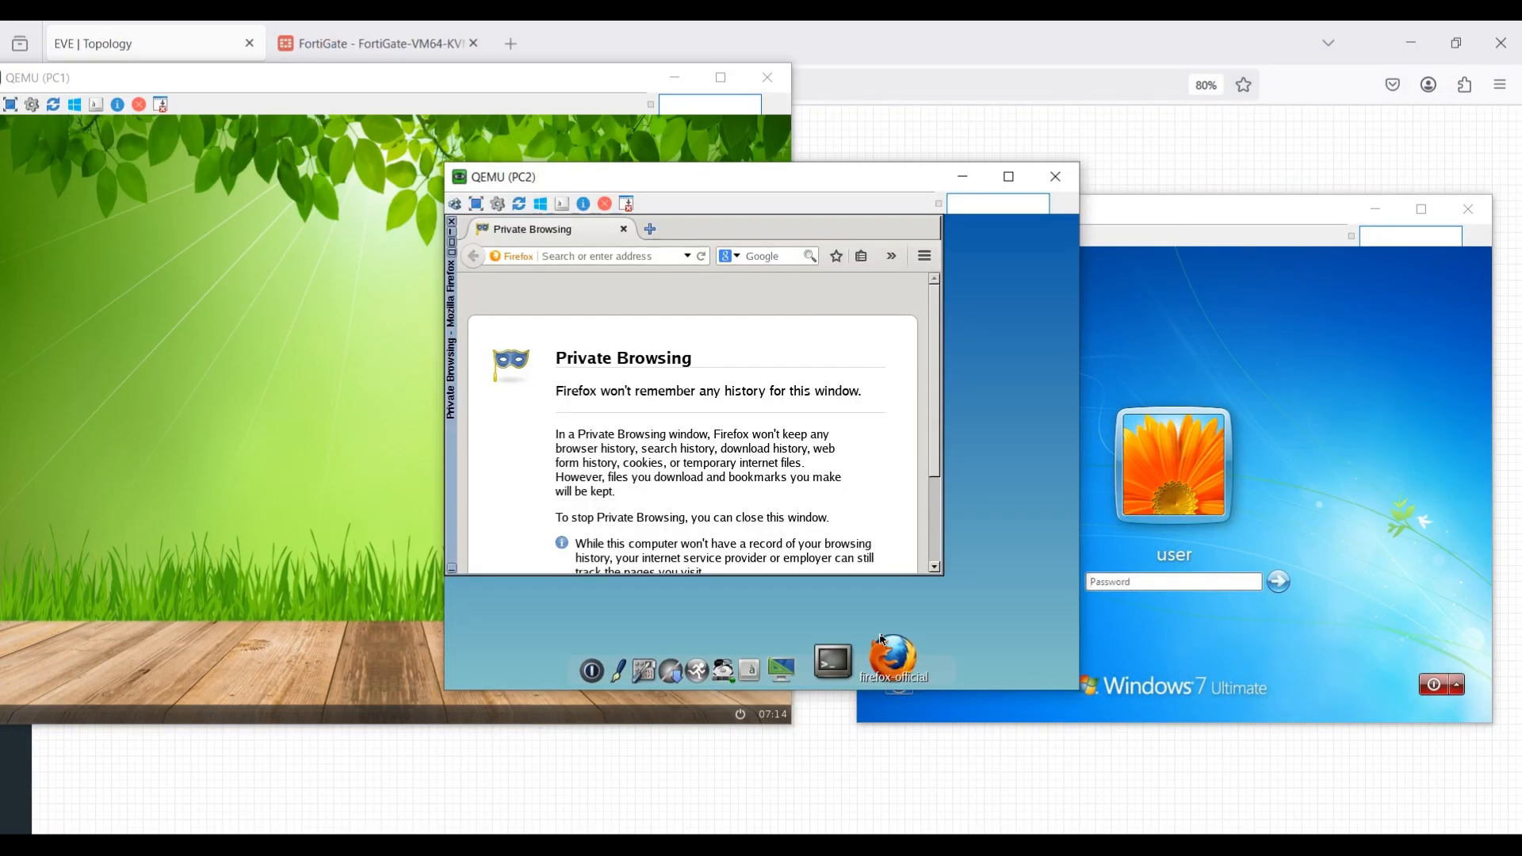
left_click_drag(791, 188, 860, 112)
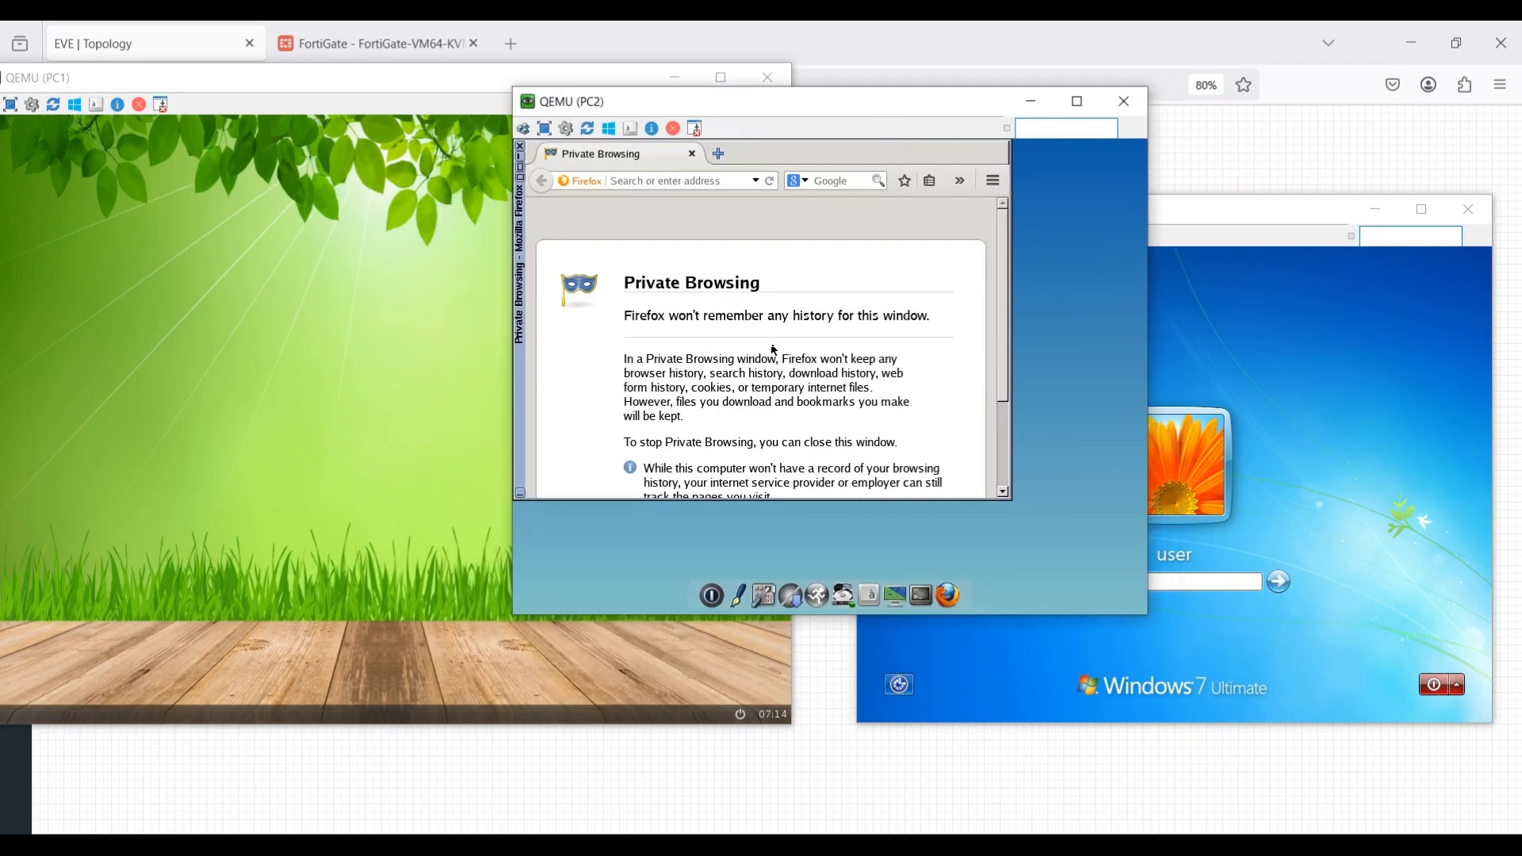
Check the IP address of PC1's wired connection in its Network Manager and close the manager.
right_click(239, 318)
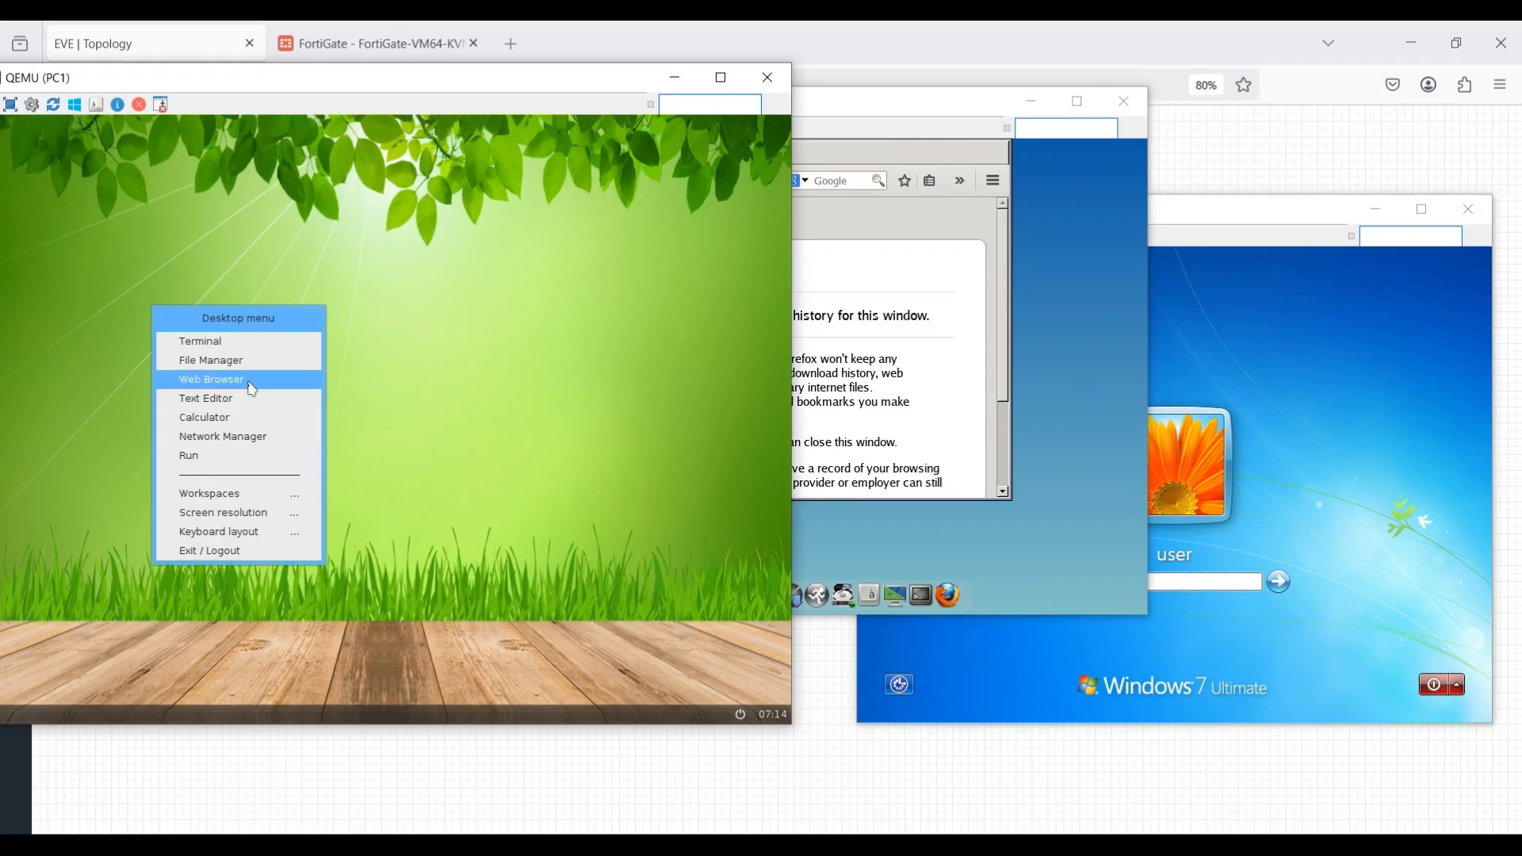
left_click(241, 437)
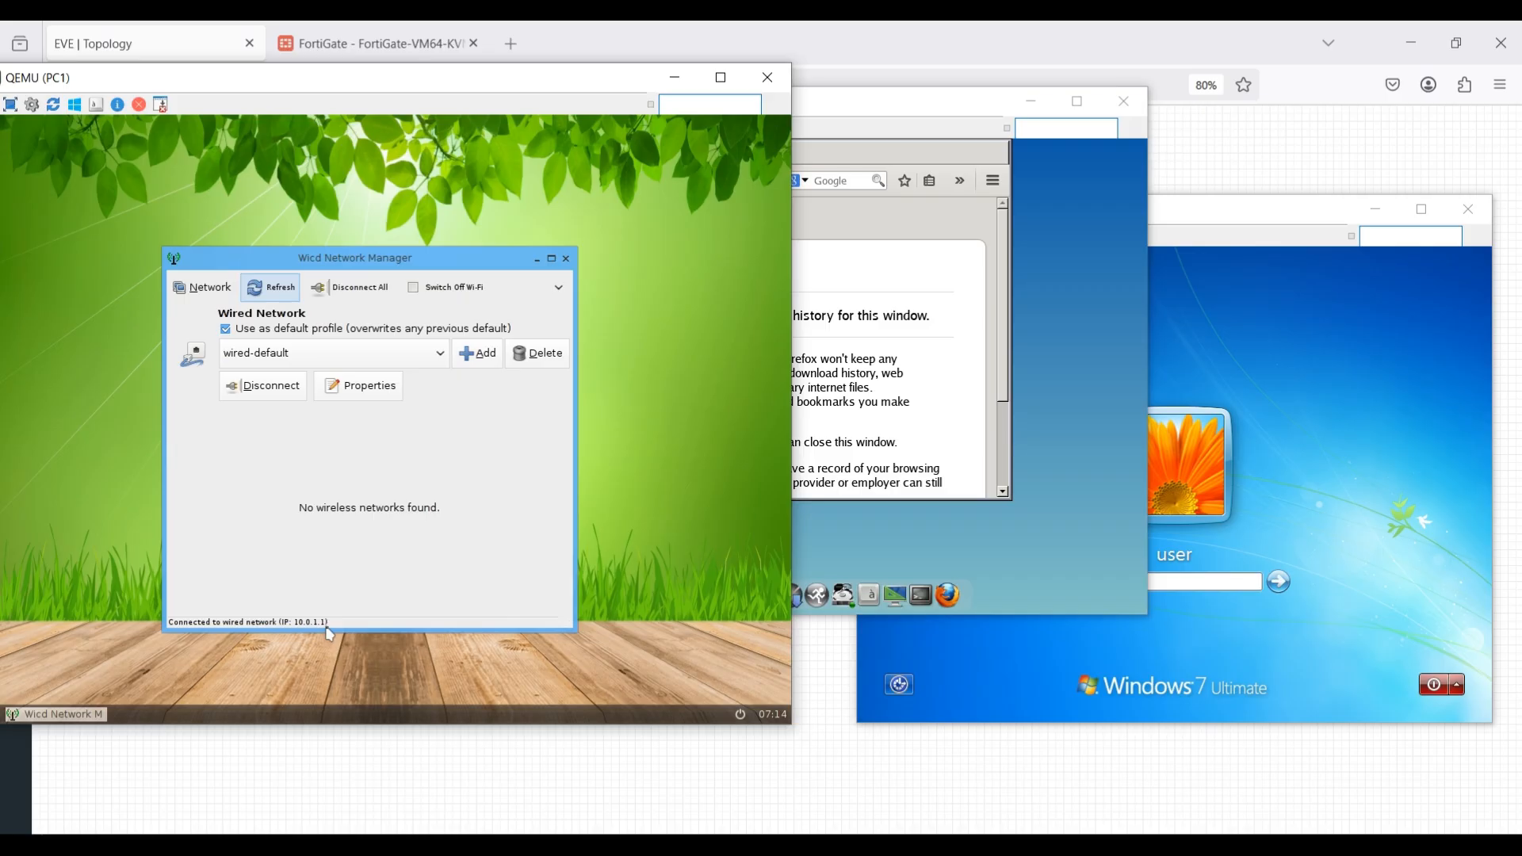
left_click(365, 754)
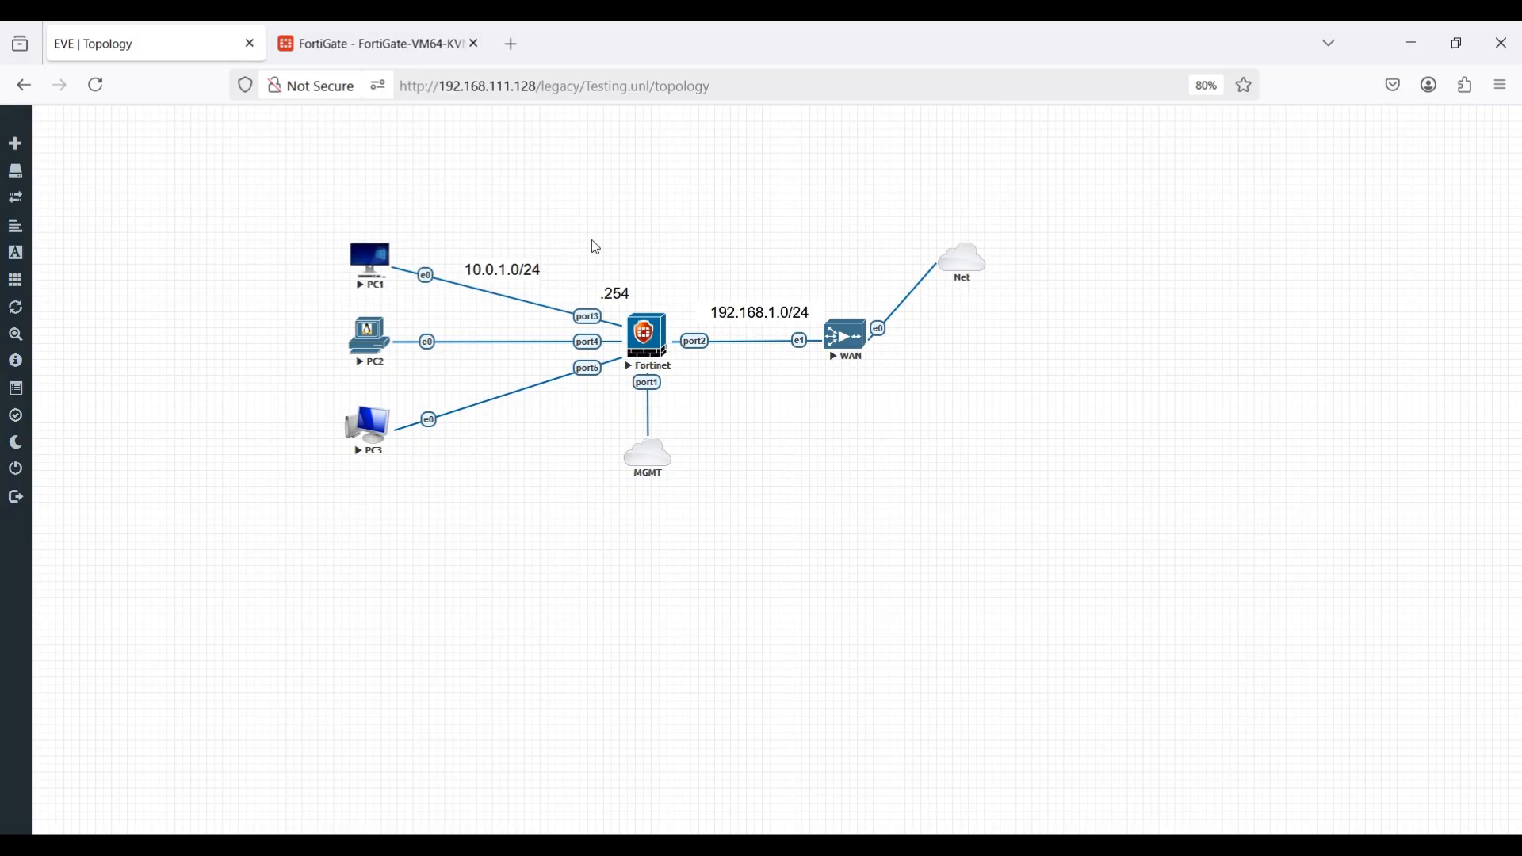
left_click(349, 720)
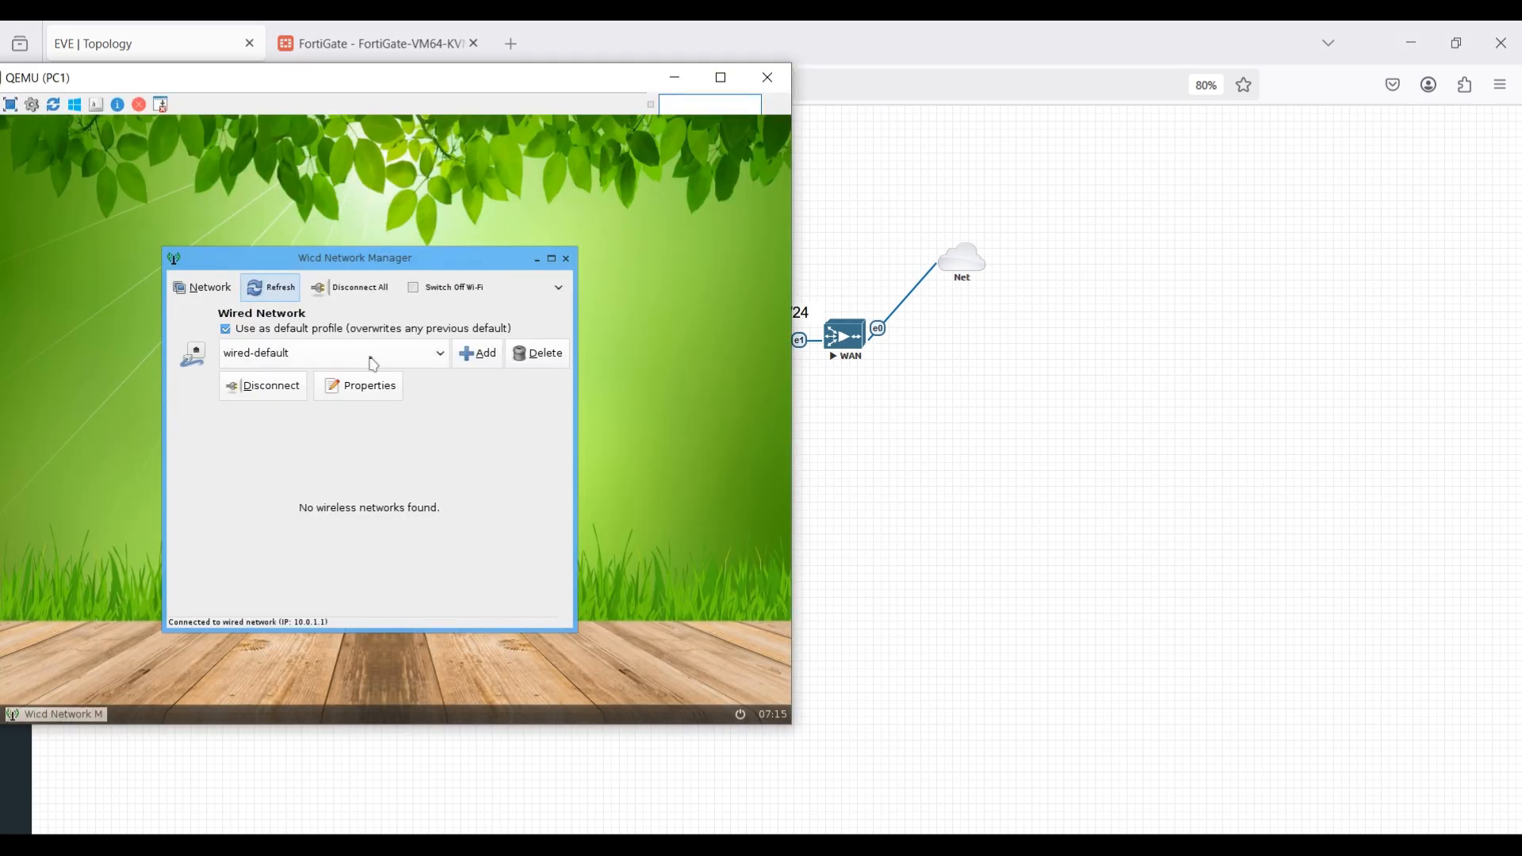
left_click(566, 259)
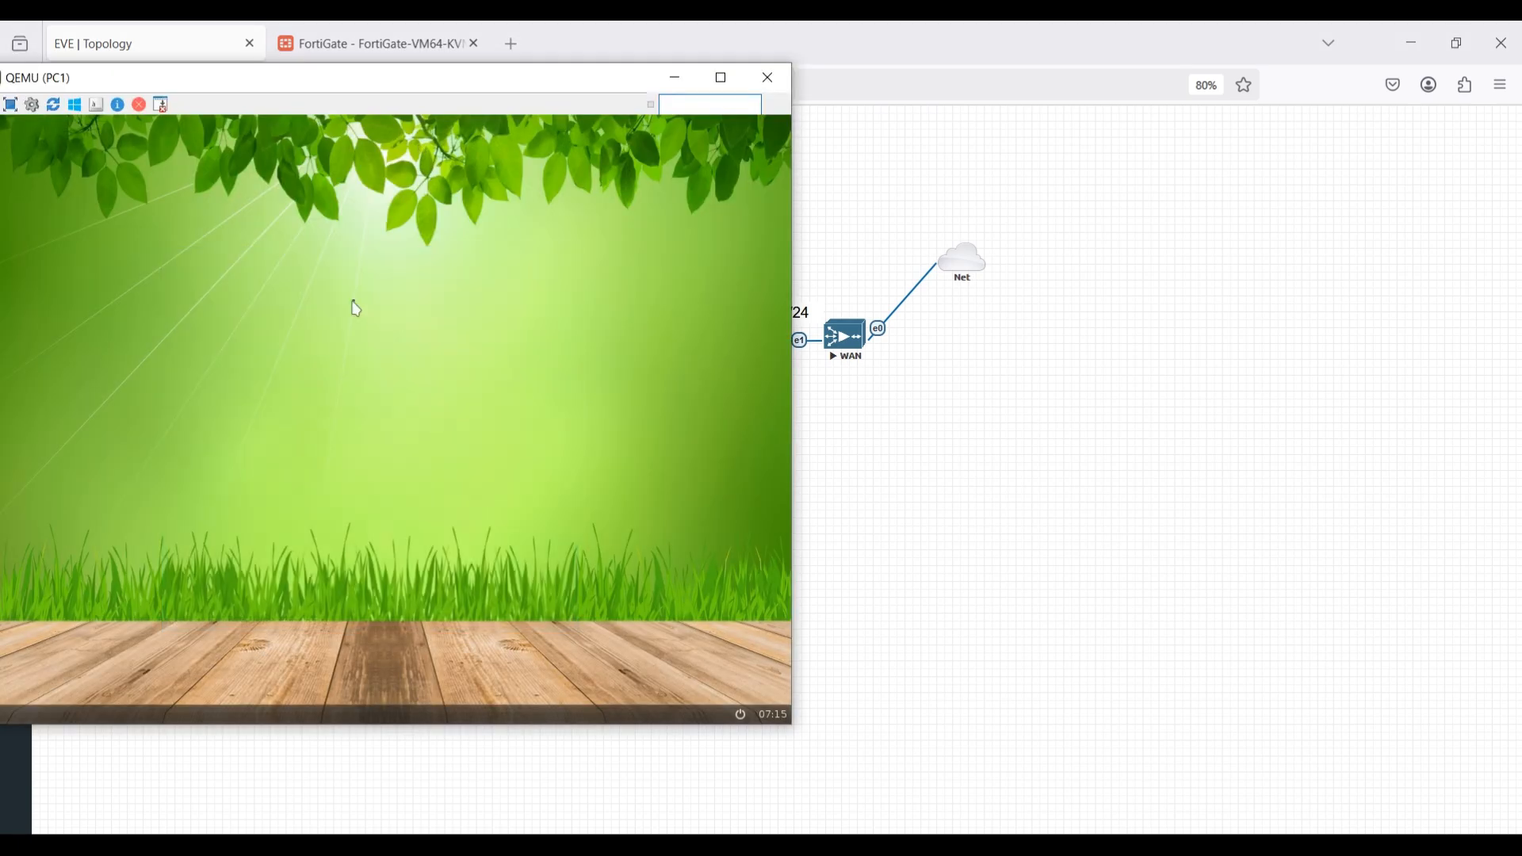
Bring the PC2 console to the front and close its Firefox private browsing window.
left_click(902, 845)
left_click(868, 752)
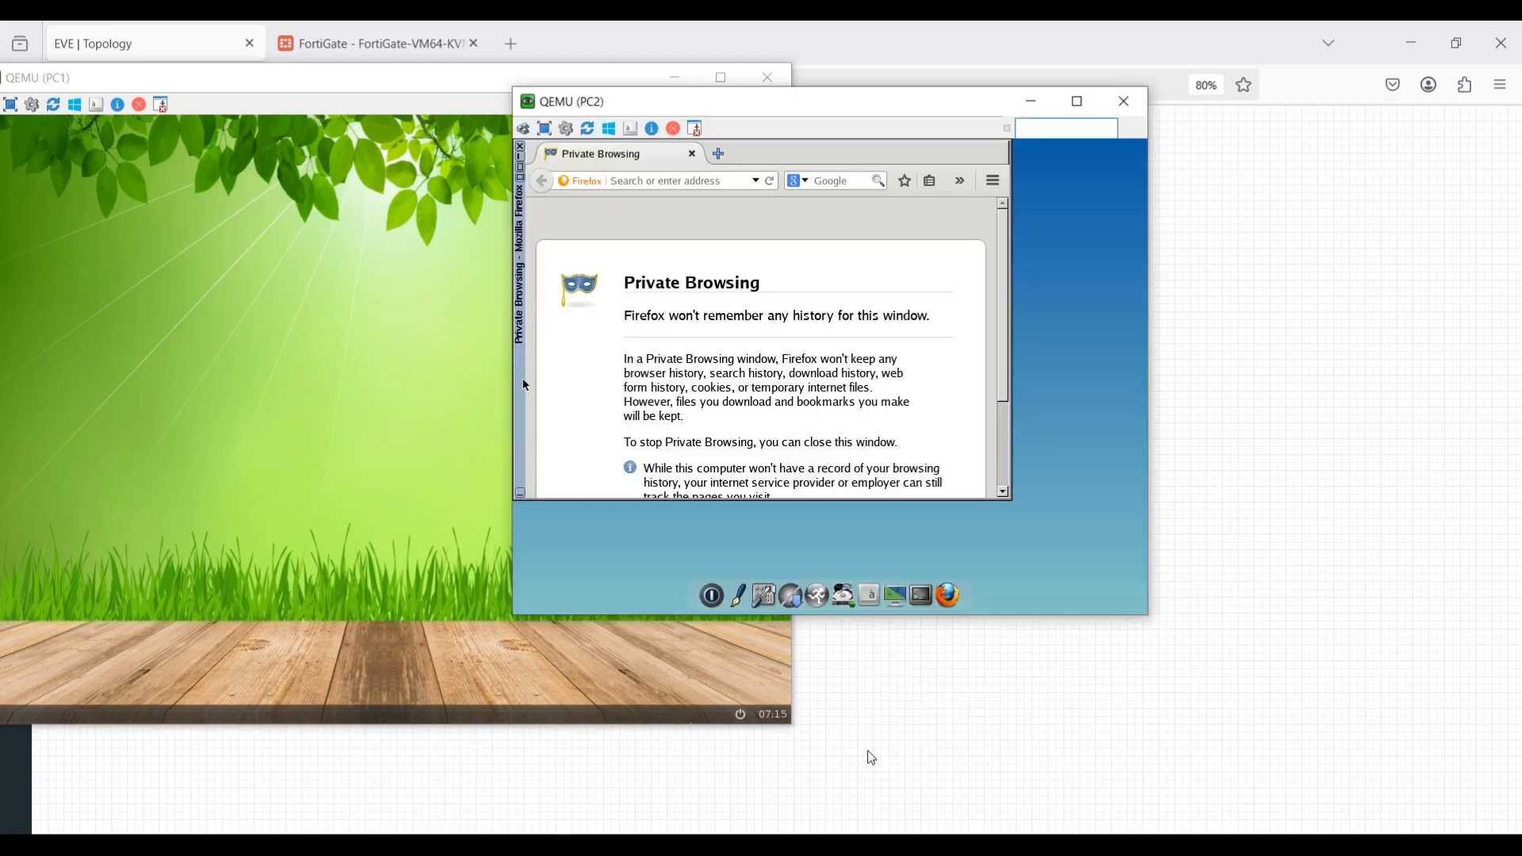
left_click(523, 147)
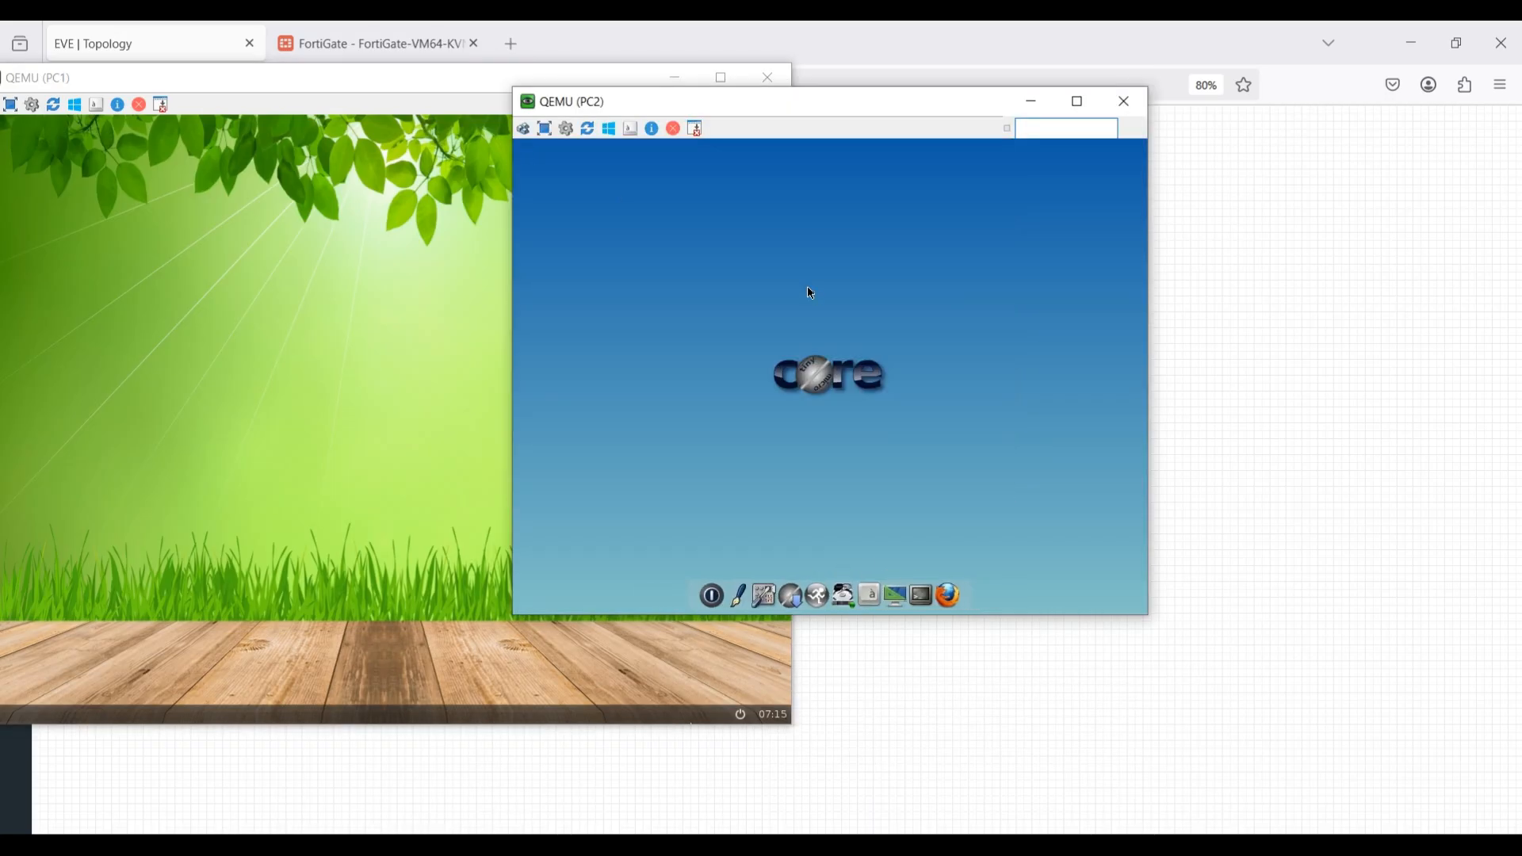
Enable DHCP broadcast for eth0 in PC2's network settings, apply it, and close the network and control panel windows.
left_click(776, 595)
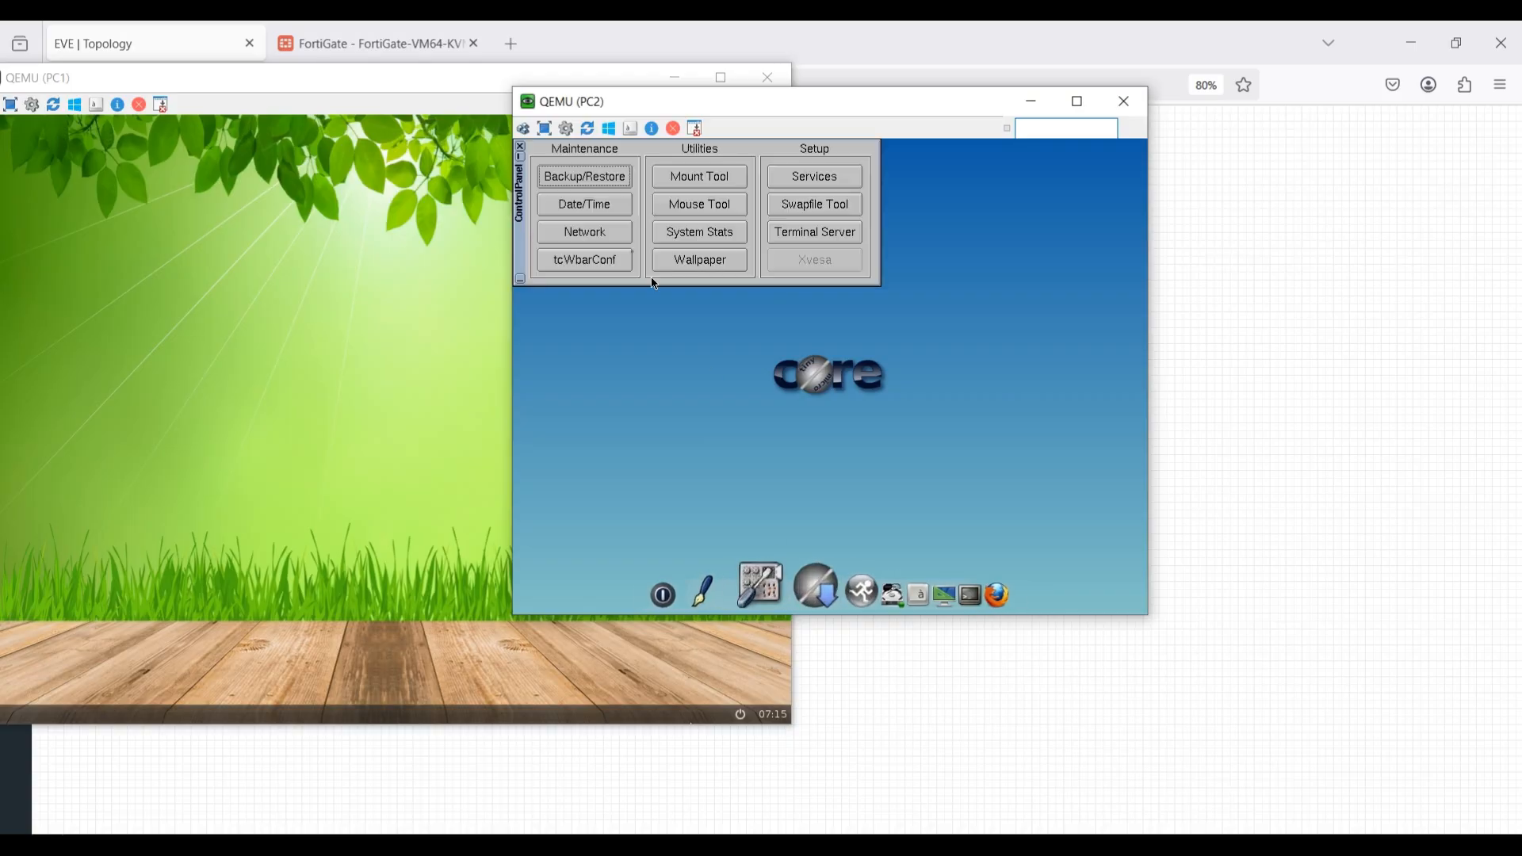
left_click(584, 231)
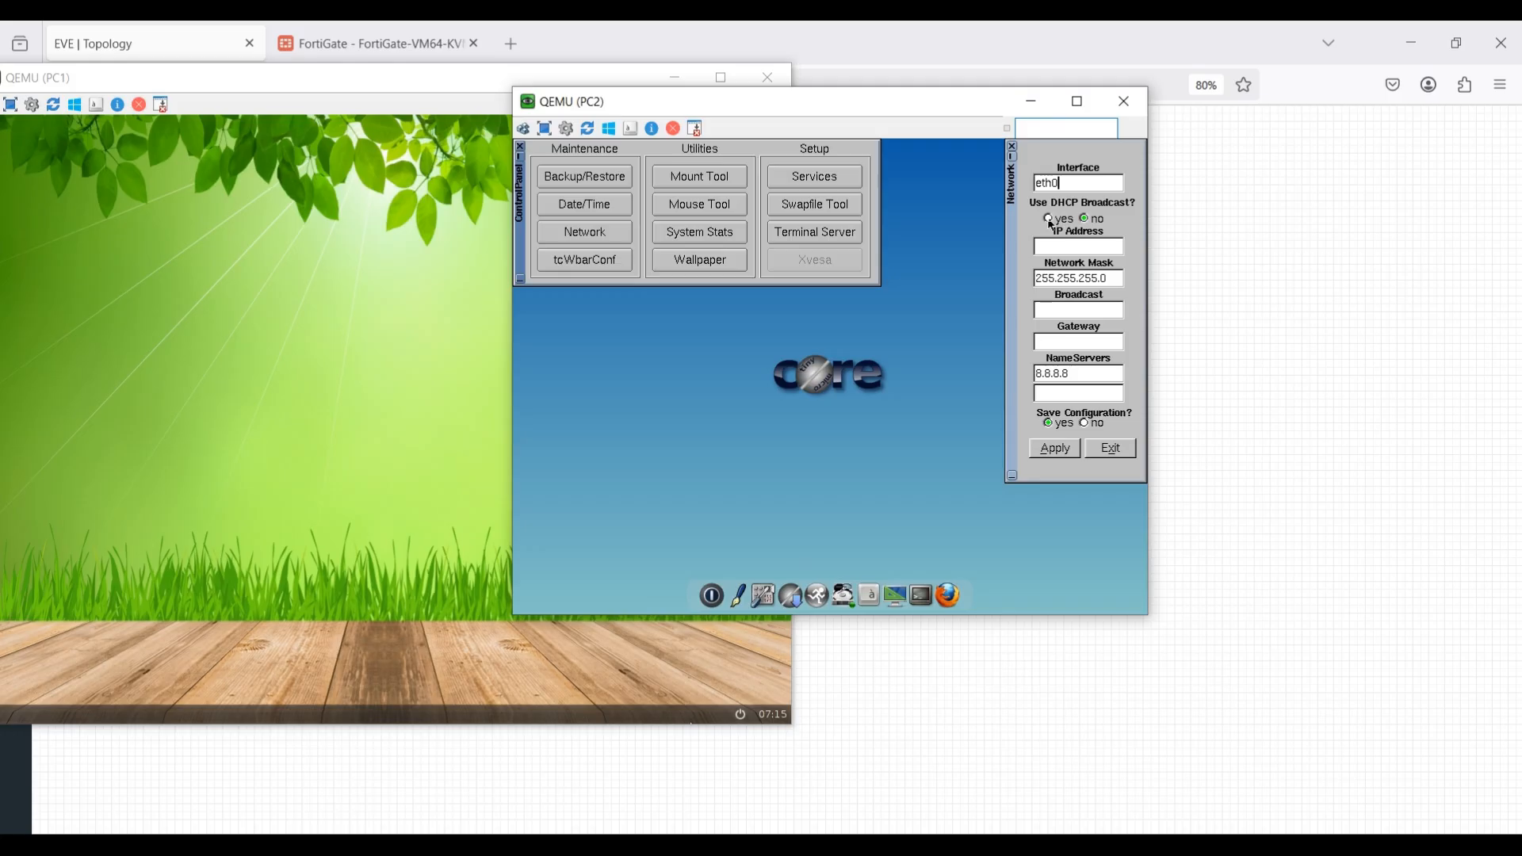
left_click(1051, 223)
left_click(1070, 452)
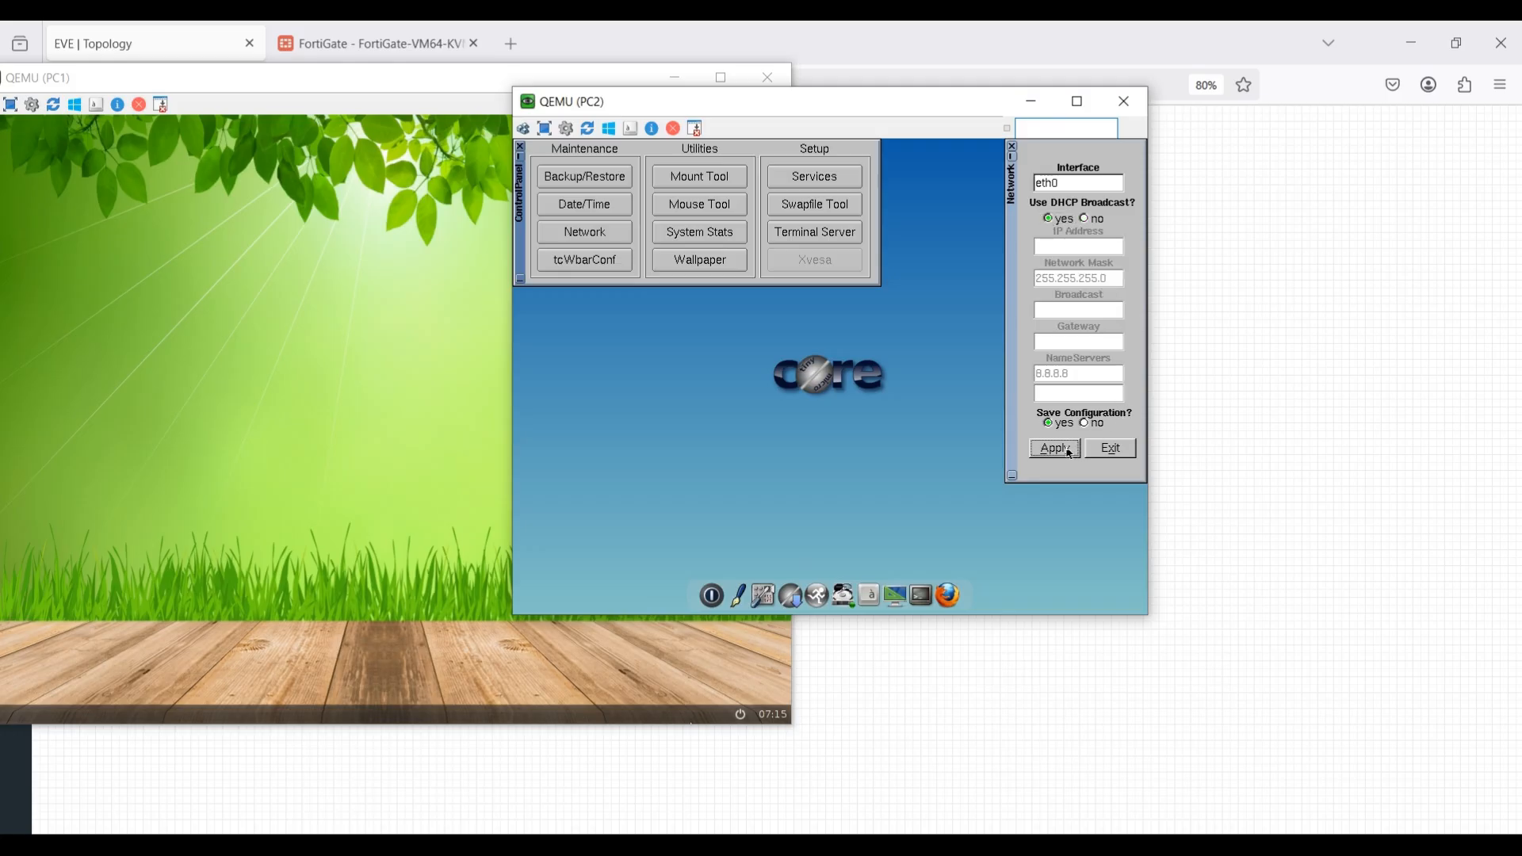
left_click(1119, 452)
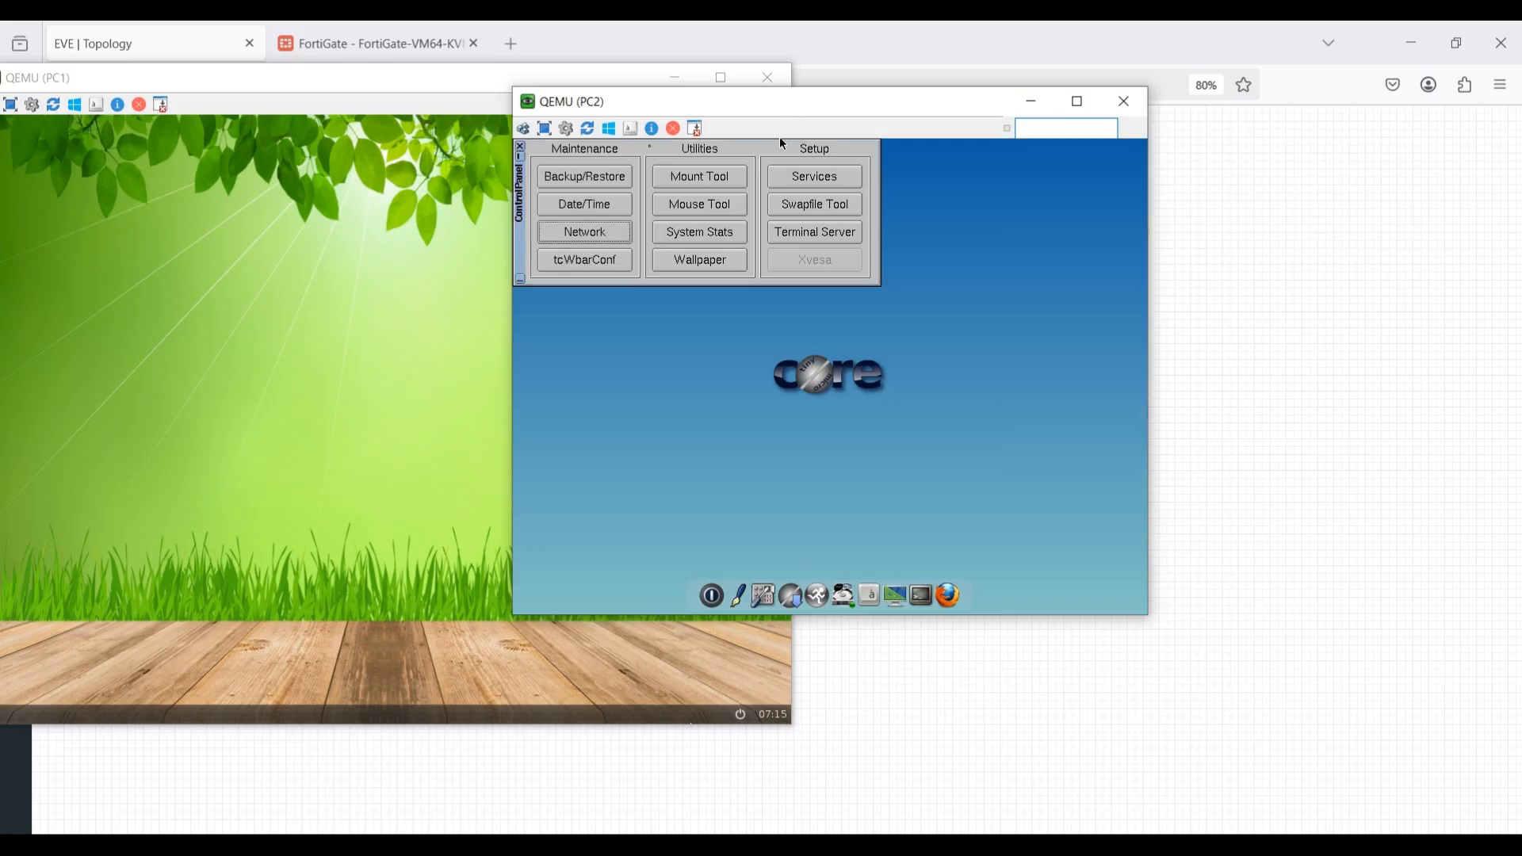
left_click(521, 147)
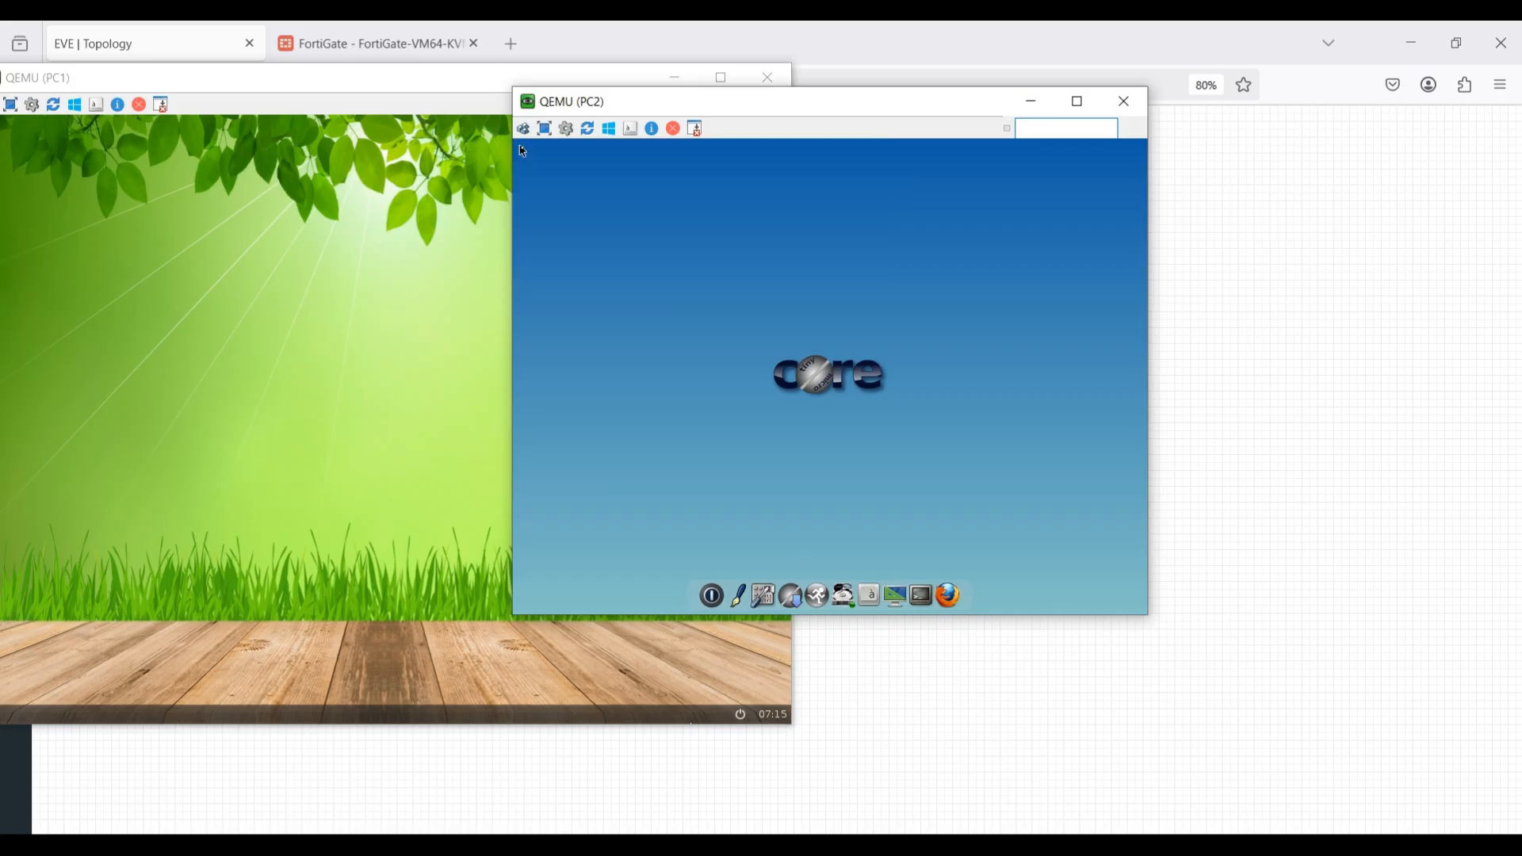
Bring the PC3 console to the front and sign in to Windows with the account password.
left_click(854, 785)
left_click(1054, 765)
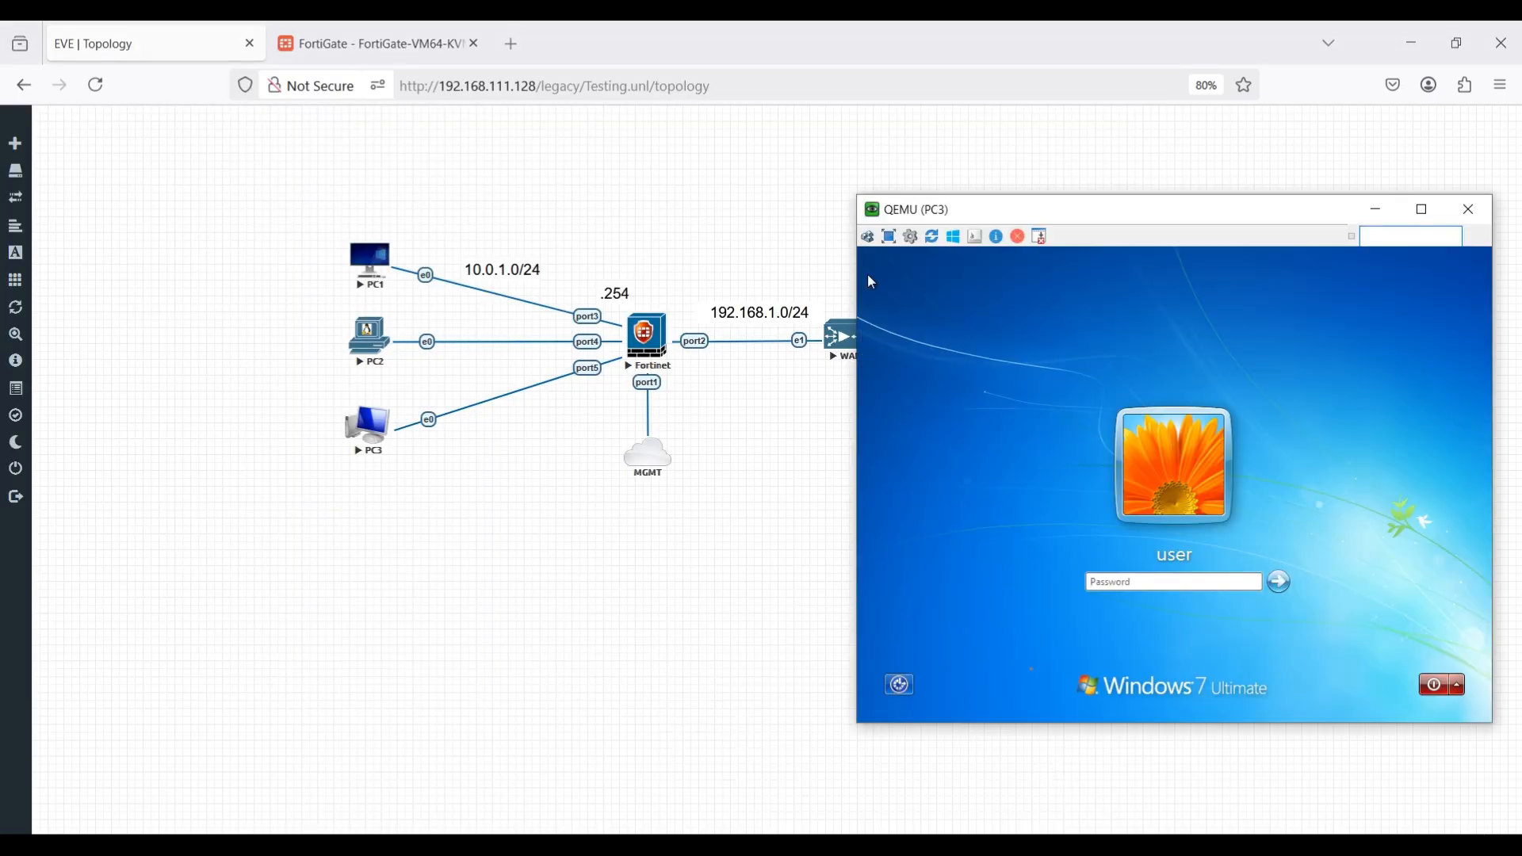
left_click(1138, 586)
key("Return")
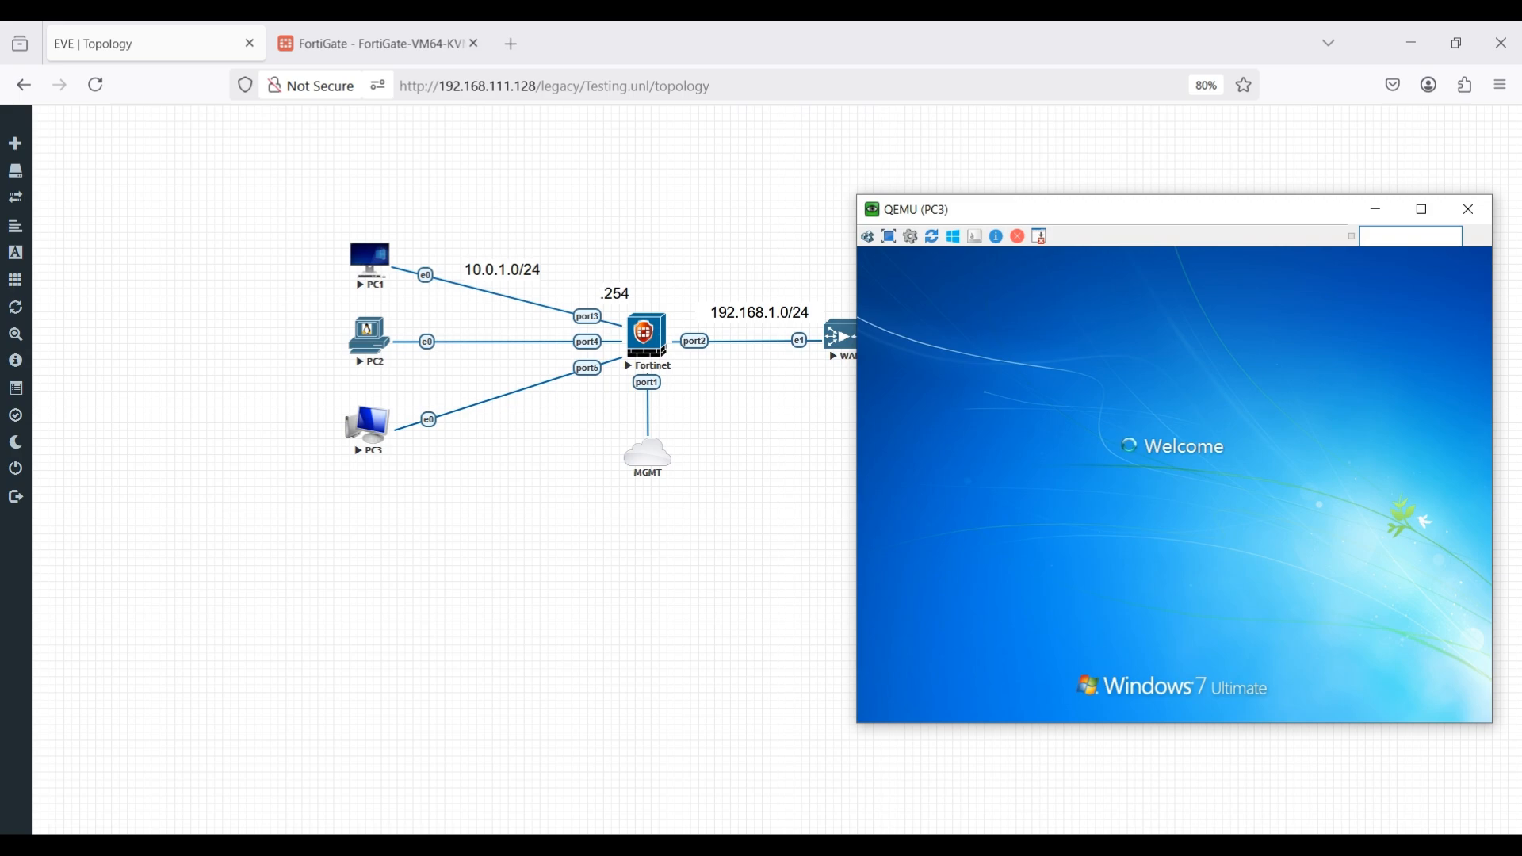
Open a command prompt on PC3 and run ipconfig to check its IP configuration.
left_click(881, 711)
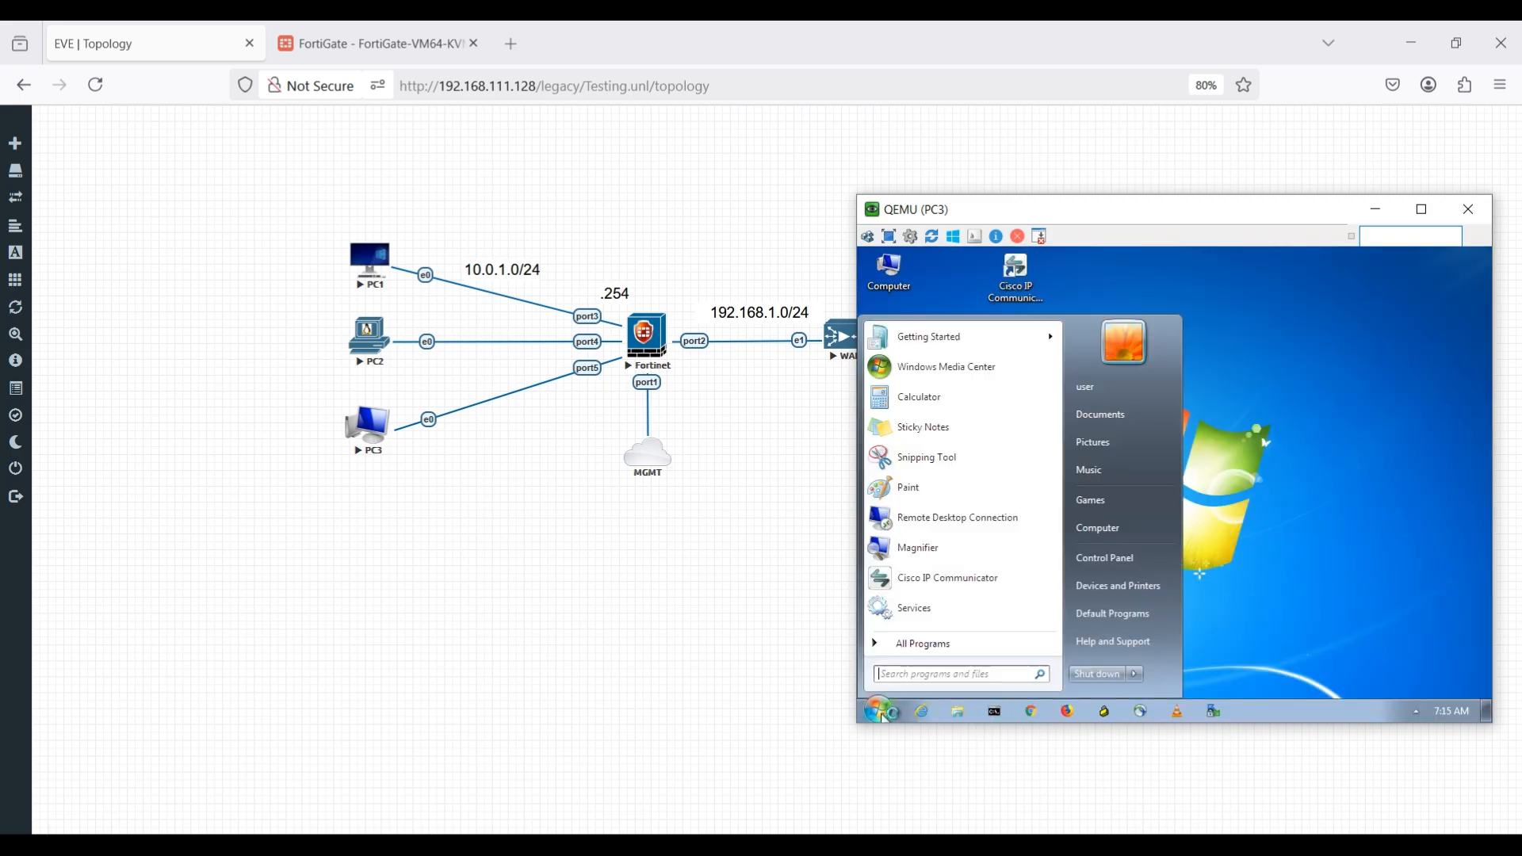
left_click(913, 673)
type("cmd")
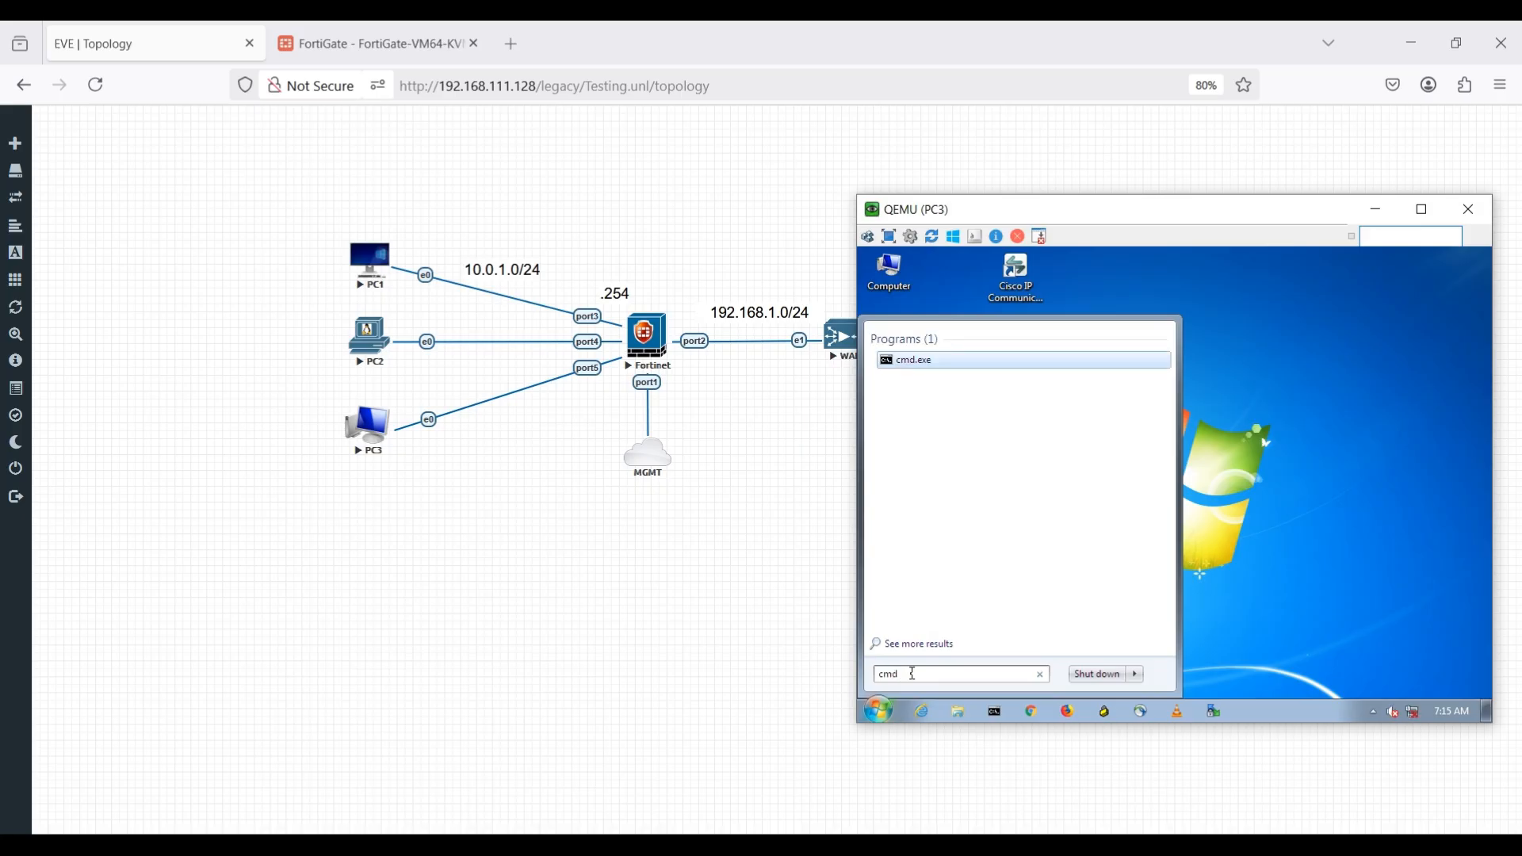
key("Return")
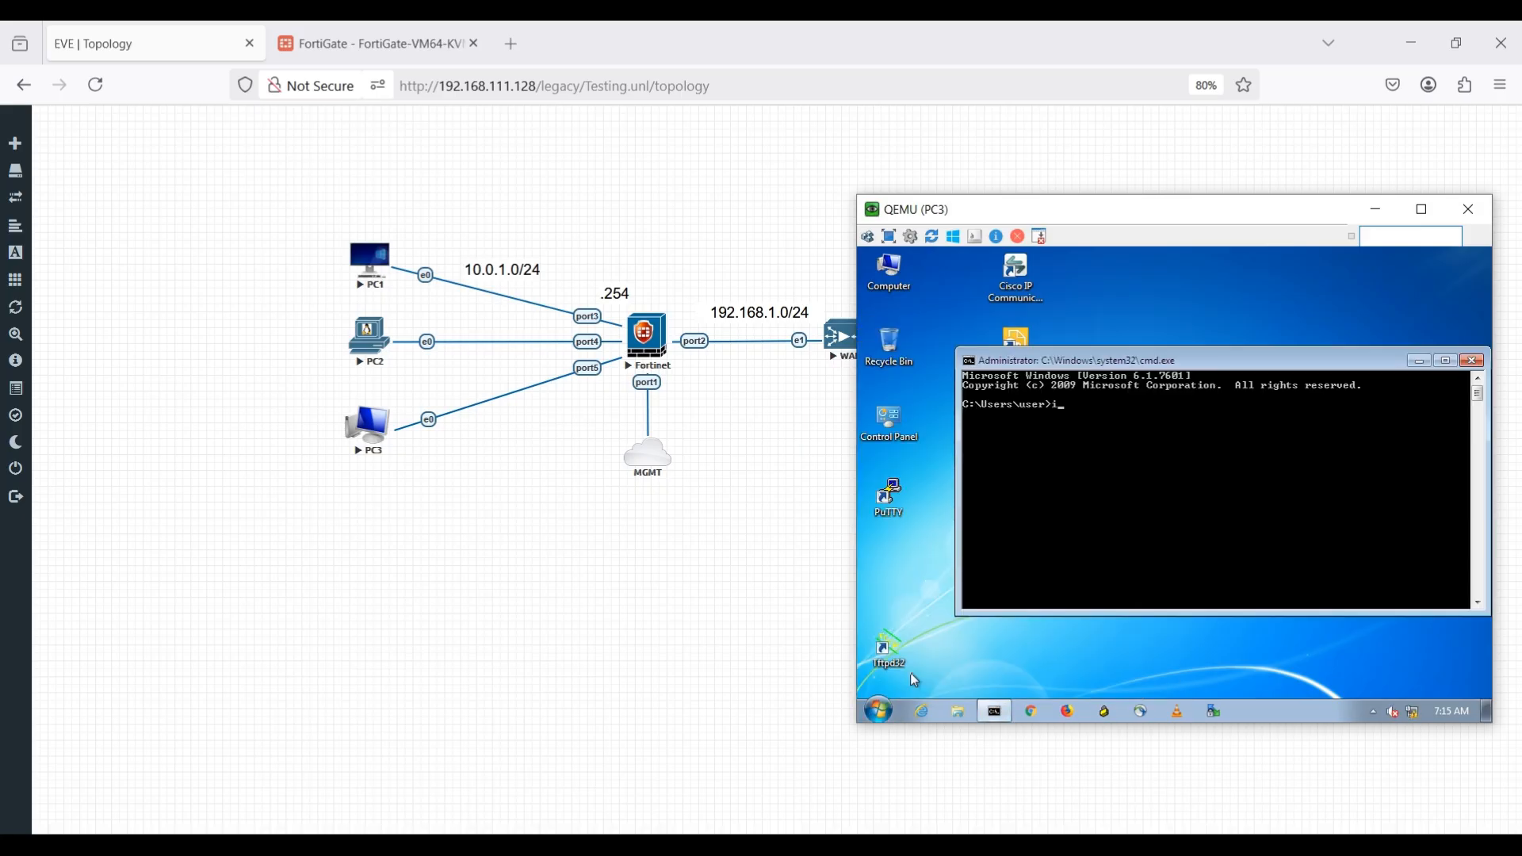
type("ipconfig")
key("Return")
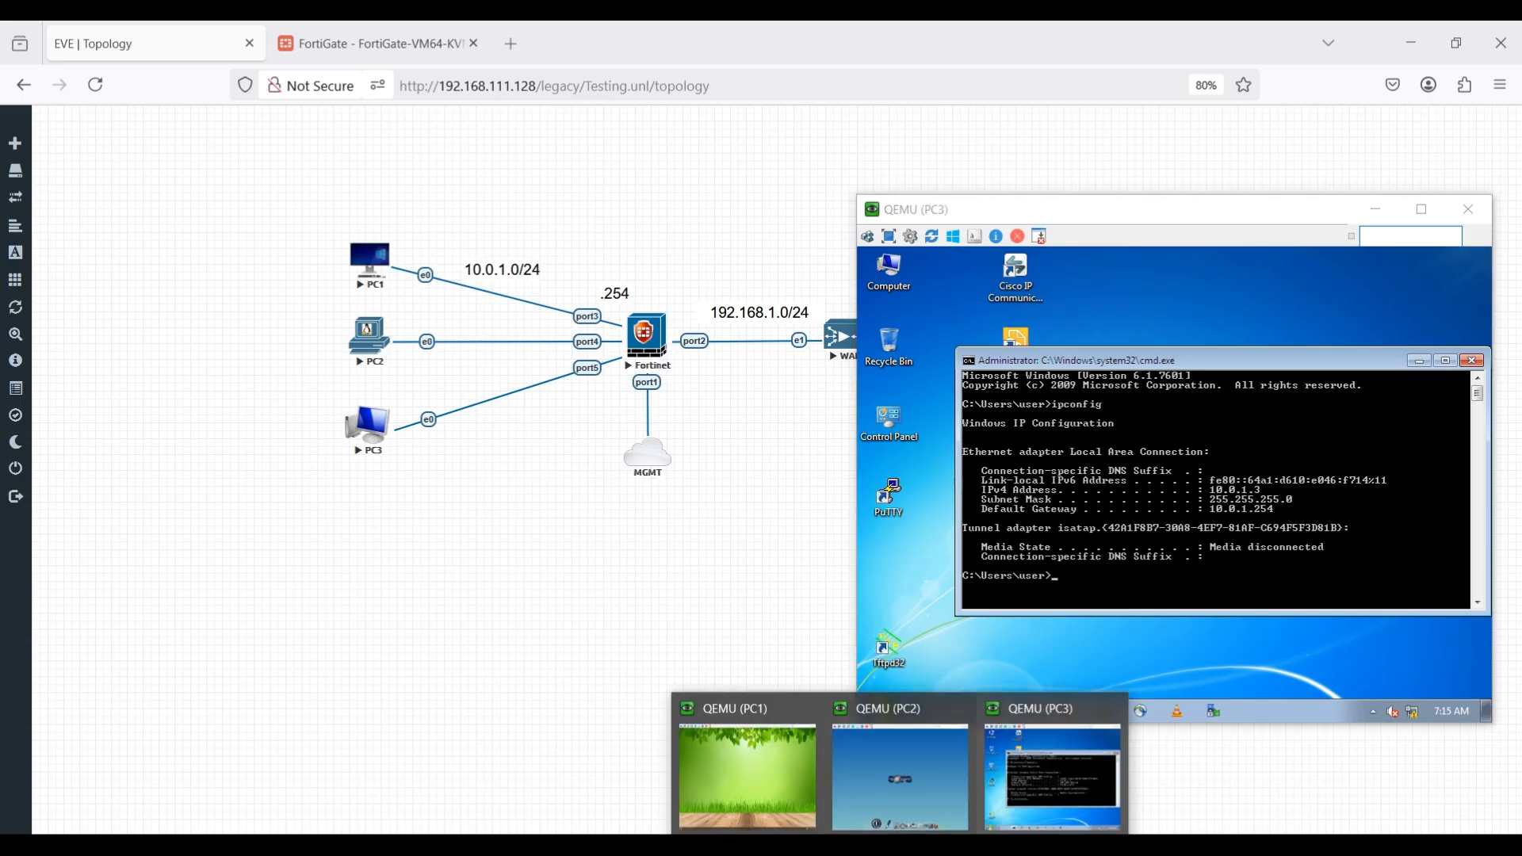
Open a terminal on PC2 and run ifconfig to check its eth0 address.
left_click(901, 773)
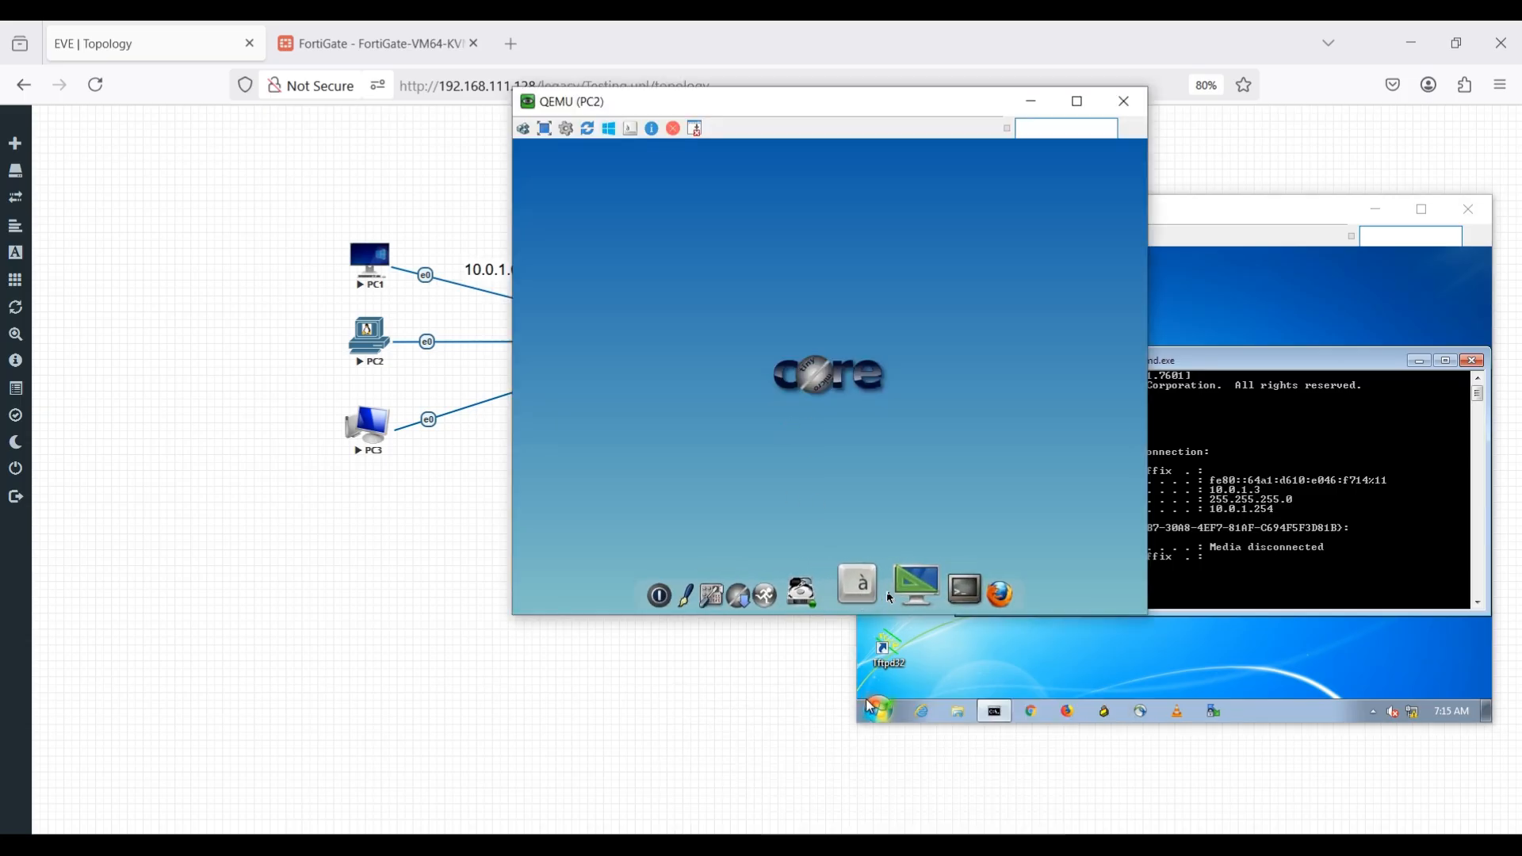
left_click(931, 590)
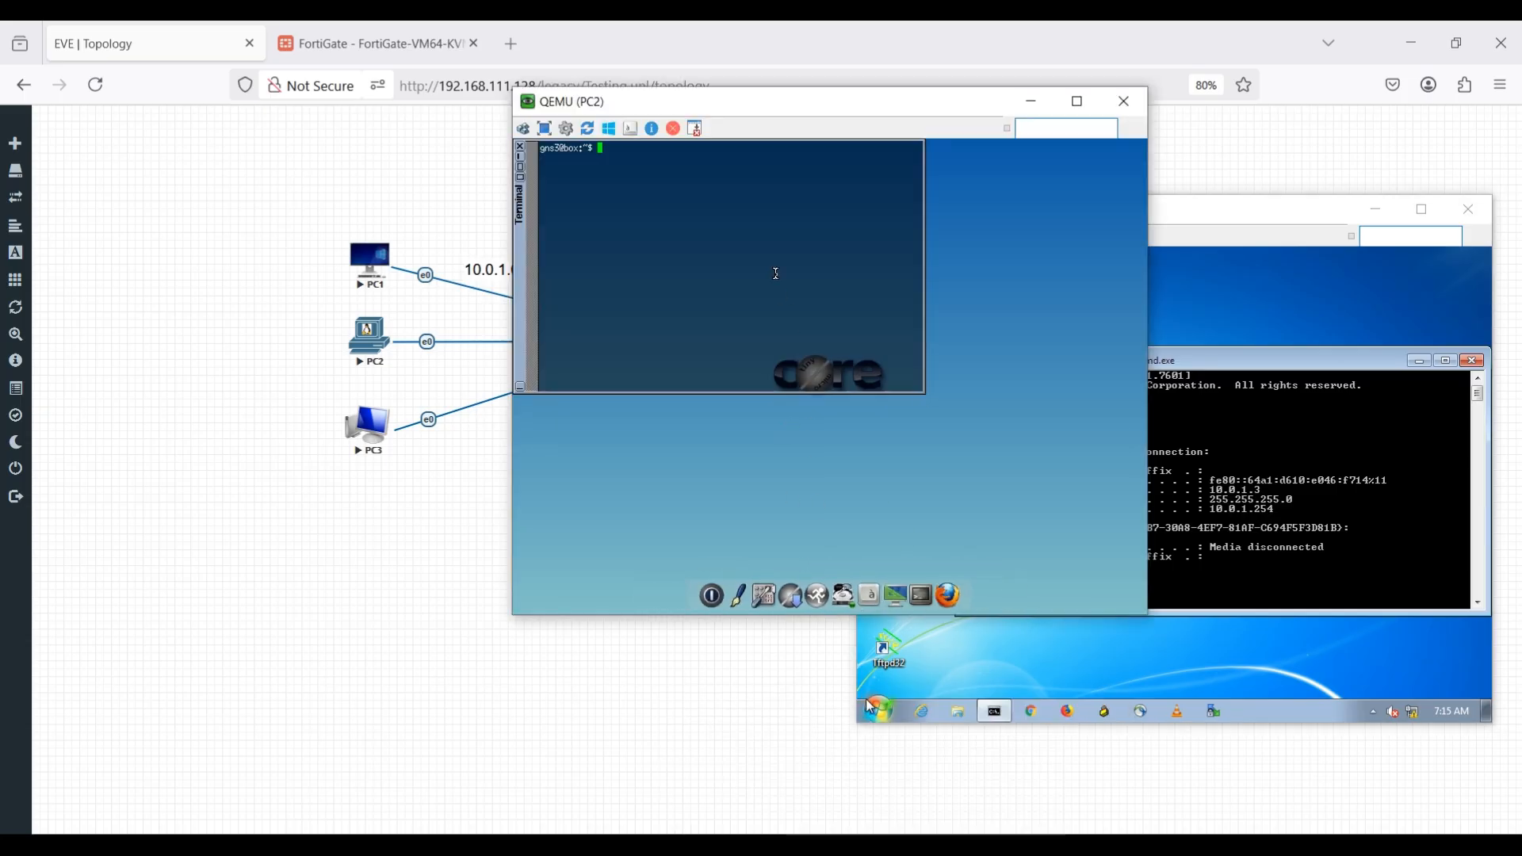
type("ifconfig")
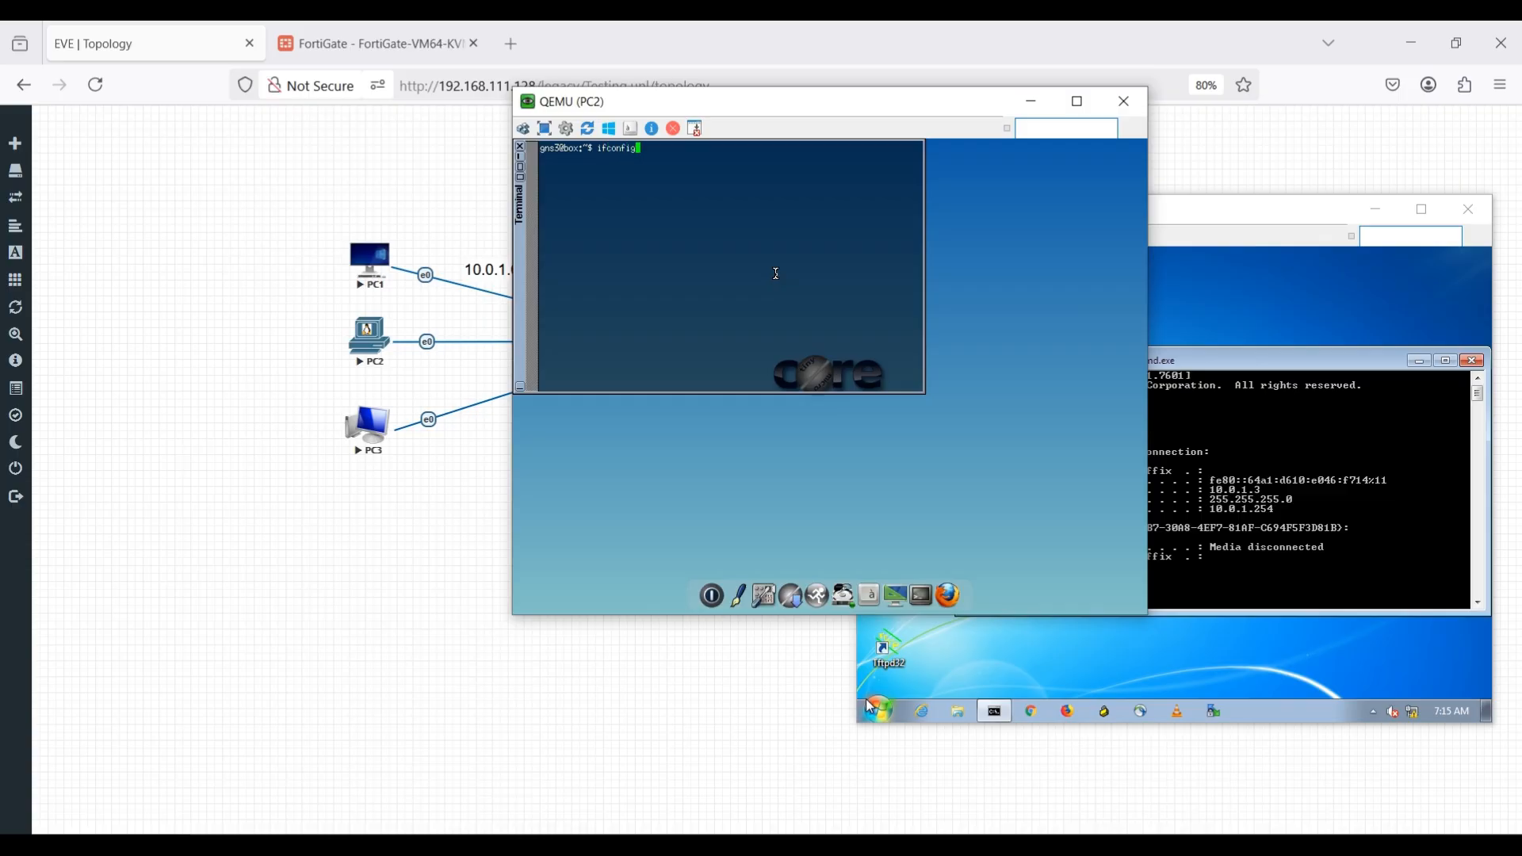
key("Return")
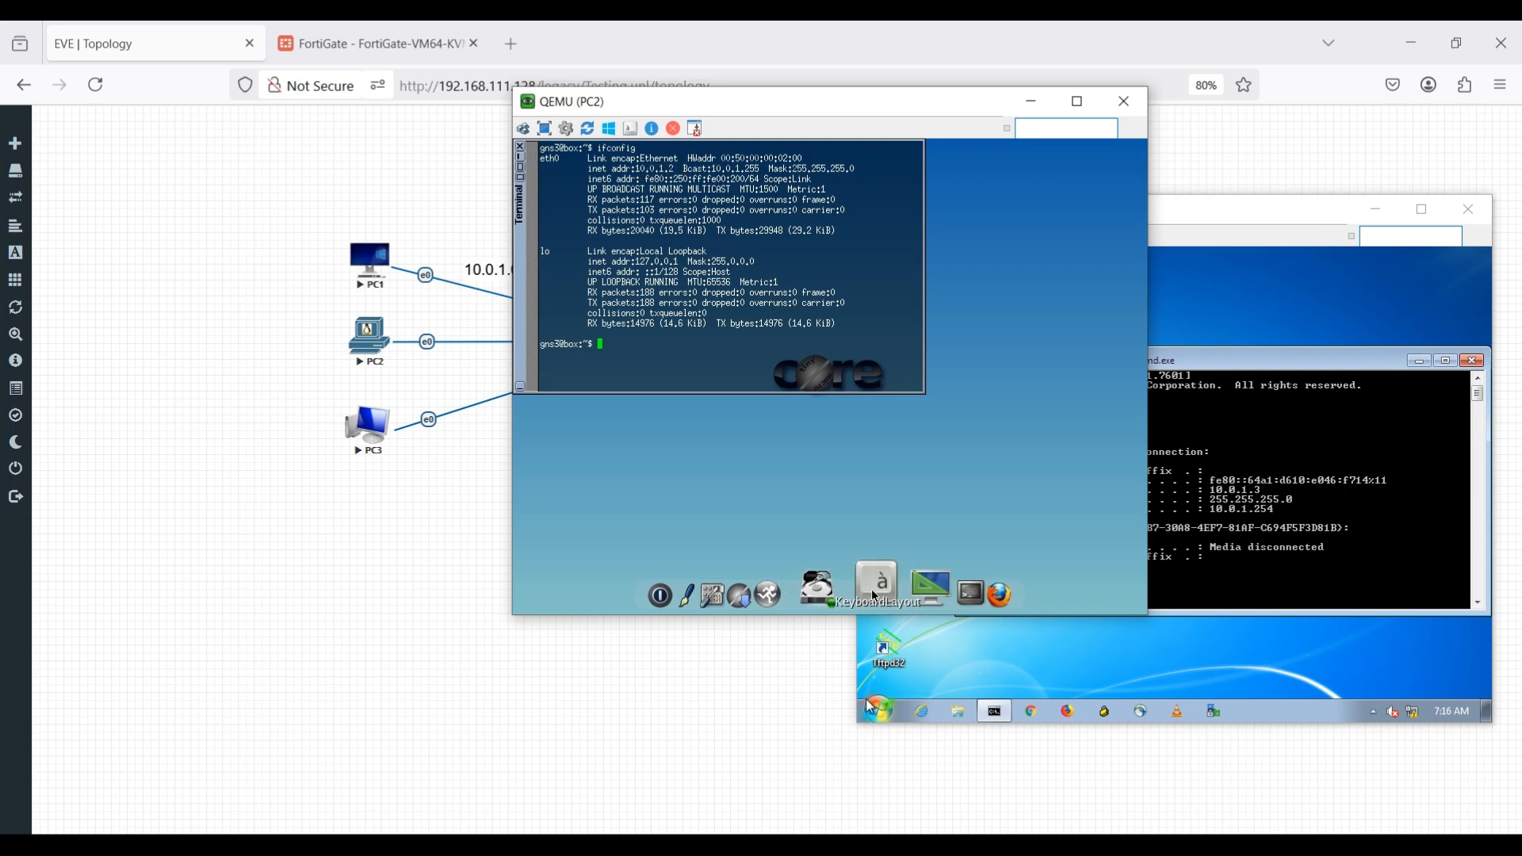
Open a terminal on PC1 and run ifconfig to check its ens3 address.
left_click(769, 763)
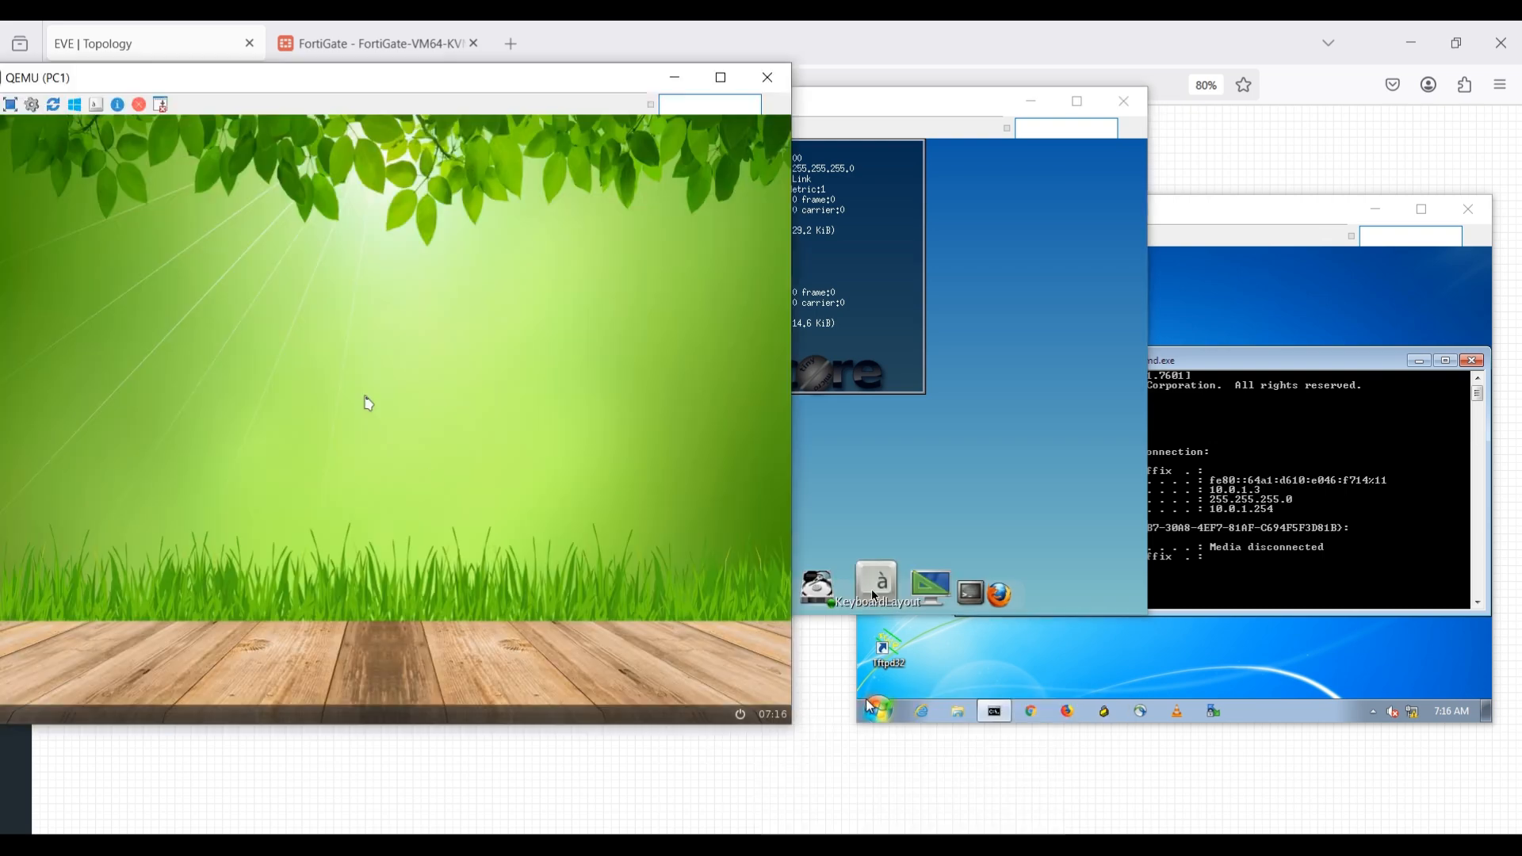
right_click(270, 228)
left_click(296, 252)
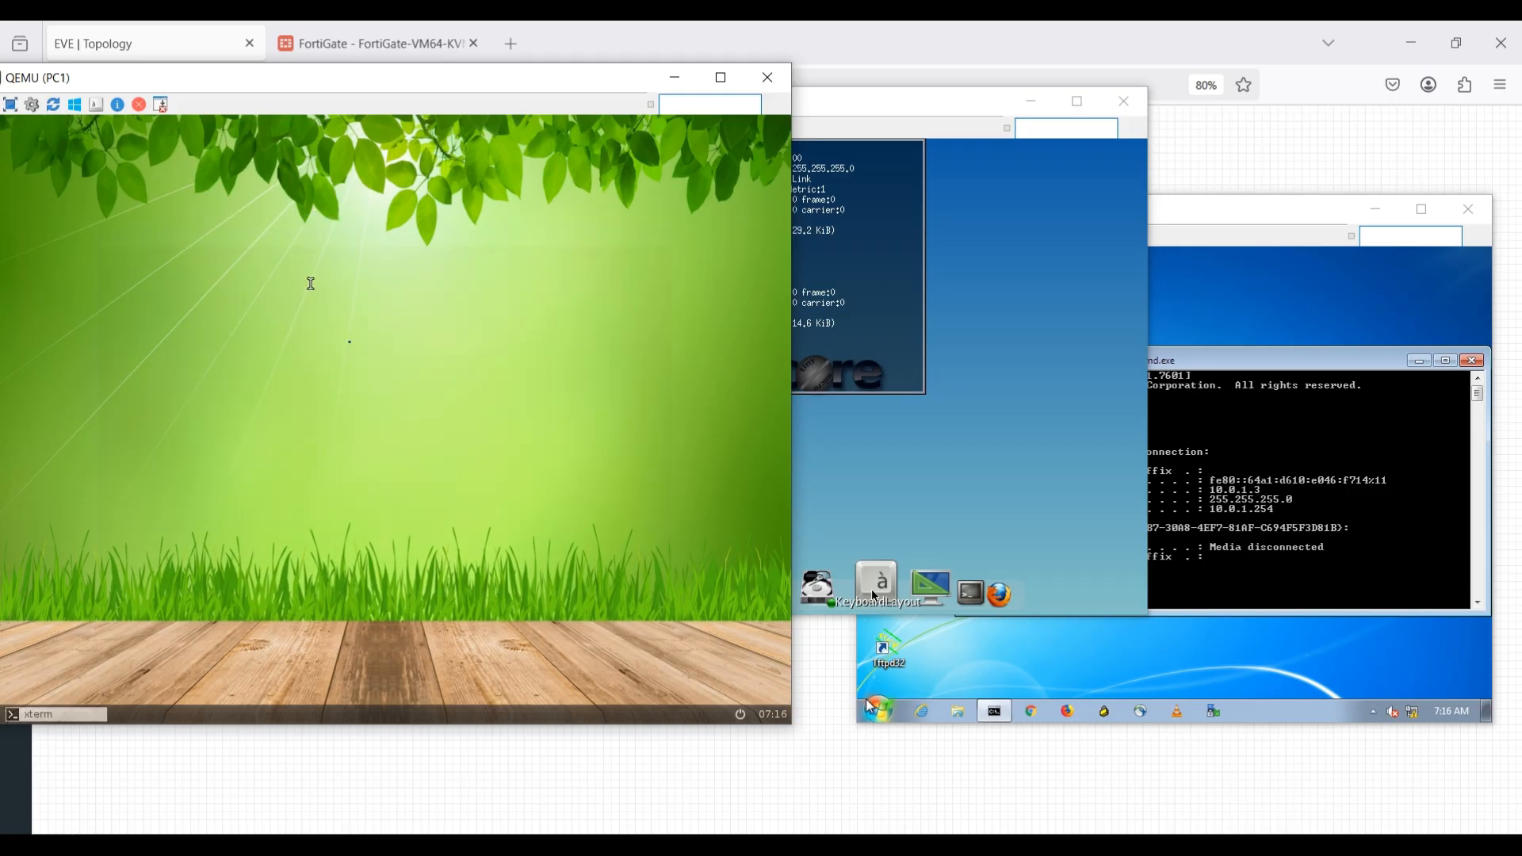
type("ifc")
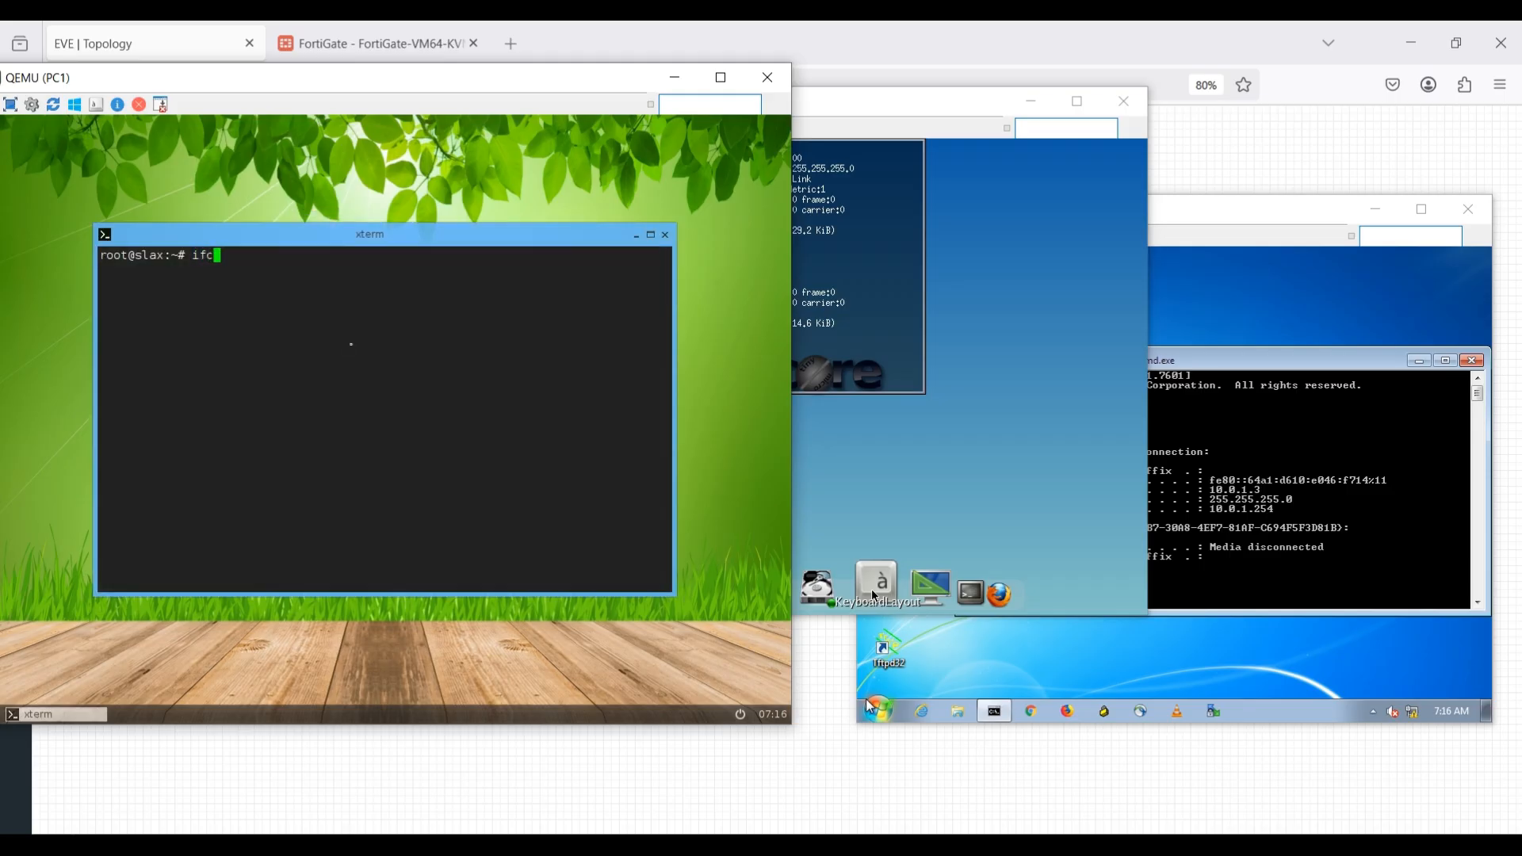
key("BackSpace")
type("config")
key("Return")
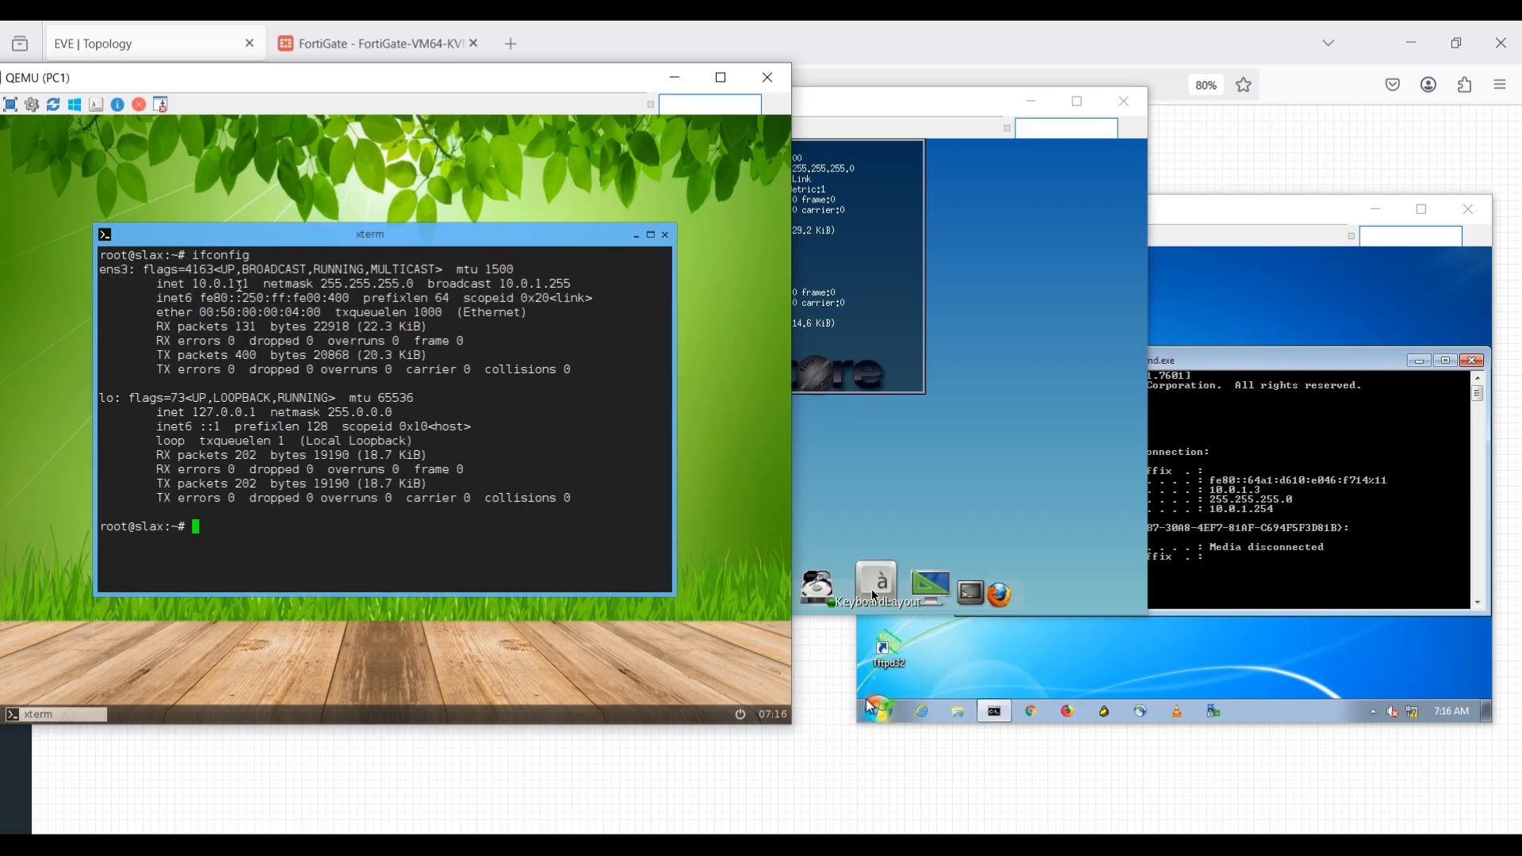
Ping PC2 at 10.0.1.2 from the PC1 terminal and stop the ping after several replies.
left_click(957, 370)
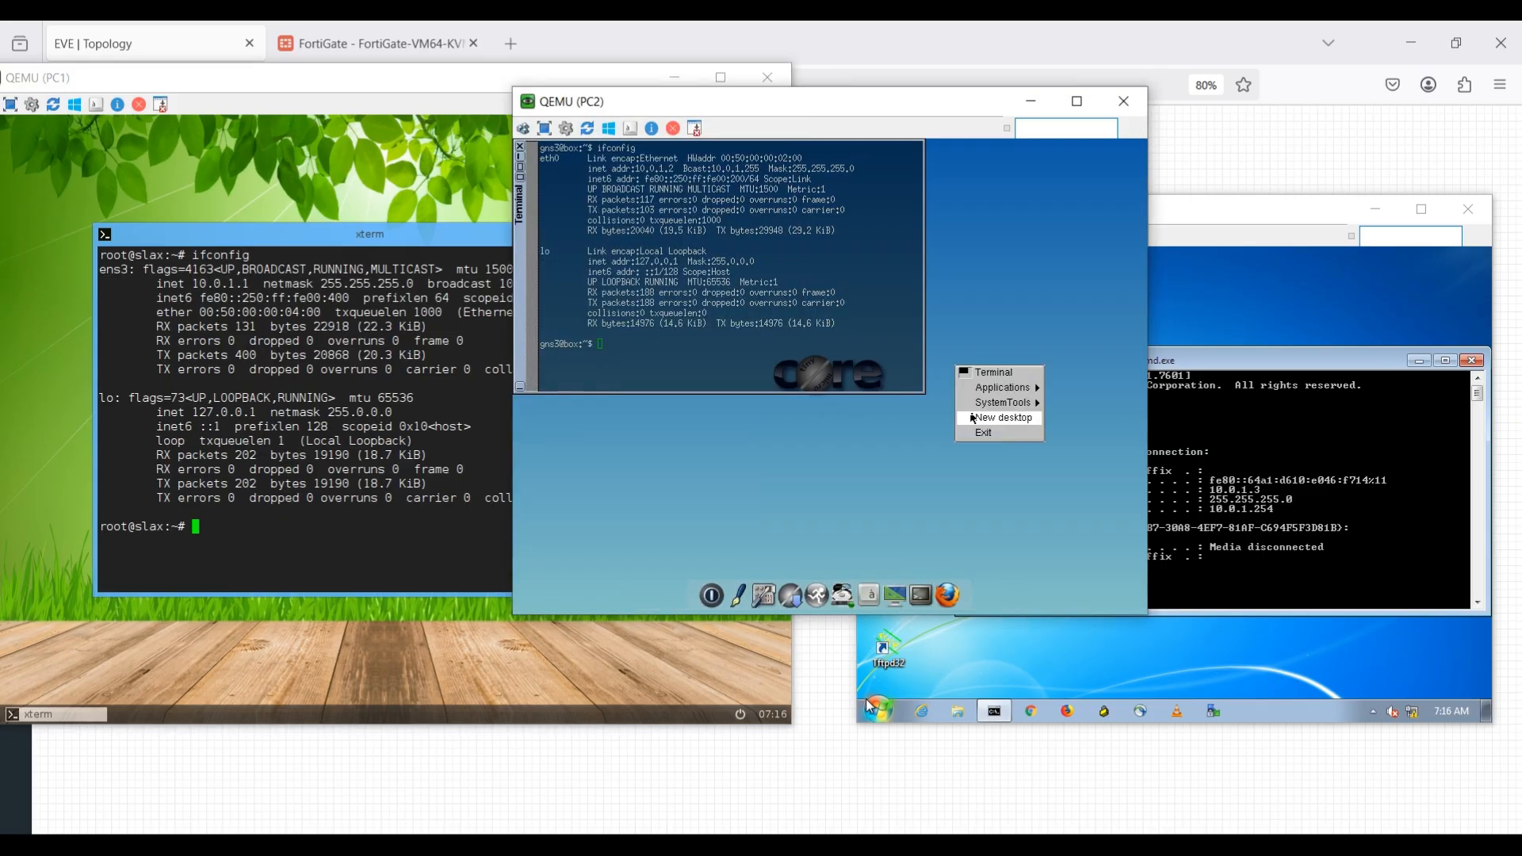
left_click(811, 481)
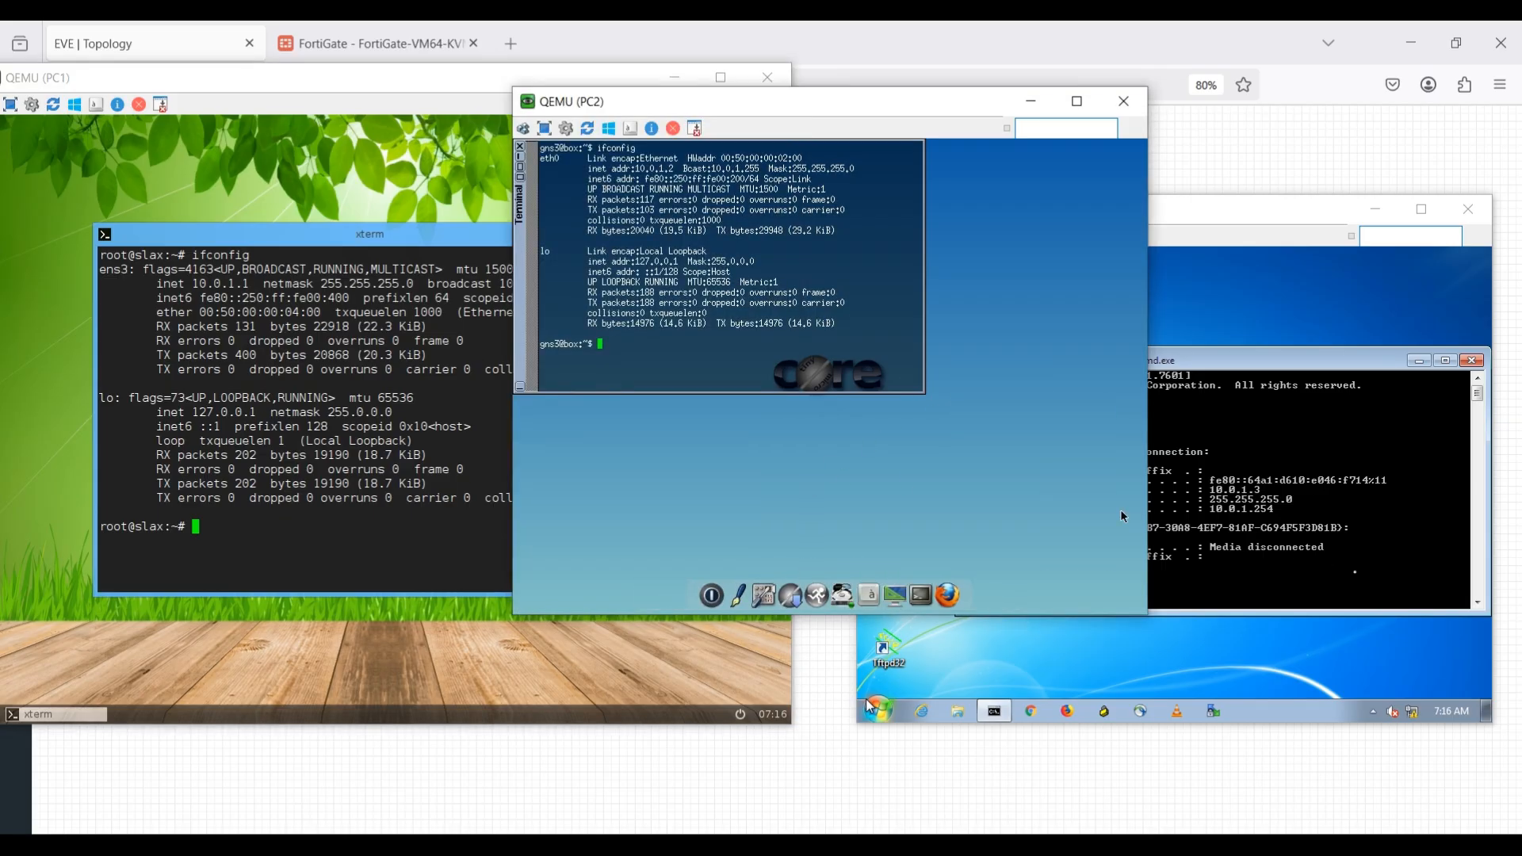
left_click(294, 534)
type("pi")
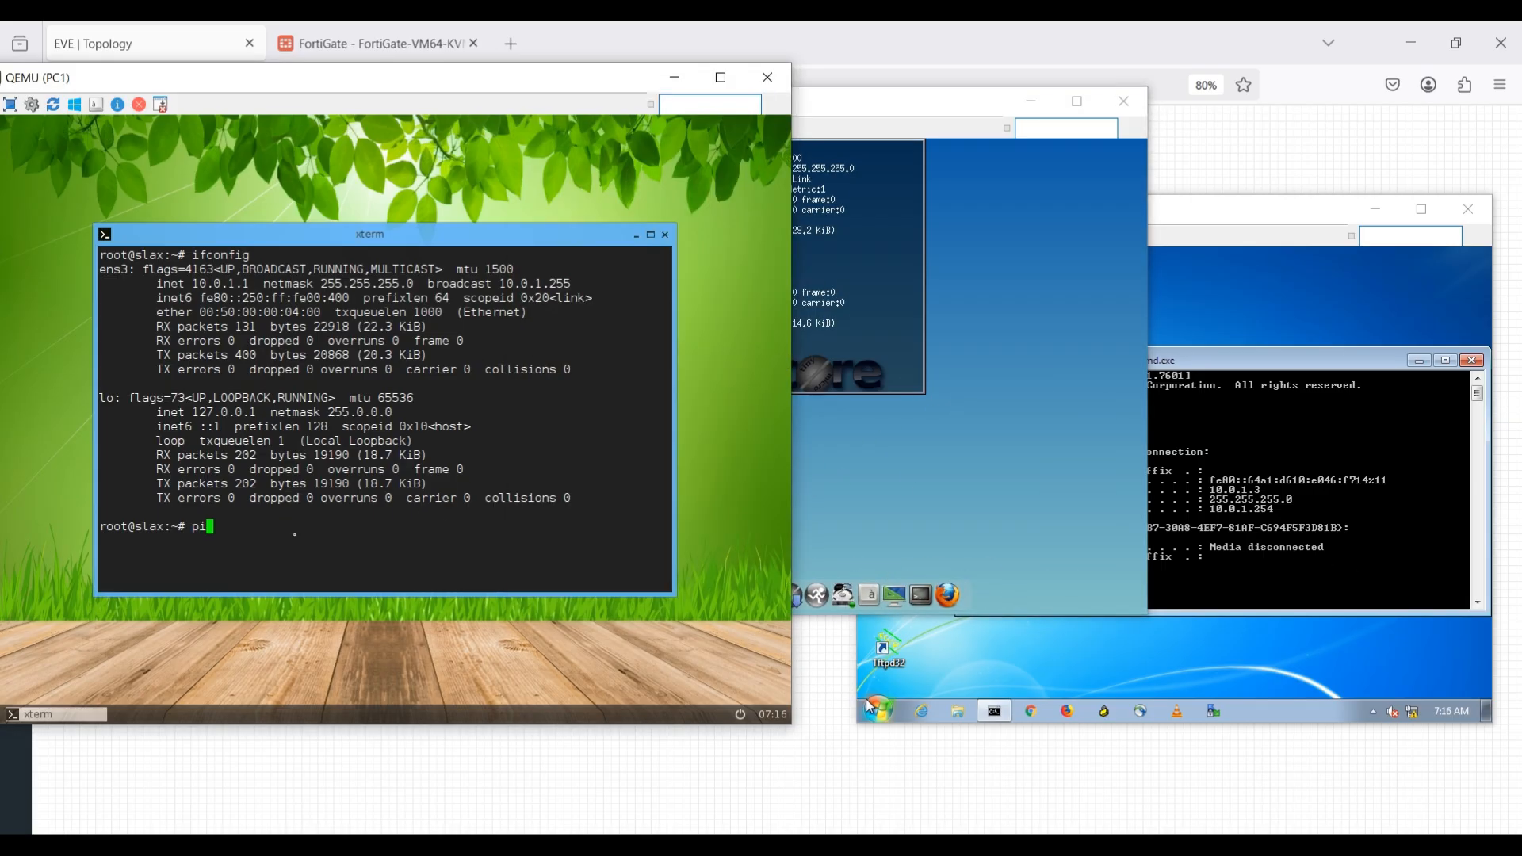
type("ng 10.0.1.2")
key("Return")
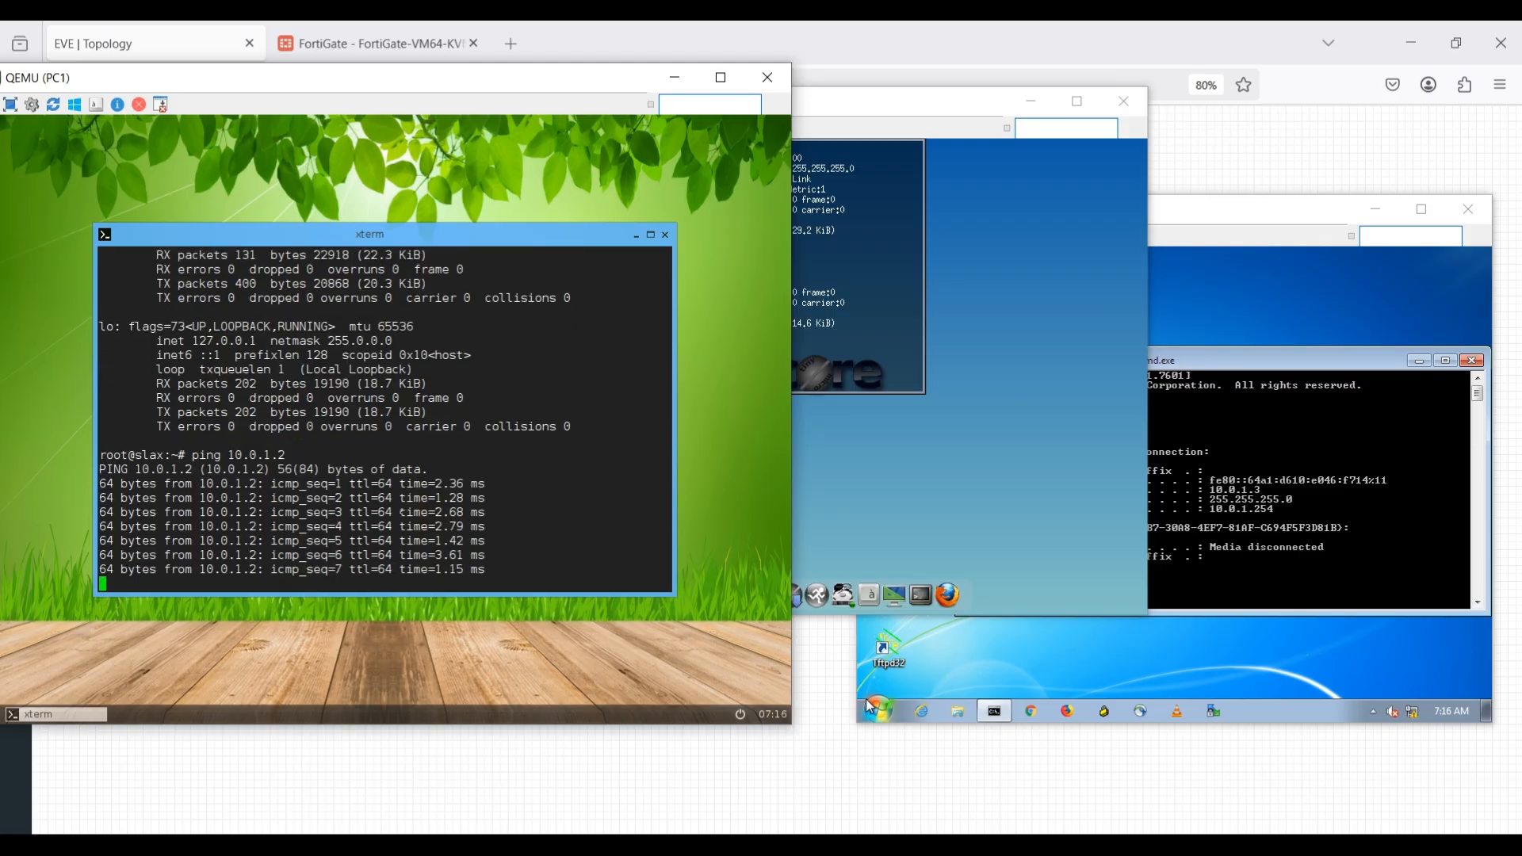
key("ctrl+c")
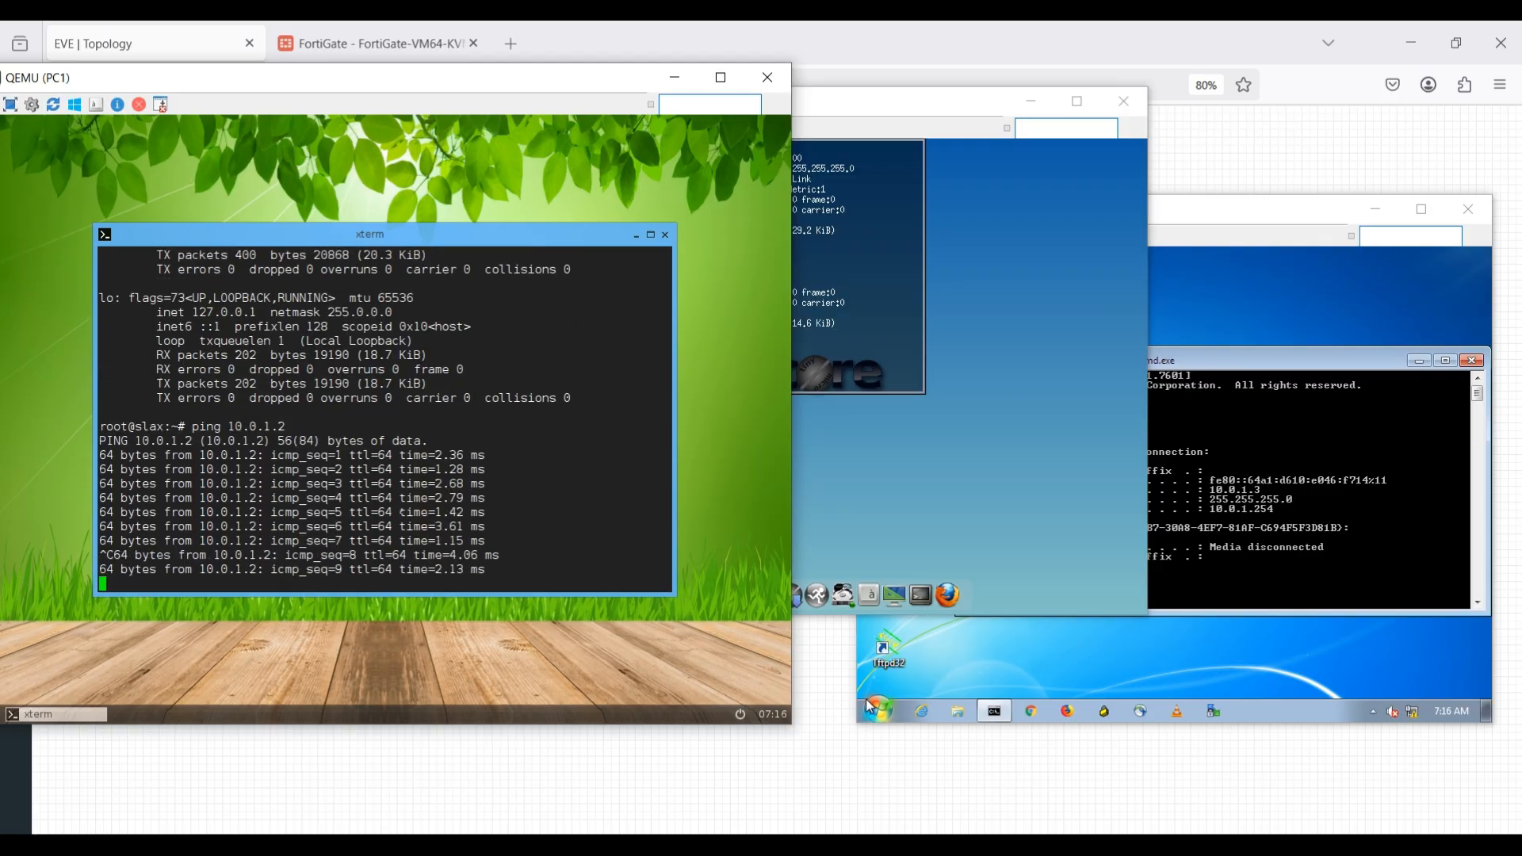
key("ctrl+c")
Ping PC3 at 10.0.1.3 from the PC1 terminal.
key("Up")
key("BackSpace")
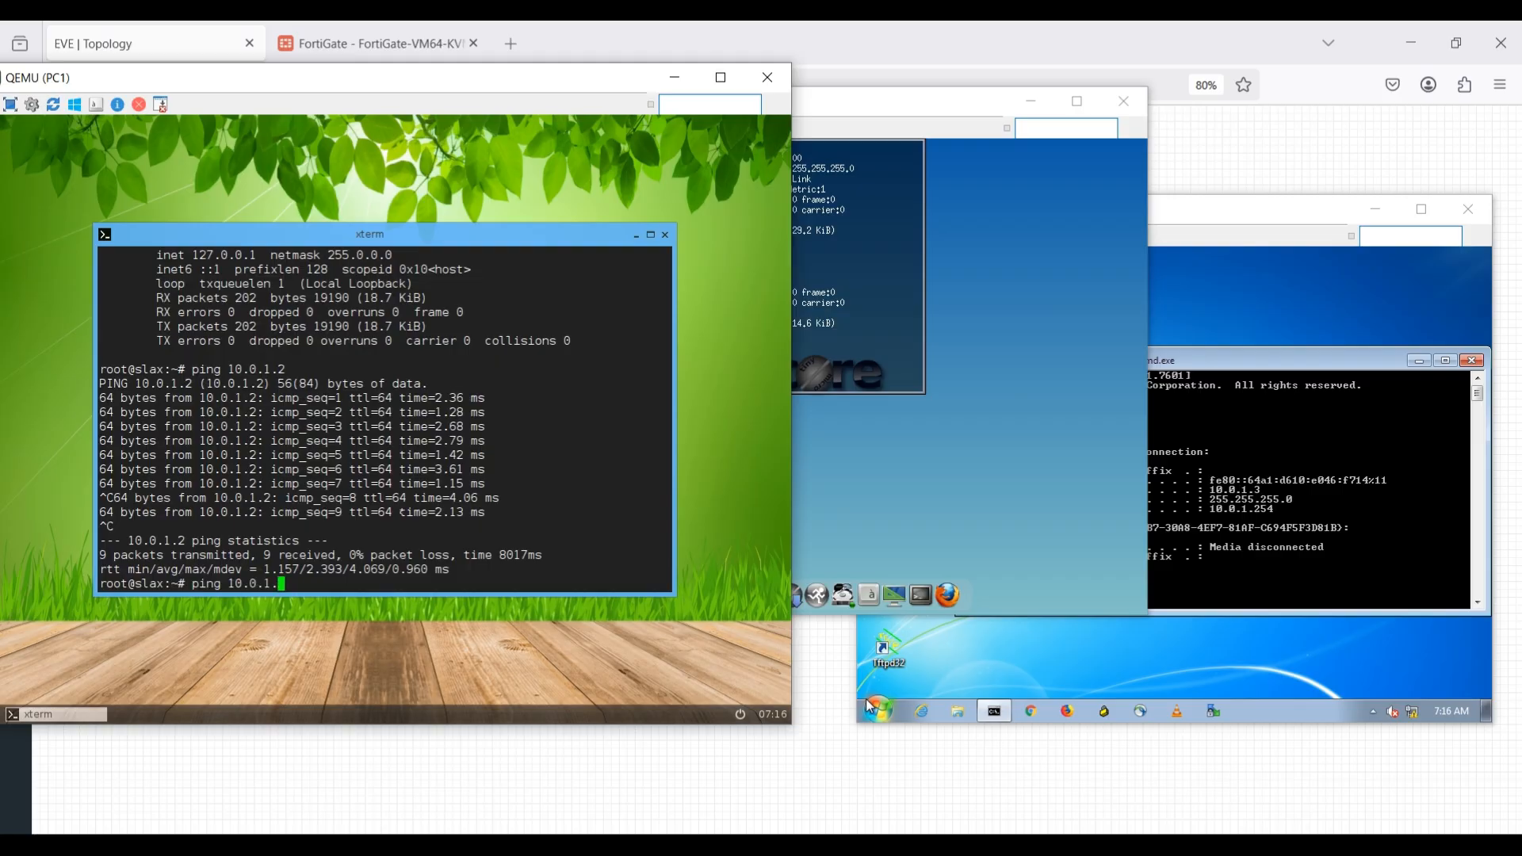
type("3")
key("Return")
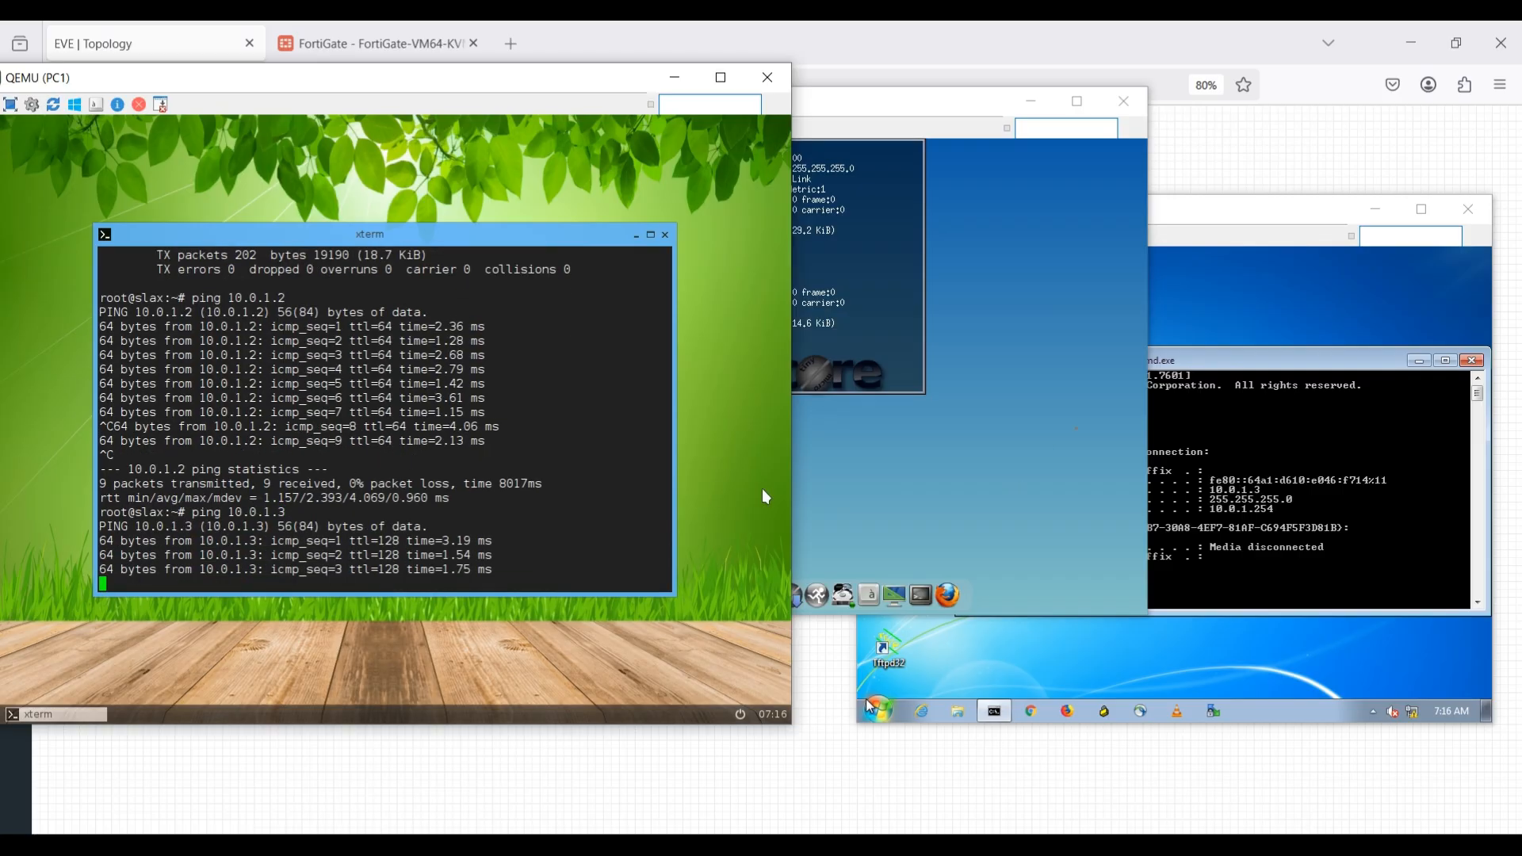
Ping PC1 at 10.0.1.1 from the PC2 terminal and stop the ping after a few replies.
right_click(982, 432)
left_click(642, 349)
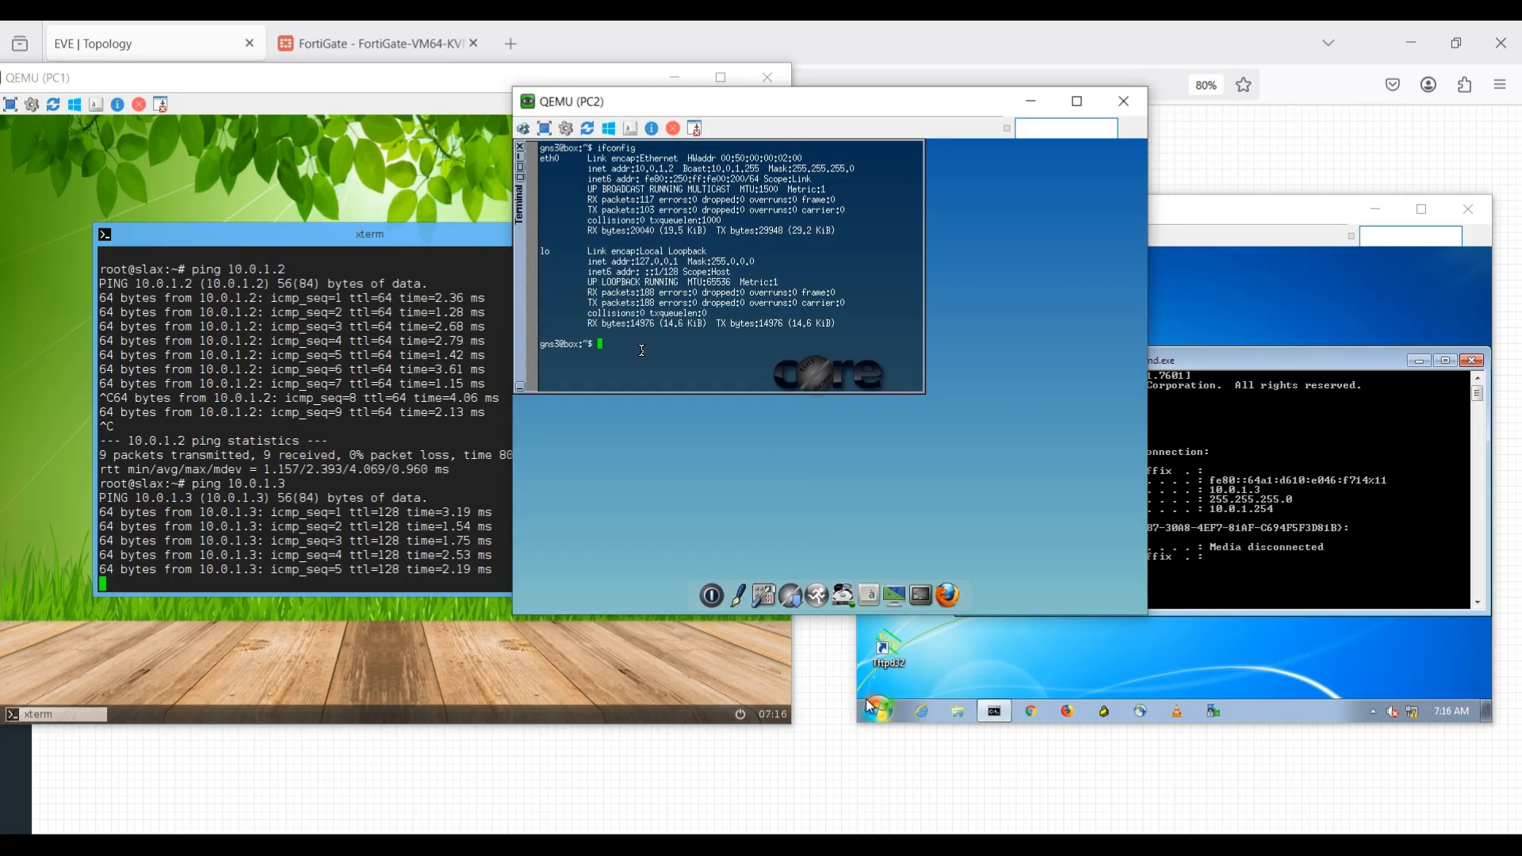
type("ping ")
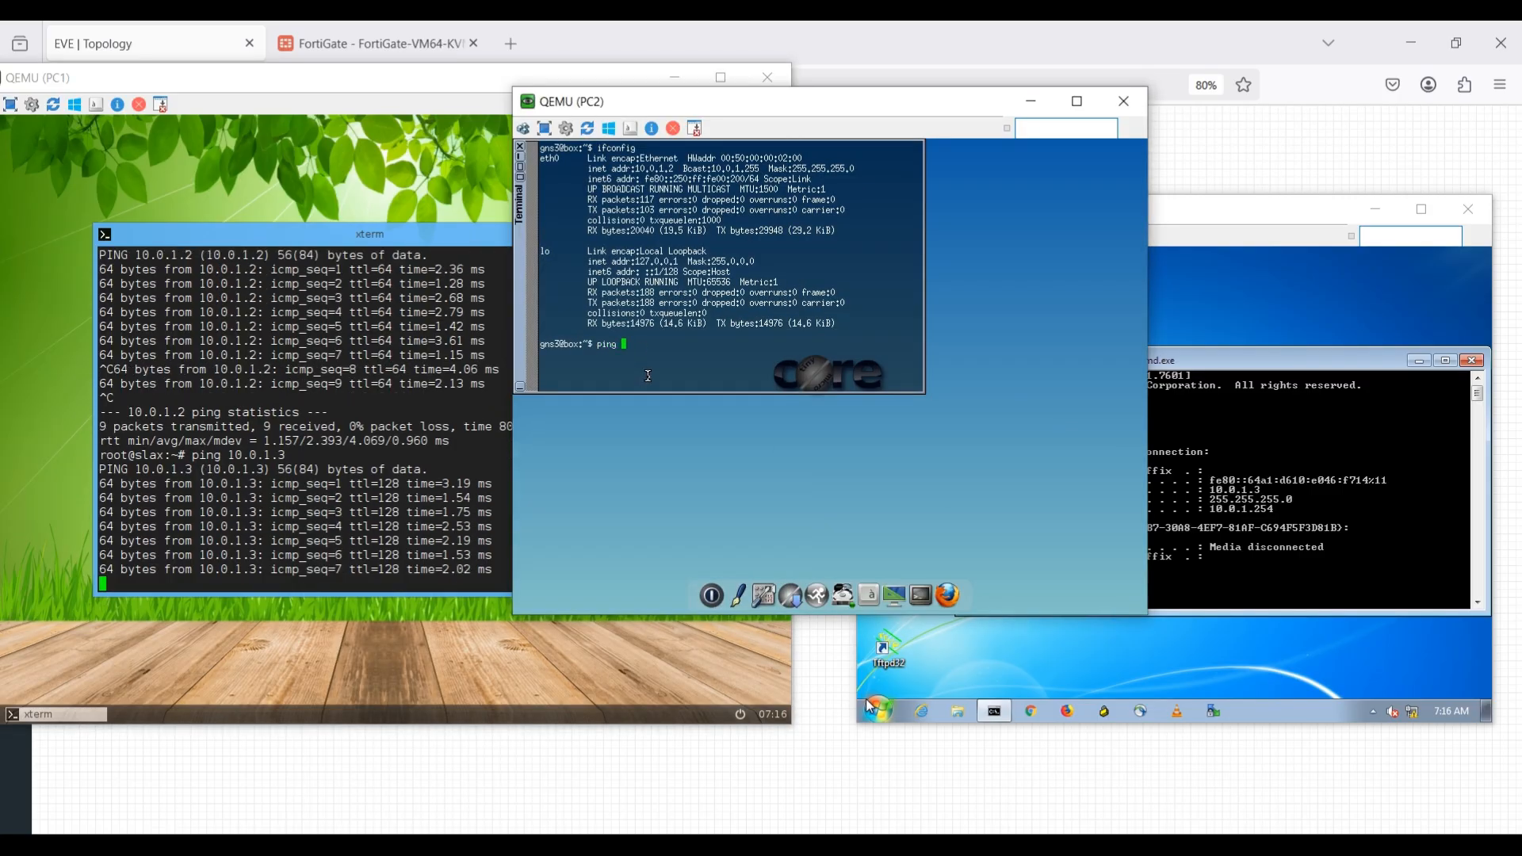
type("10")
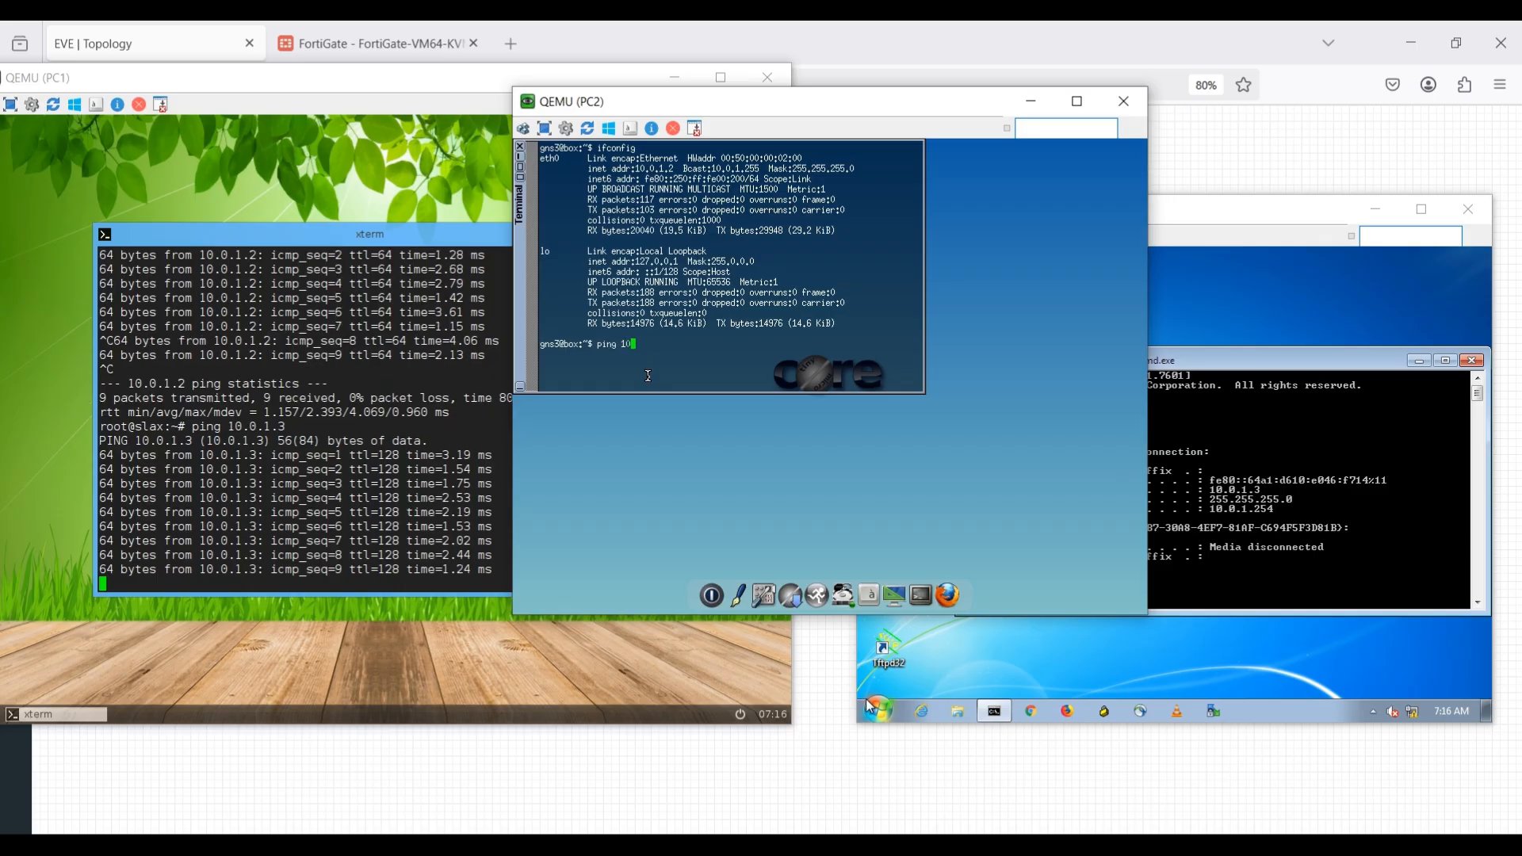
type(".0.1.1")
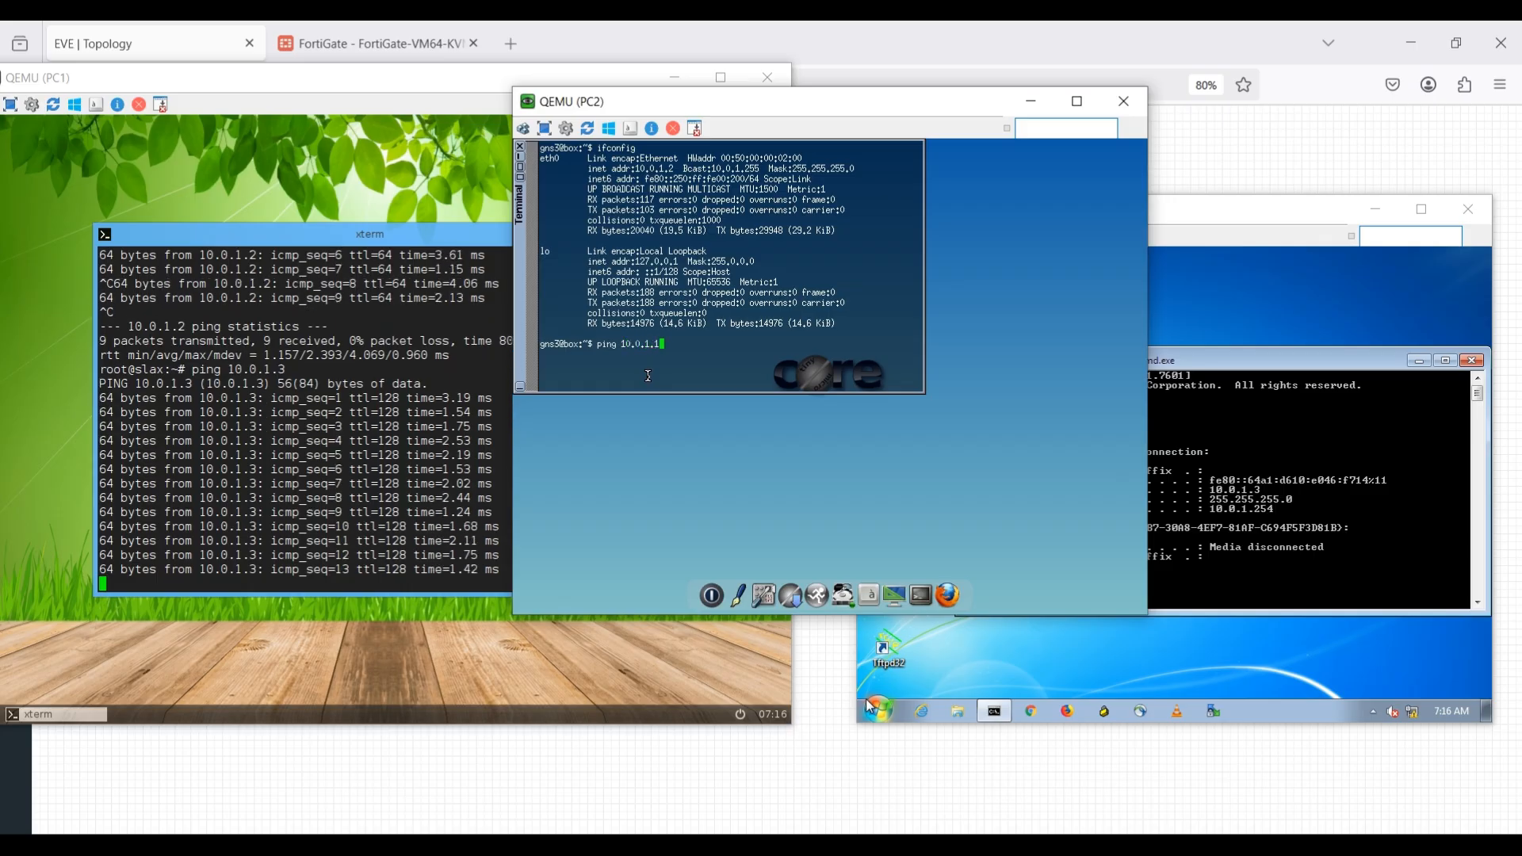
key("Return")
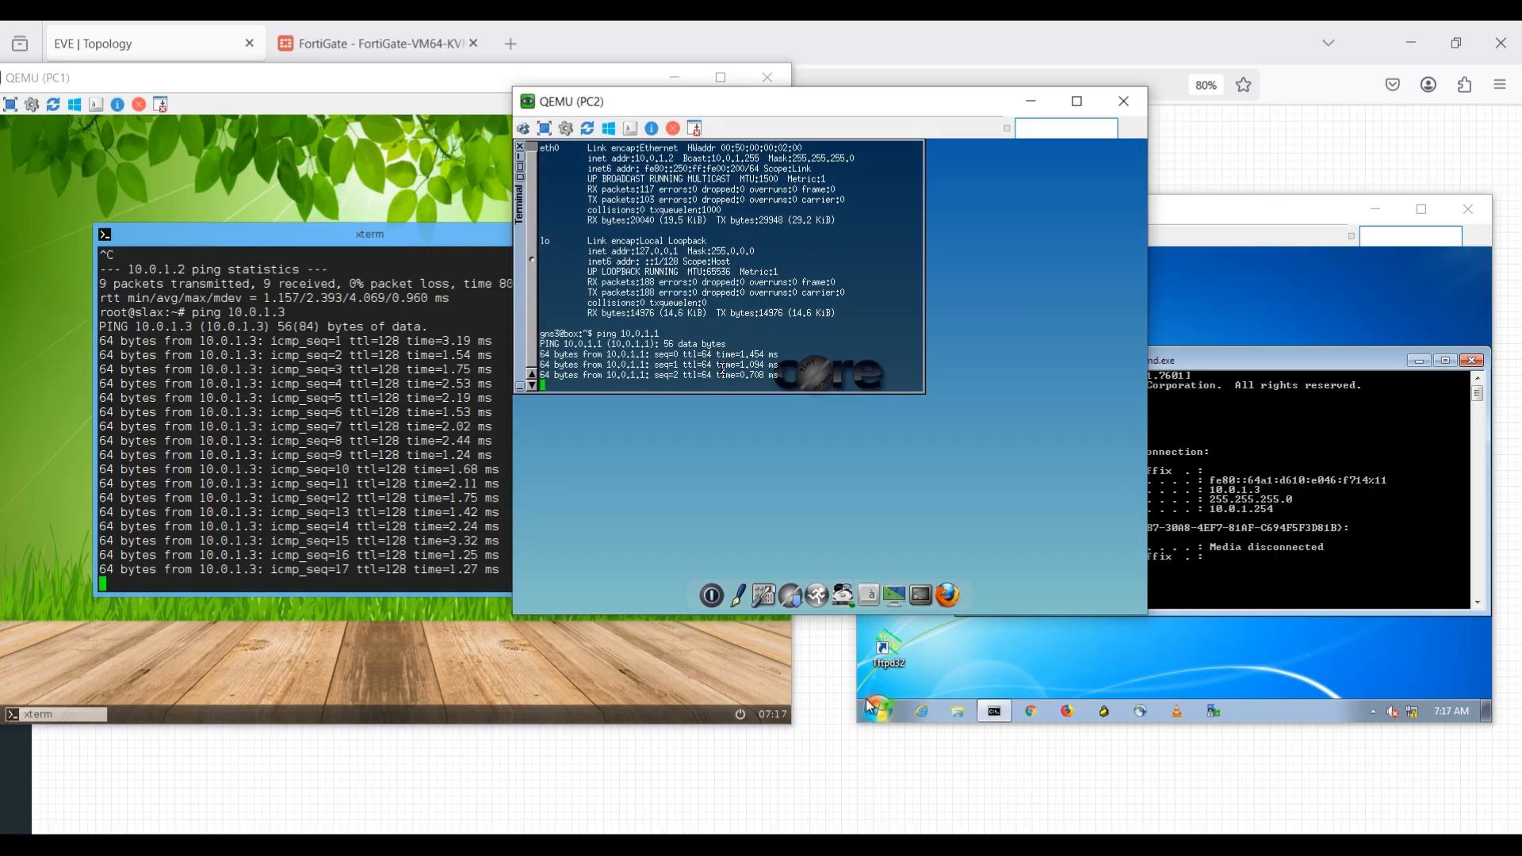
key("ctrl+c")
Ping PC3 at 10.0.1.3 from the PC2 terminal.
key("Up")
key("BackSpace")
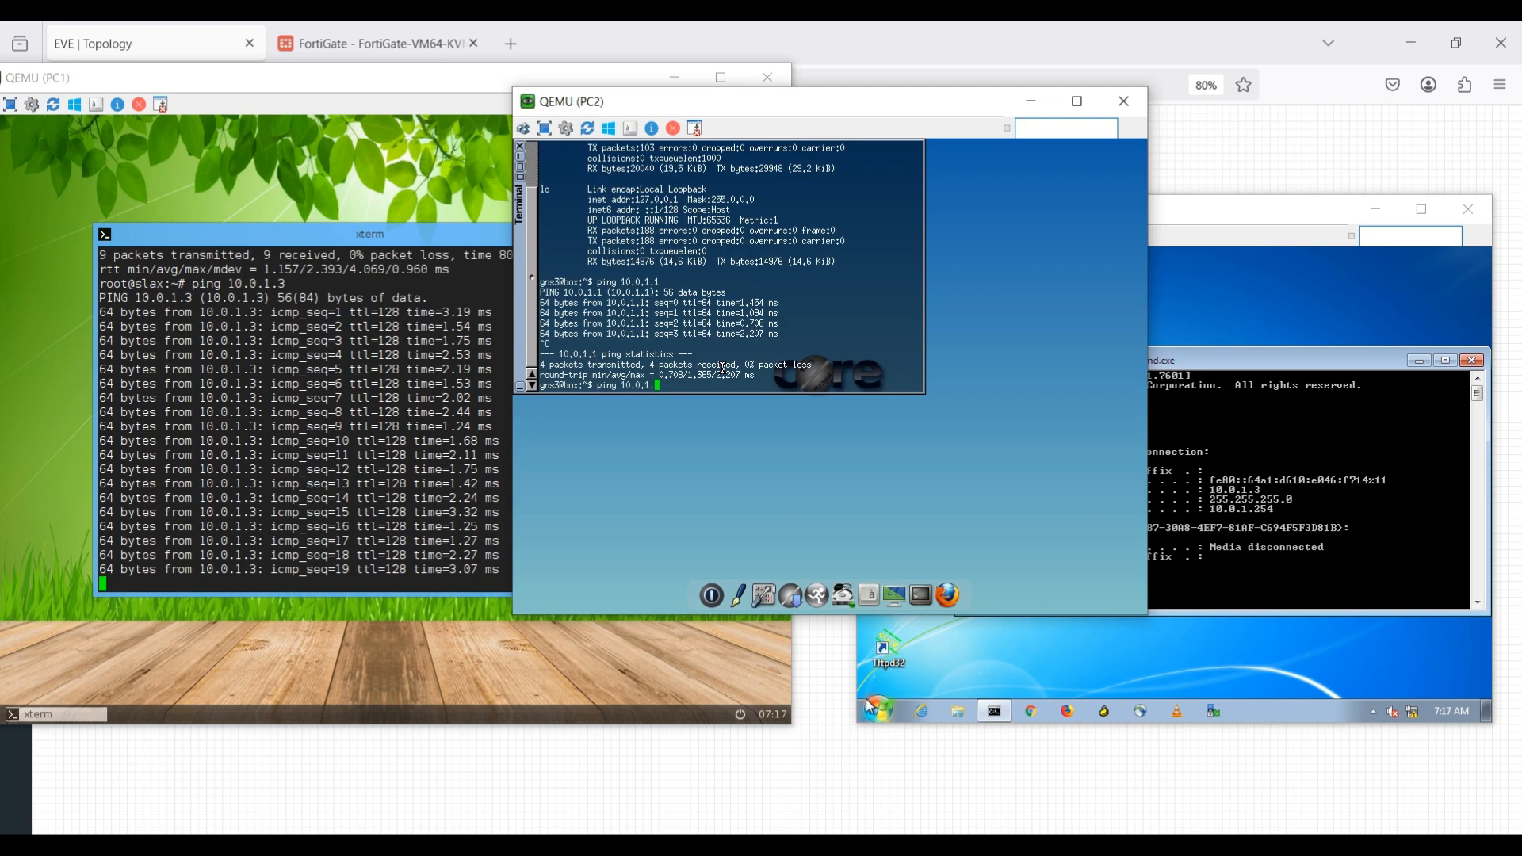
type("3")
key("Return")
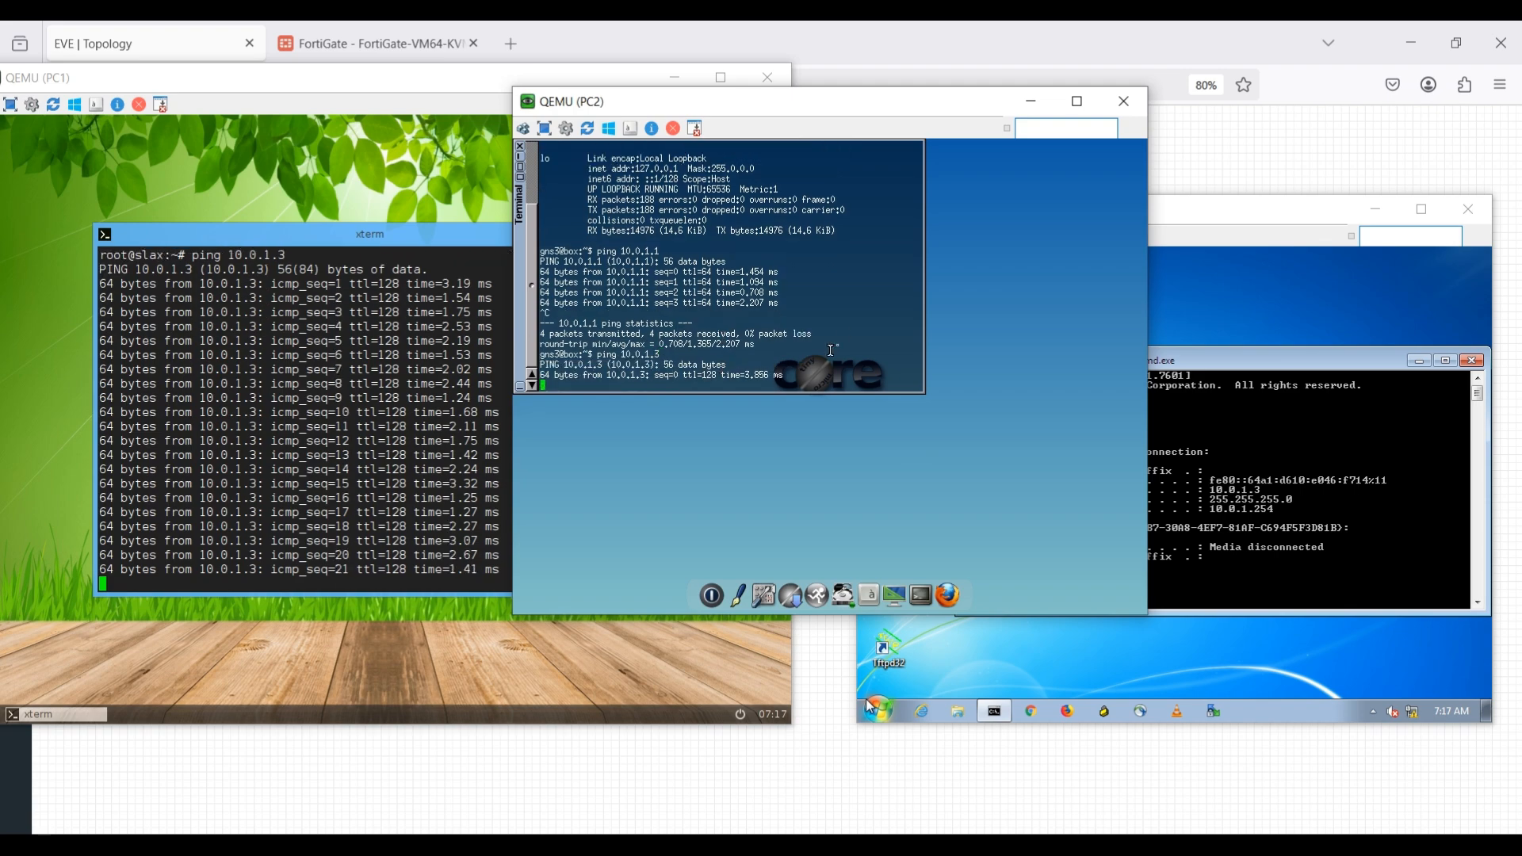
Ping PC1 at 10.0.1.1 from the PC3 command prompt and stop the ping after a few replies.
left_click(1331, 456)
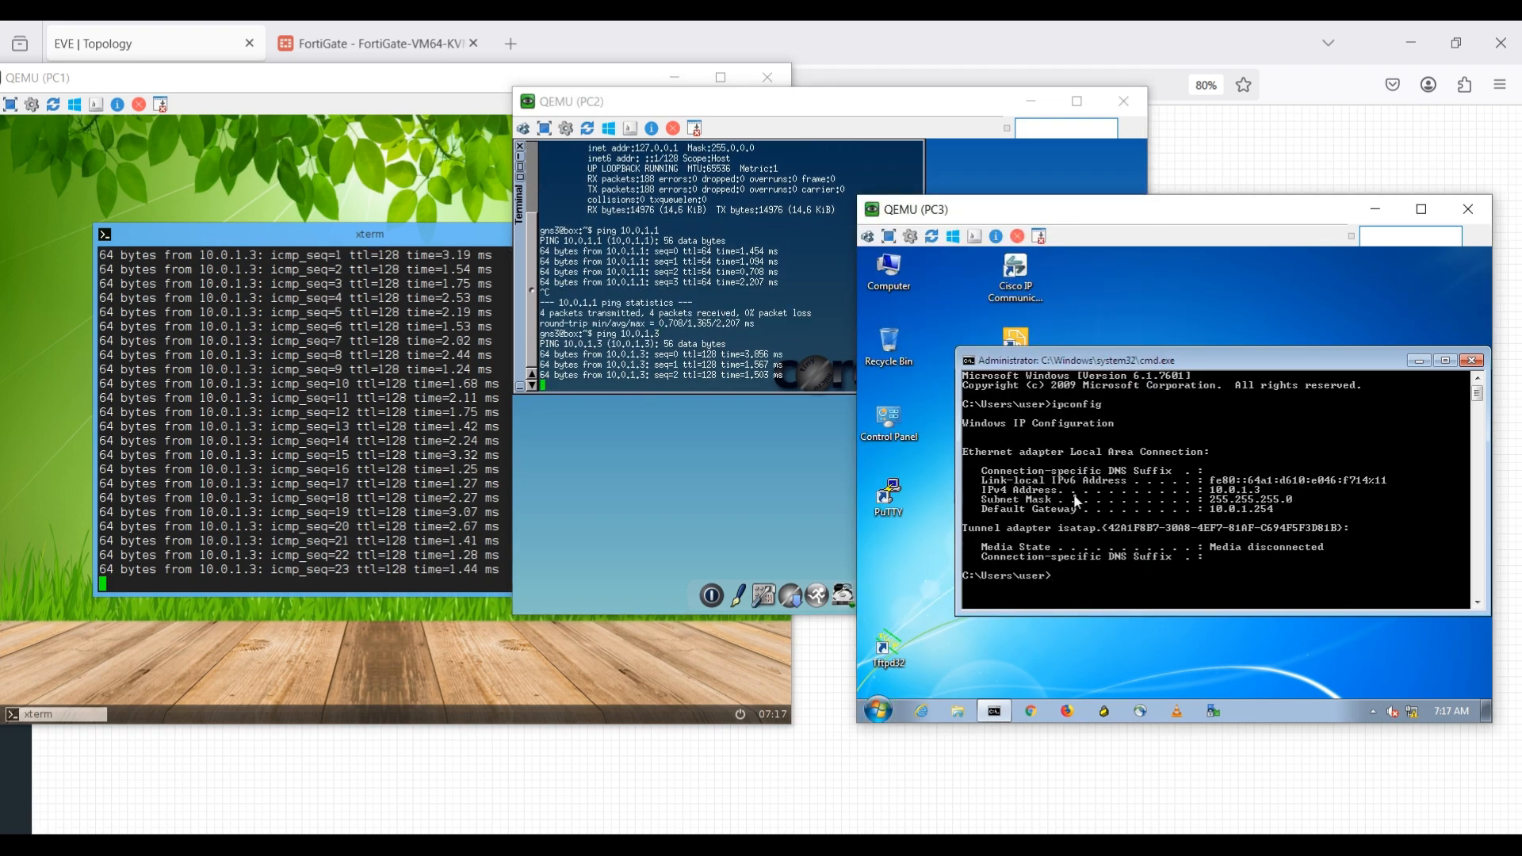
type("ping")
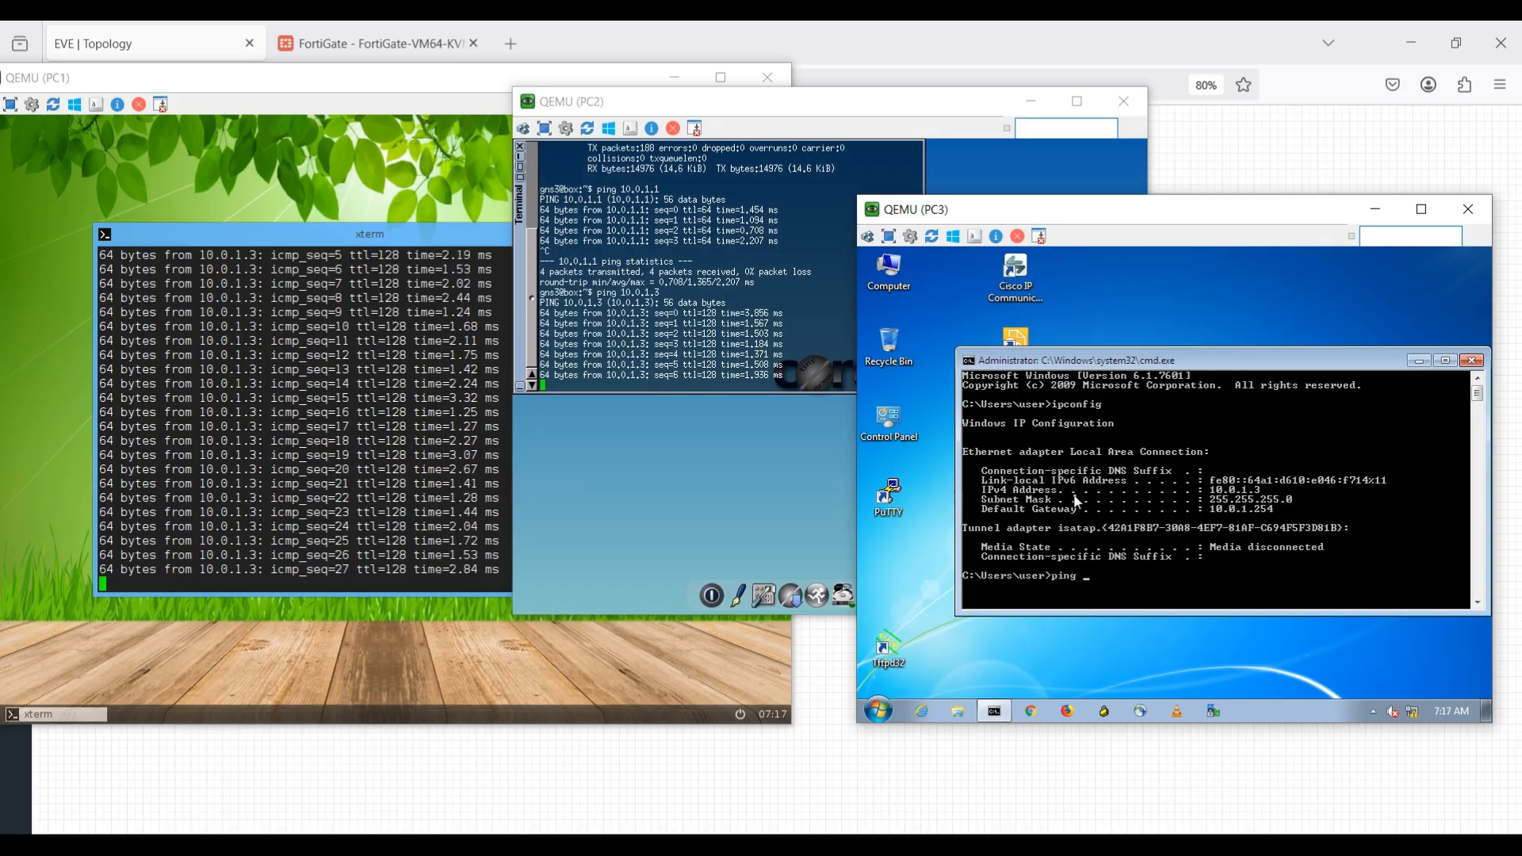
type(" 10.0")
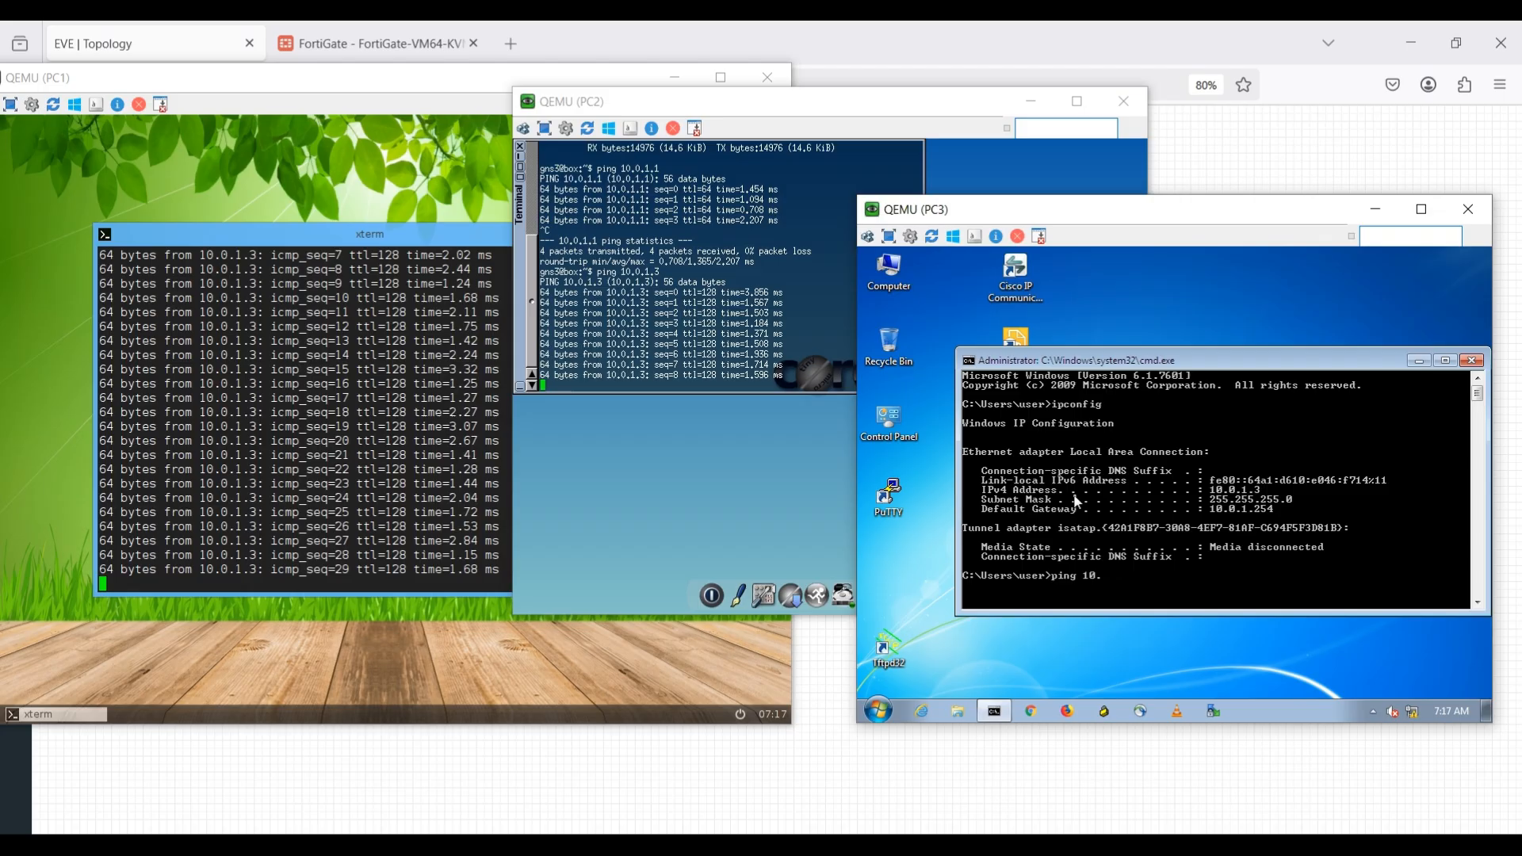
type(".1.1")
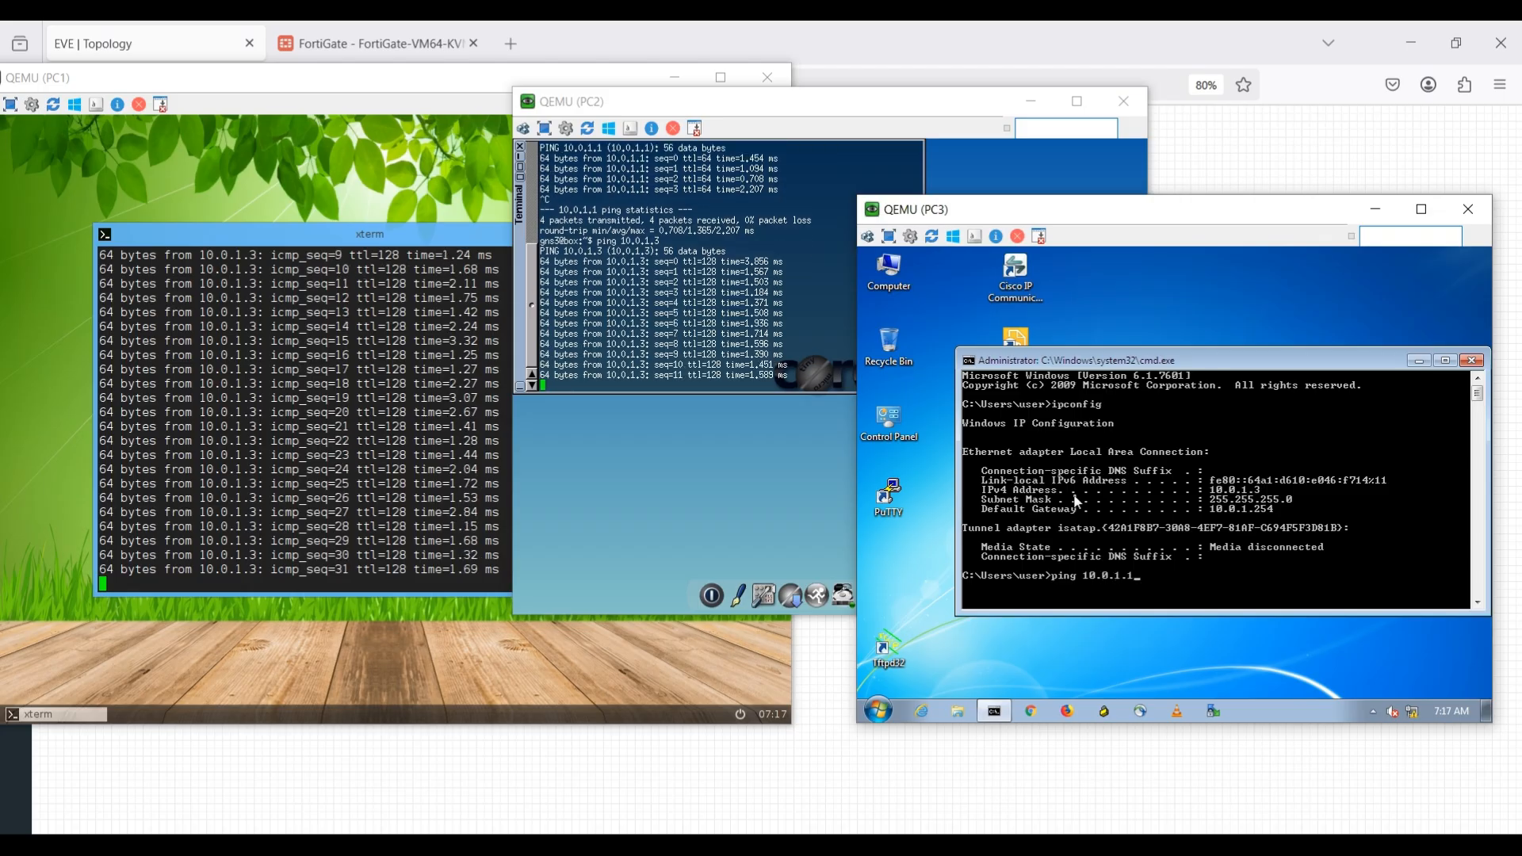
key("Return")
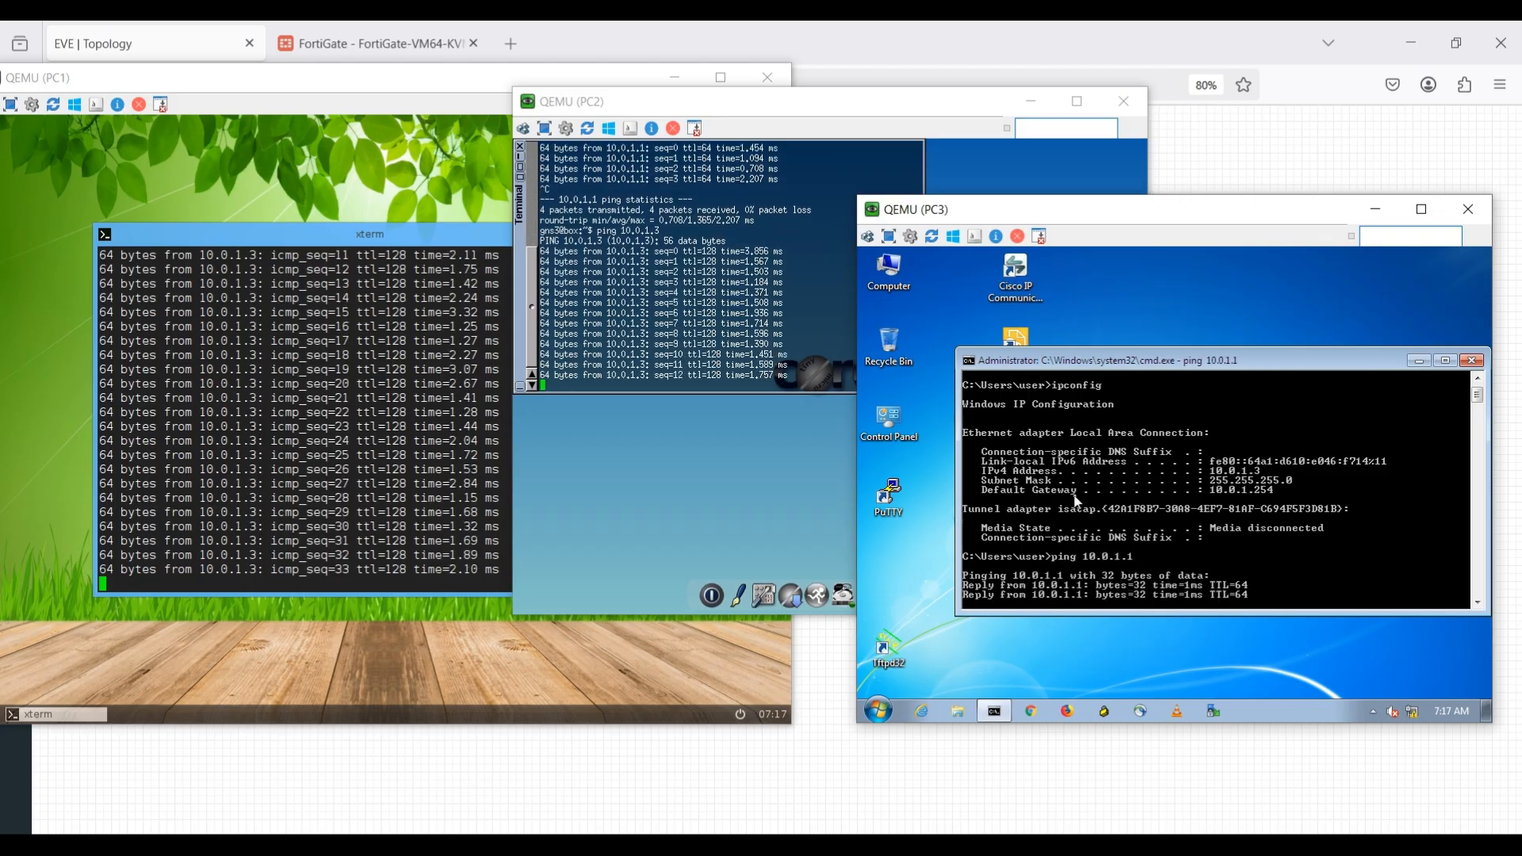
key("ctrl+c")
Ping PC2 at 10.0.1.2 from the PC3 command prompt, then return to the EVE topology.
key("Up")
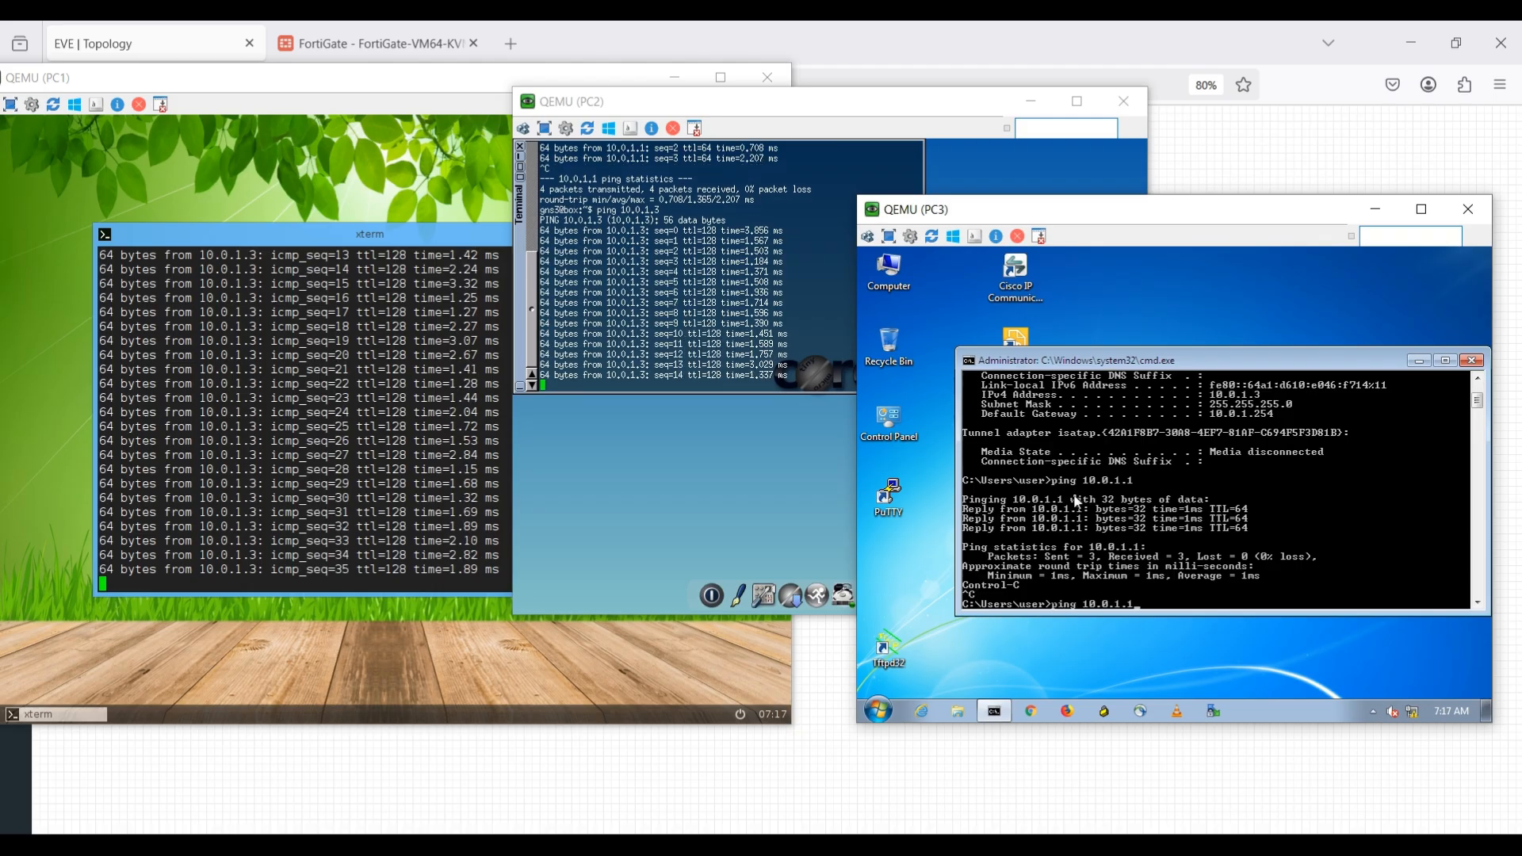
key("BackSpace")
type("2")
key("Return")
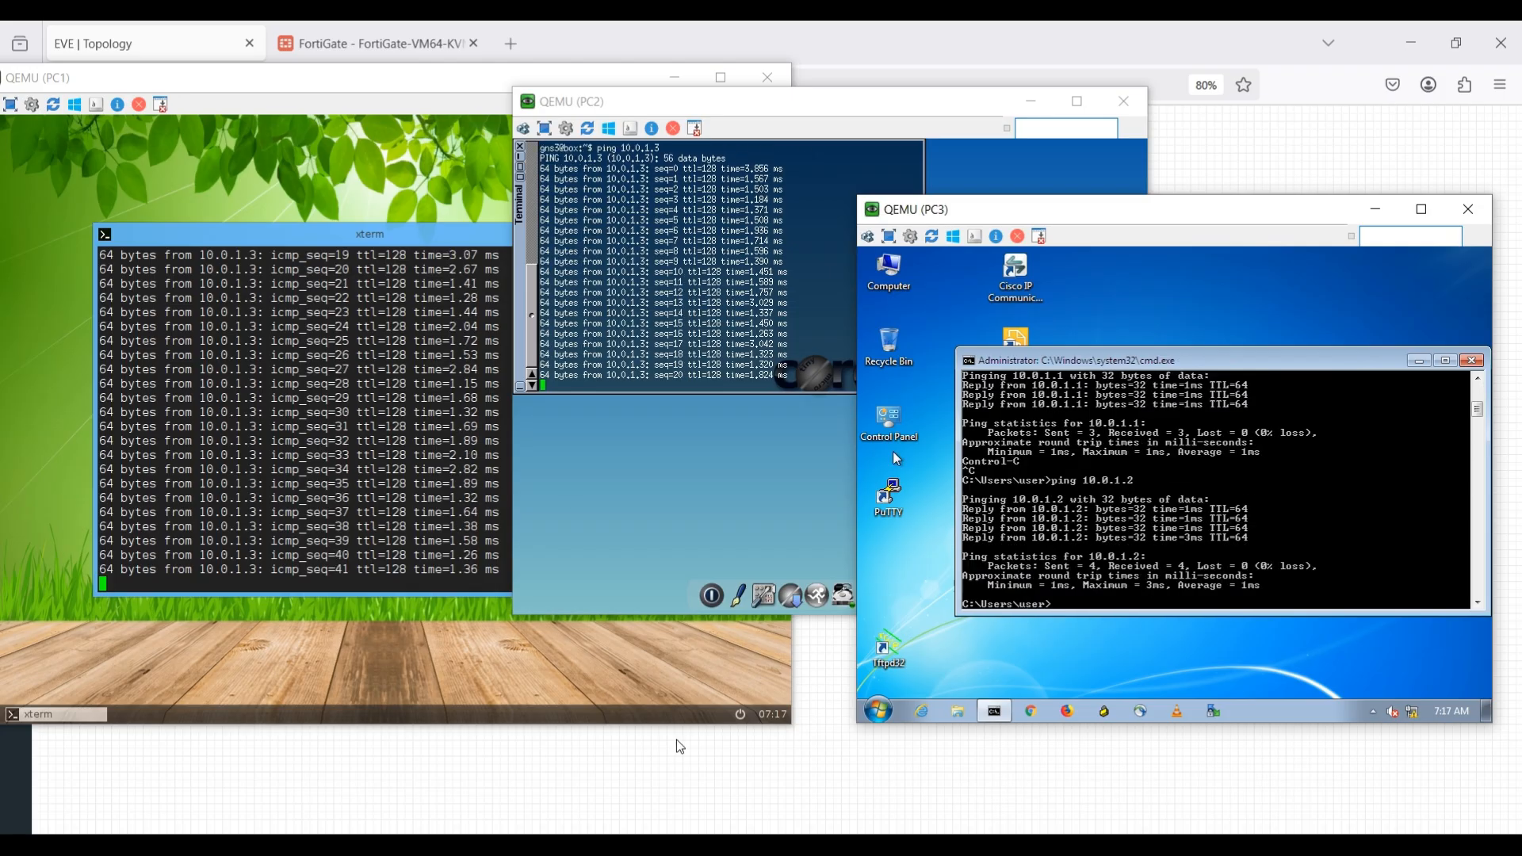
left_click(687, 785)
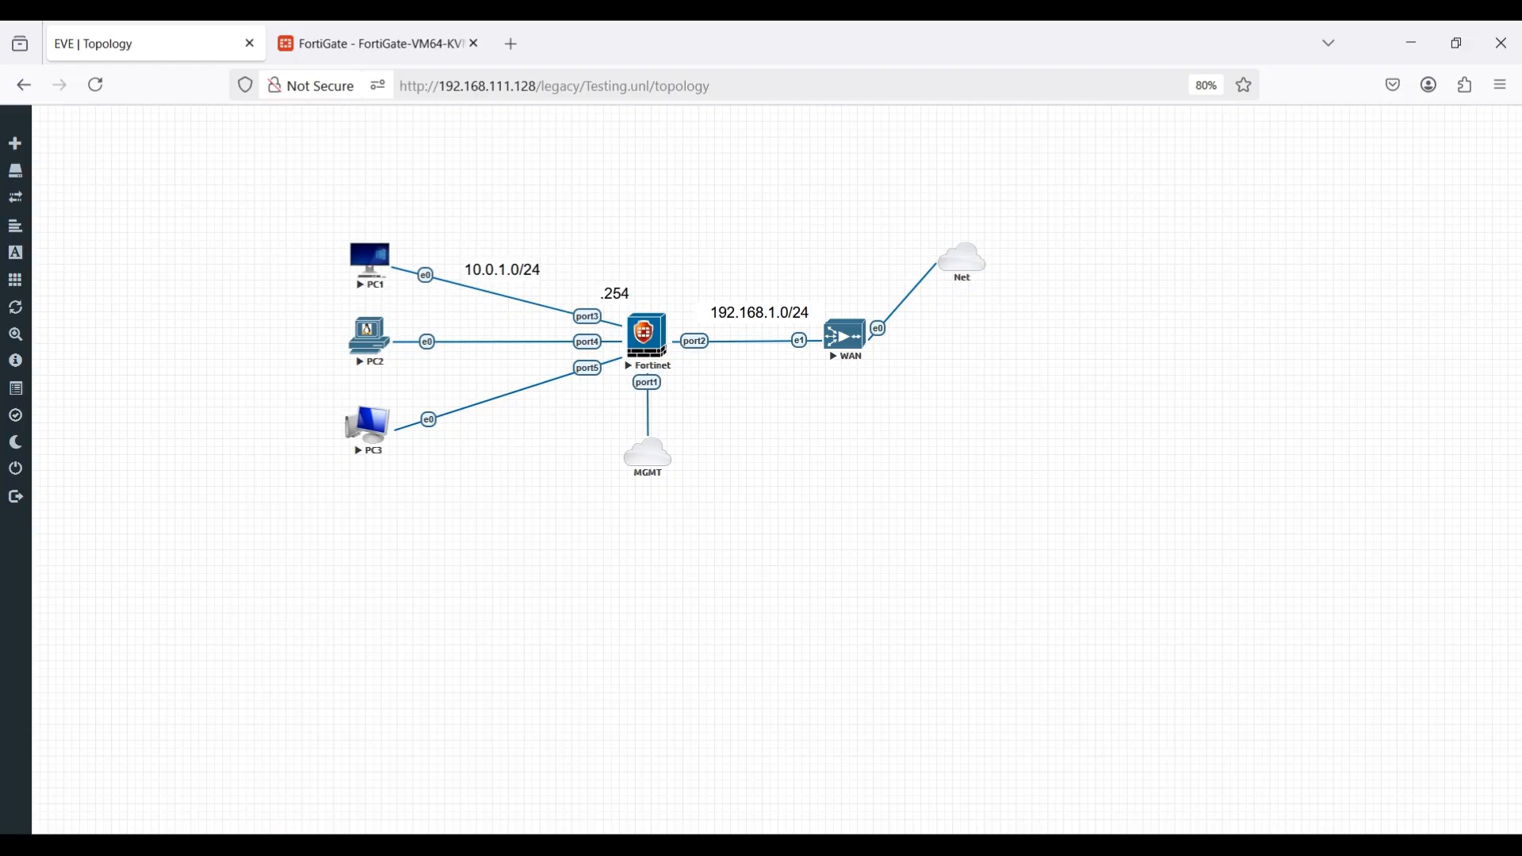
In FortiGate, start a static route for destination 0.0.0.0/0.0.0.0 with gateway 192.168.1.254 on interface ISP (port2).
mouse_move(899, 847)
left_click(336, 29)
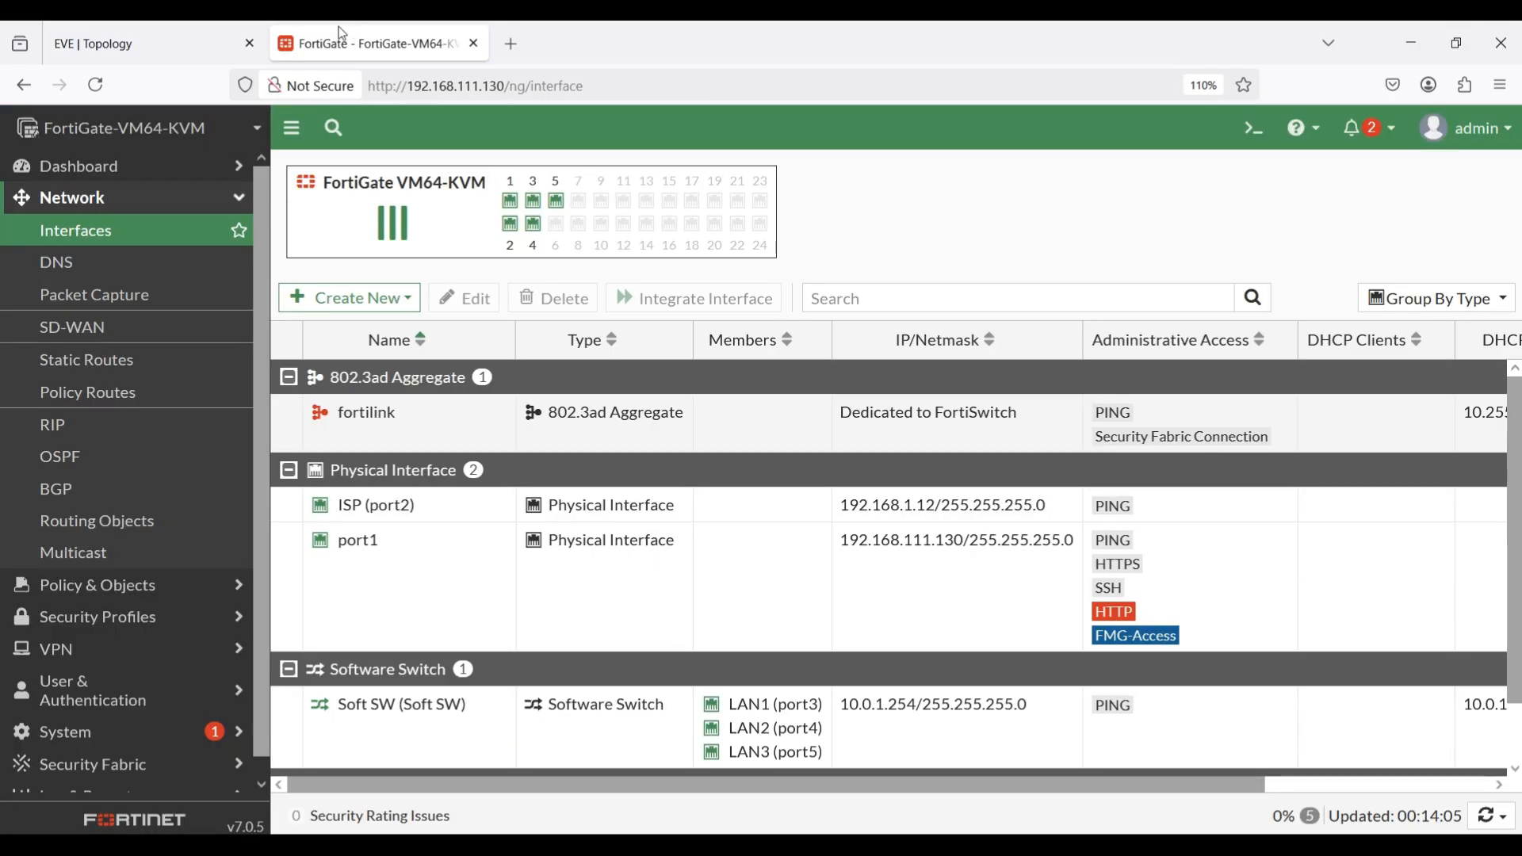
left_click(129, 364)
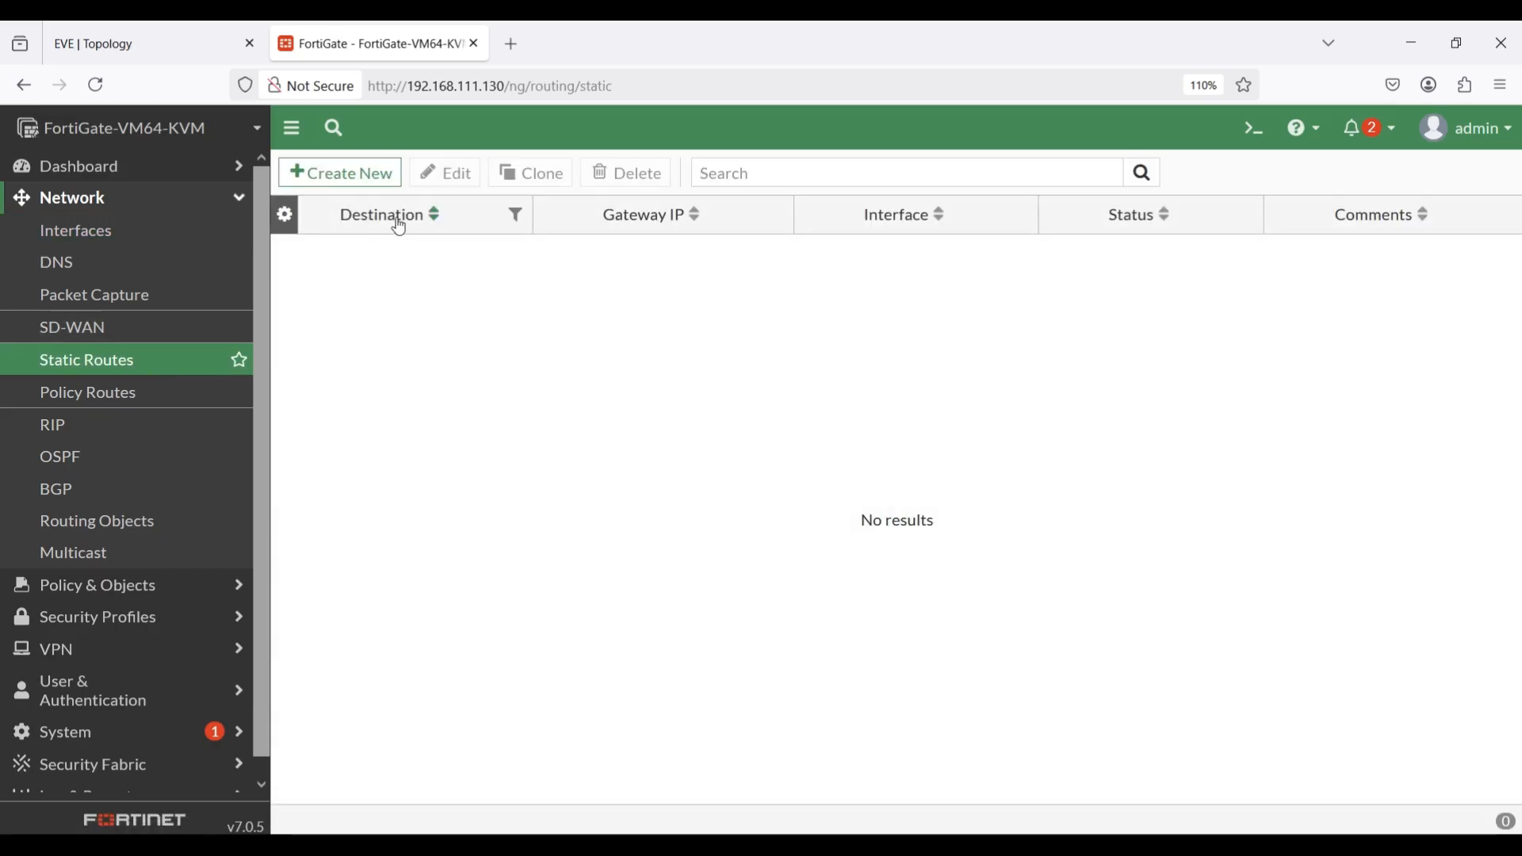
left_click(335, 171)
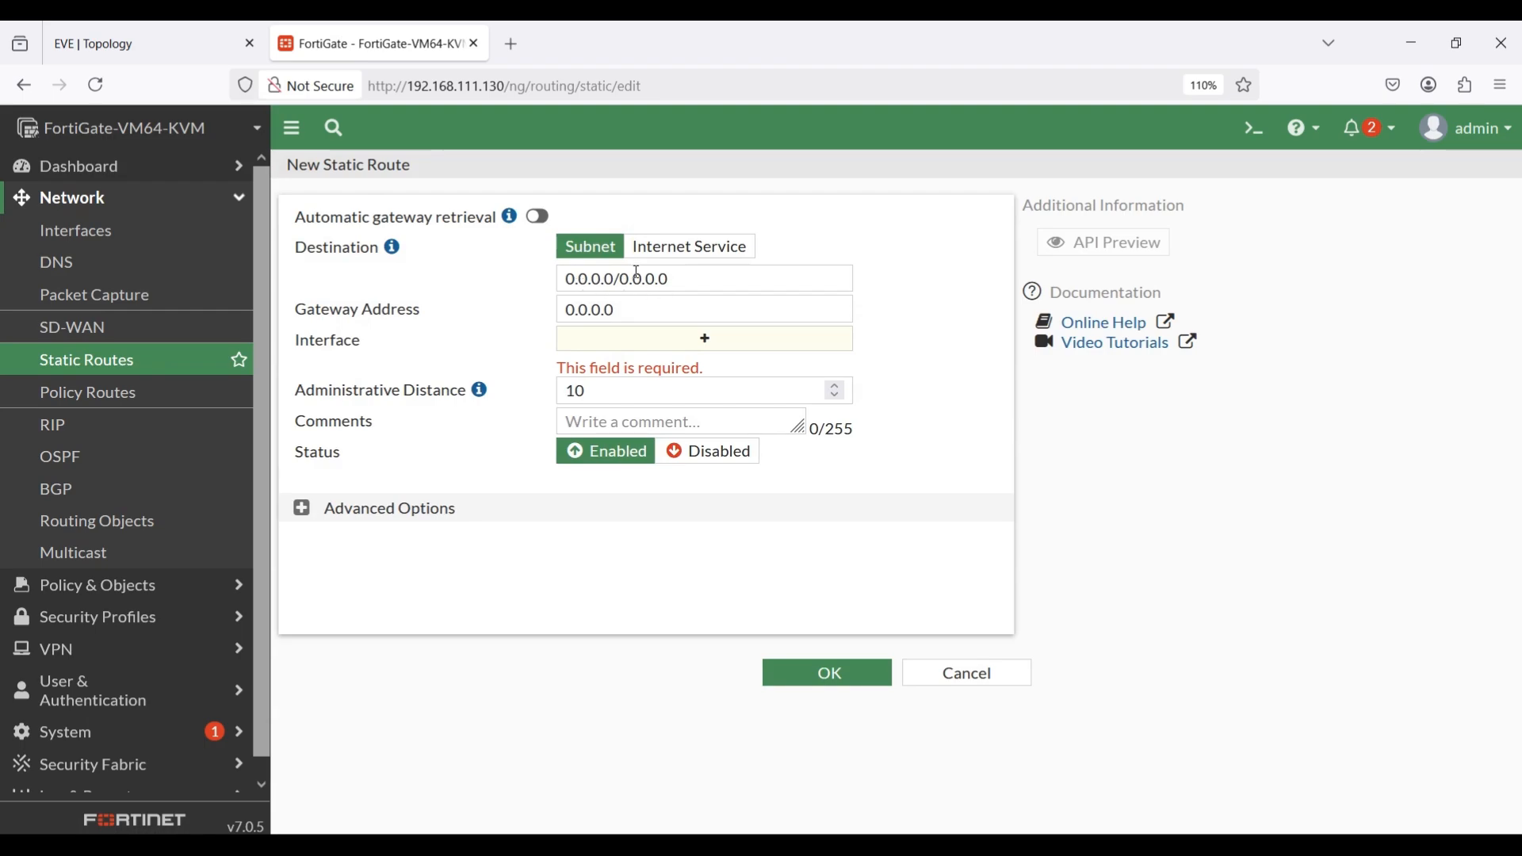
left_click(643, 312)
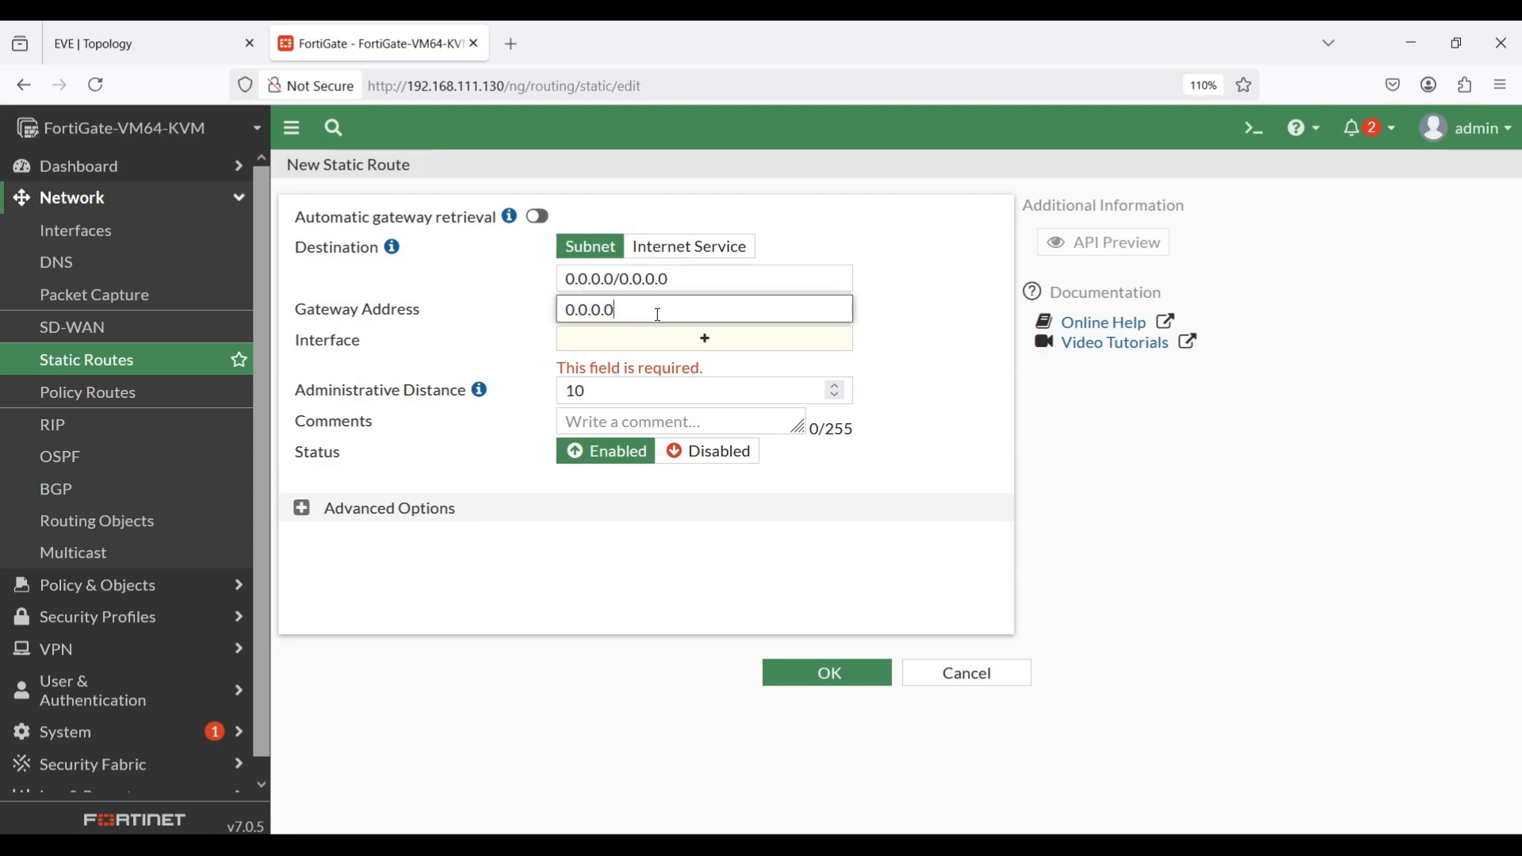
left_click_drag(658, 314, 566, 315)
type("192.168.1.254")
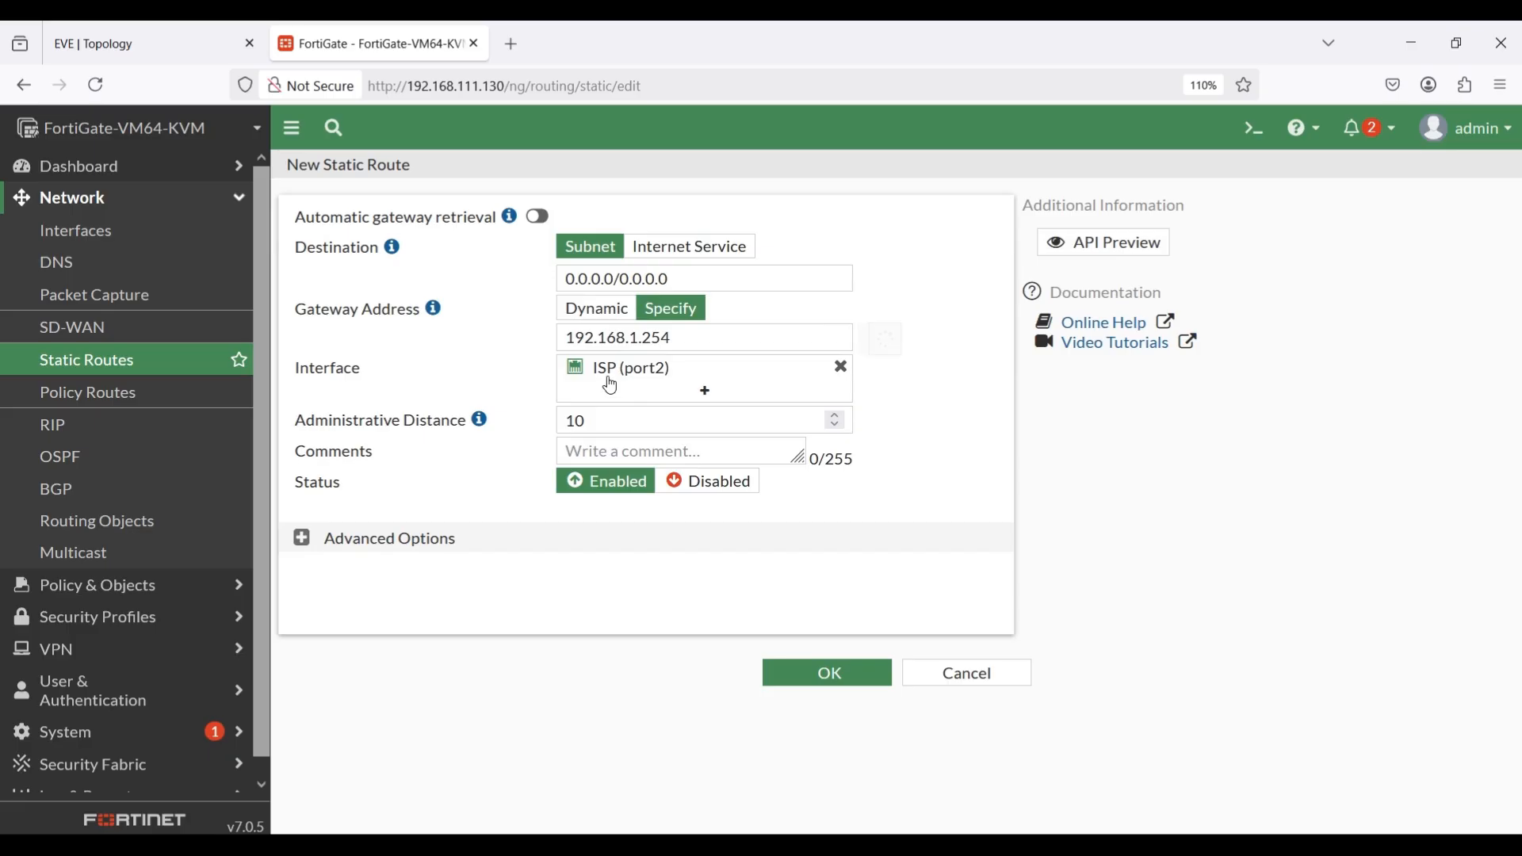
Check the WAN link in the topology, set the static route's administrative distance to 5 and save the route.
left_click(179, 33)
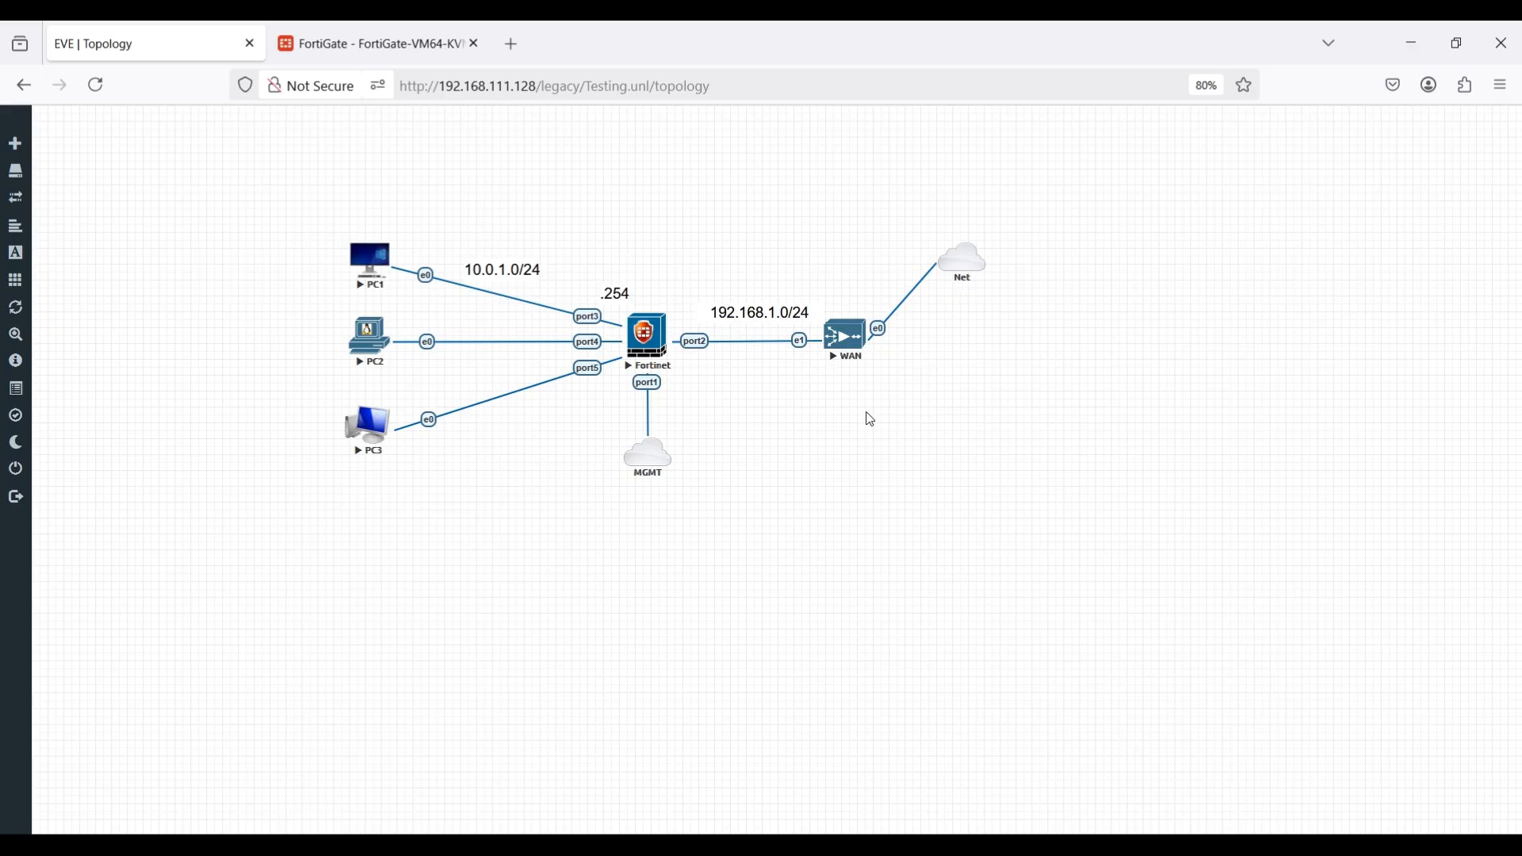
left_click(382, 26)
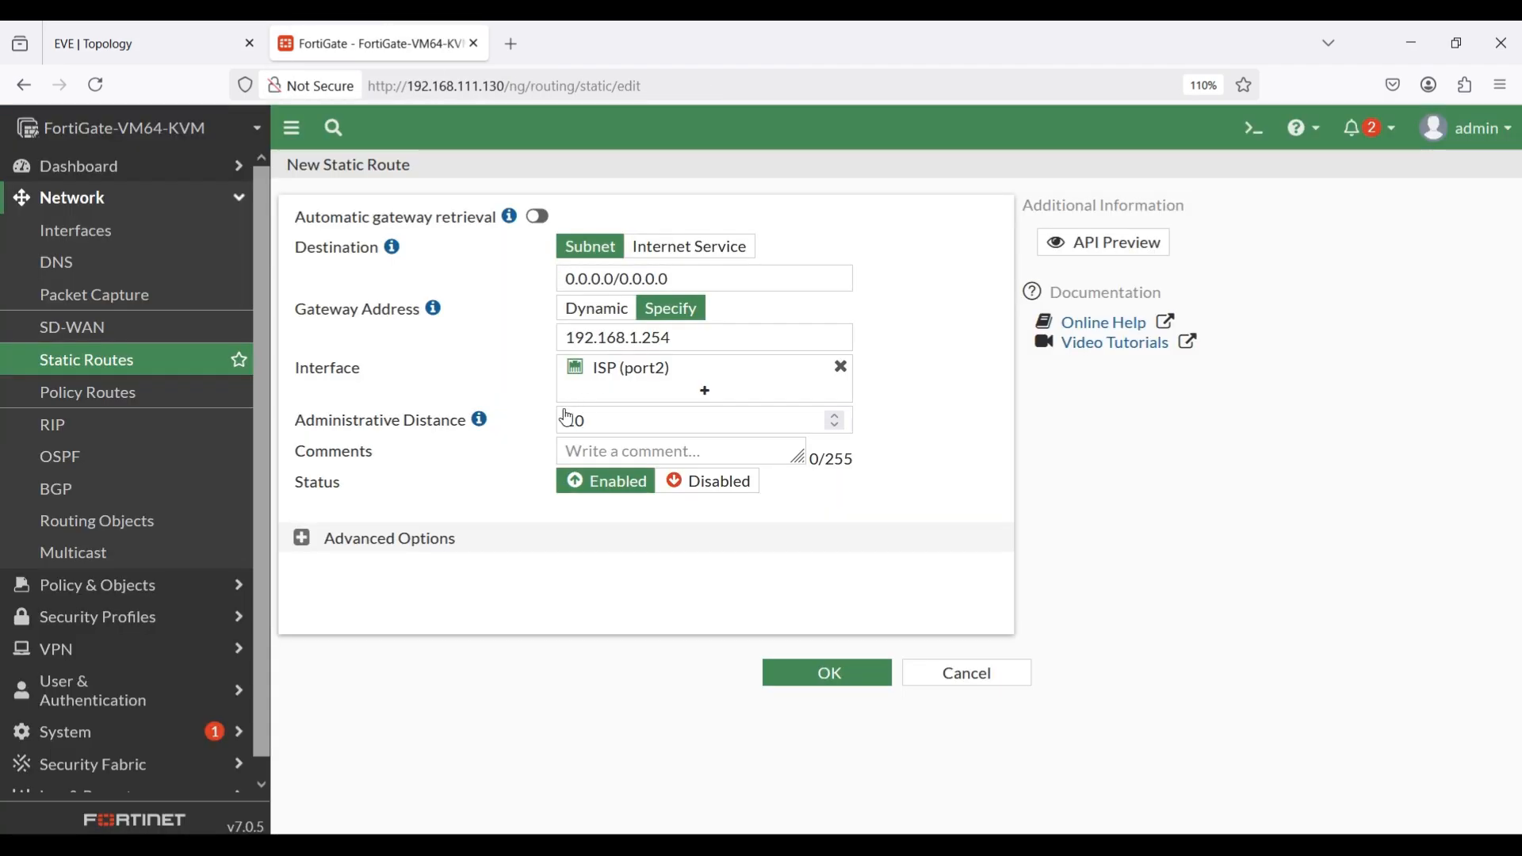
mouse_move(619, 367)
left_click_drag(607, 417, 555, 418)
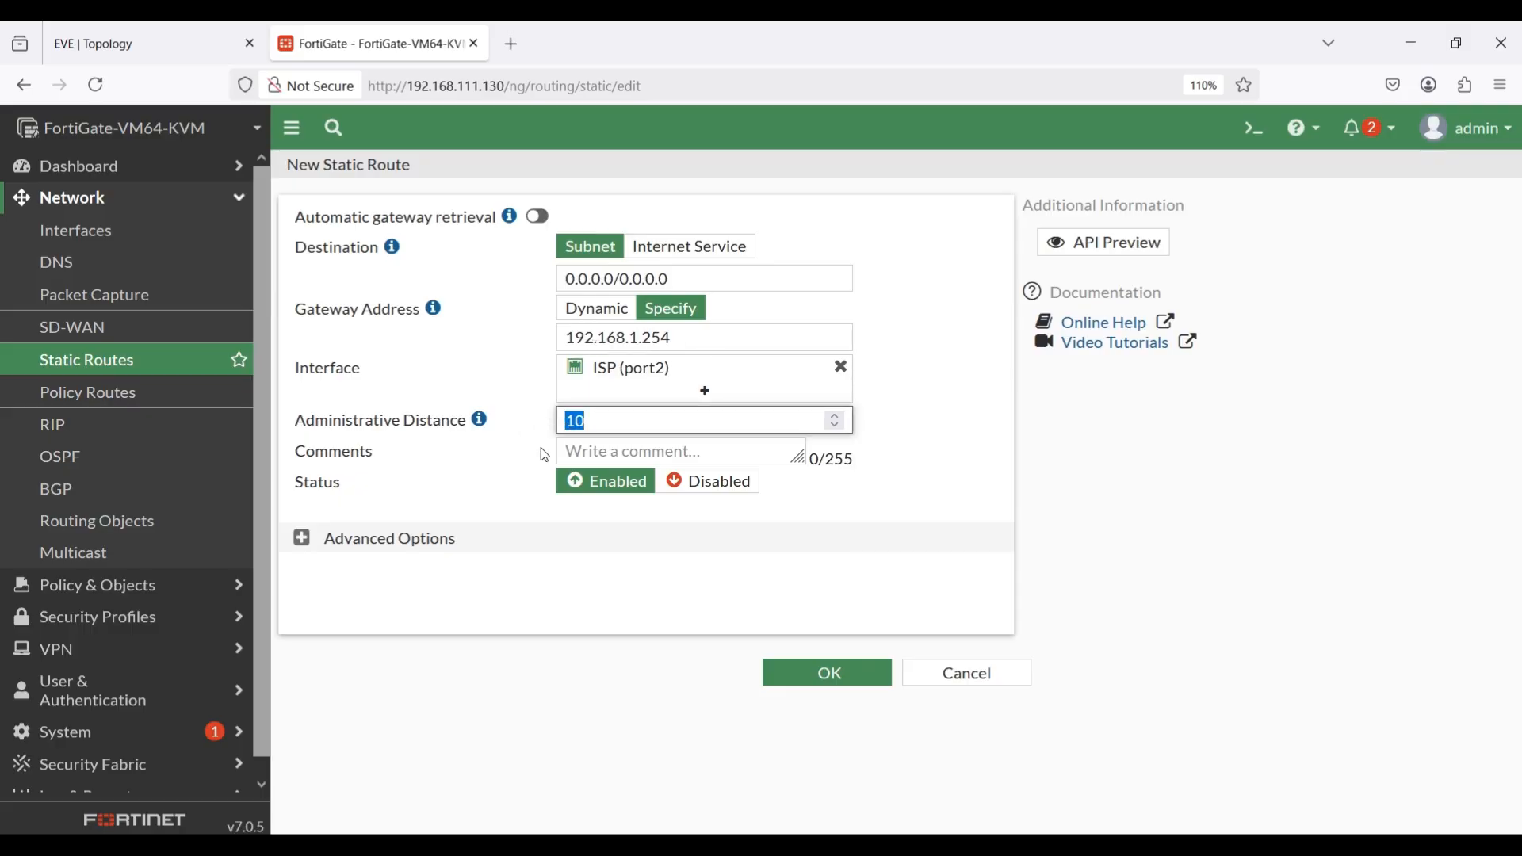
type("5")
left_click(798, 682)
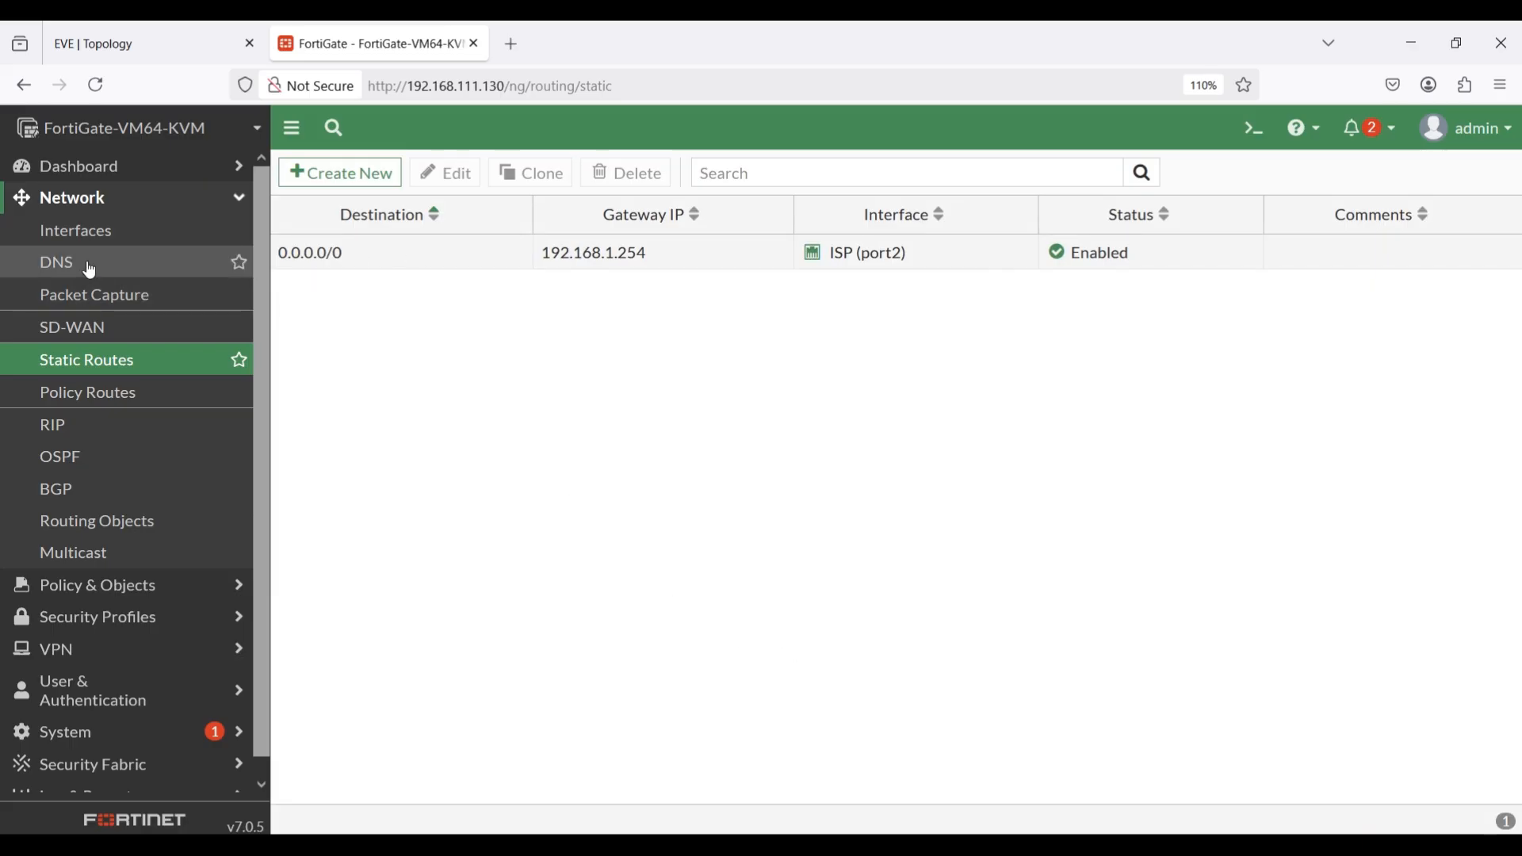
Start a new firewall policy named "Soft Sw to INT" after reviewing the existing policies and the topology.
left_click(124, 589)
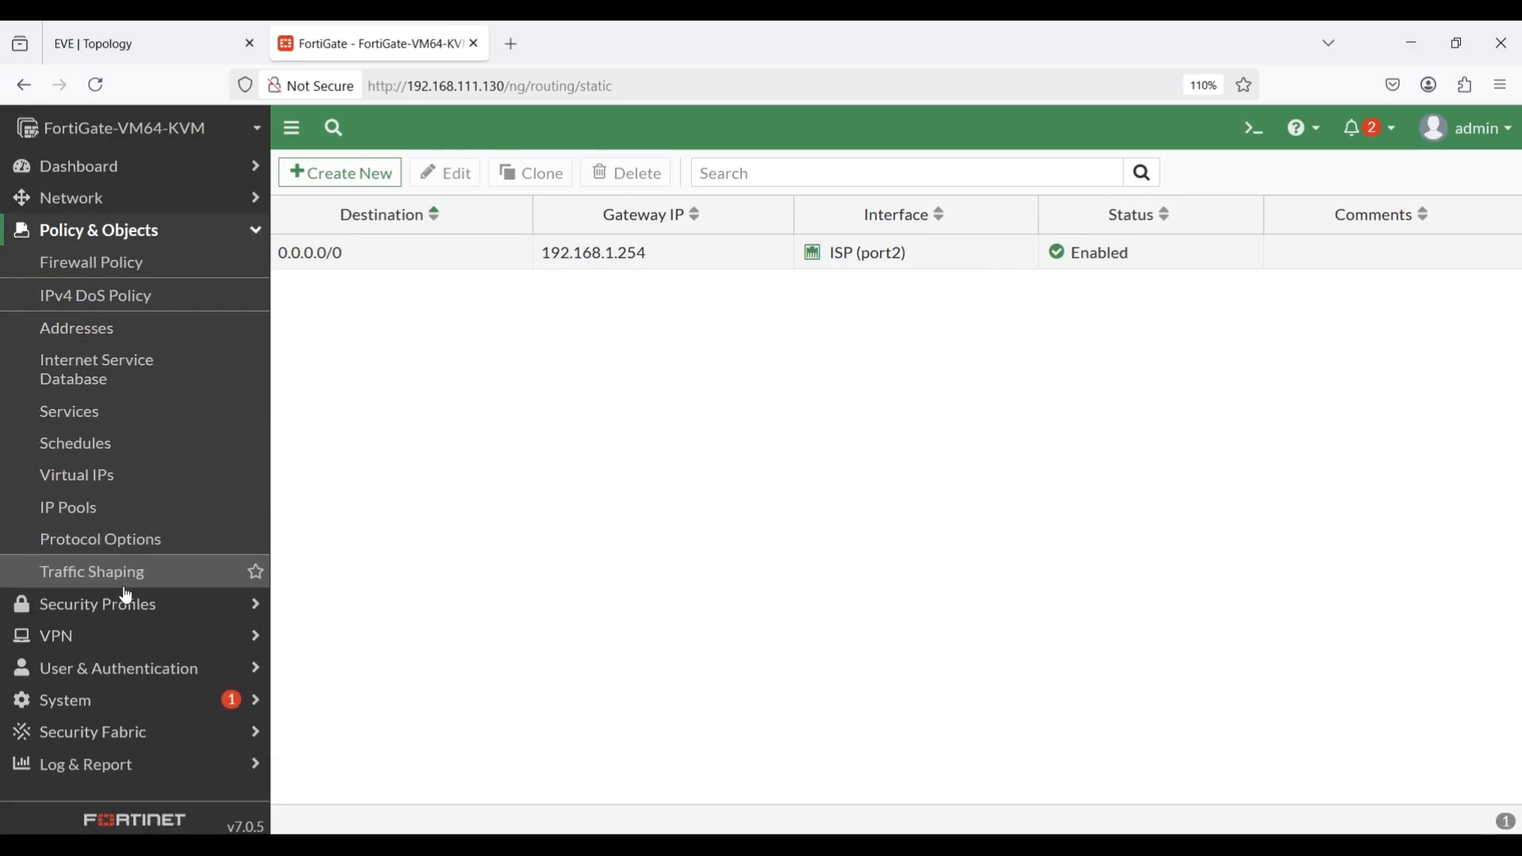
left_click(91, 268)
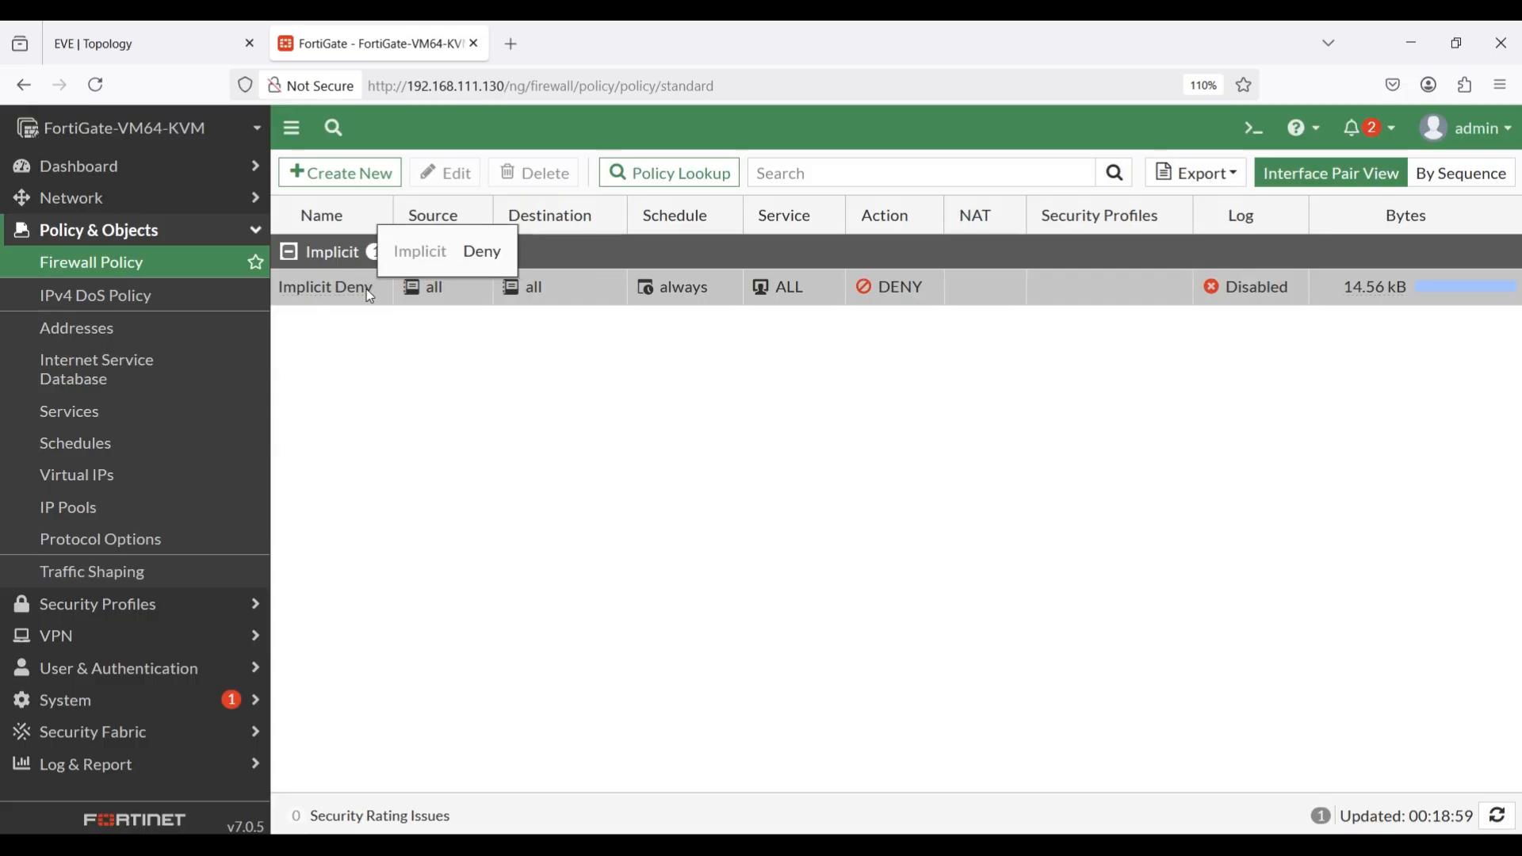
left_click(143, 44)
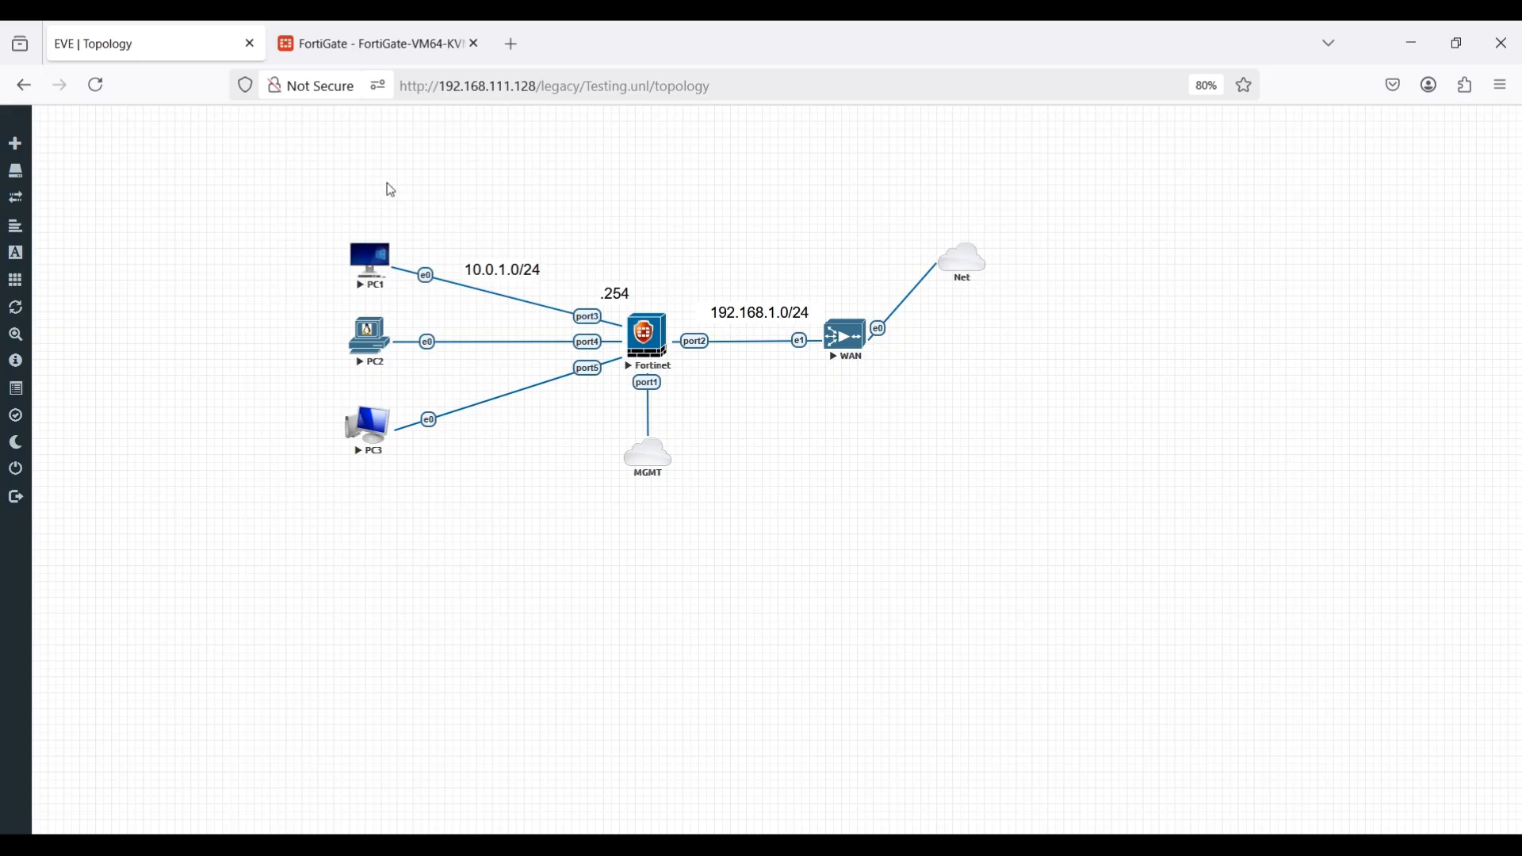
left_click(408, 40)
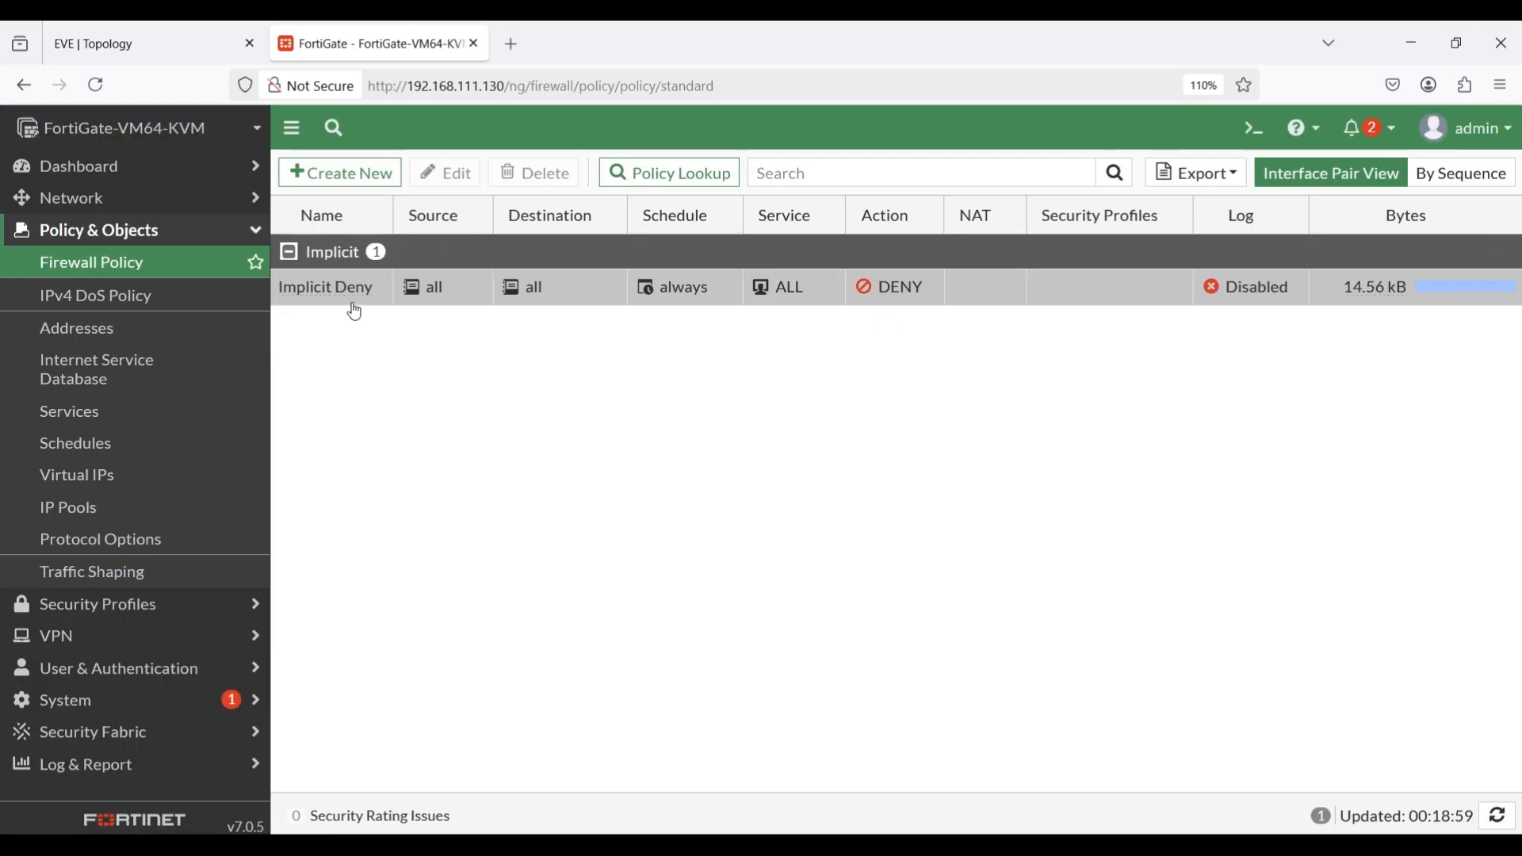
left_click(367, 189)
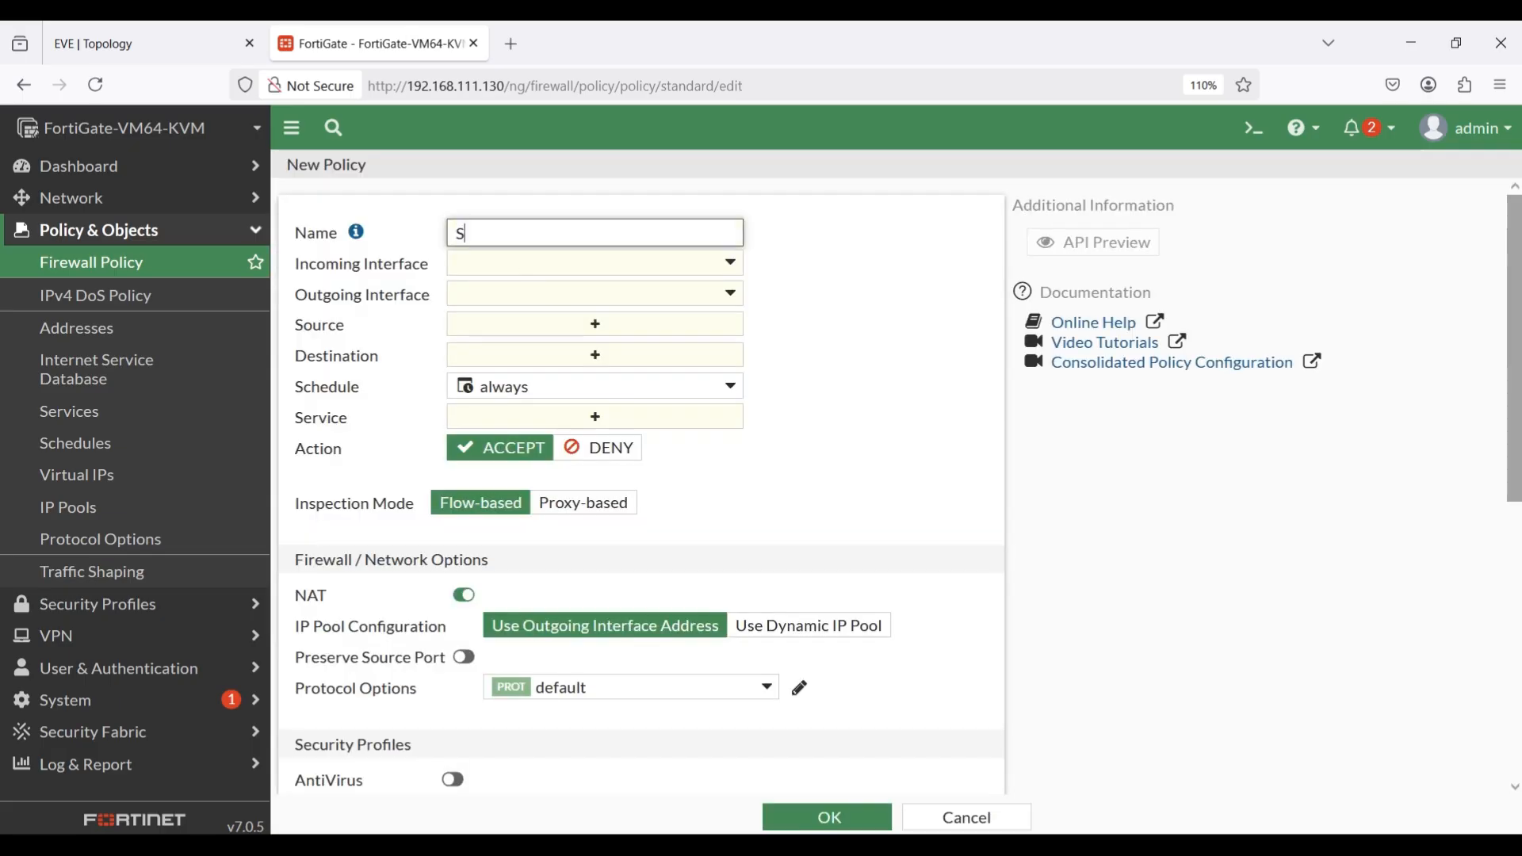
type("Soft Sw to INT")
Set the policy's incoming interface to Soft SW and its outgoing interface to ISP (port2).
left_click(552, 264)
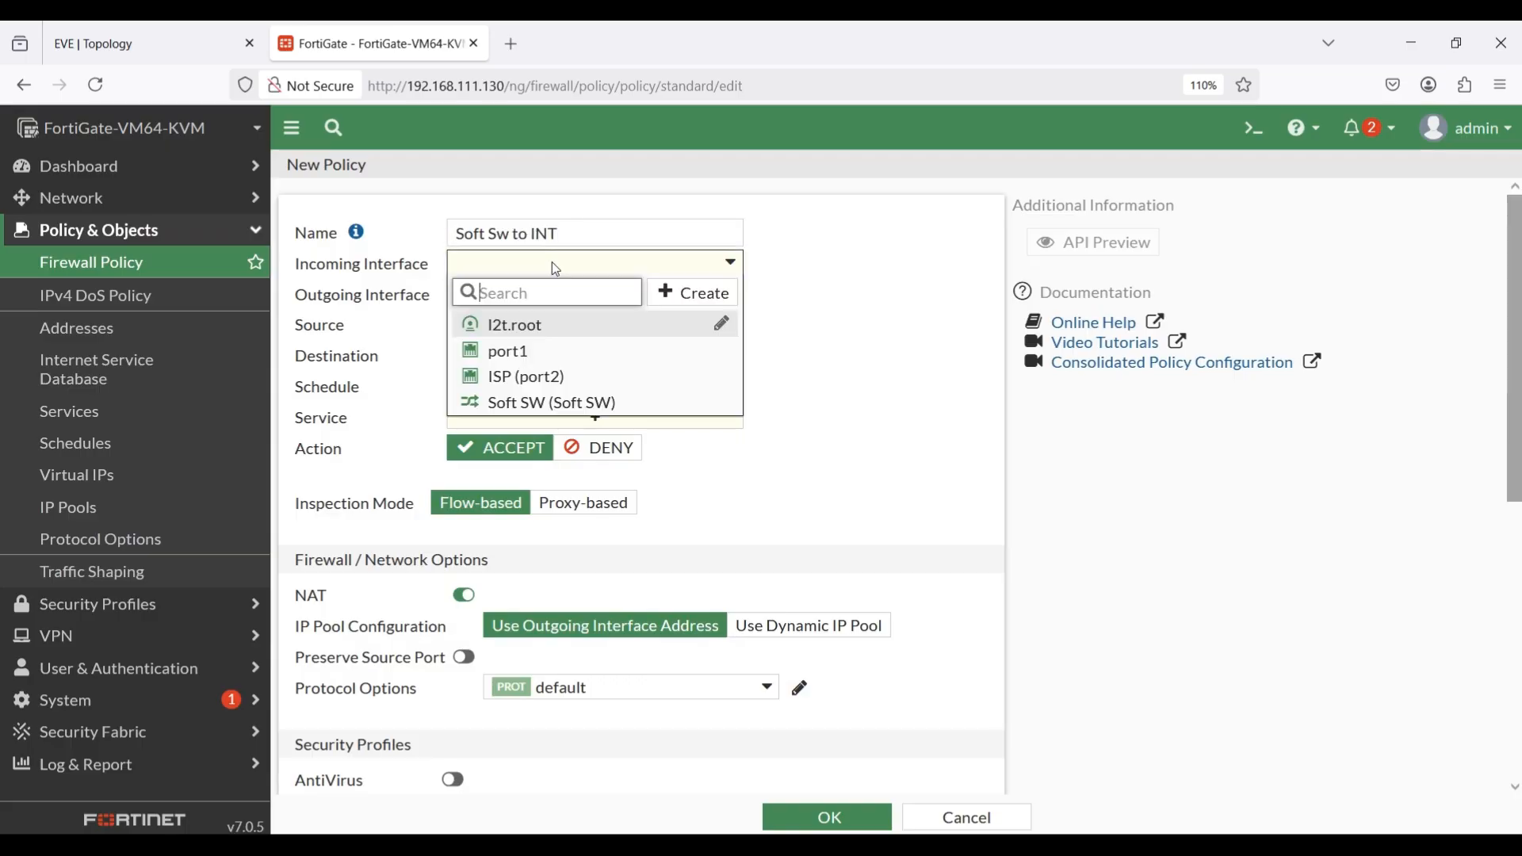
left_click(527, 406)
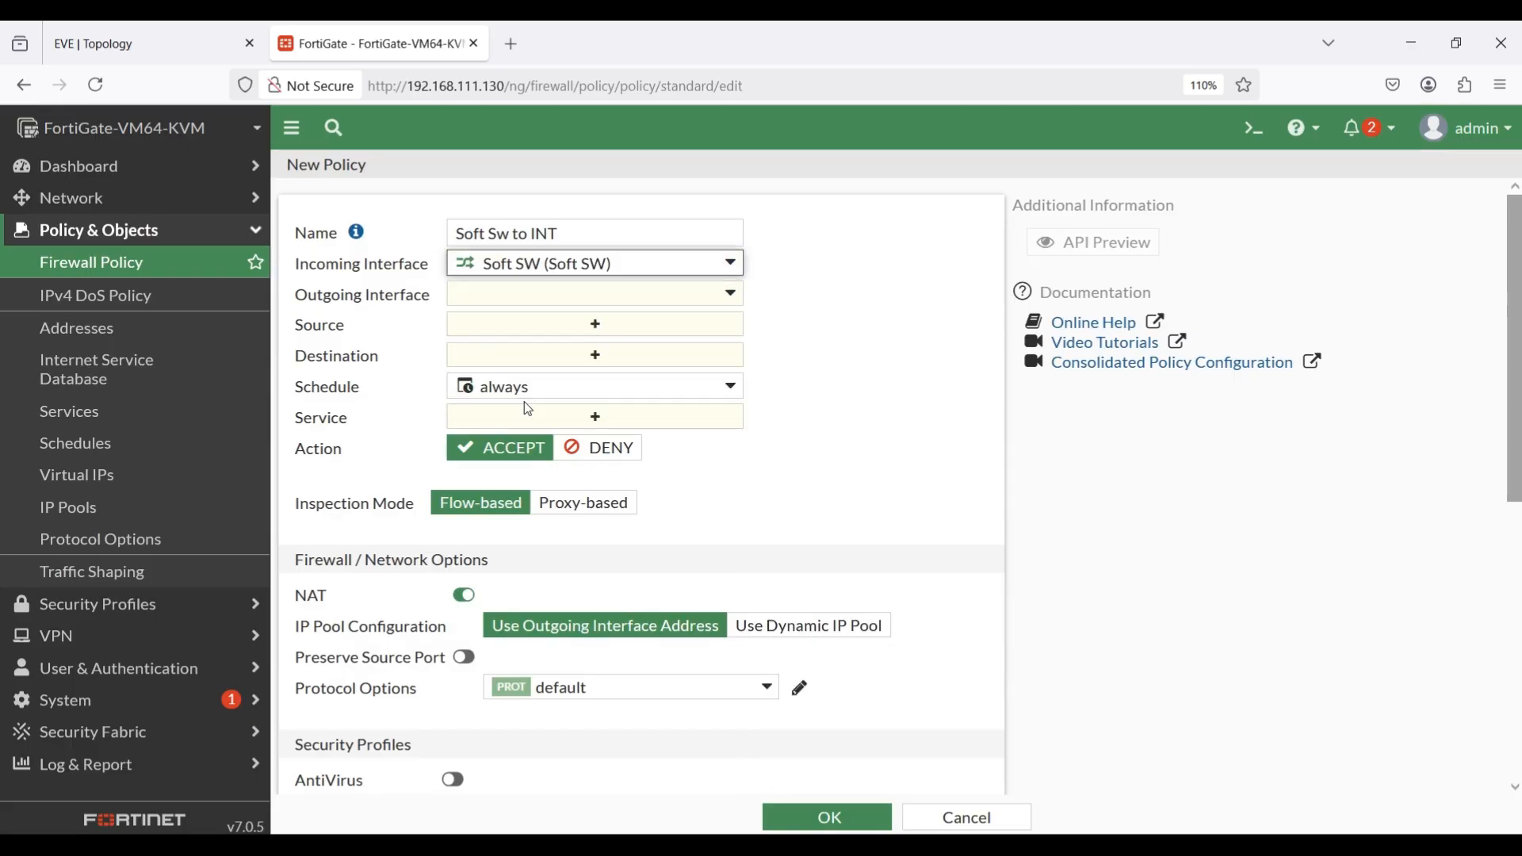
left_click(506, 297)
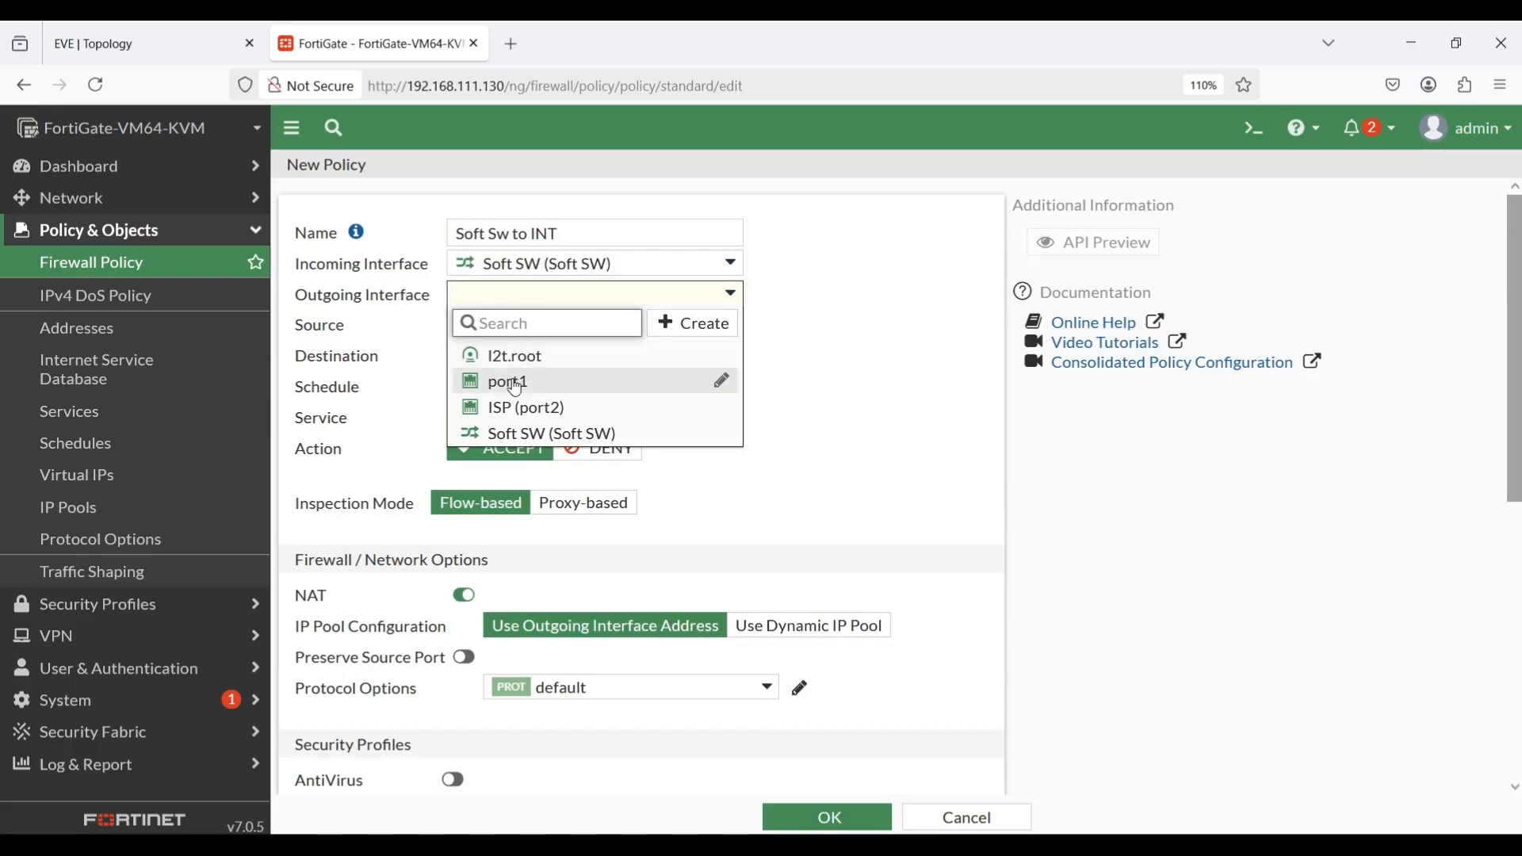
left_click(553, 411)
Set both the source and the destination address of the policy to all.
left_click(533, 326)
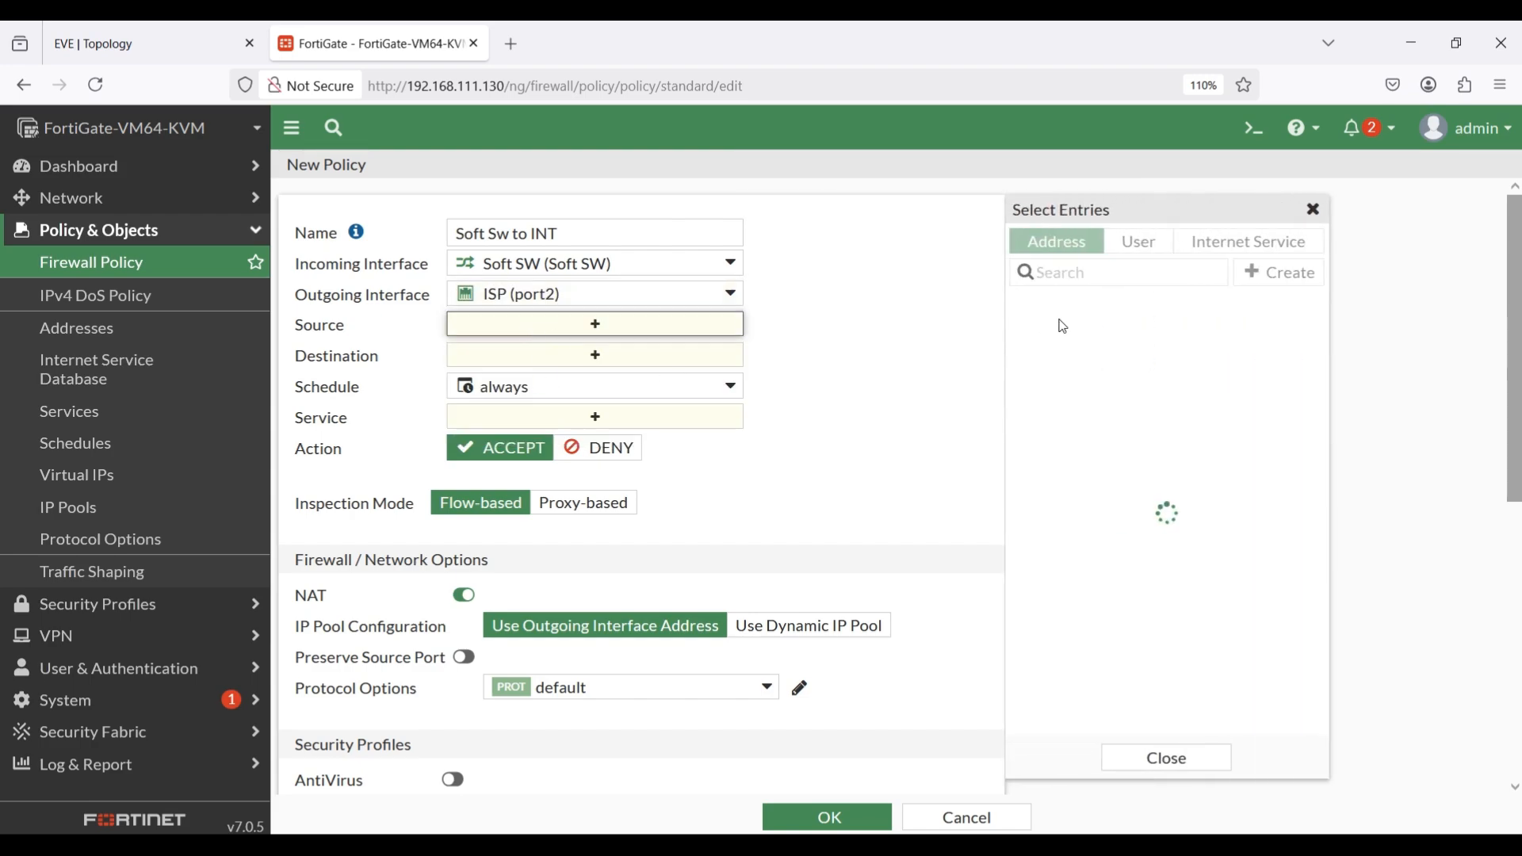
left_click(1049, 333)
left_click(547, 387)
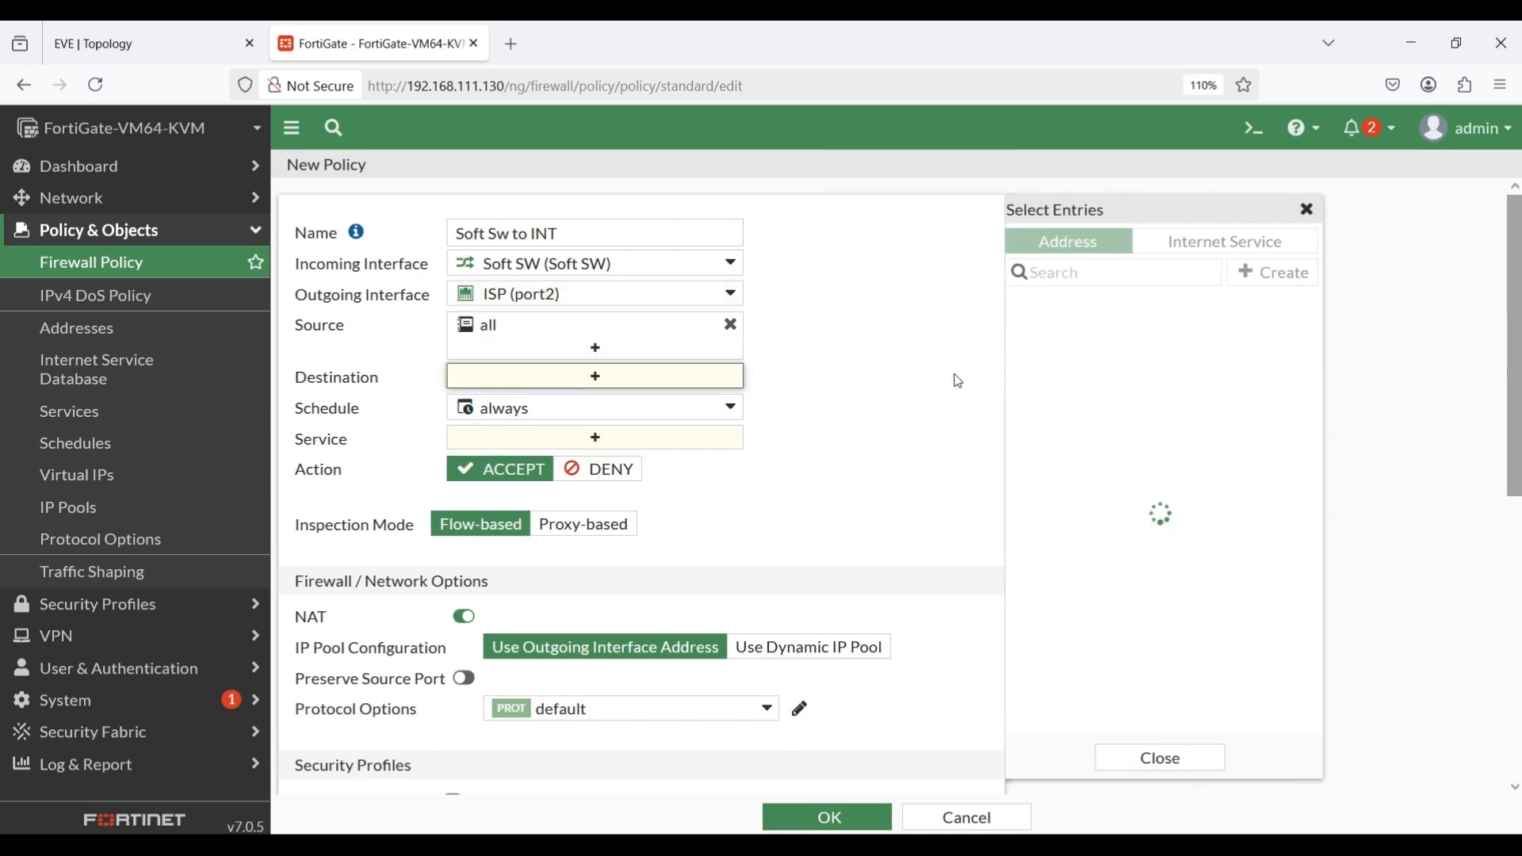
left_click(1047, 333)
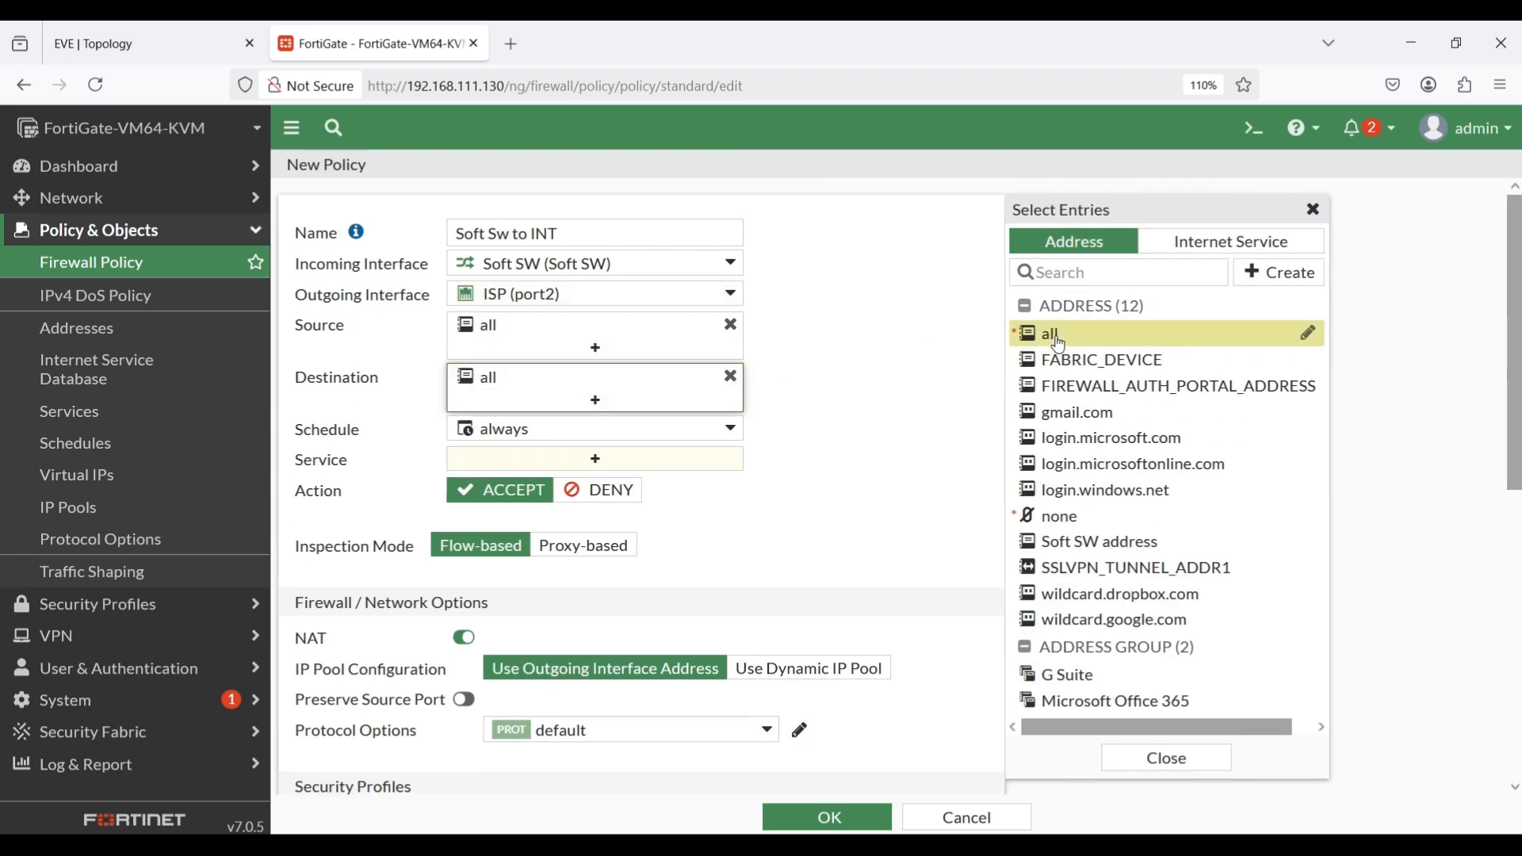
Set the new policy's service to ALL.
left_click(597, 463)
left_click(1059, 336)
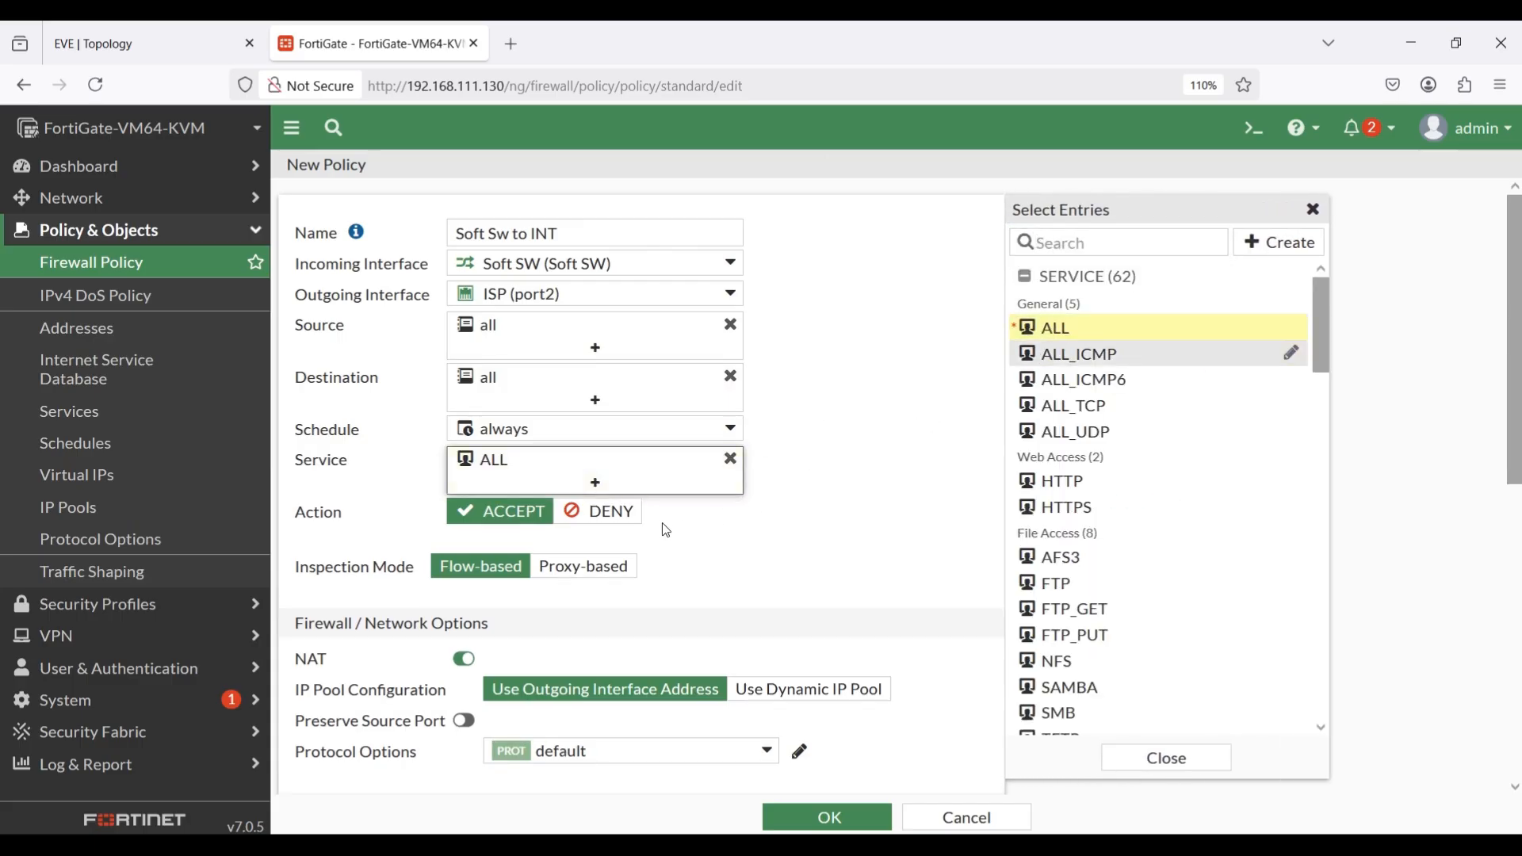
left_click(1313, 210)
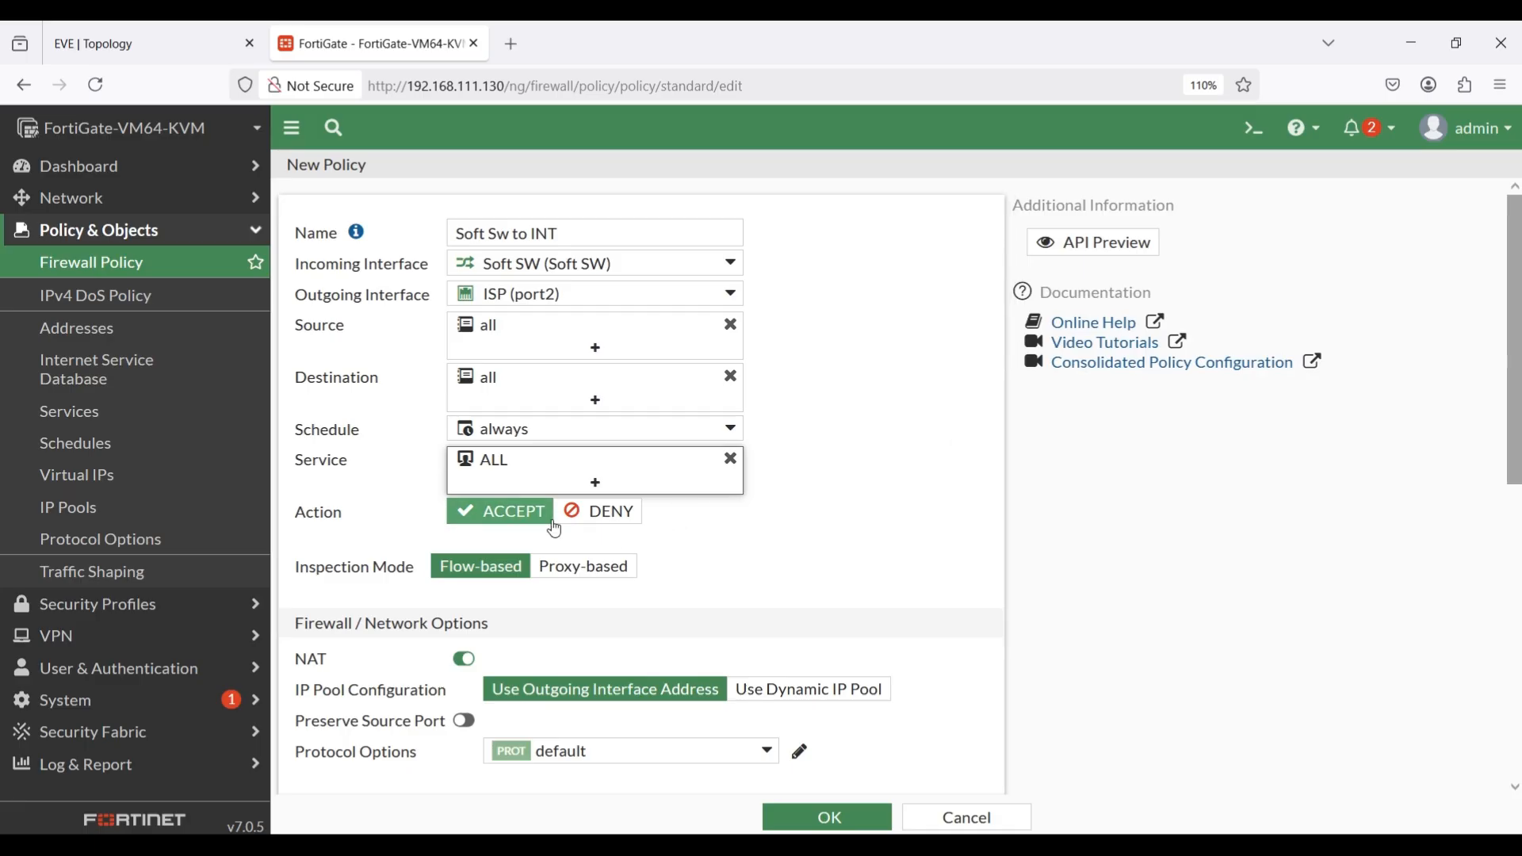
Log all sessions for the policy's allowed traffic and save the policy.
scroll(654, 499, "down", 5)
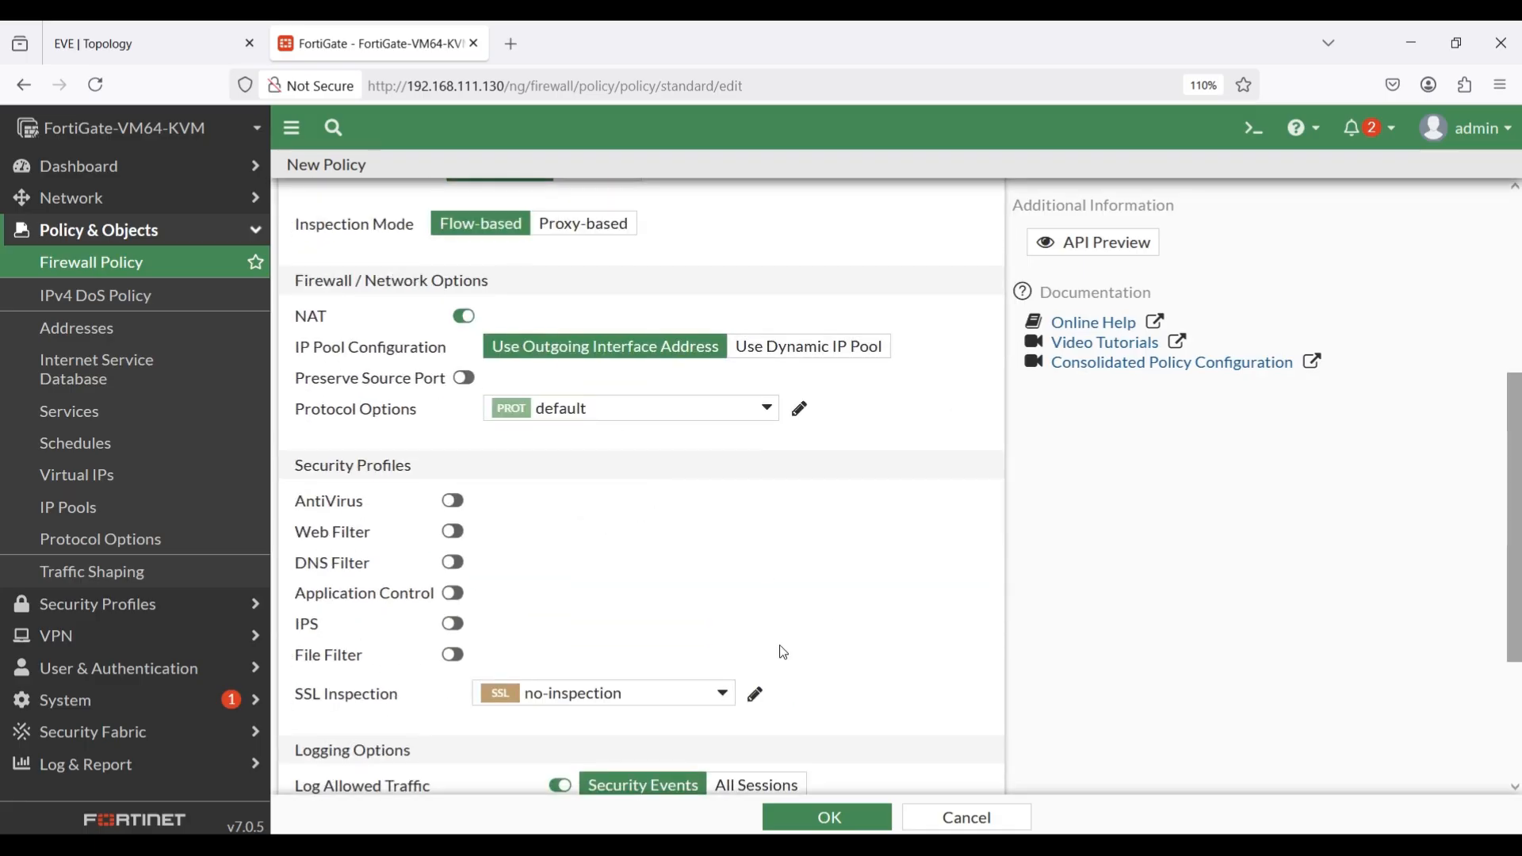
scroll(778, 652, "down", 2)
scroll(785, 584, "down", 2)
left_click(786, 564)
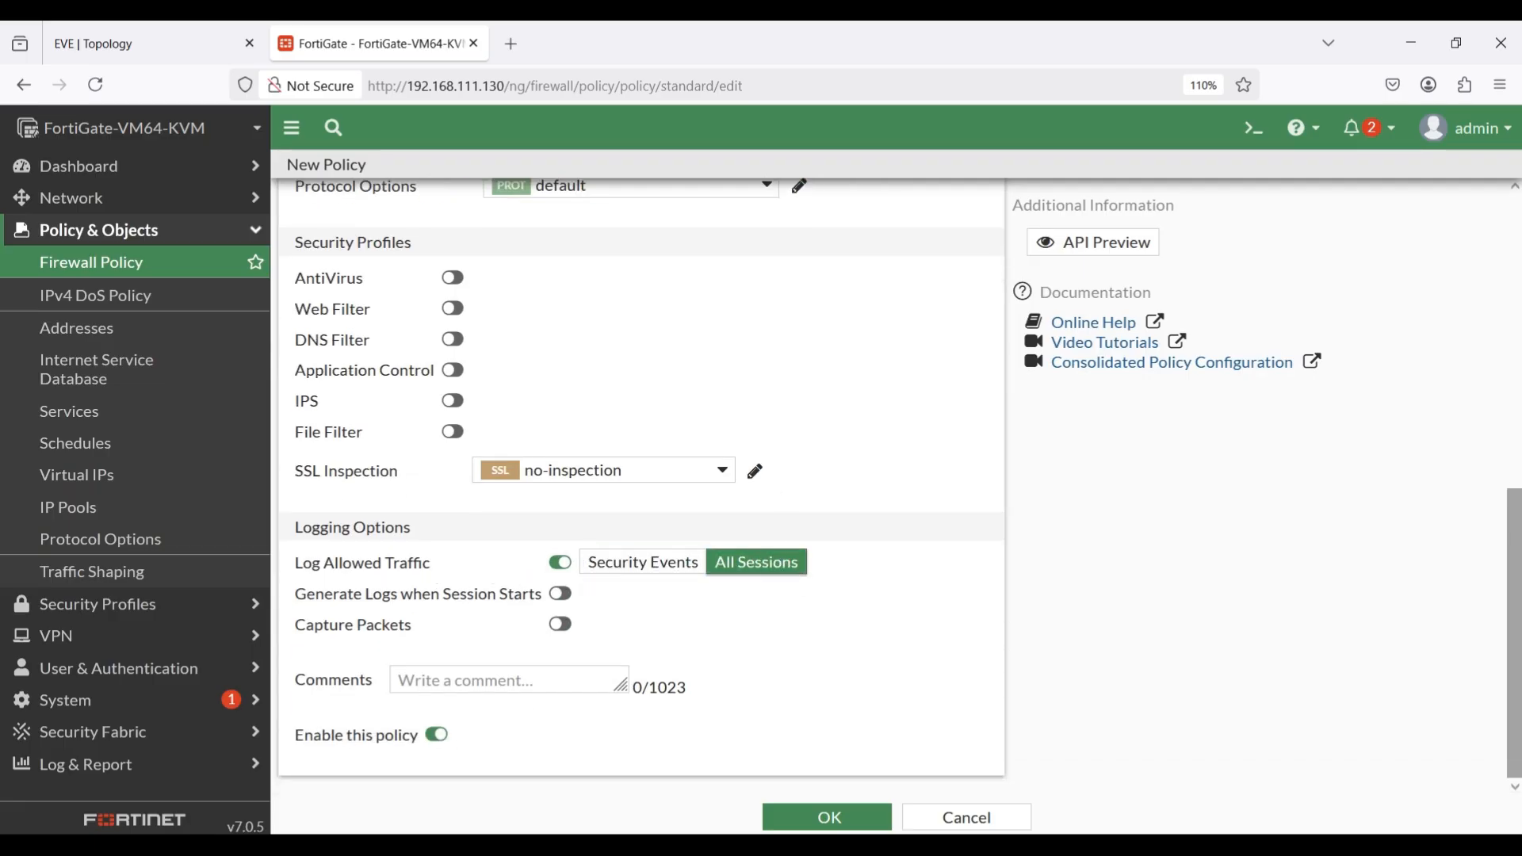
left_click(832, 817)
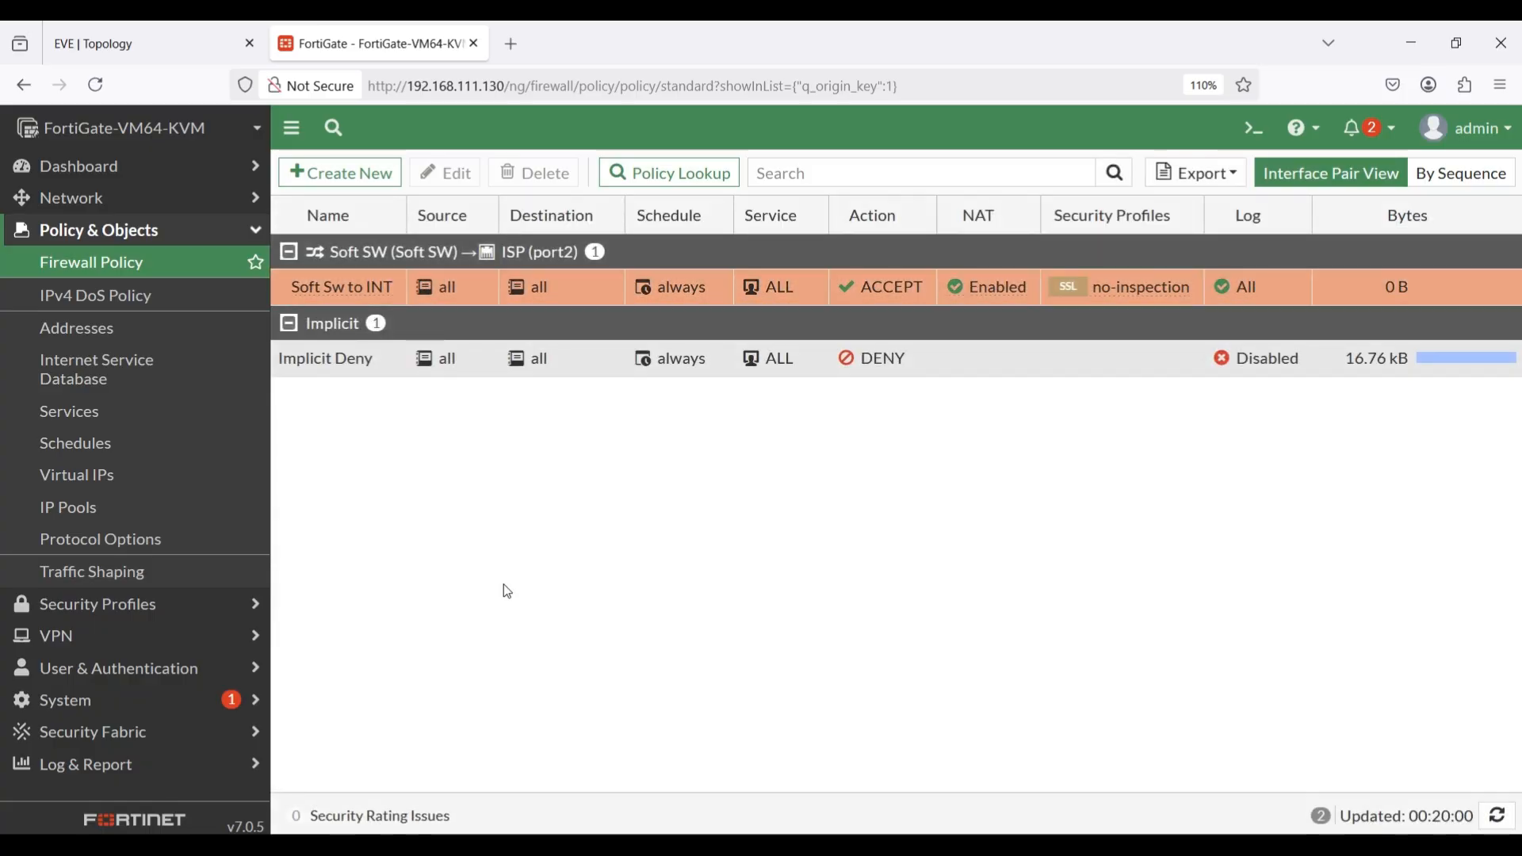
Specify custom DNS servers with 8.8.8.8 as primary and 1.1.1.1 as secondary, and apply the DNS settings.
left_click(120, 209)
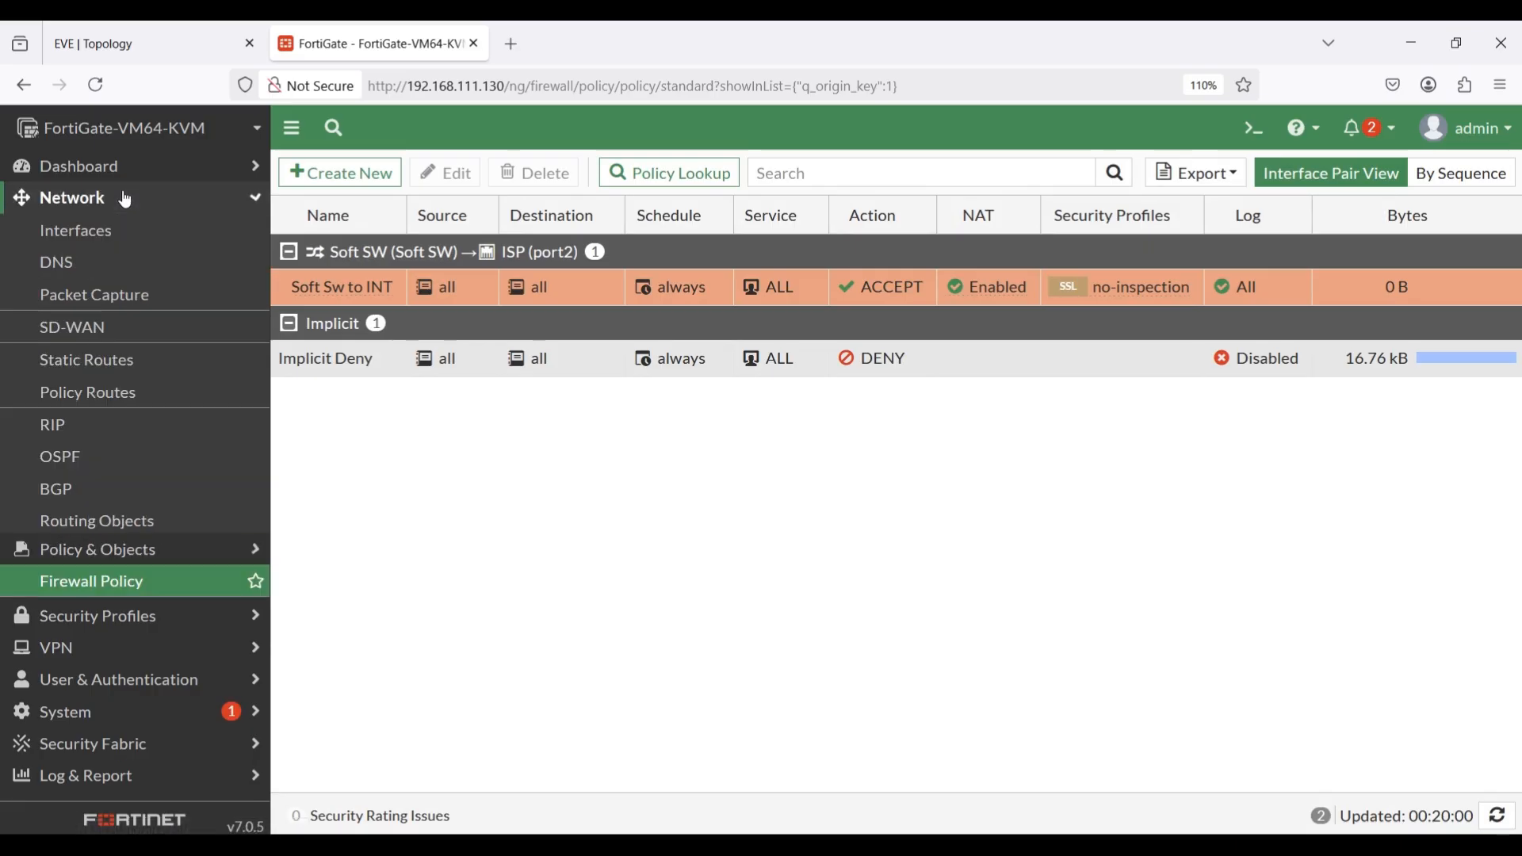
left_click(57, 274)
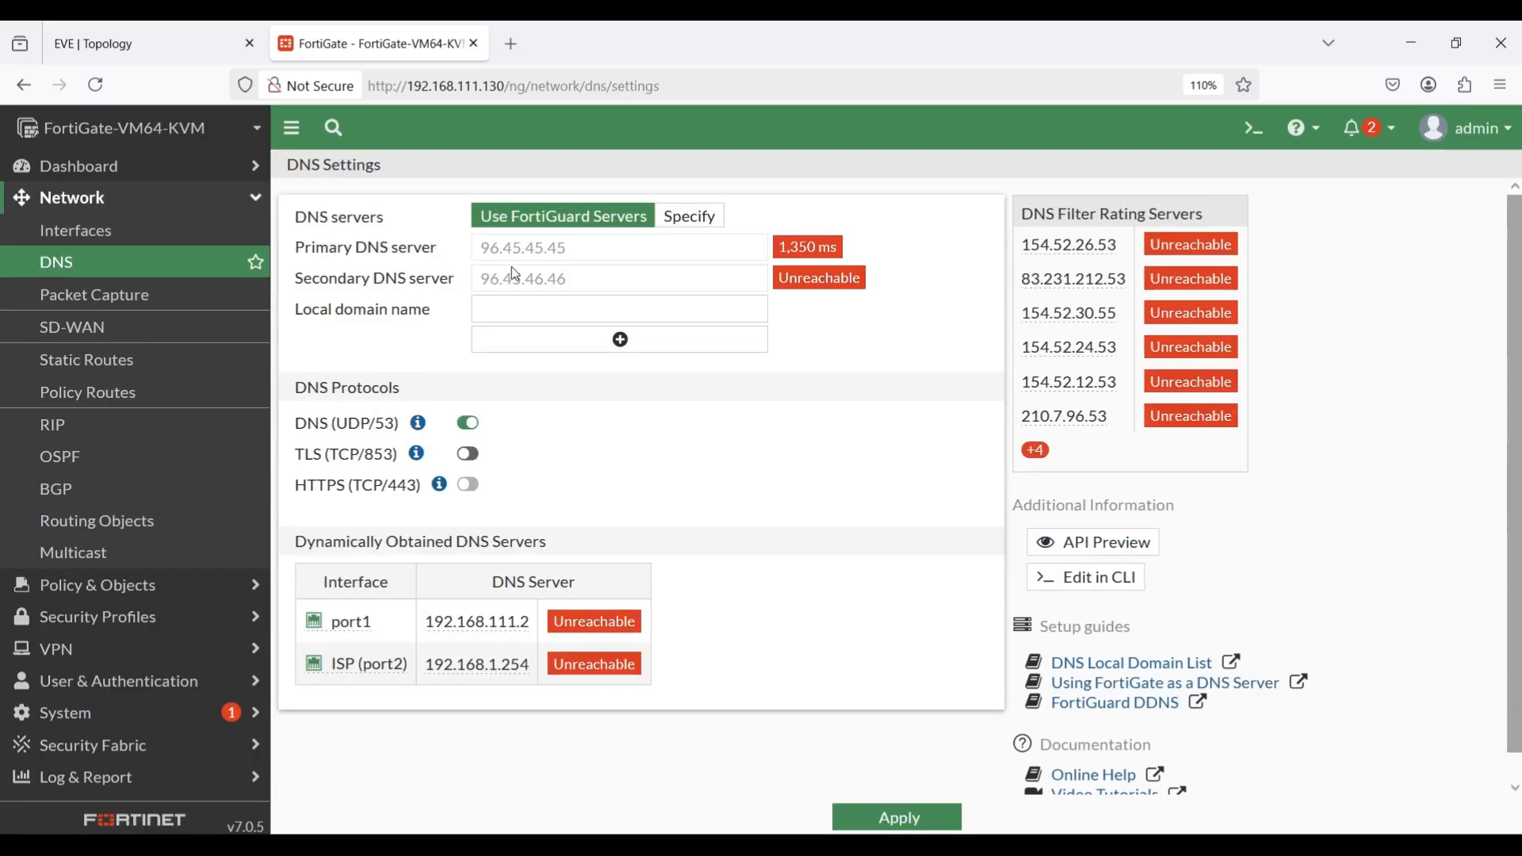
left_click(697, 225)
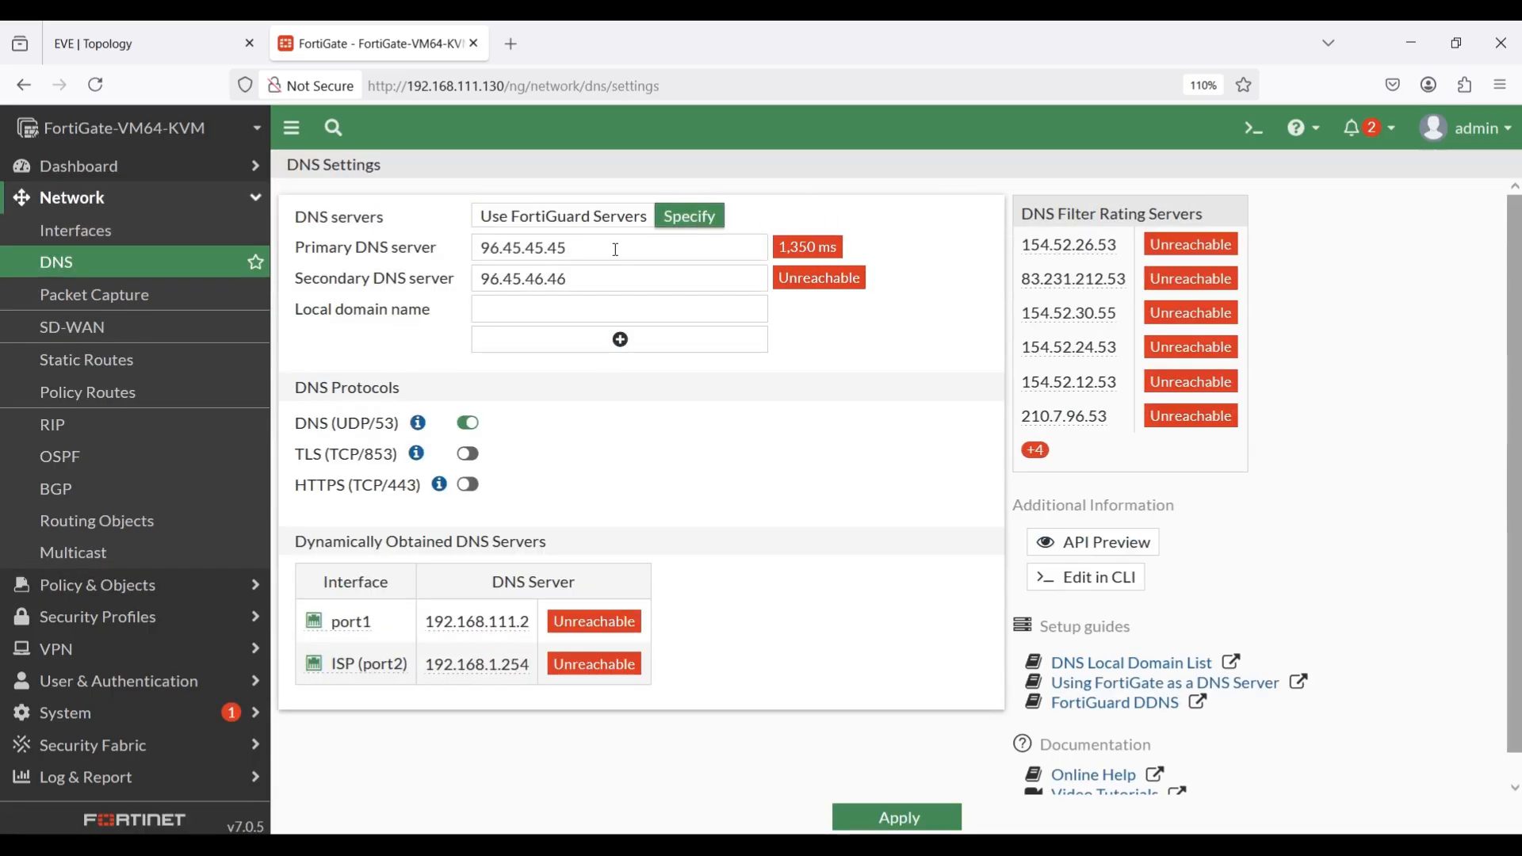
left_click_drag(612, 247, 451, 246)
type("8.8.8.8")
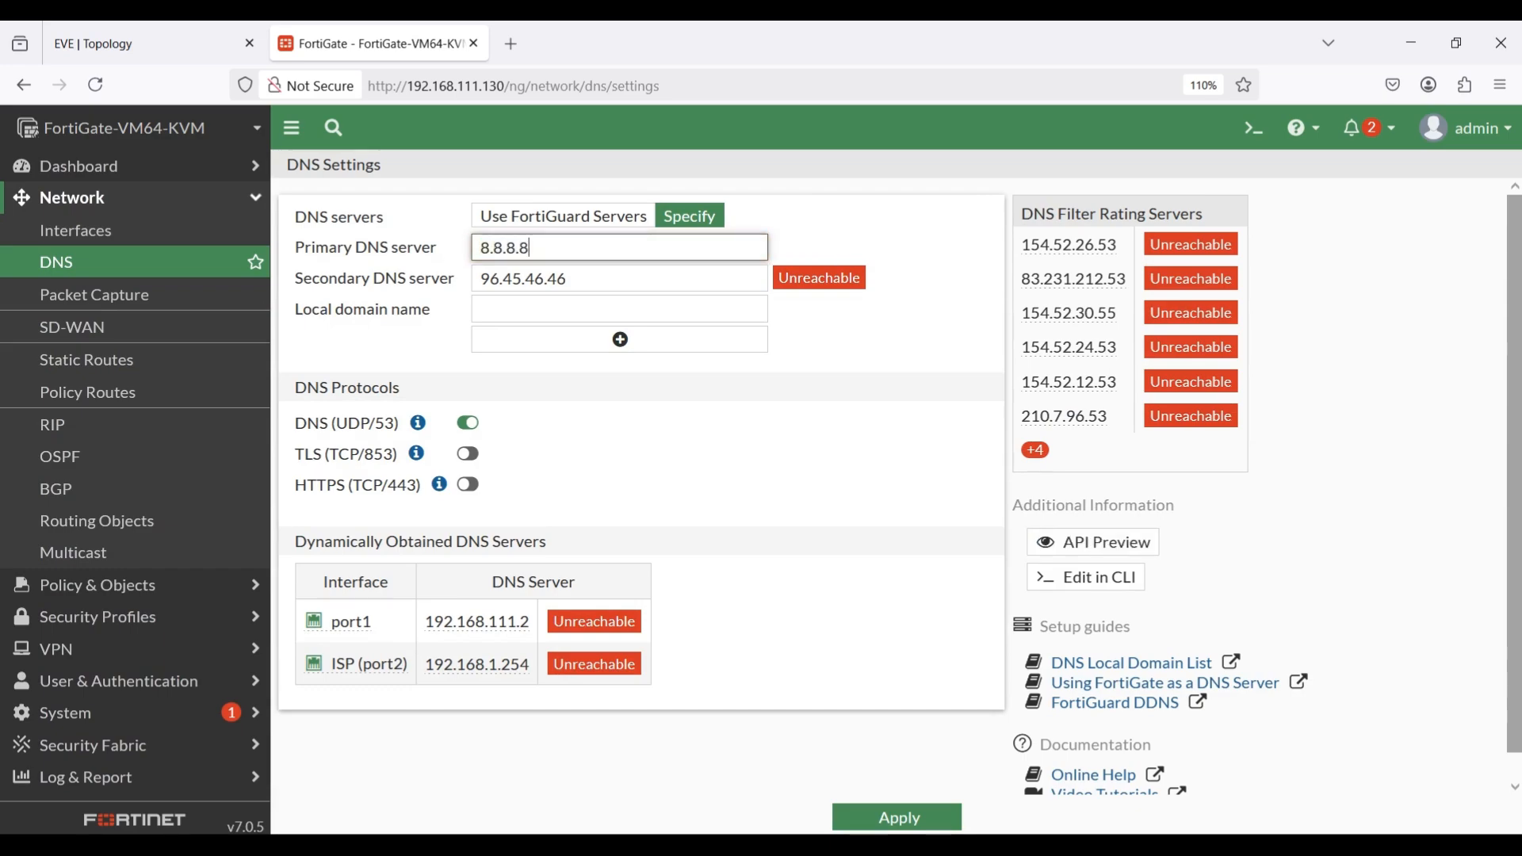
left_click_drag(581, 278, 449, 279)
type("1")
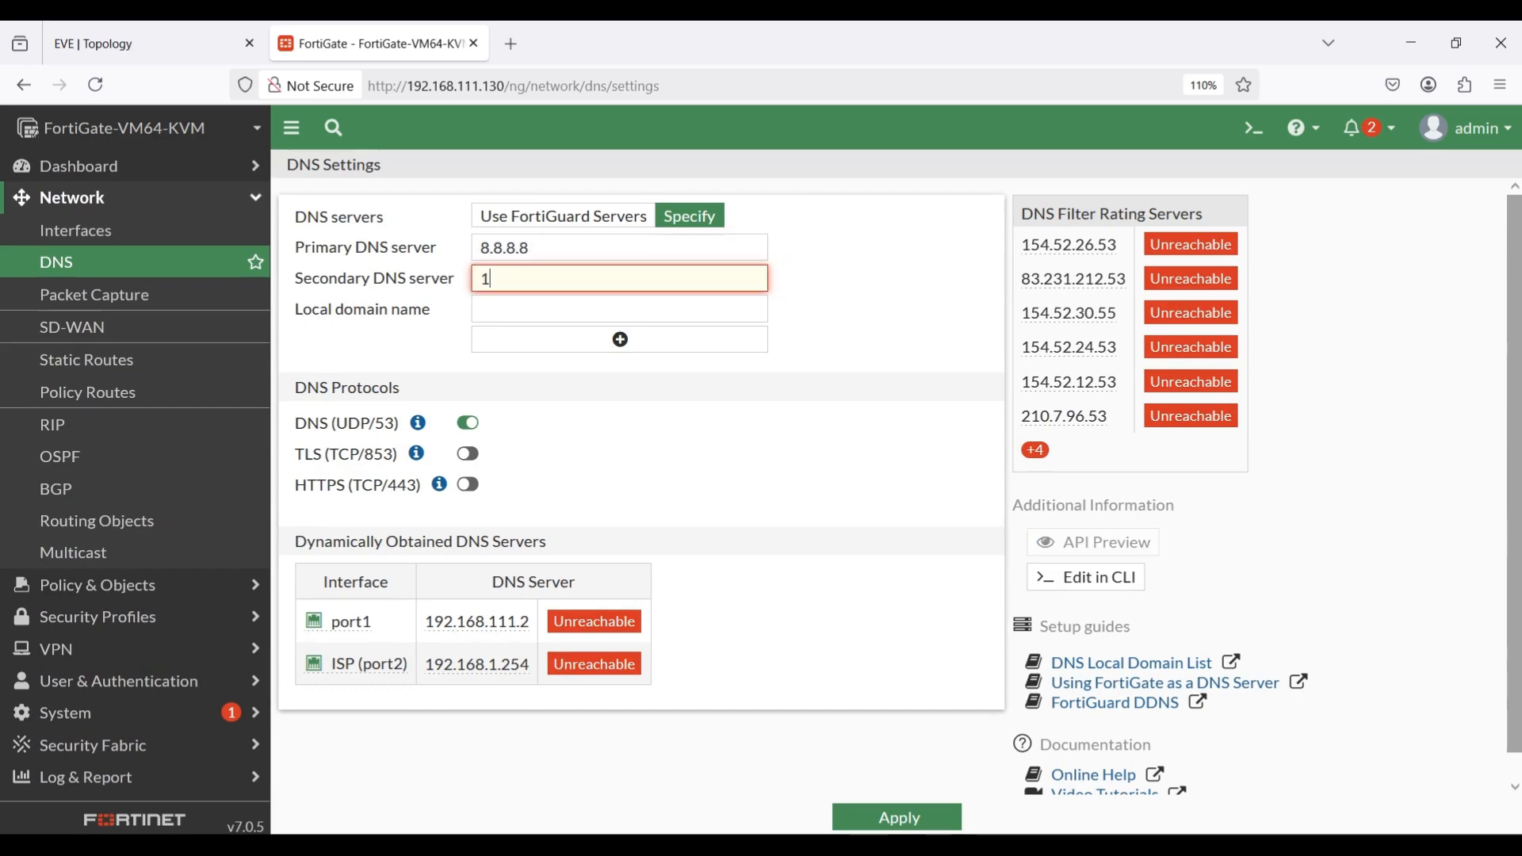
type(".1.1.1")
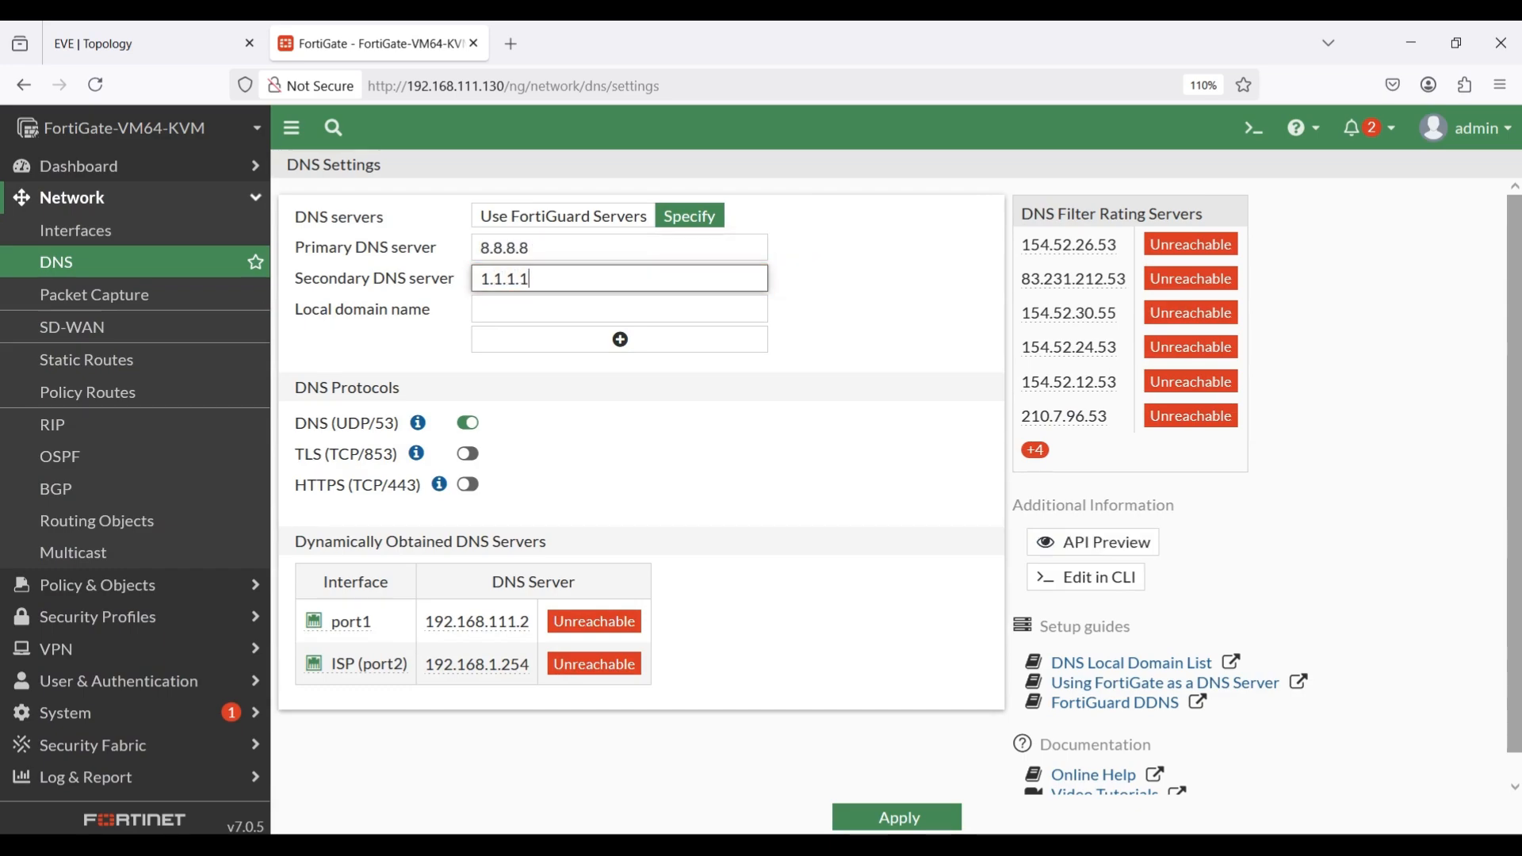
left_click(889, 815)
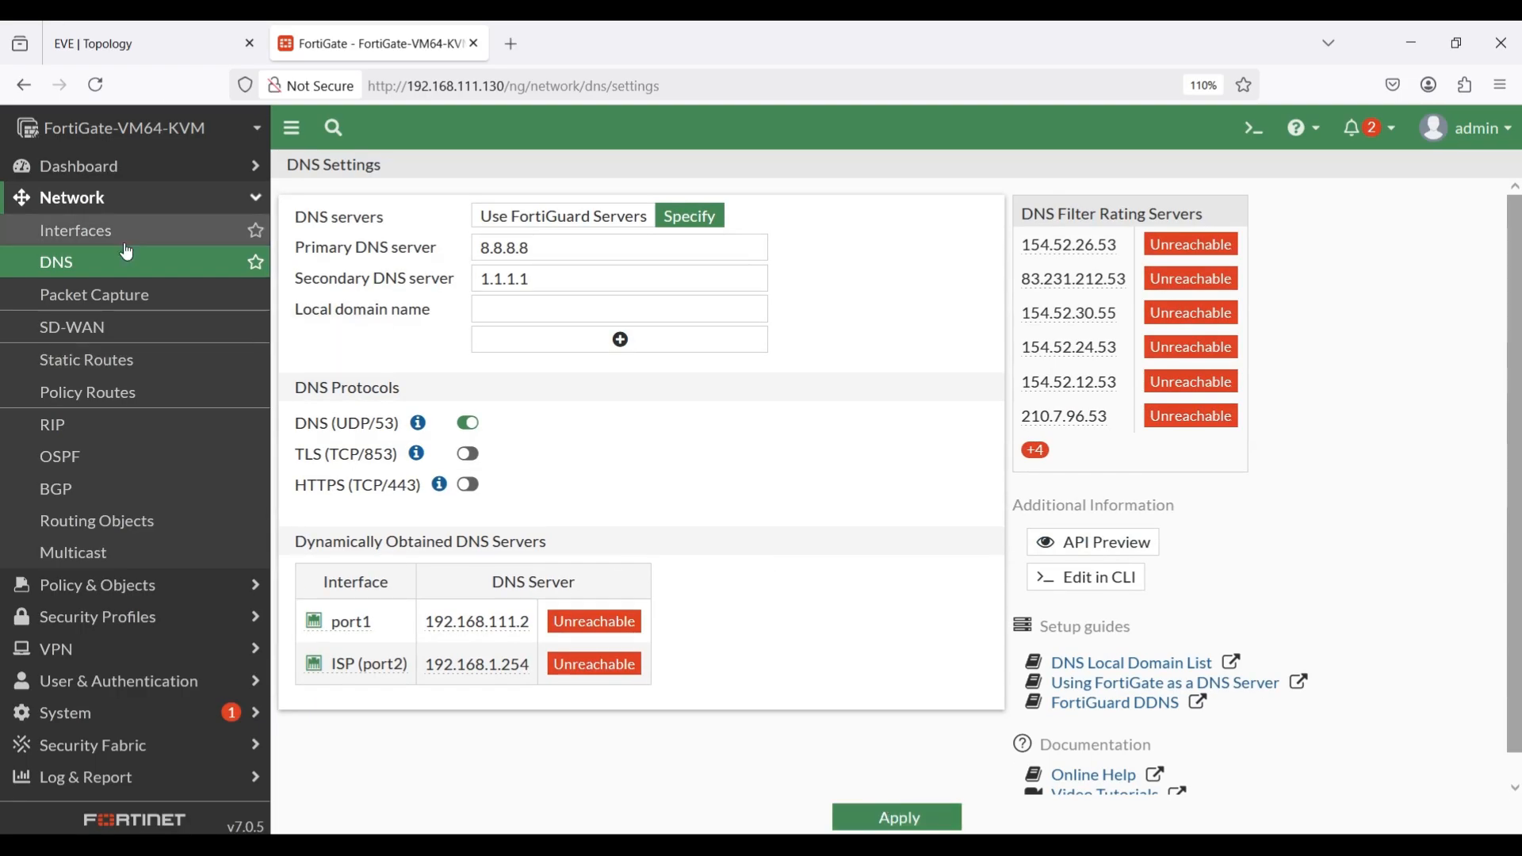
Switch to the EVE topology and bring up the PC1, PC2 and PC3 console windows.
left_click(145, 29)
mouse_move(901, 845)
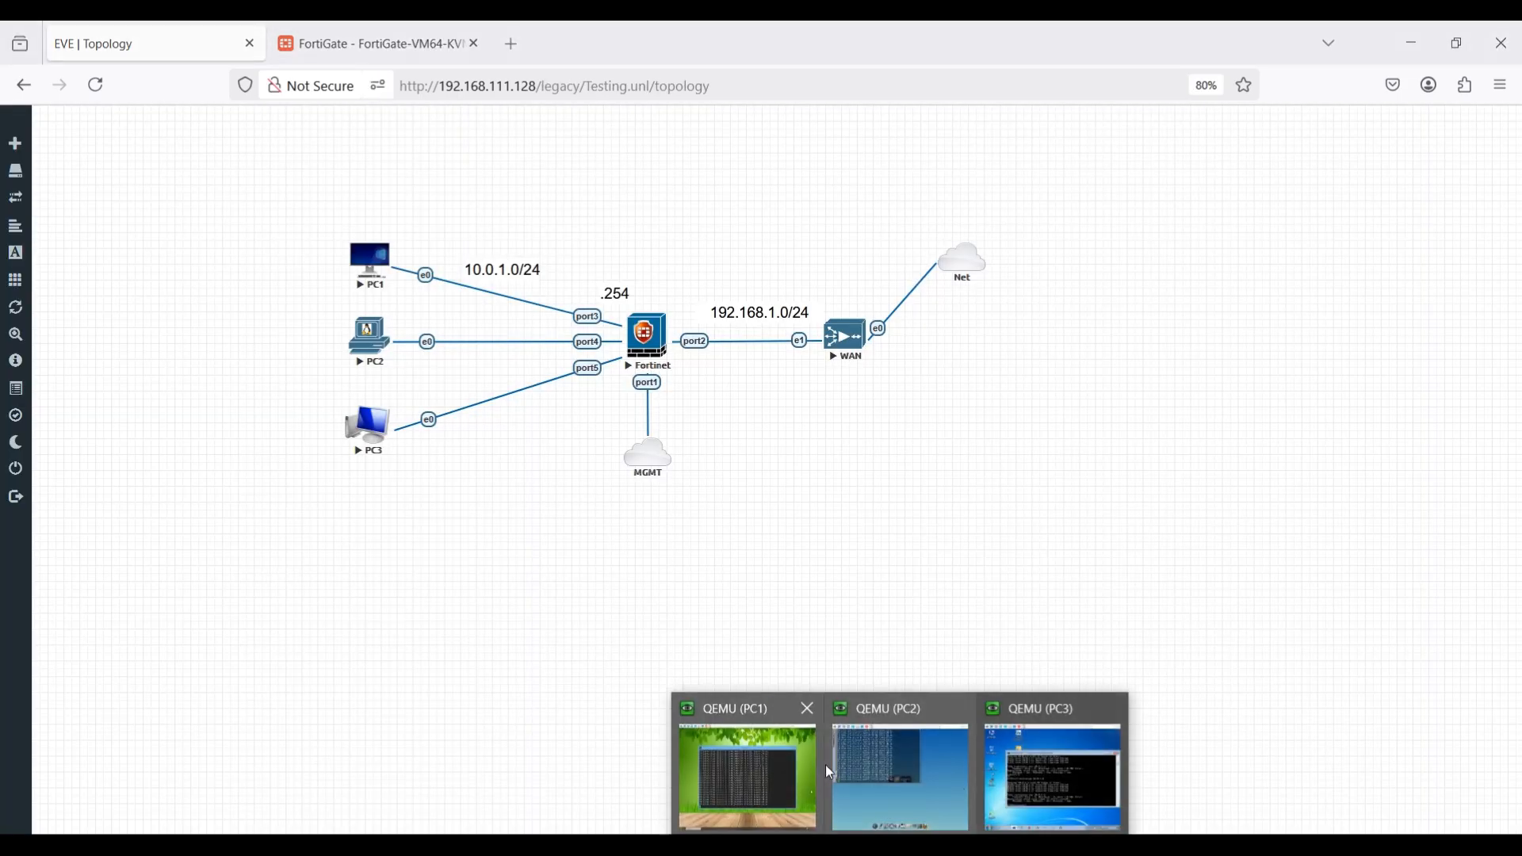
left_click(745, 773)
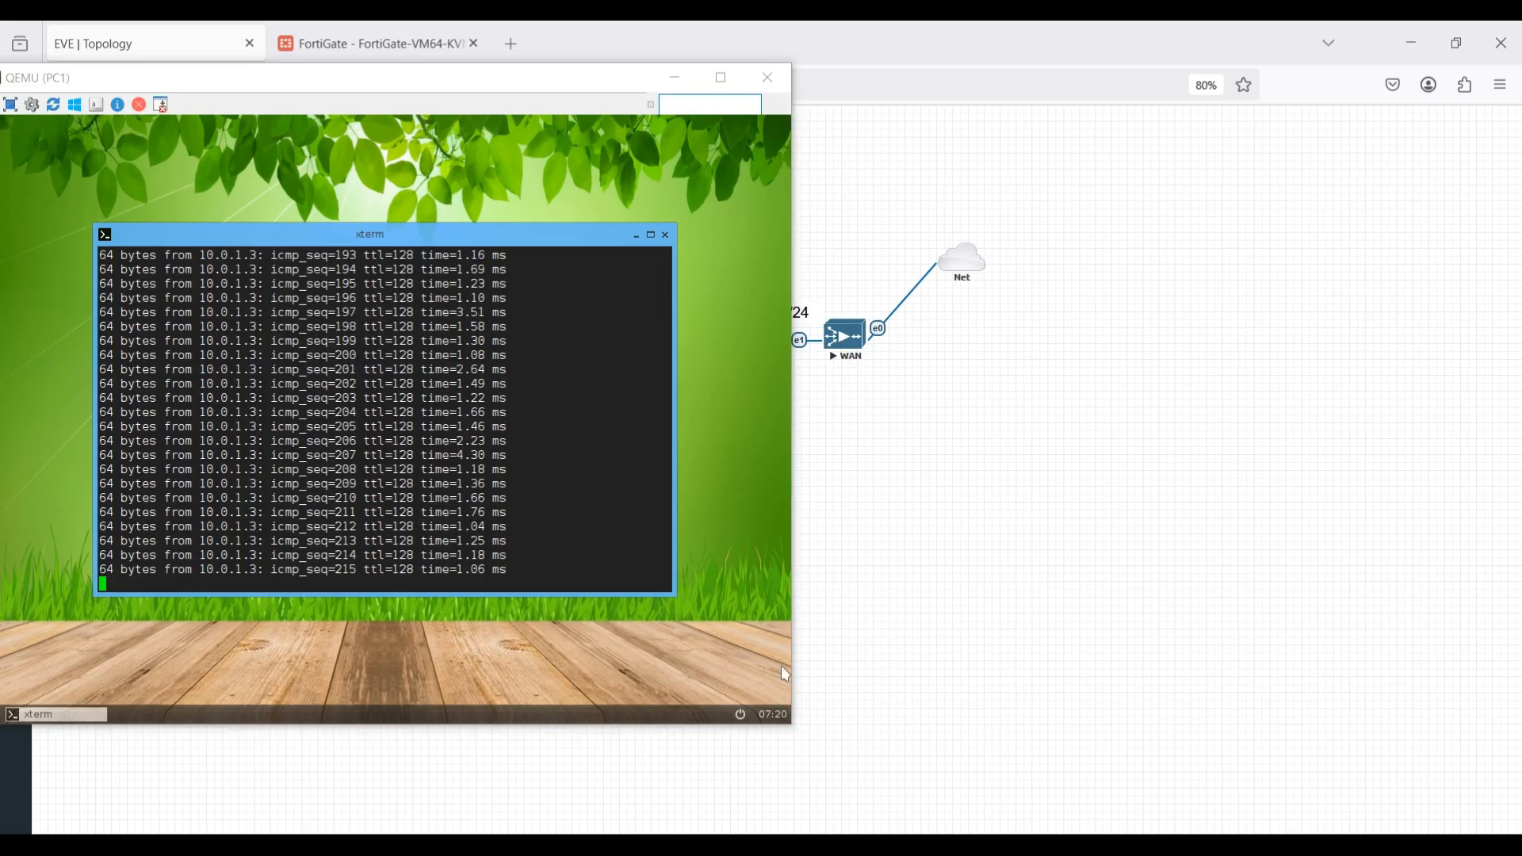
left_click(904, 777)
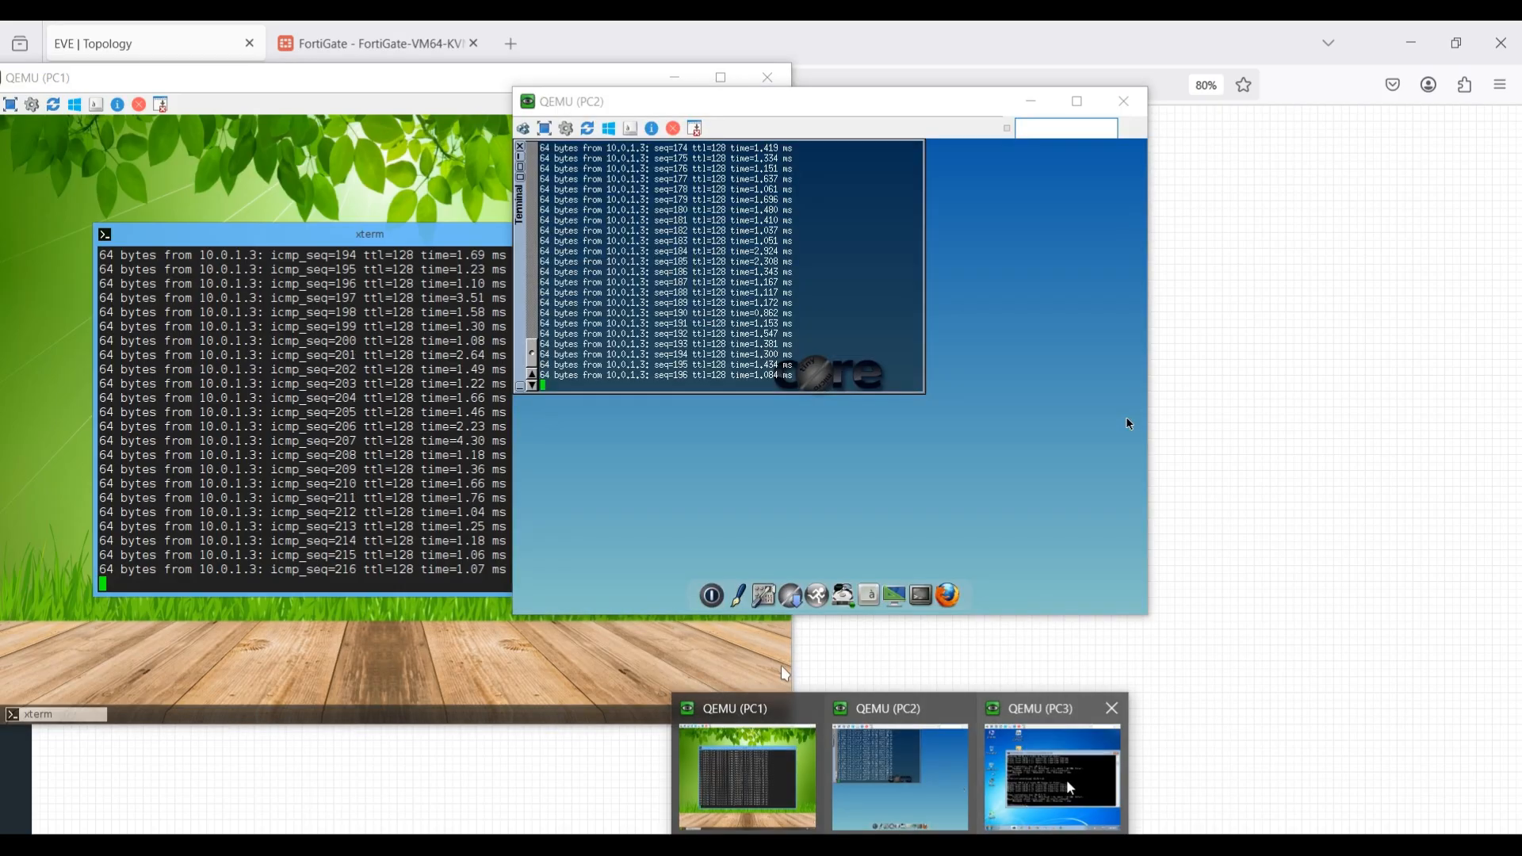
left_click(1054, 773)
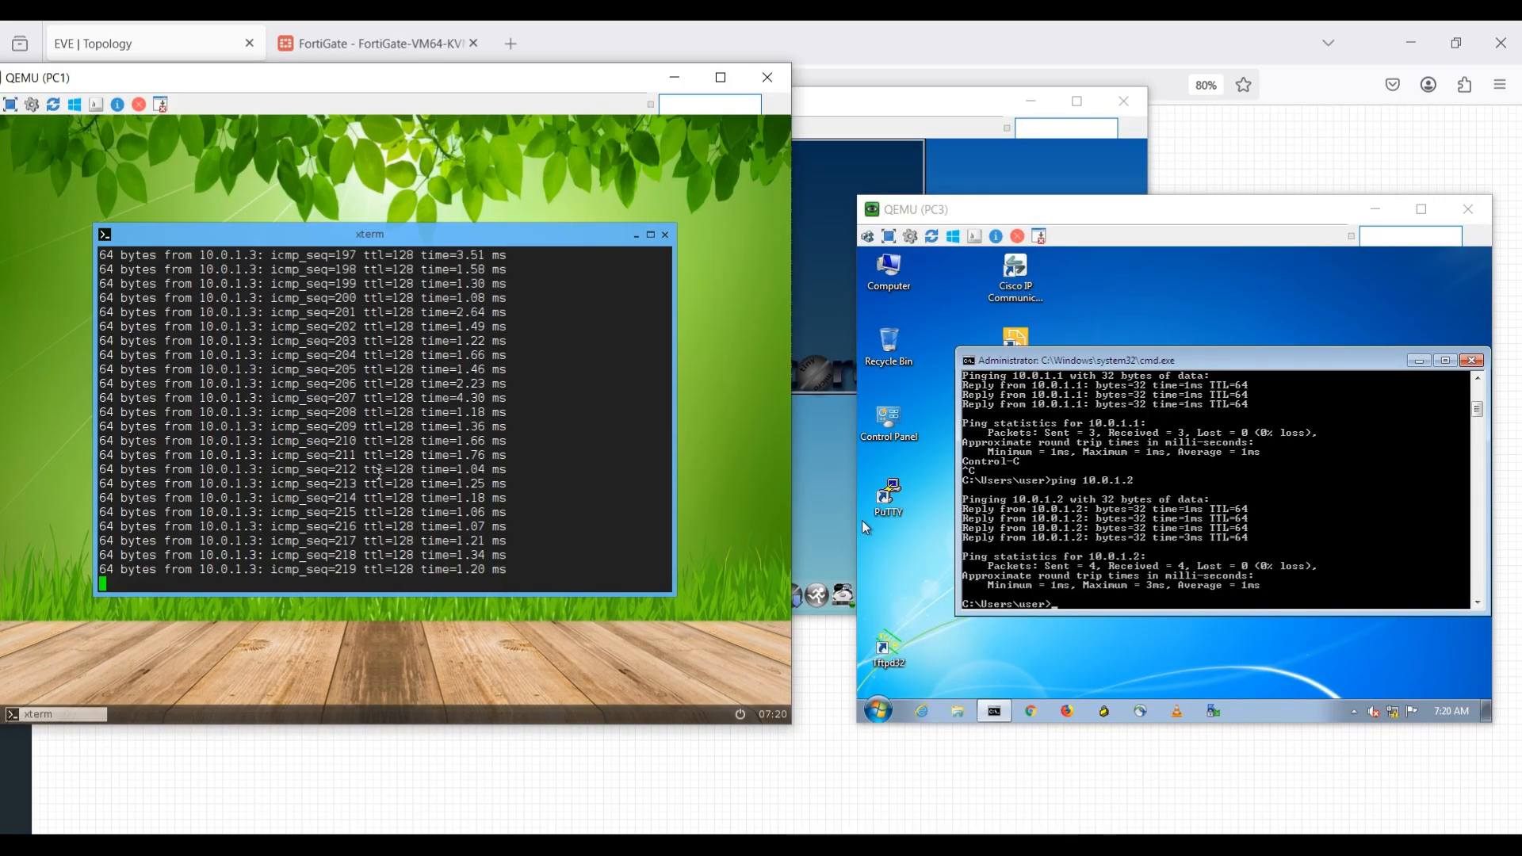
Stop the running ping in PC1's terminal and ping 8.8.8.8 from there.
key("ctrl+c")
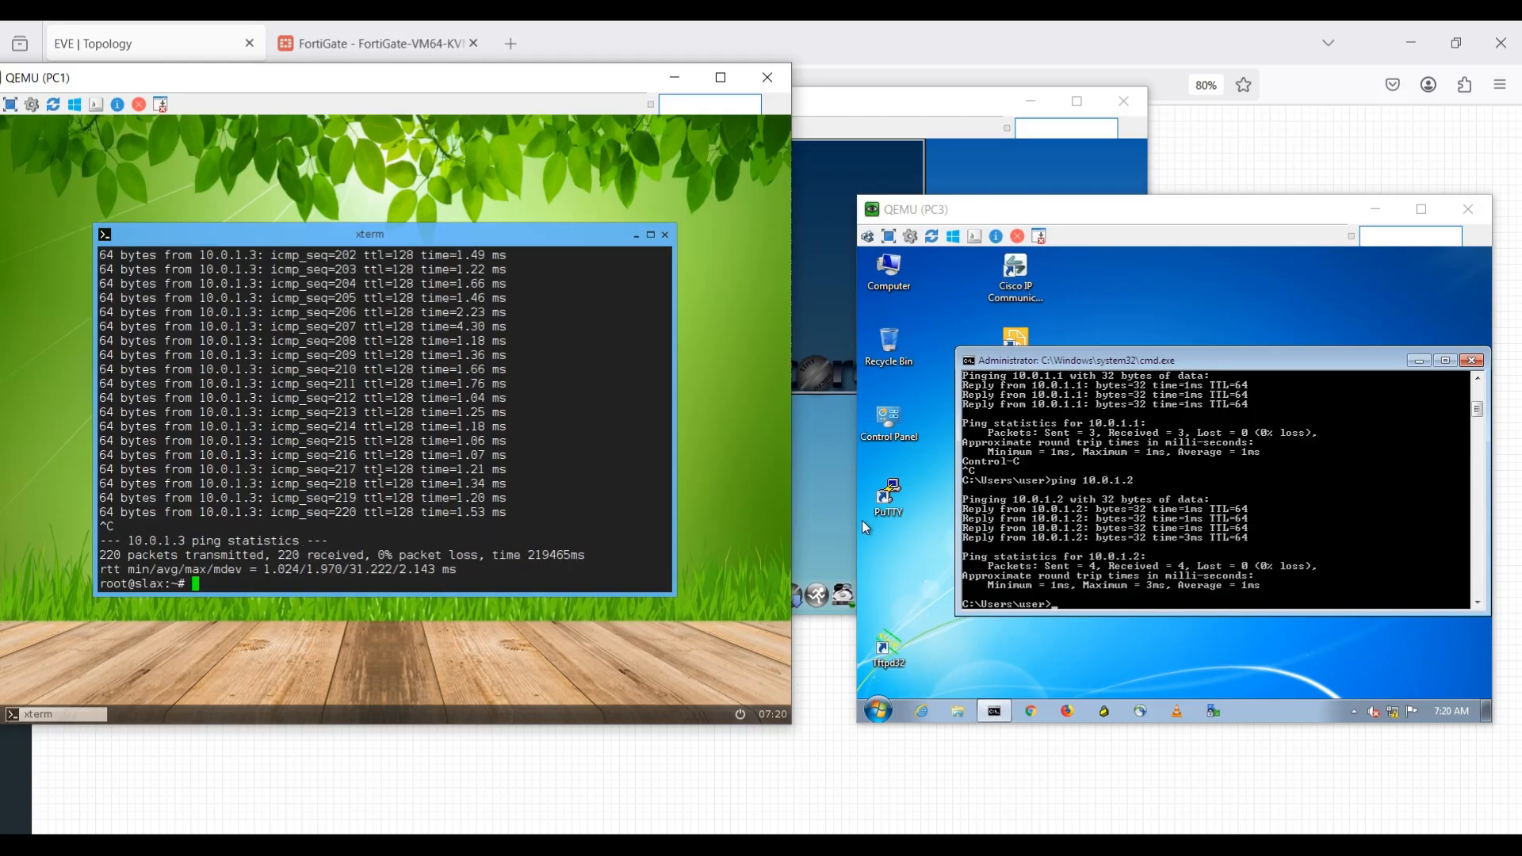
type("ping 8.8.8.8")
key("Return")
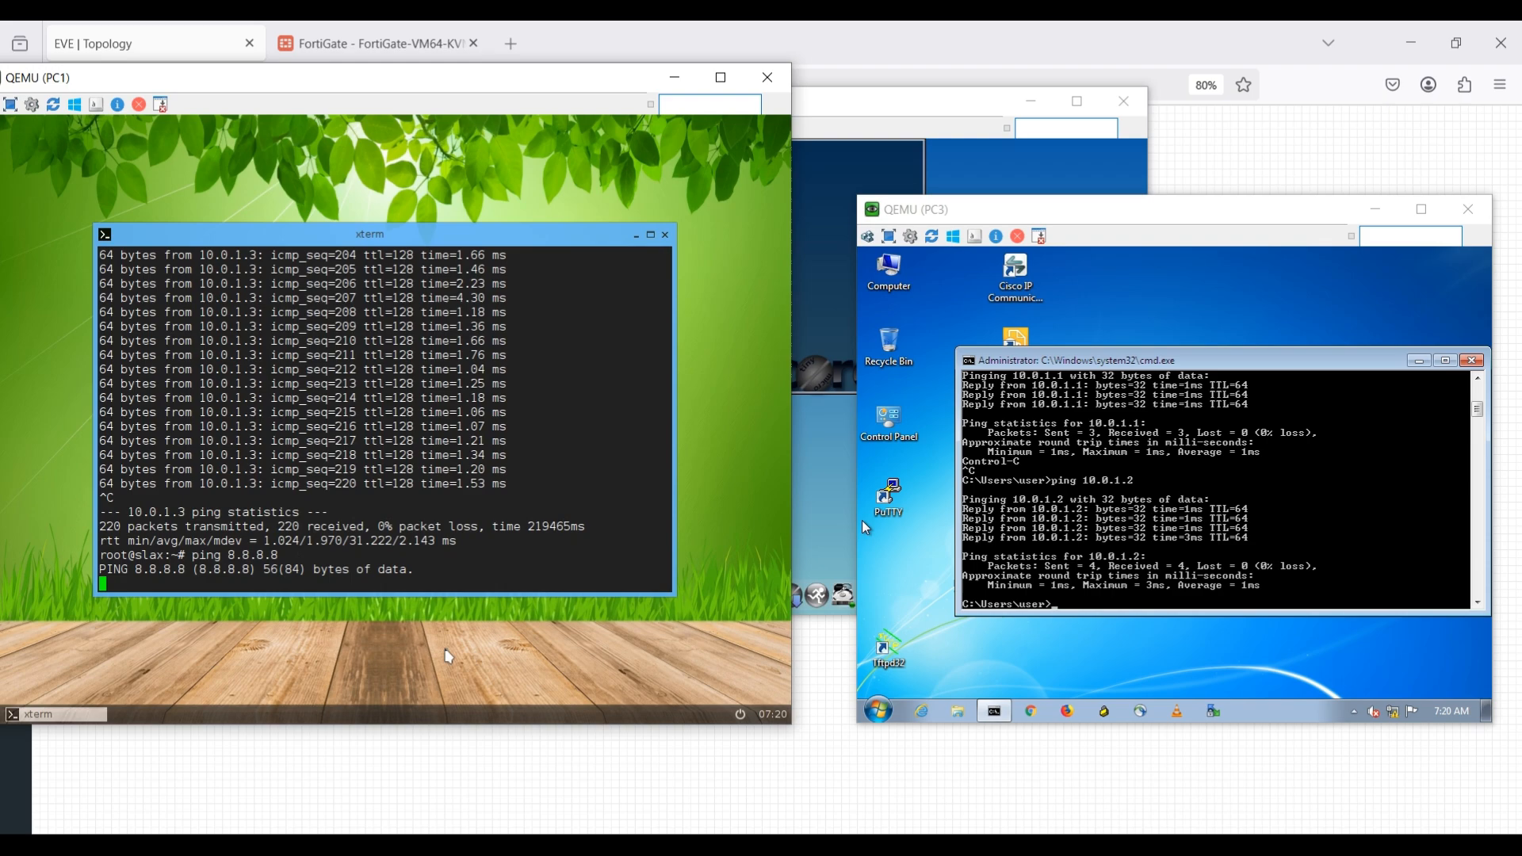
Return to the FortiGate and compare port1's default gateway distance with the static route's administrative distance.
left_click(718, 796)
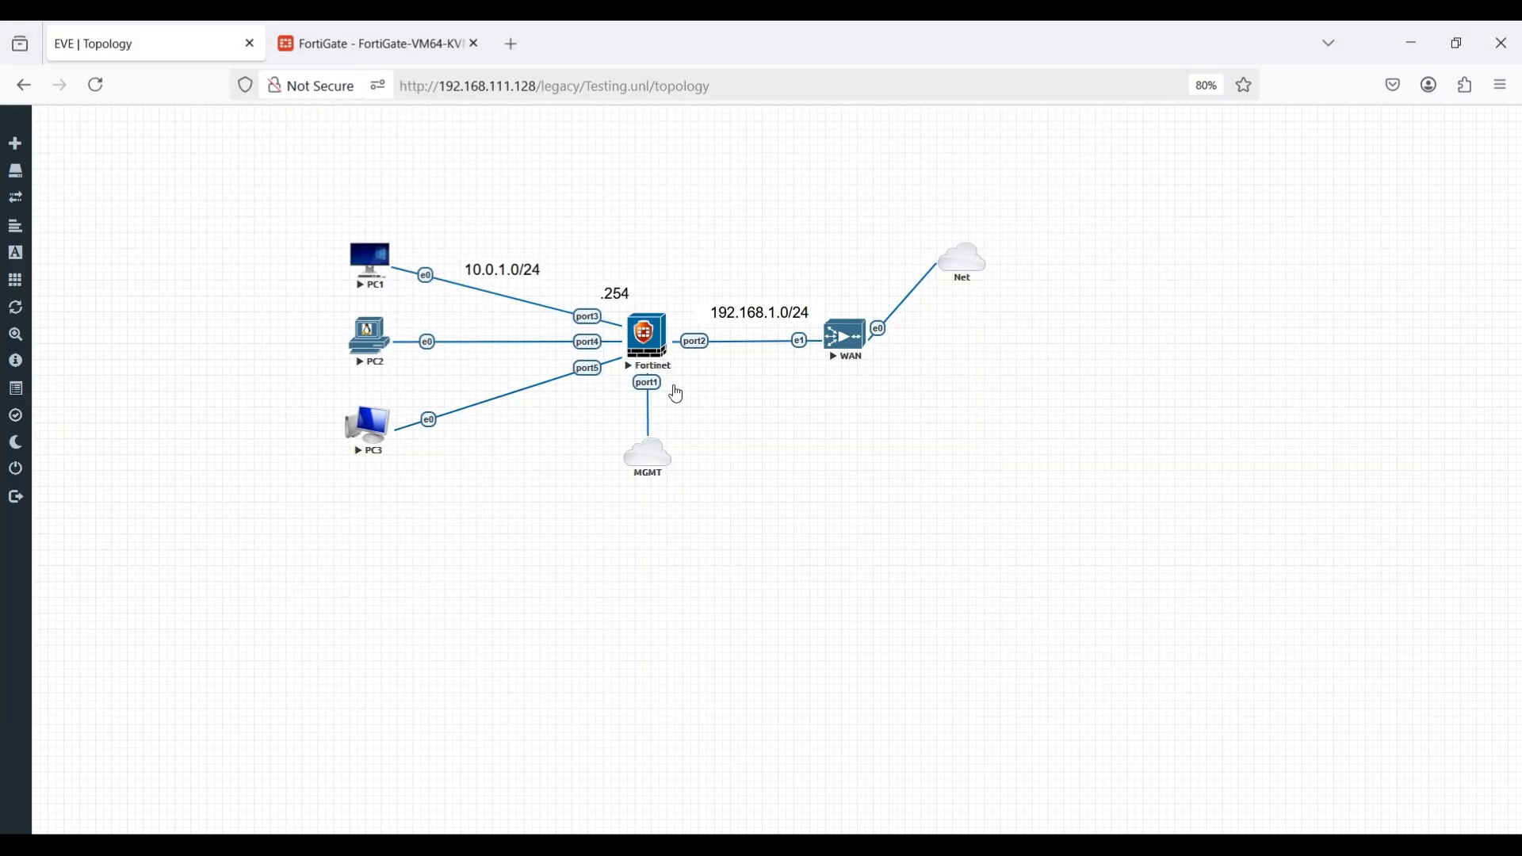
left_click(392, 24)
left_click(150, 25)
left_click(354, 42)
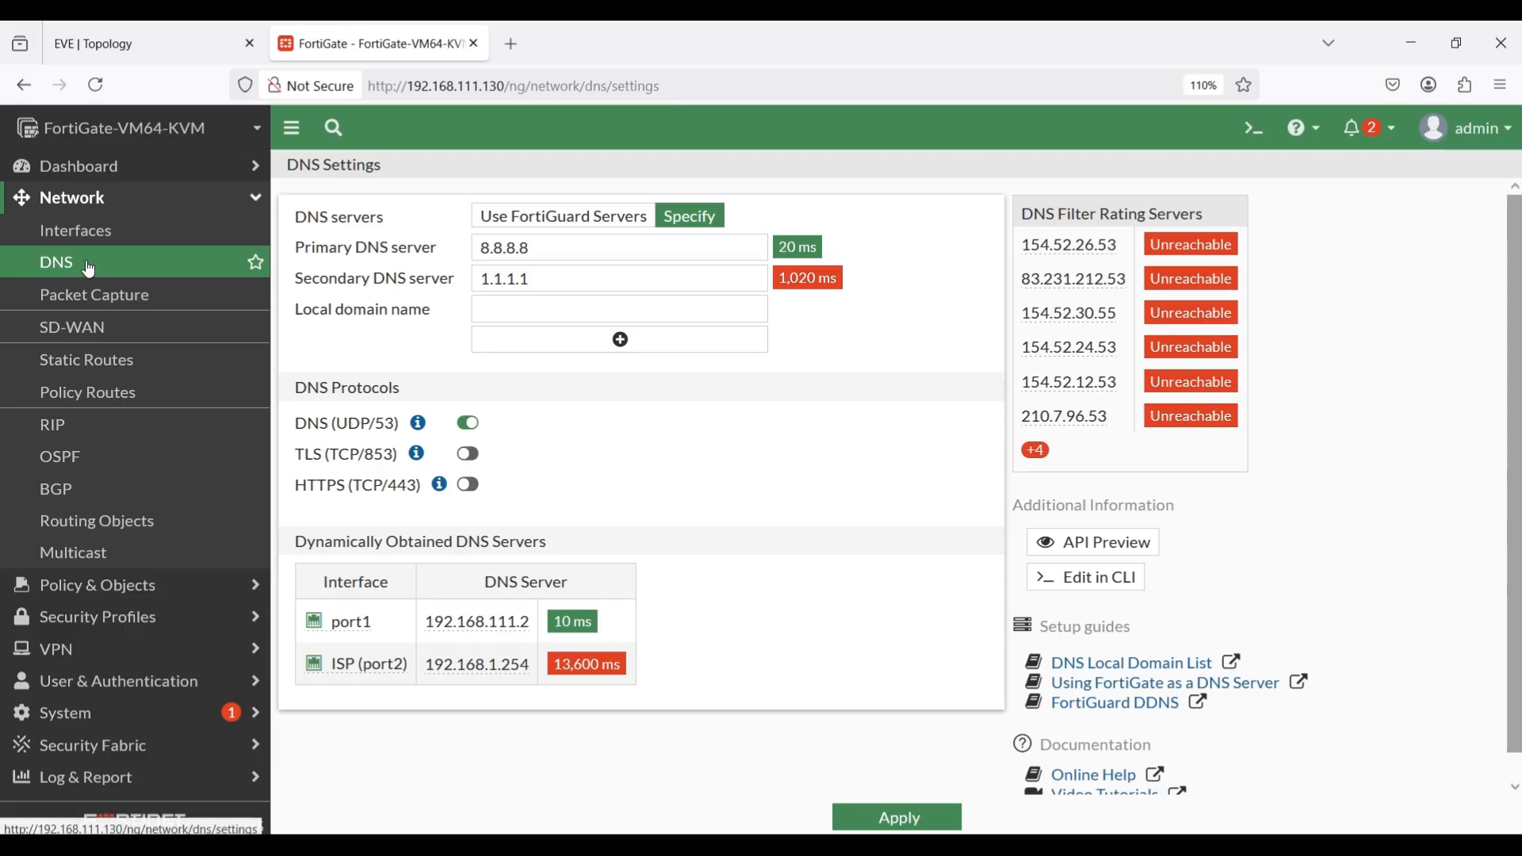
left_click(98, 232)
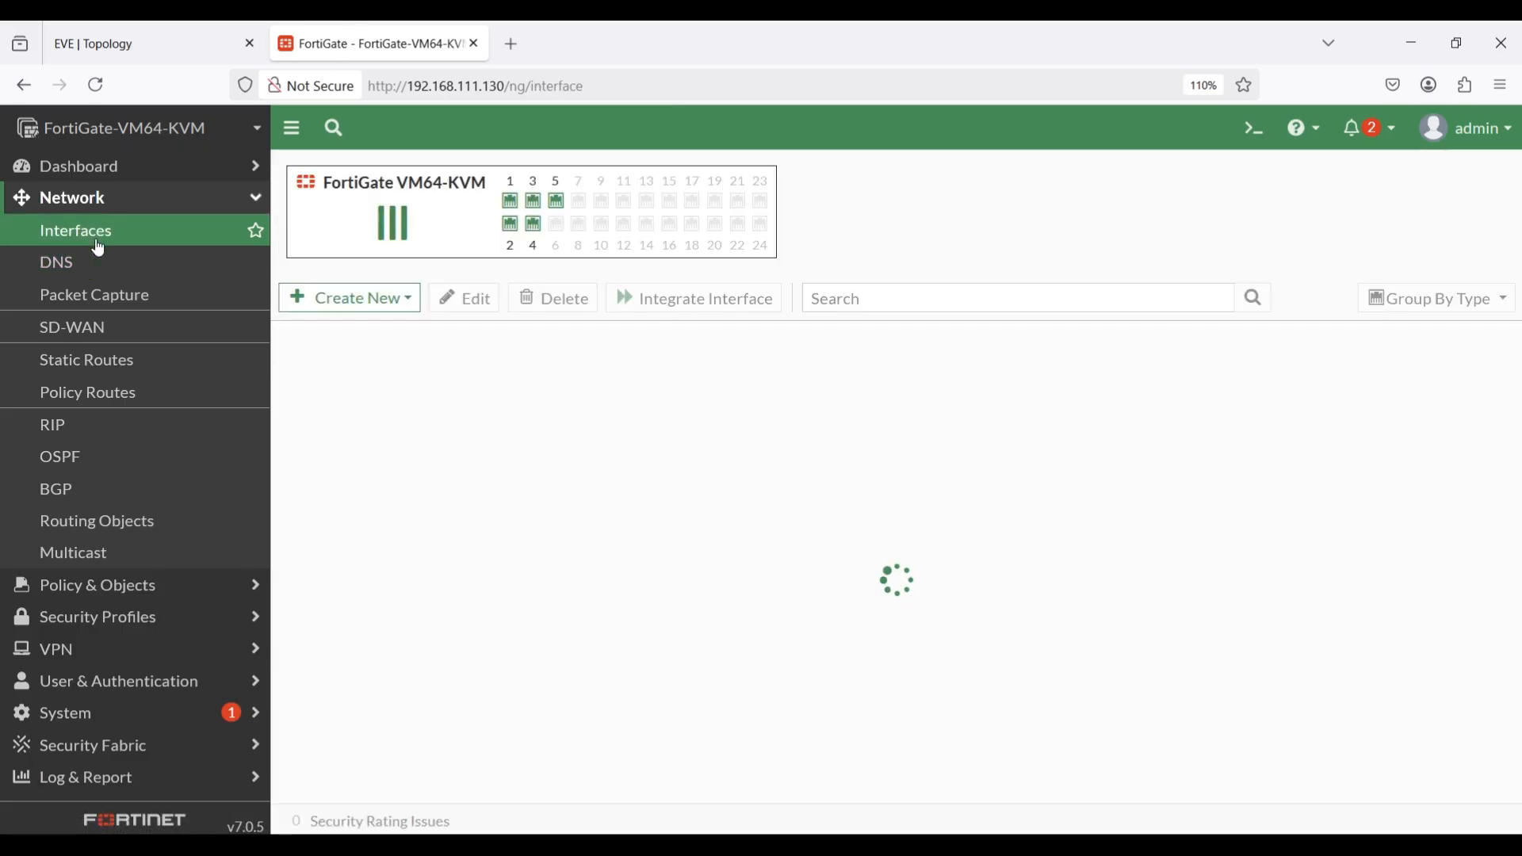
double_click(381, 564)
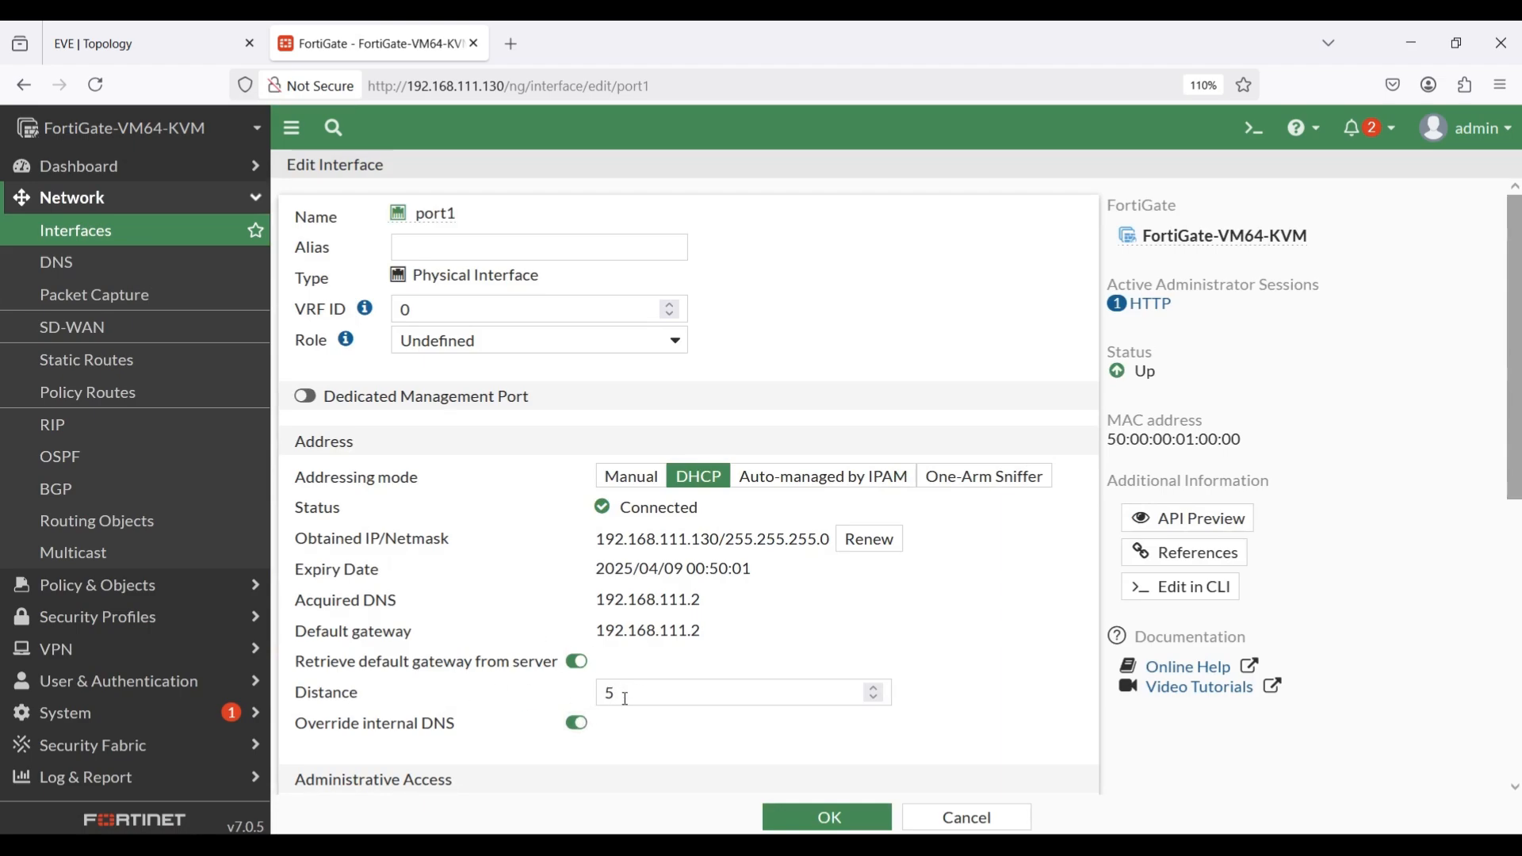
left_click(125, 371)
double_click(403, 268)
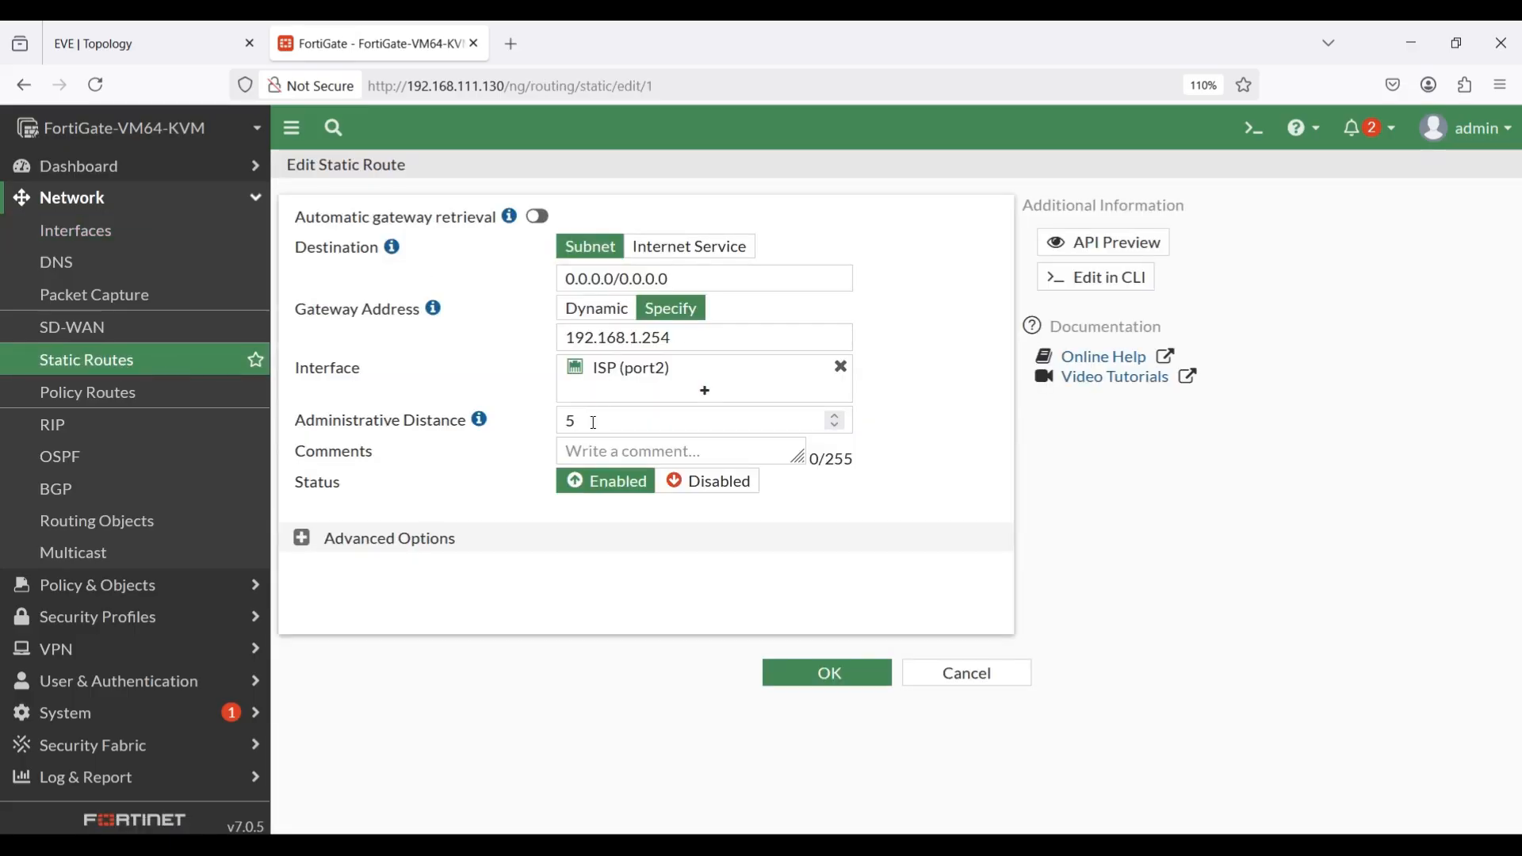
left_click(140, 248)
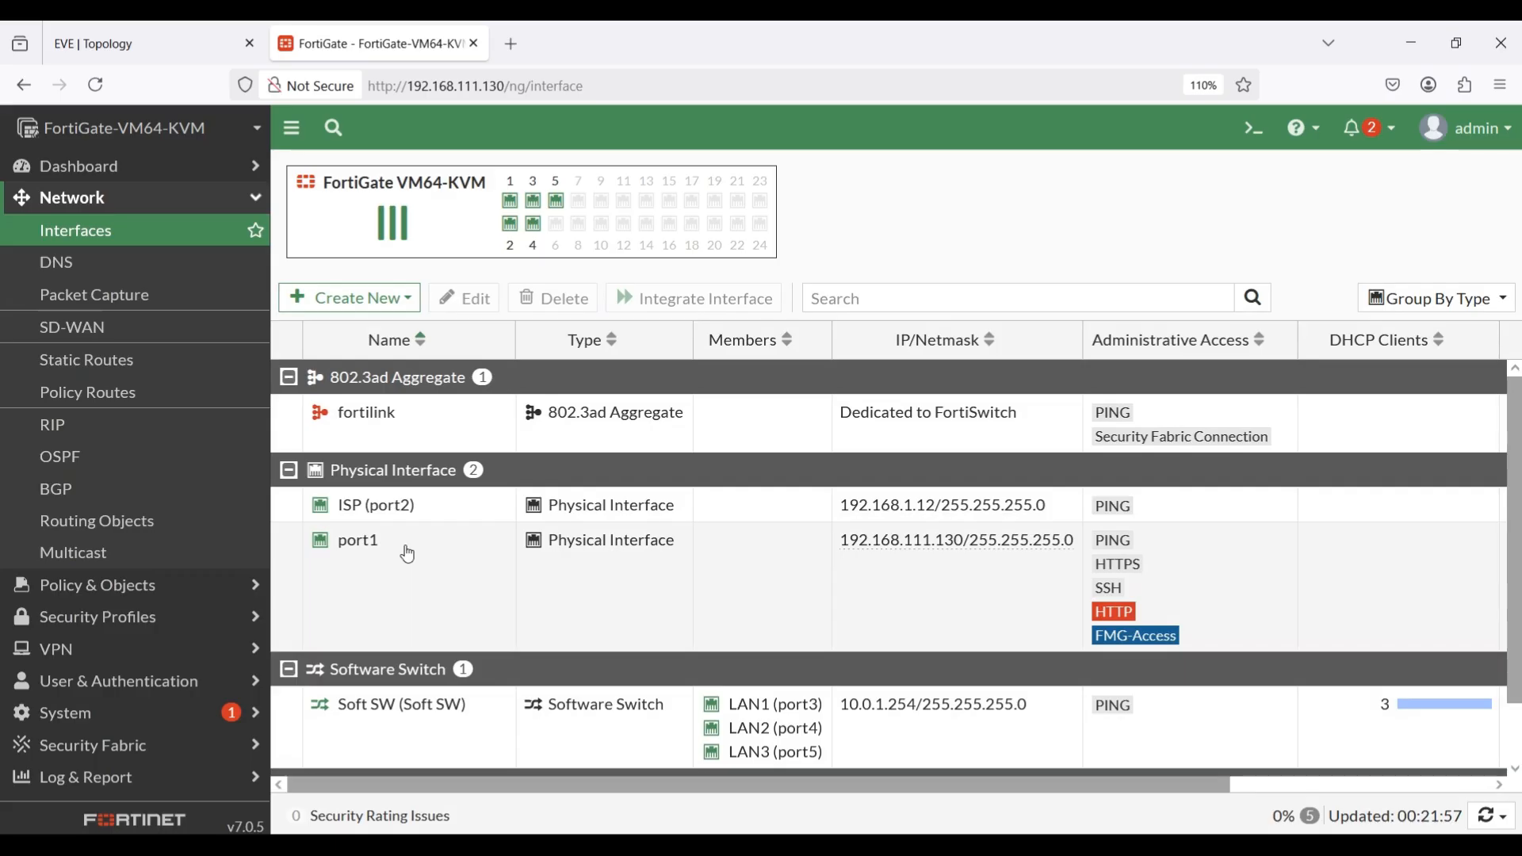
Check the management link in the topology, set port1's default gateway distance to 15 and save the interface.
left_click(211, 27)
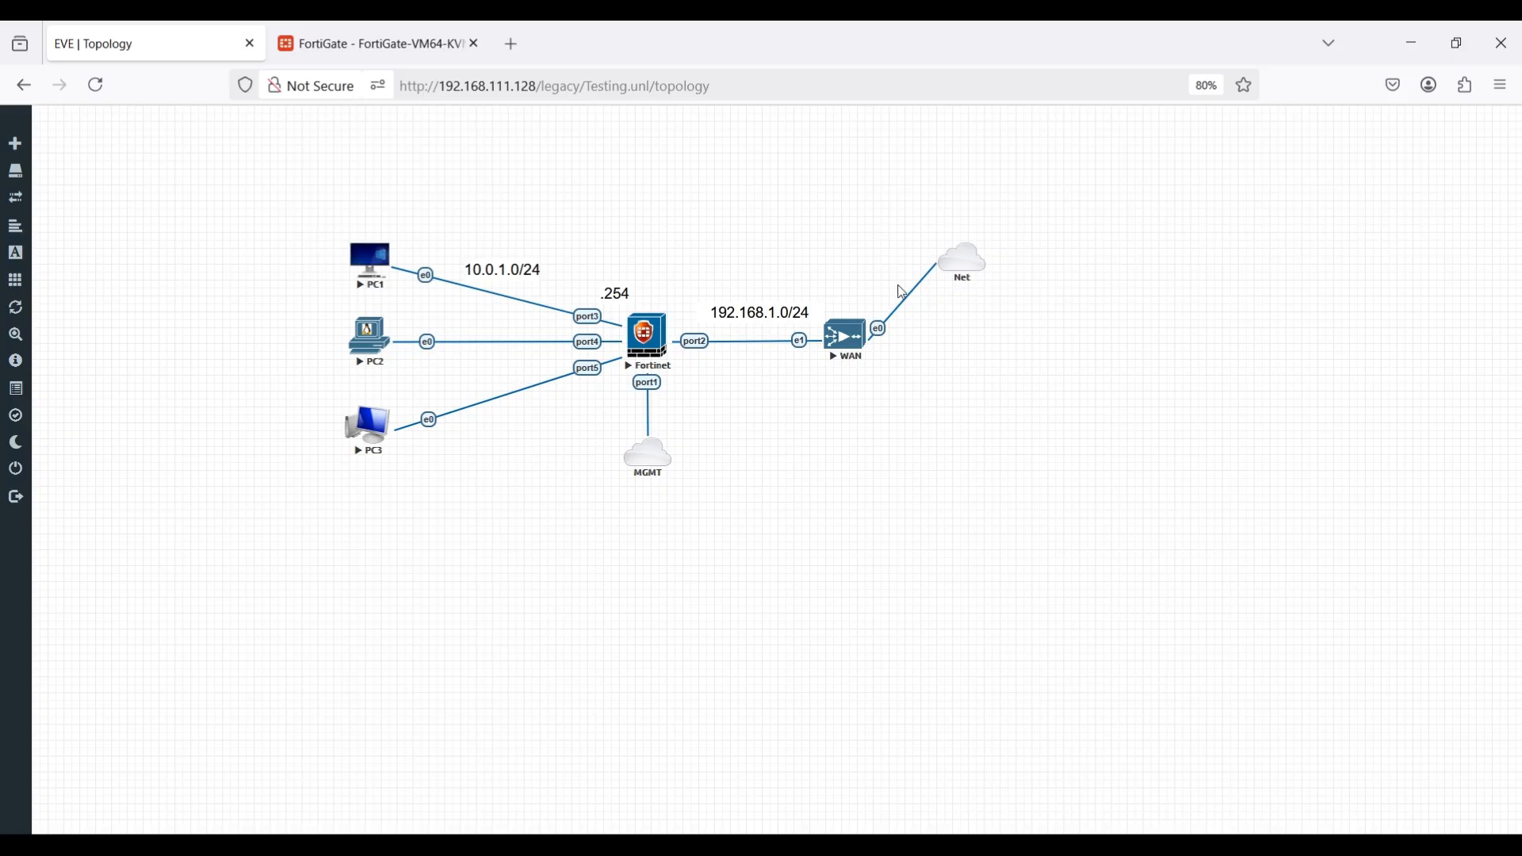
left_click(364, 44)
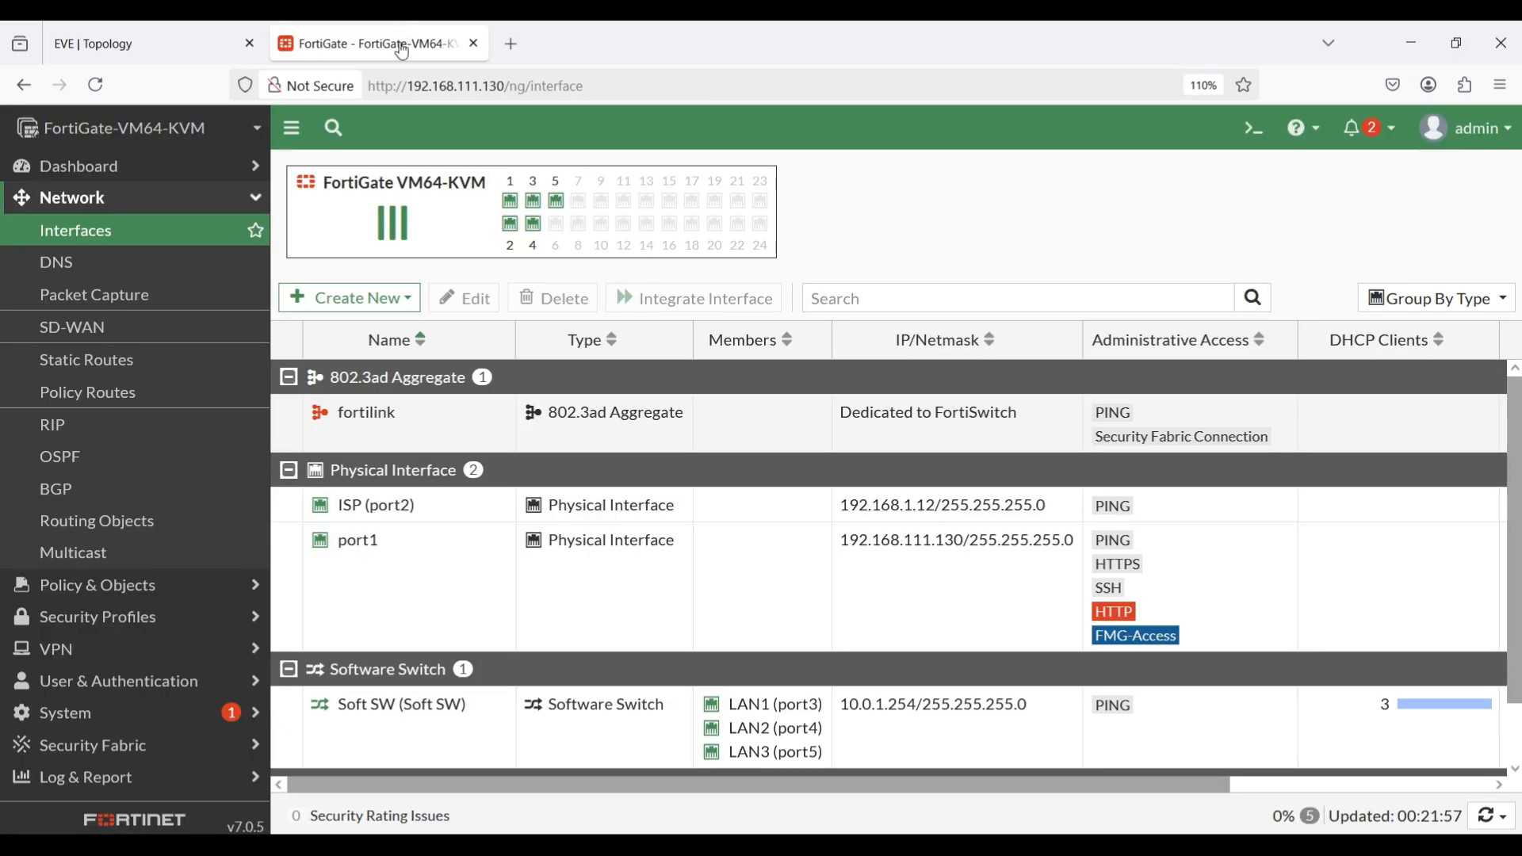
double_click(381, 540)
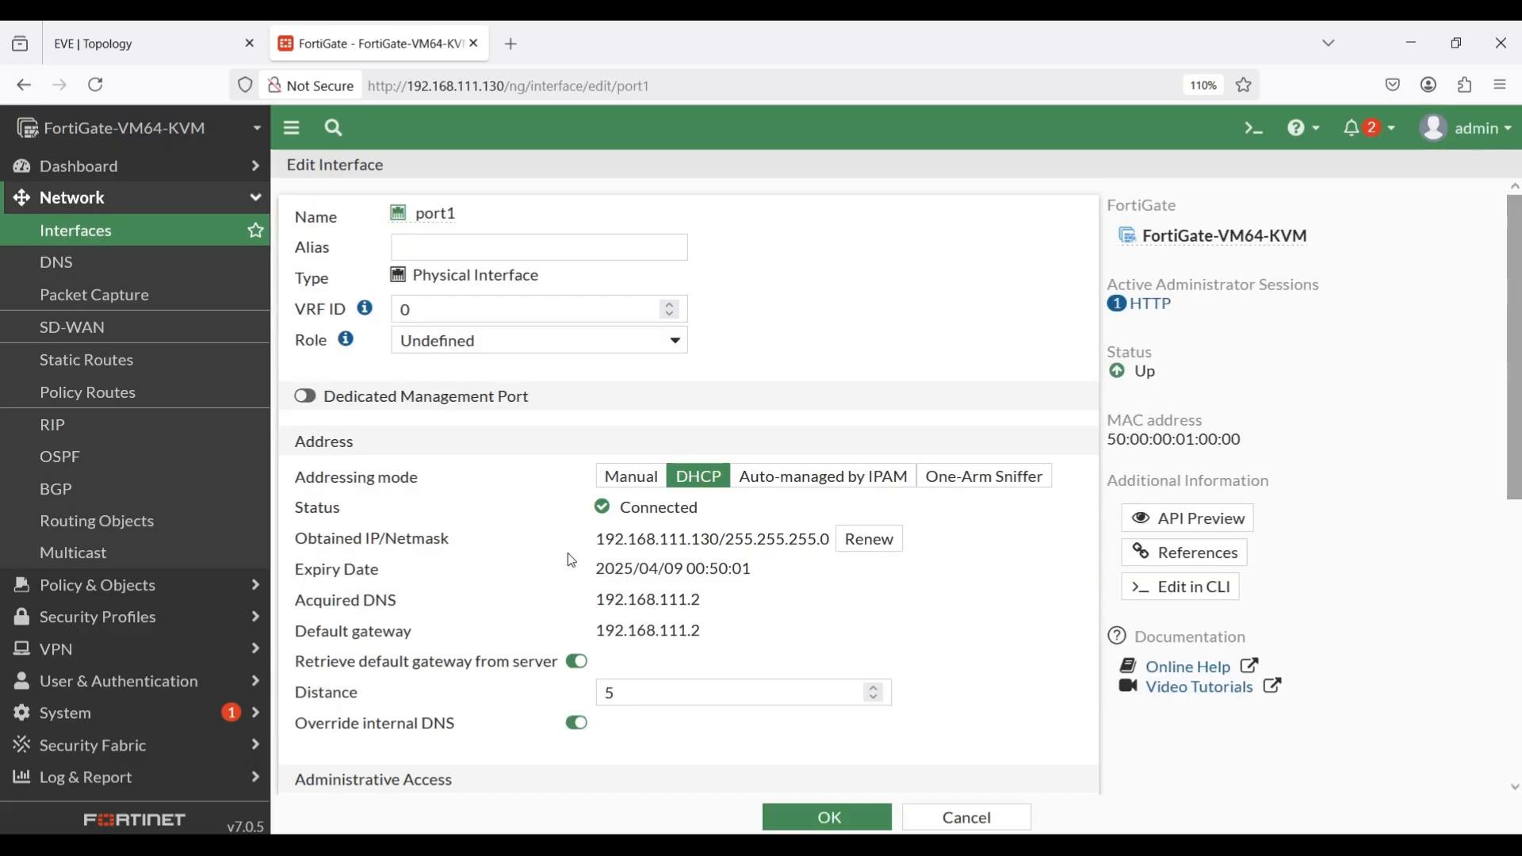
scroll(571, 560, "down", 4)
scroll(492, 478, "up", 1)
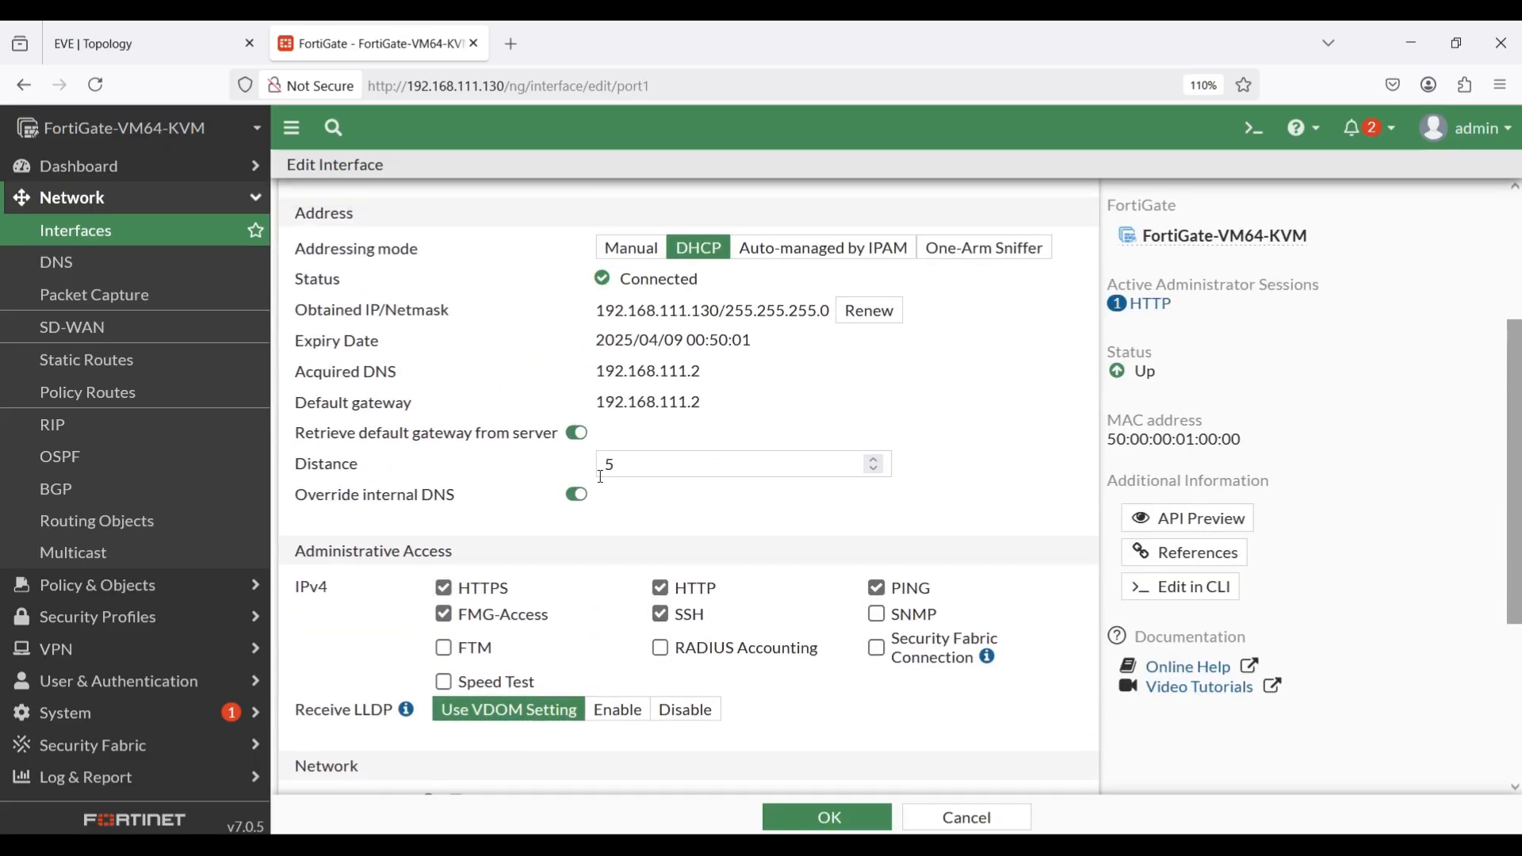
left_click(608, 466)
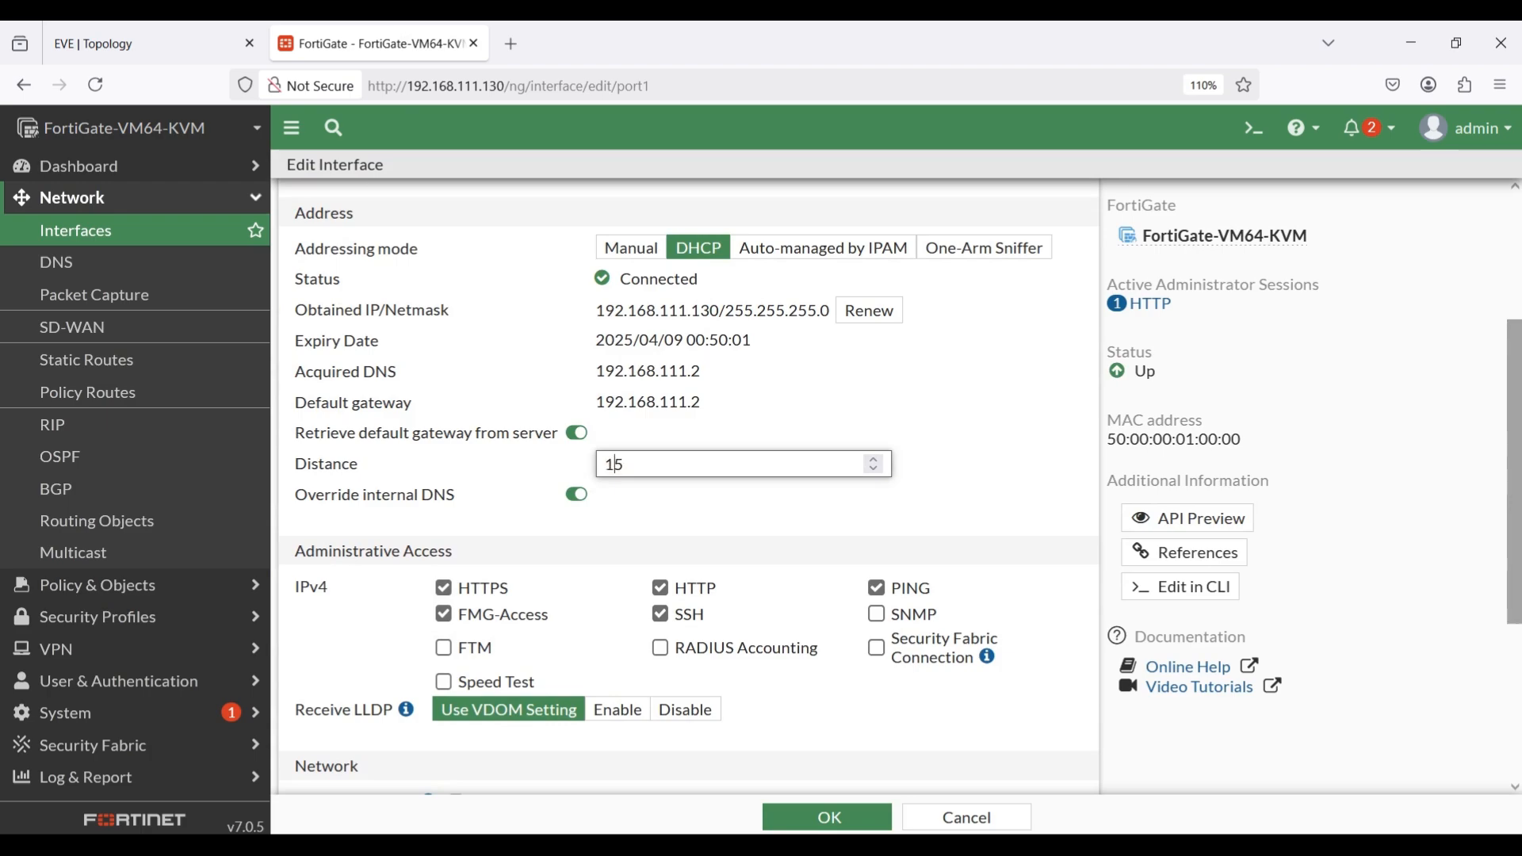
left_click(839, 816)
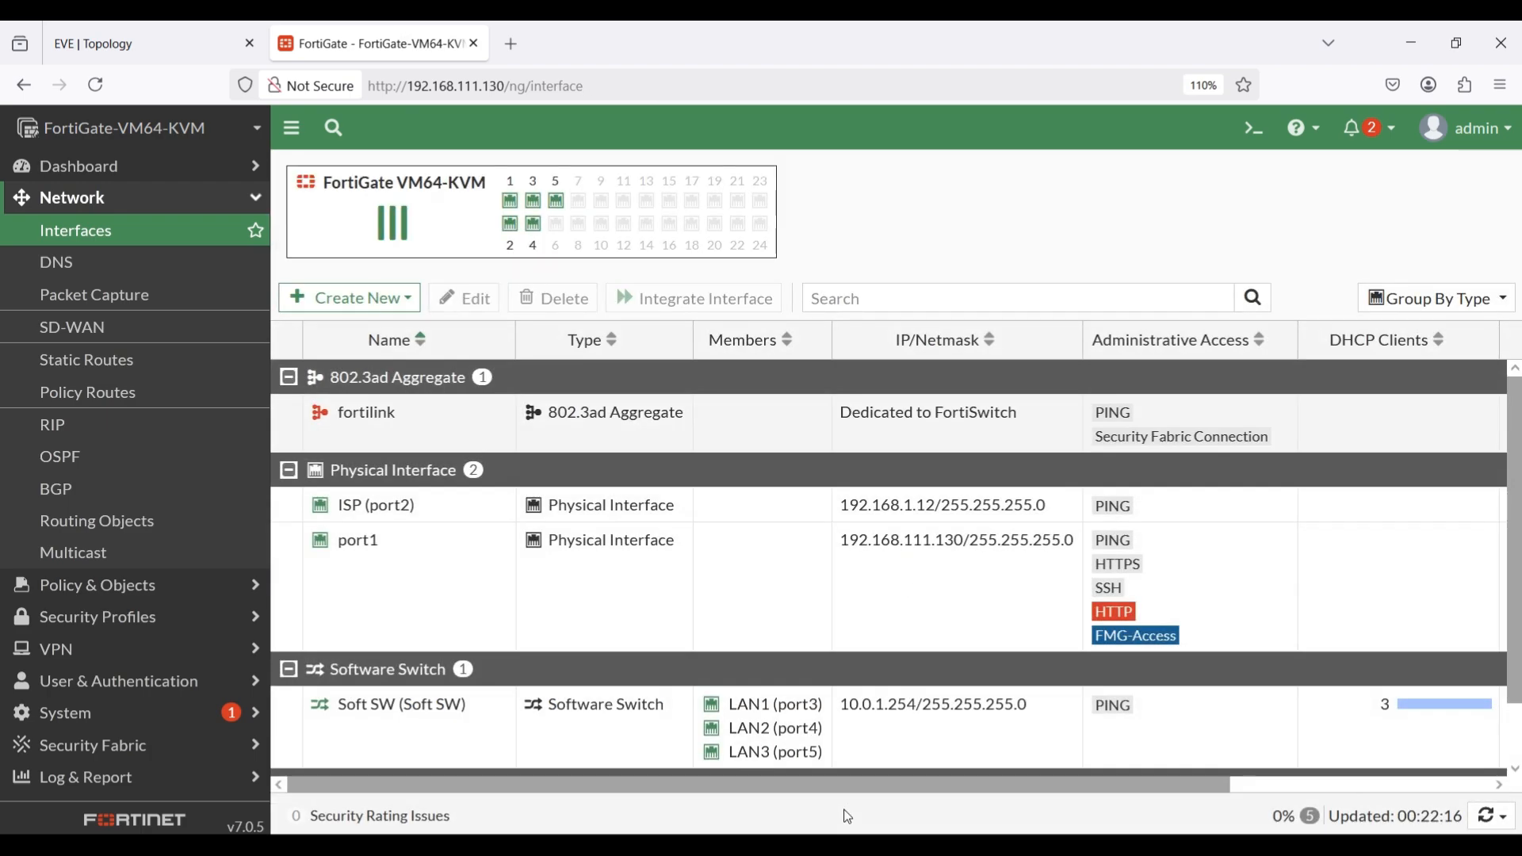
Check the running pings on PC1 and PC2, and repeat the ping to 8.8.8.8 on PC3.
left_click(211, 46)
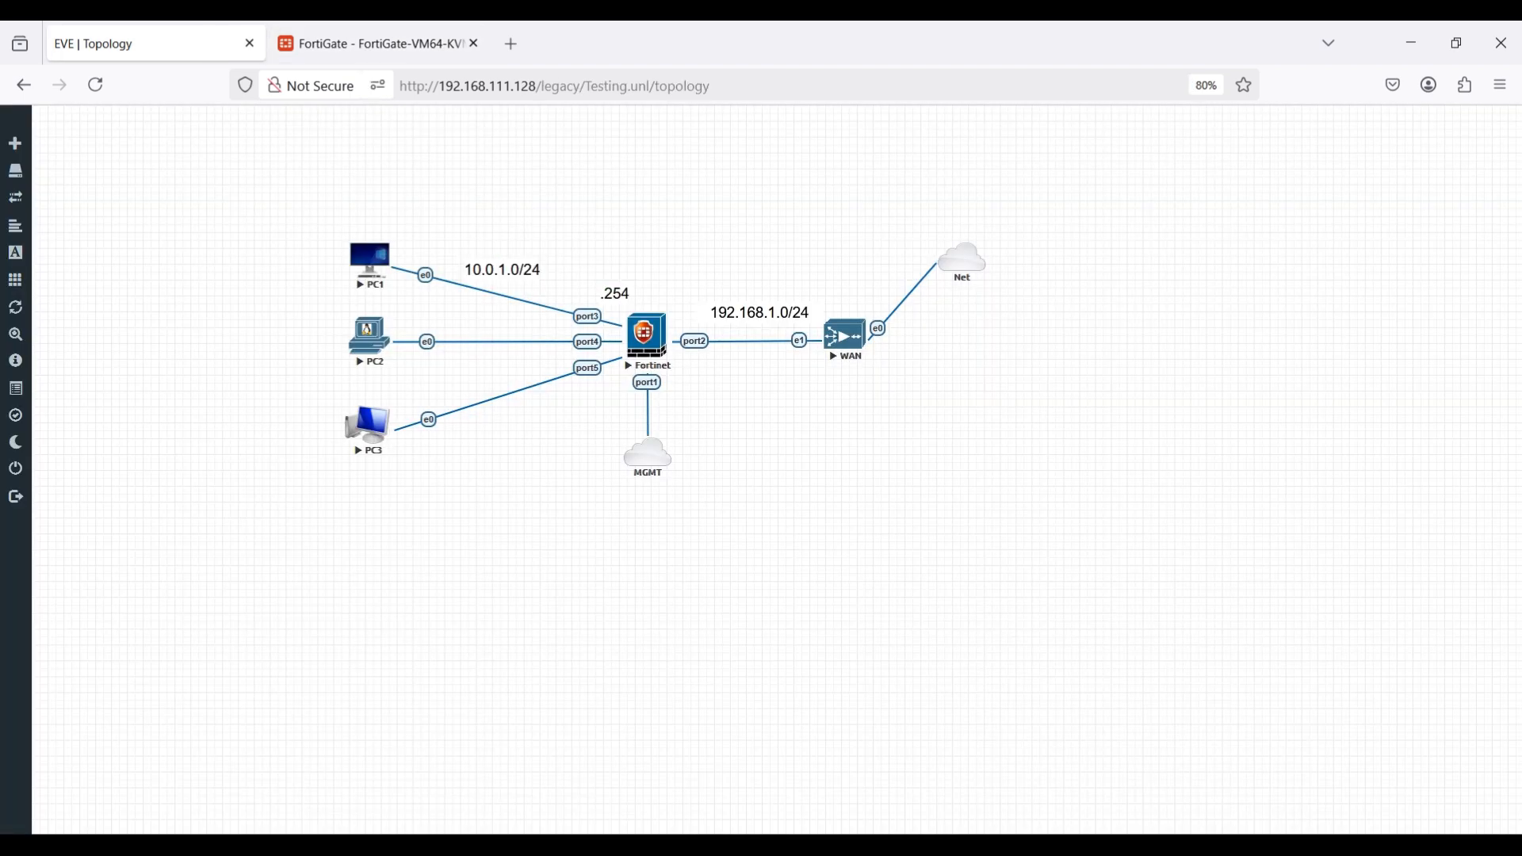
left_click(773, 765)
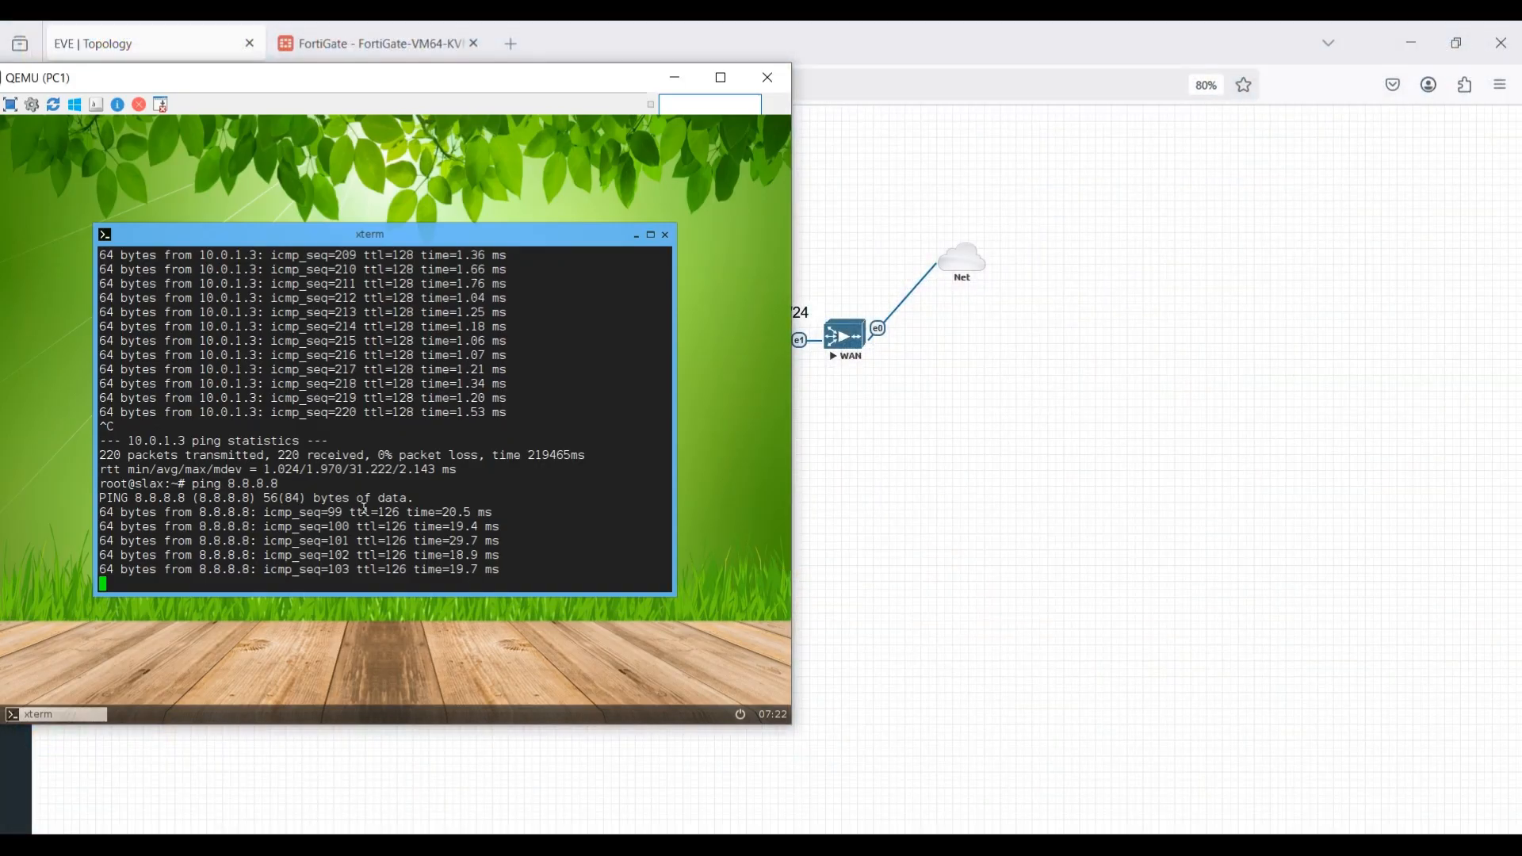
mouse_move(886, 840)
left_click(887, 736)
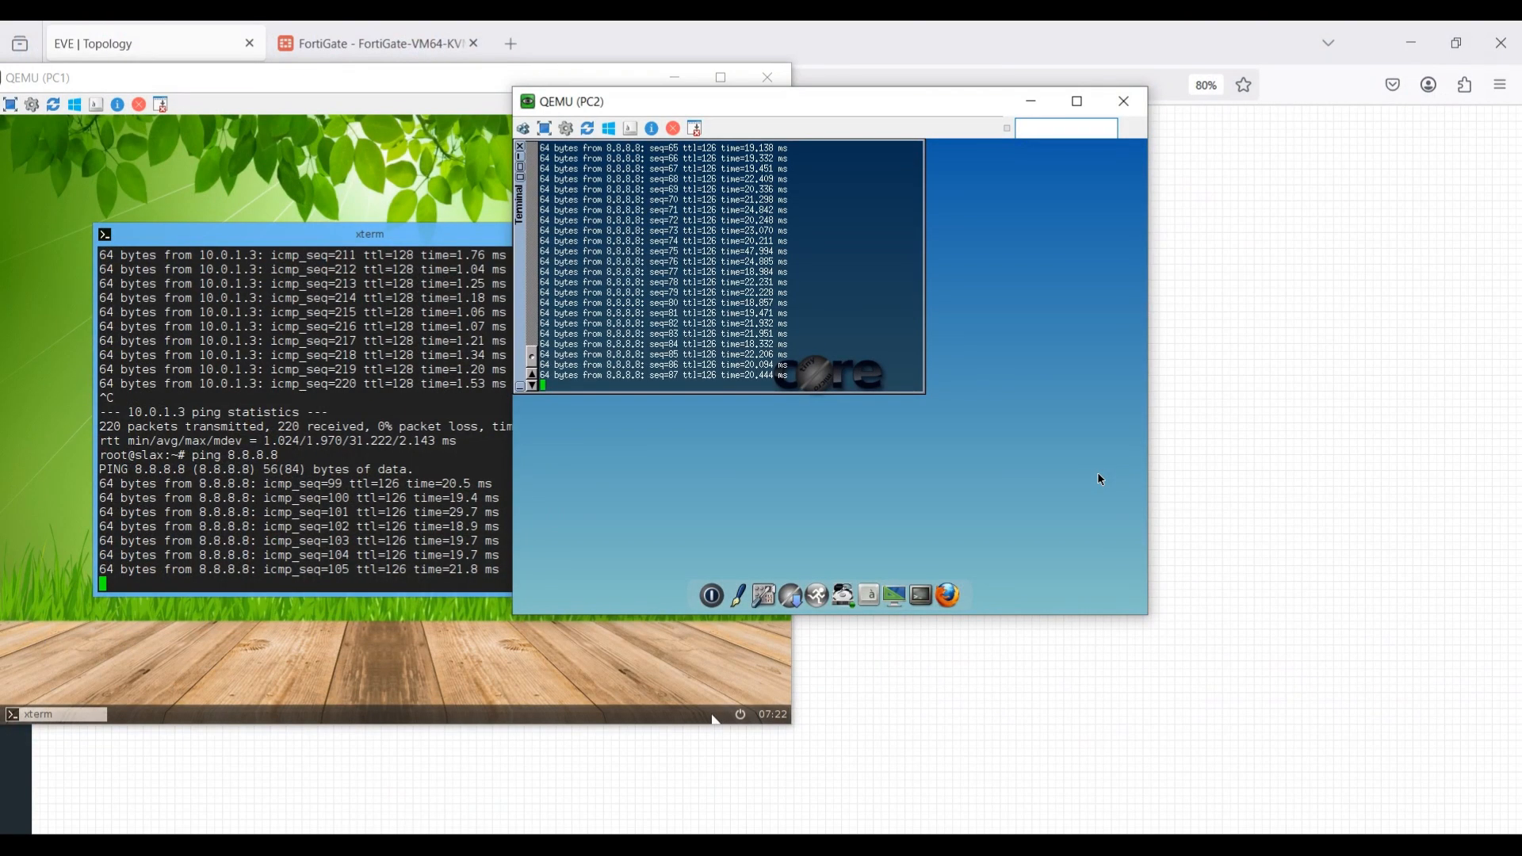
left_click(1053, 764)
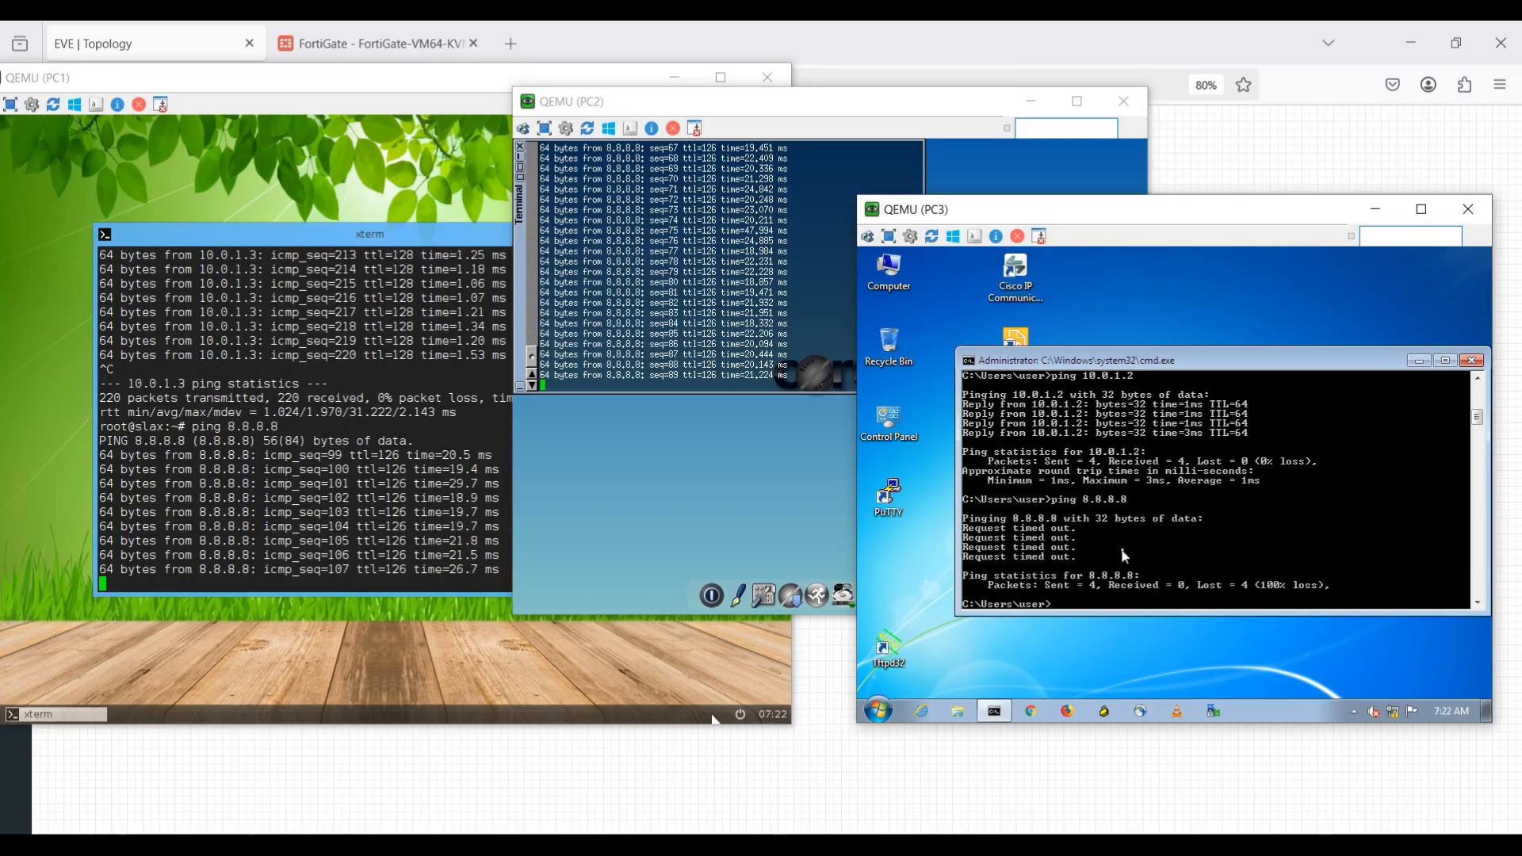
key("Up")
key("Return")
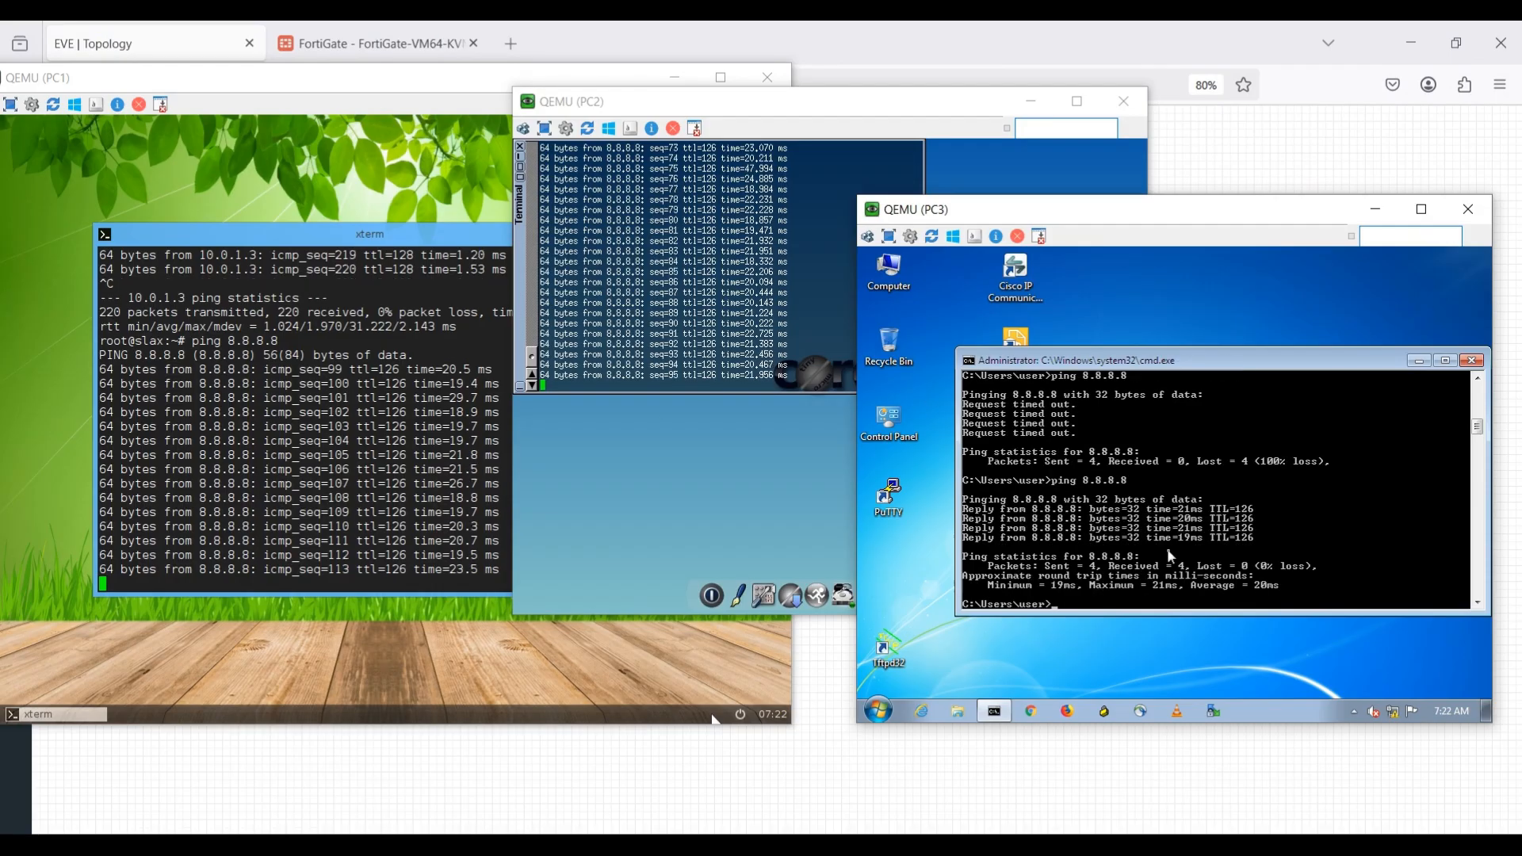
Repeat the ping to 8.8.8.8 on PC3 and check the forward traffic log on the FortiGate.
key("Up")
key("Return")
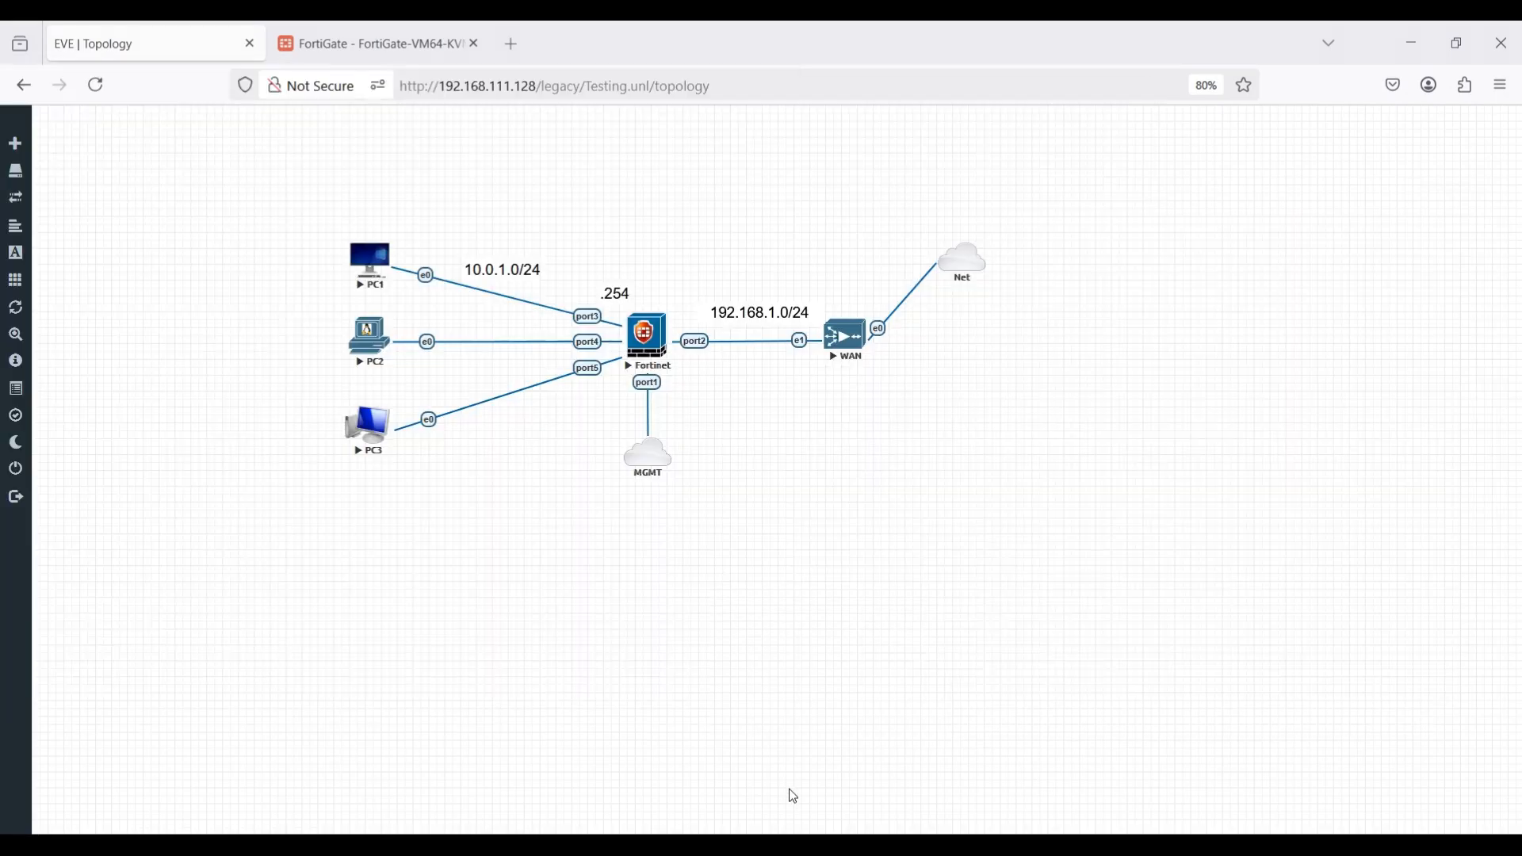
left_click(791, 795)
left_click(396, 44)
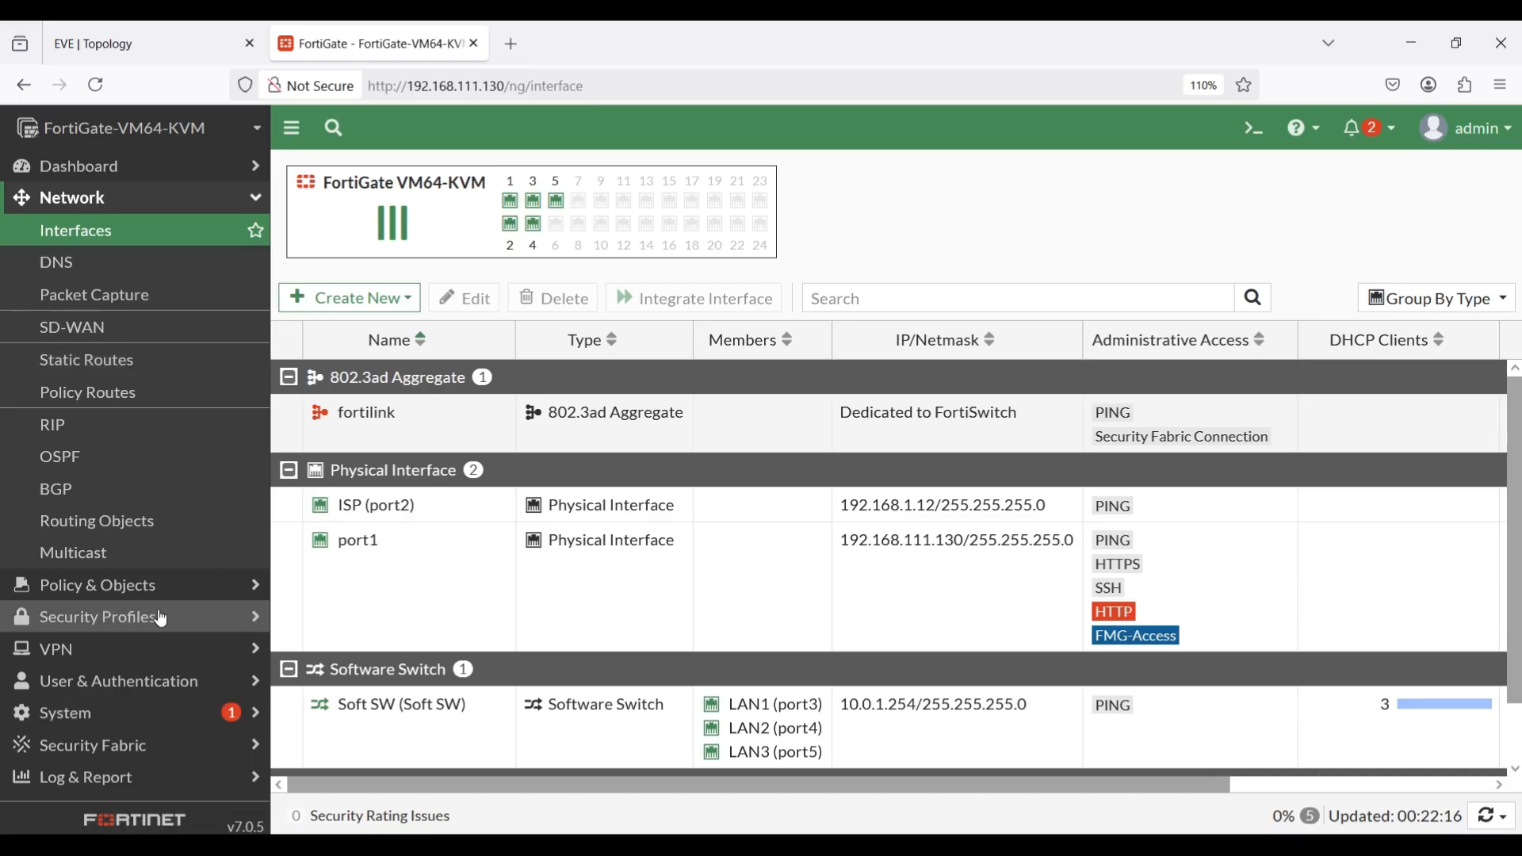
left_click(67, 784)
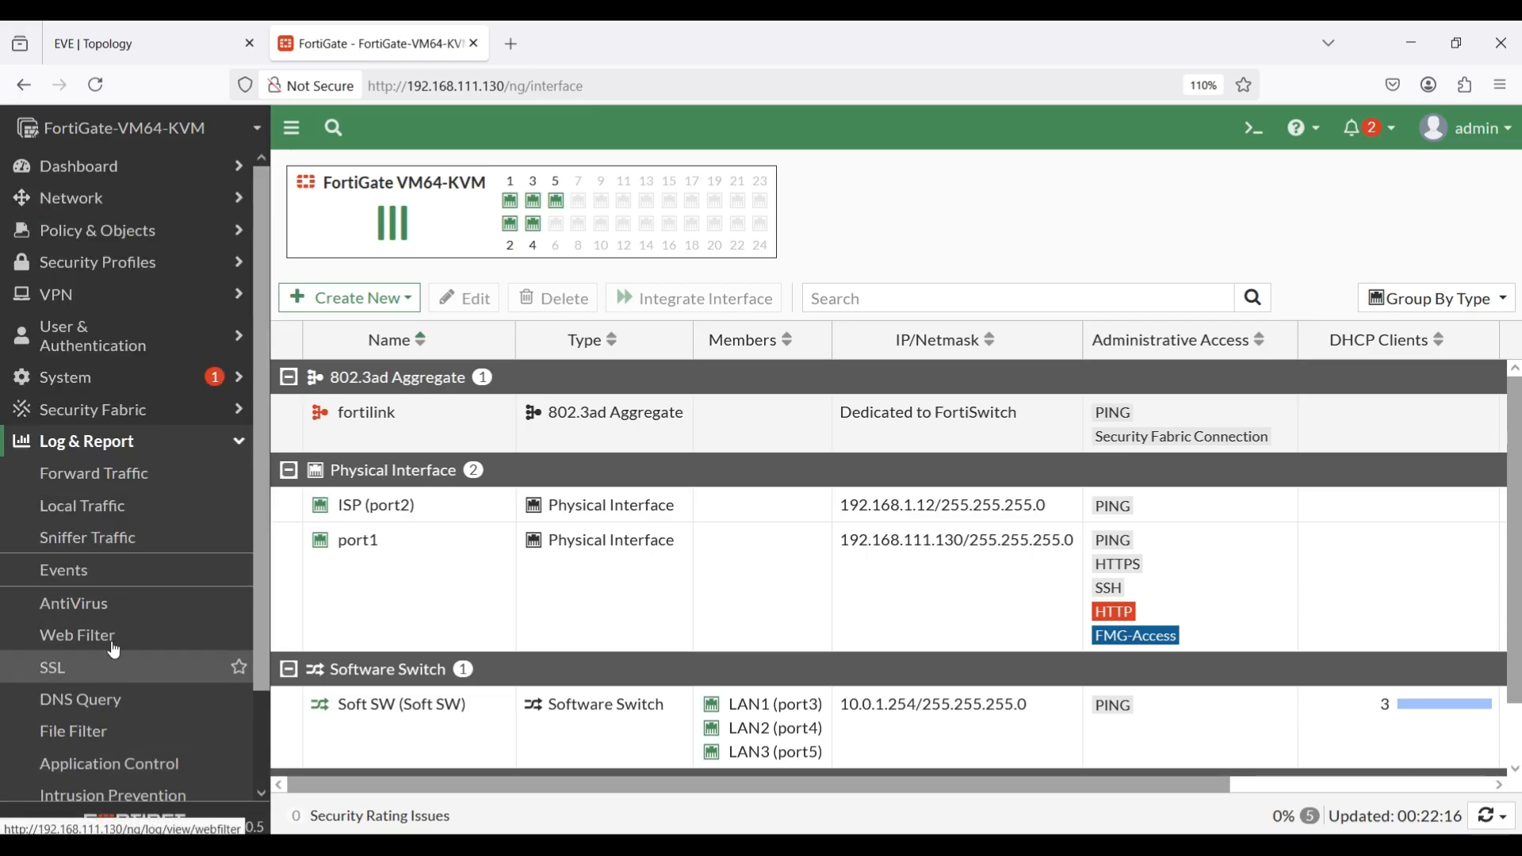
left_click(109, 485)
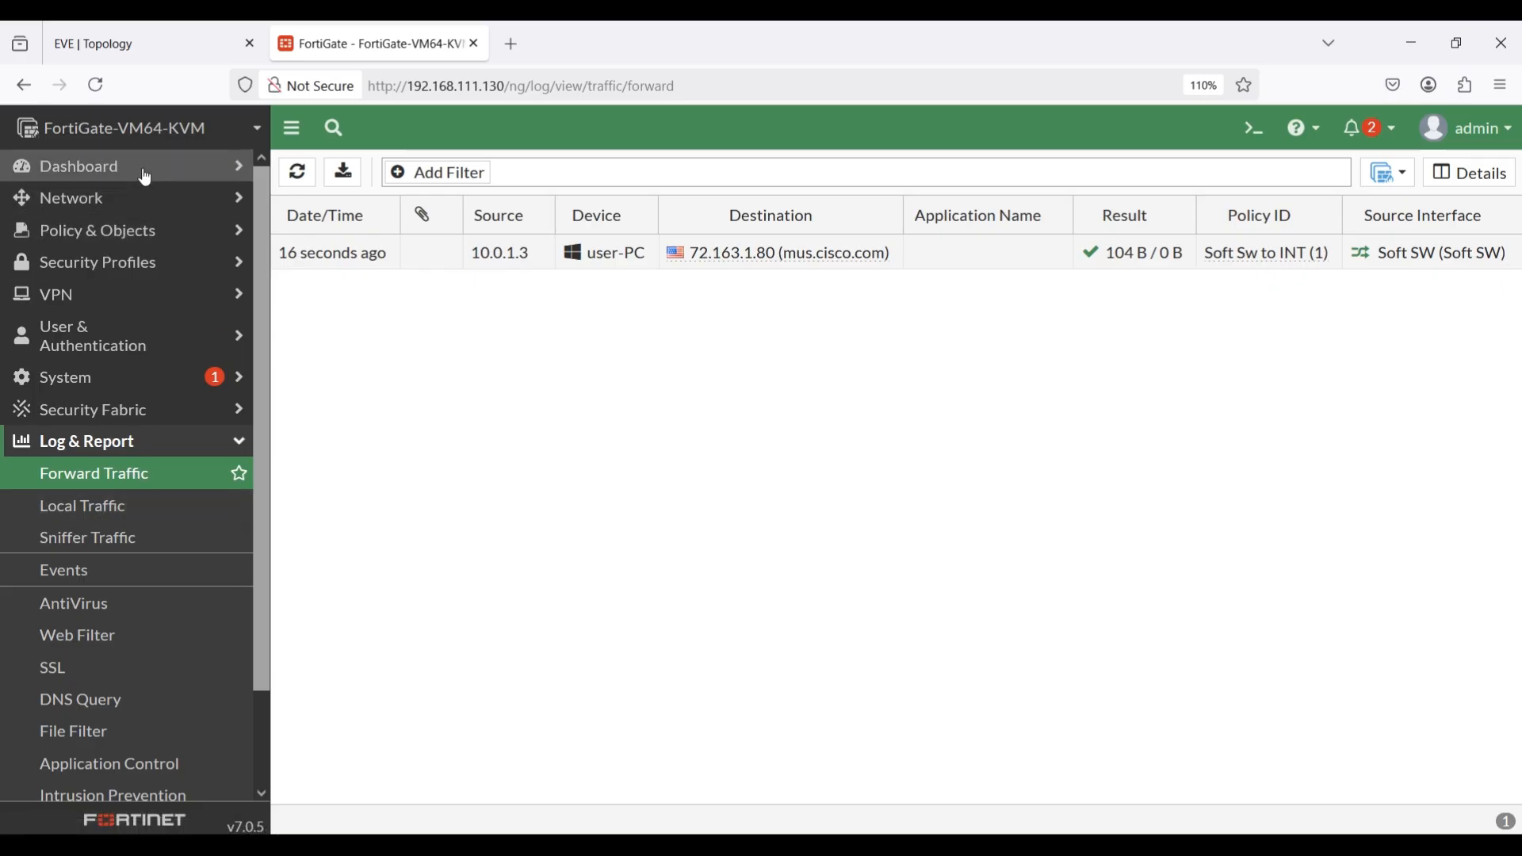
Examine the FortiView sources, destinations and sessions for the traffic from the three PCs.
left_click(56, 166)
left_click(124, 369)
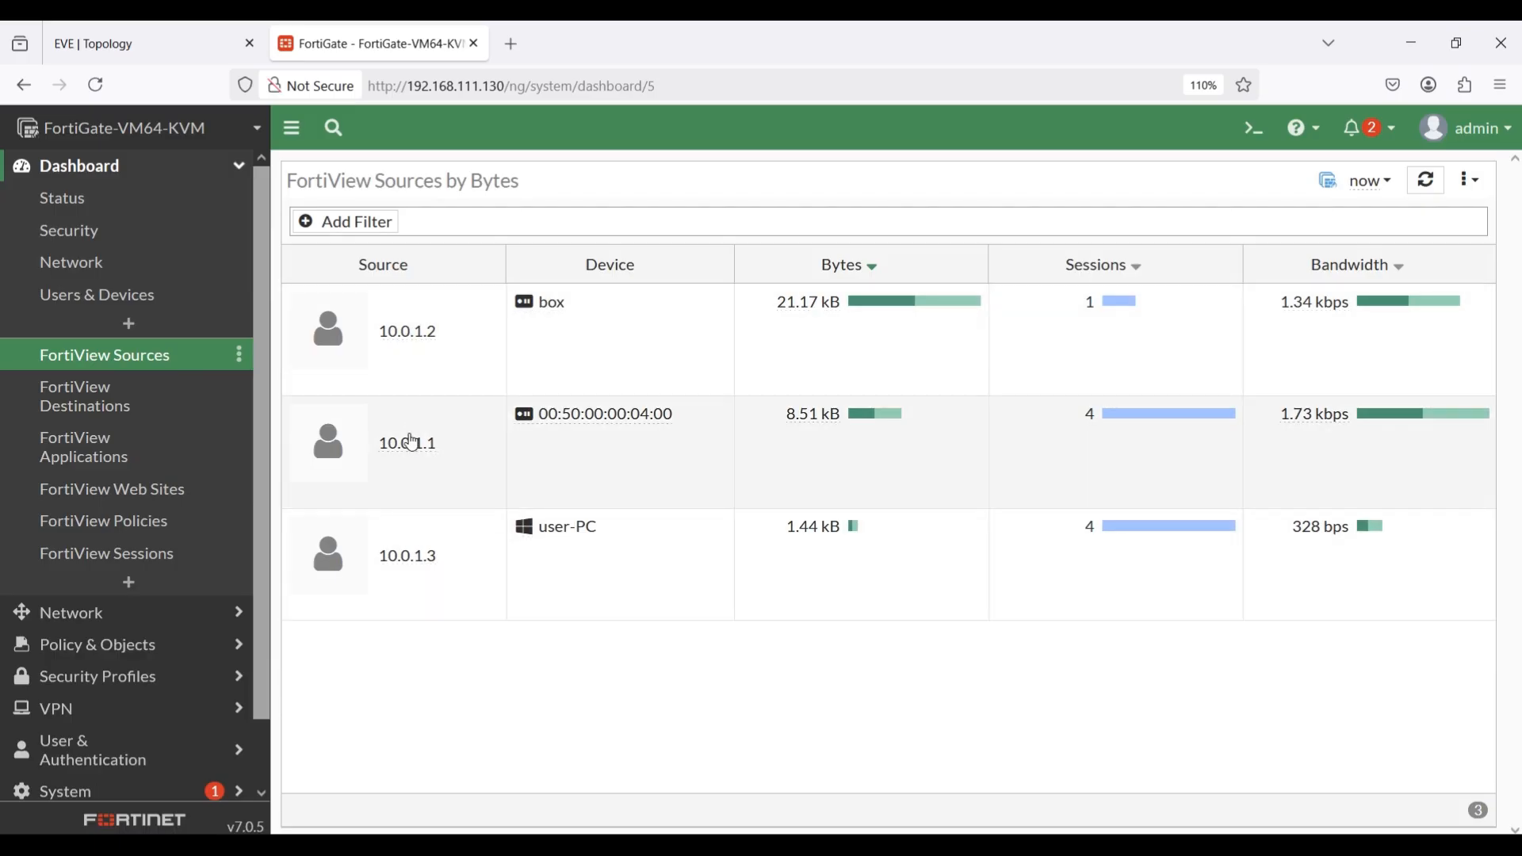
left_click(98, 411)
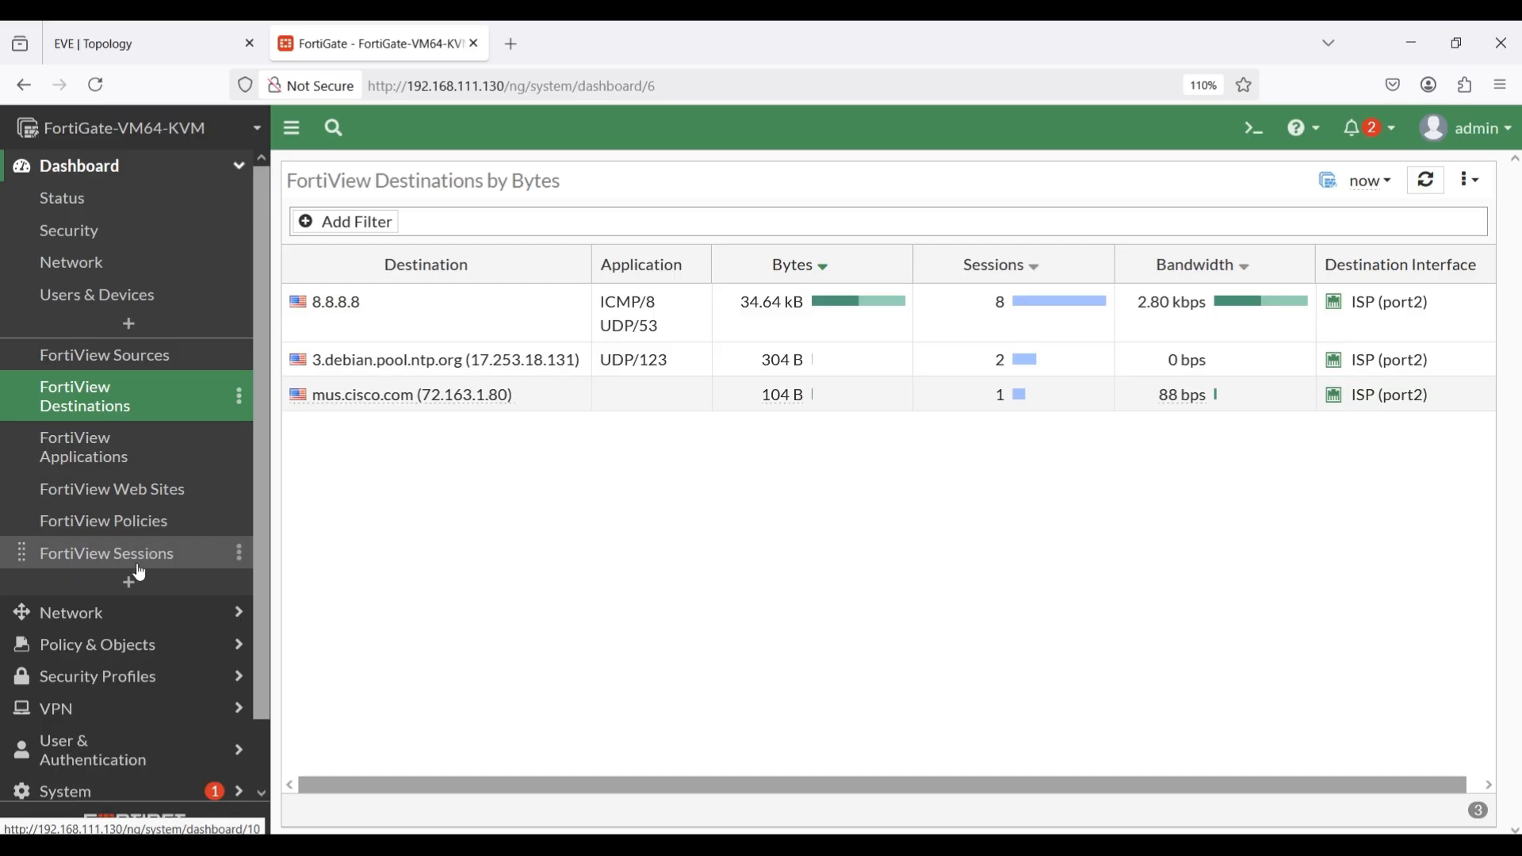
left_click(71, 567)
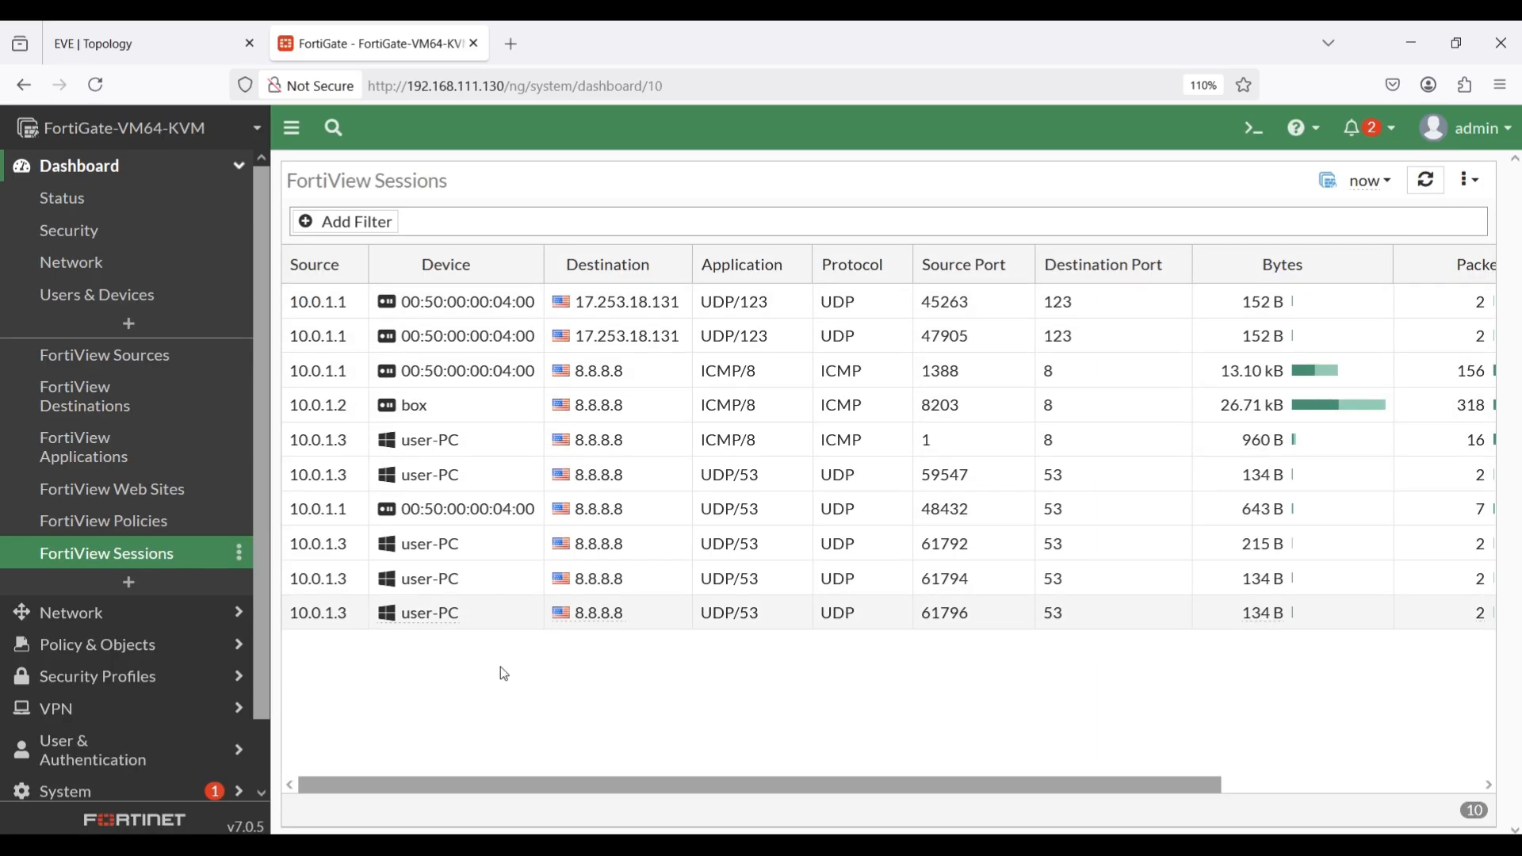
Stop the running ping in PC2's terminal and ping 1.1.1.1 from there.
left_click(177, 28)
mouse_move(901, 845)
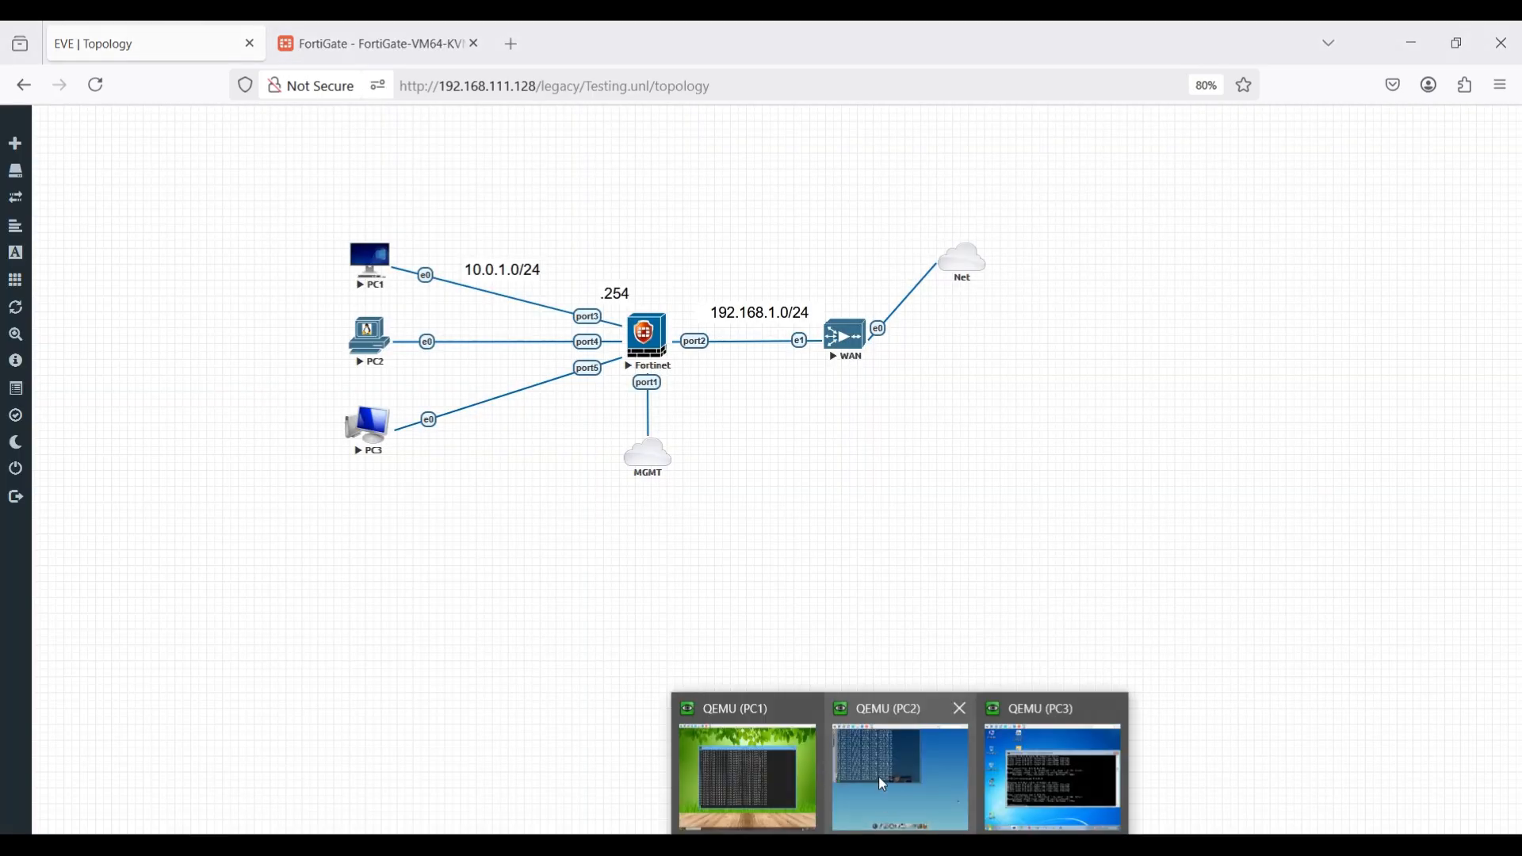
left_click(880, 773)
right_click(831, 464)
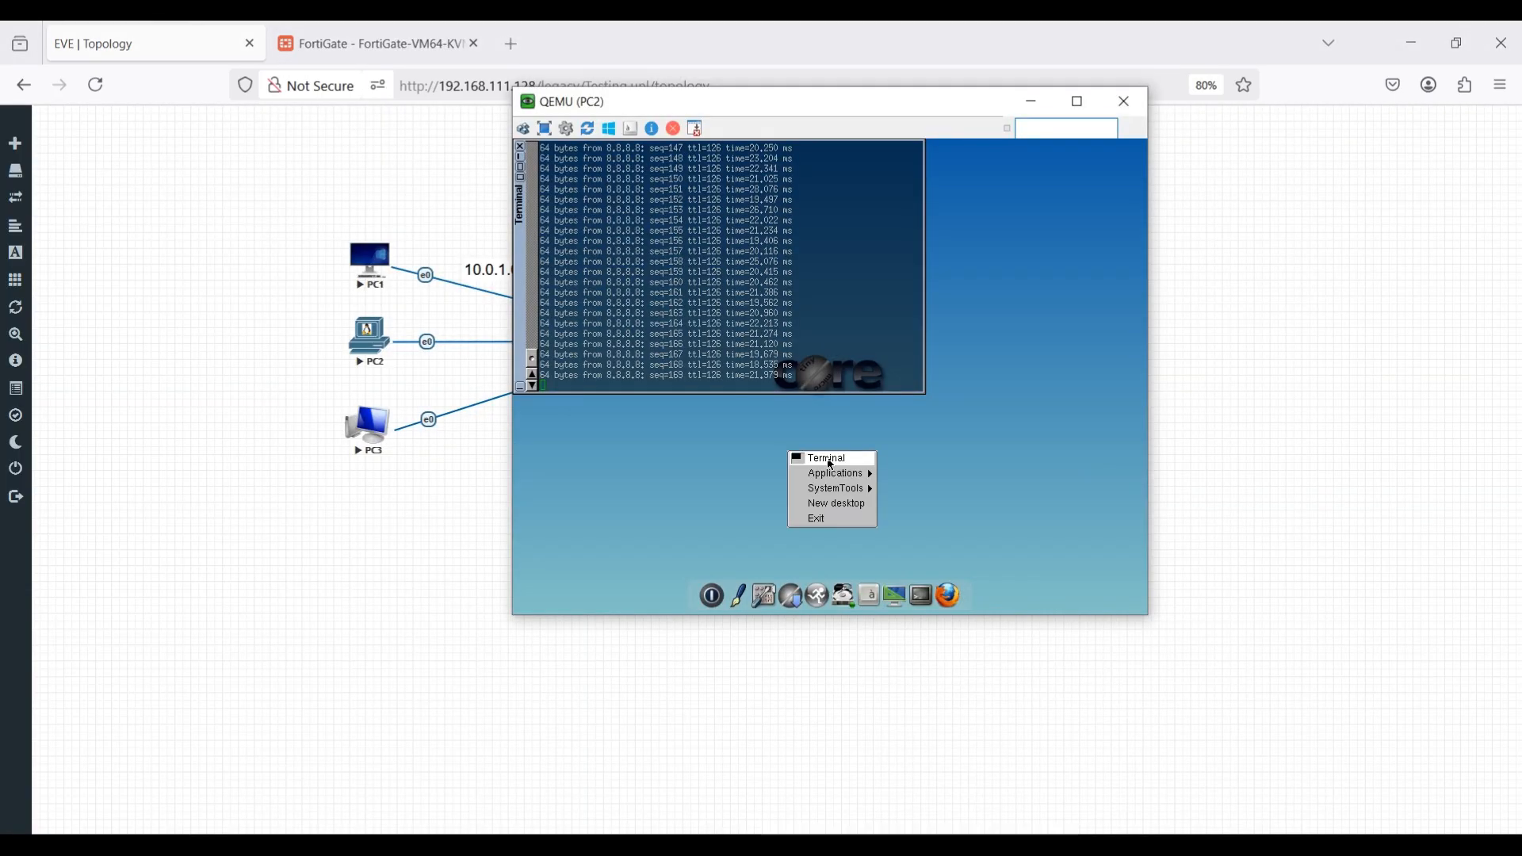
left_click(749, 371)
key("ctrl+c")
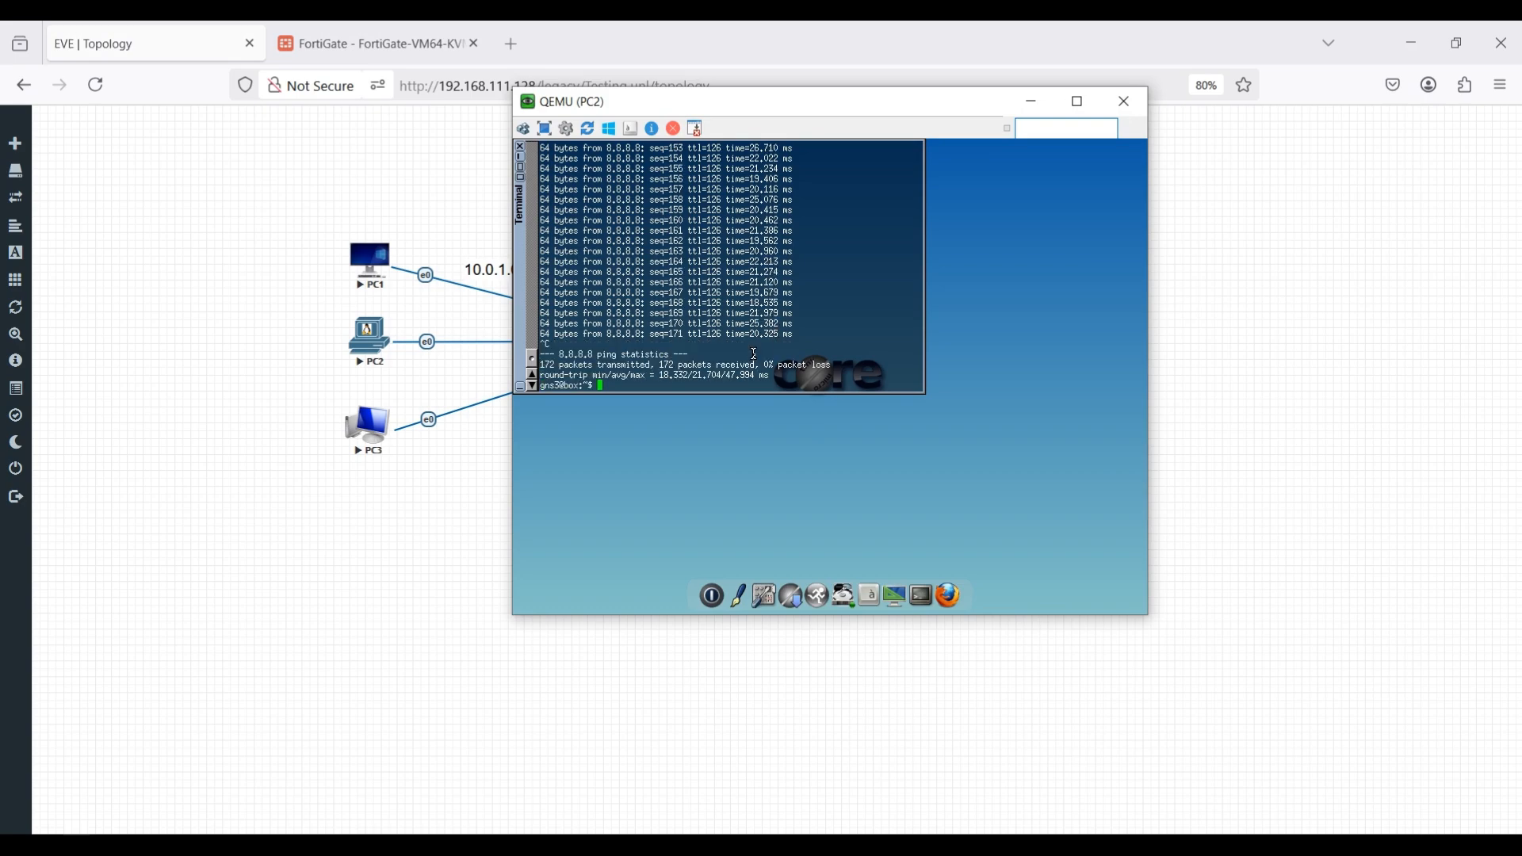
key("Up")
key("BackSpace")
type("1.1.1.1")
key("Return")
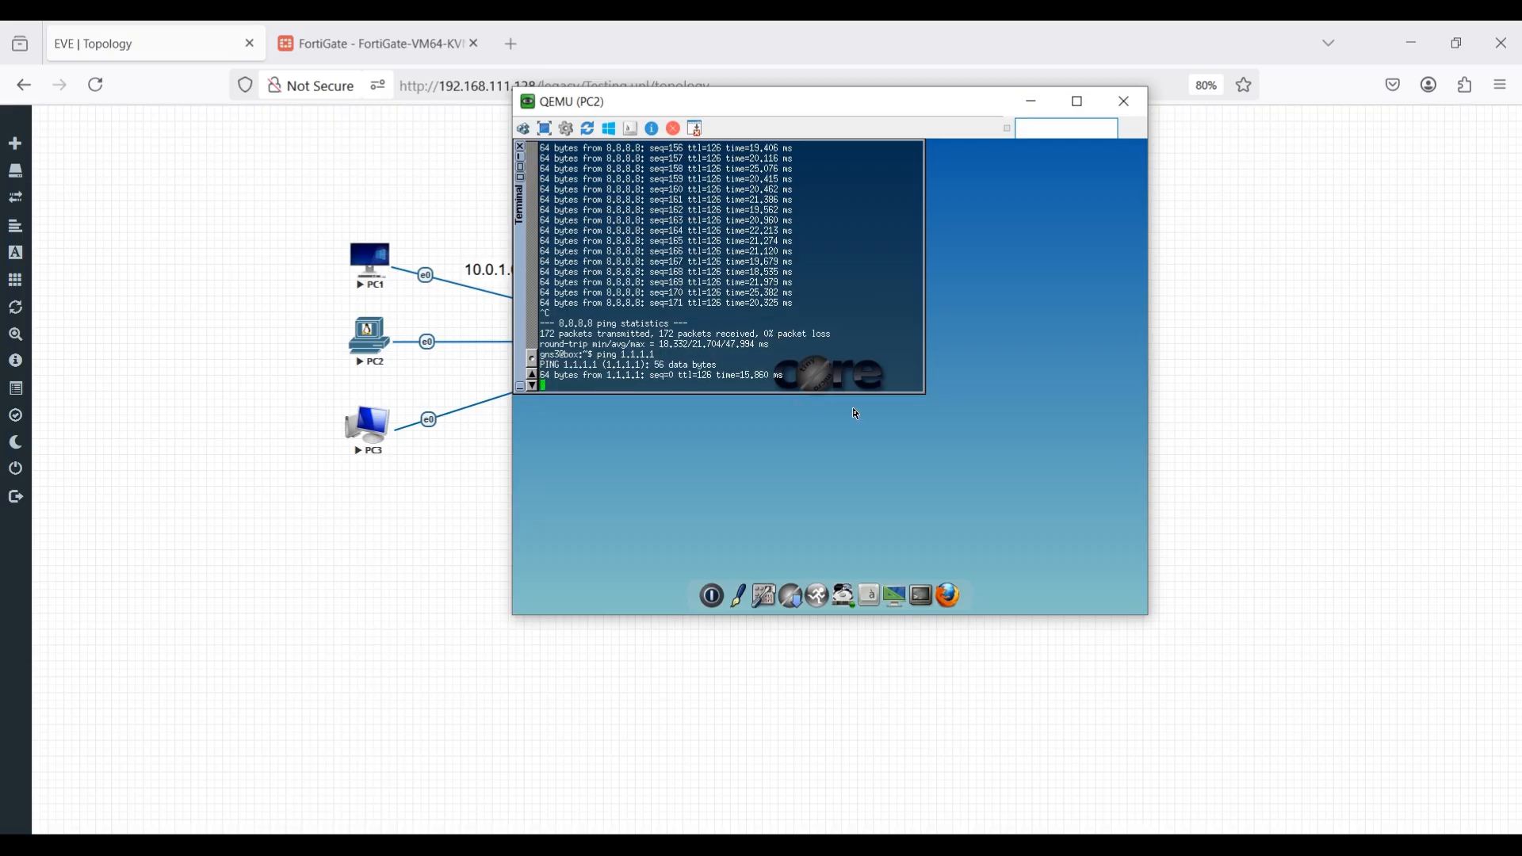
Switch to PC1, stop its running ping to 8.8.8.8 and ping 1.1.1.1 instead.
left_click(901, 846)
left_click(764, 807)
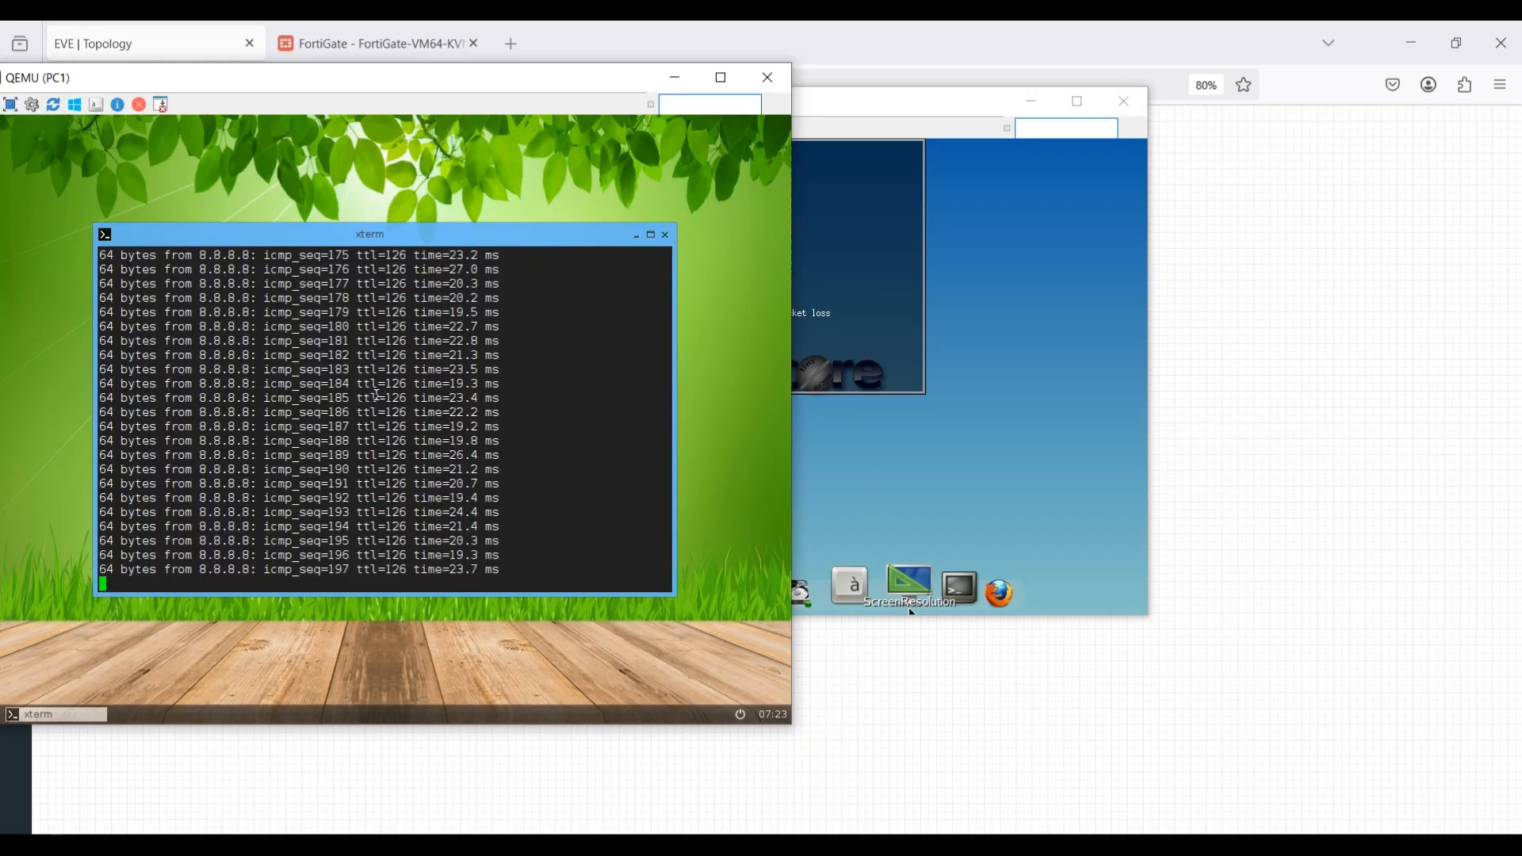
key("ctrl+c")
key("Up")
key("BackSpace")
key("BackSpace")
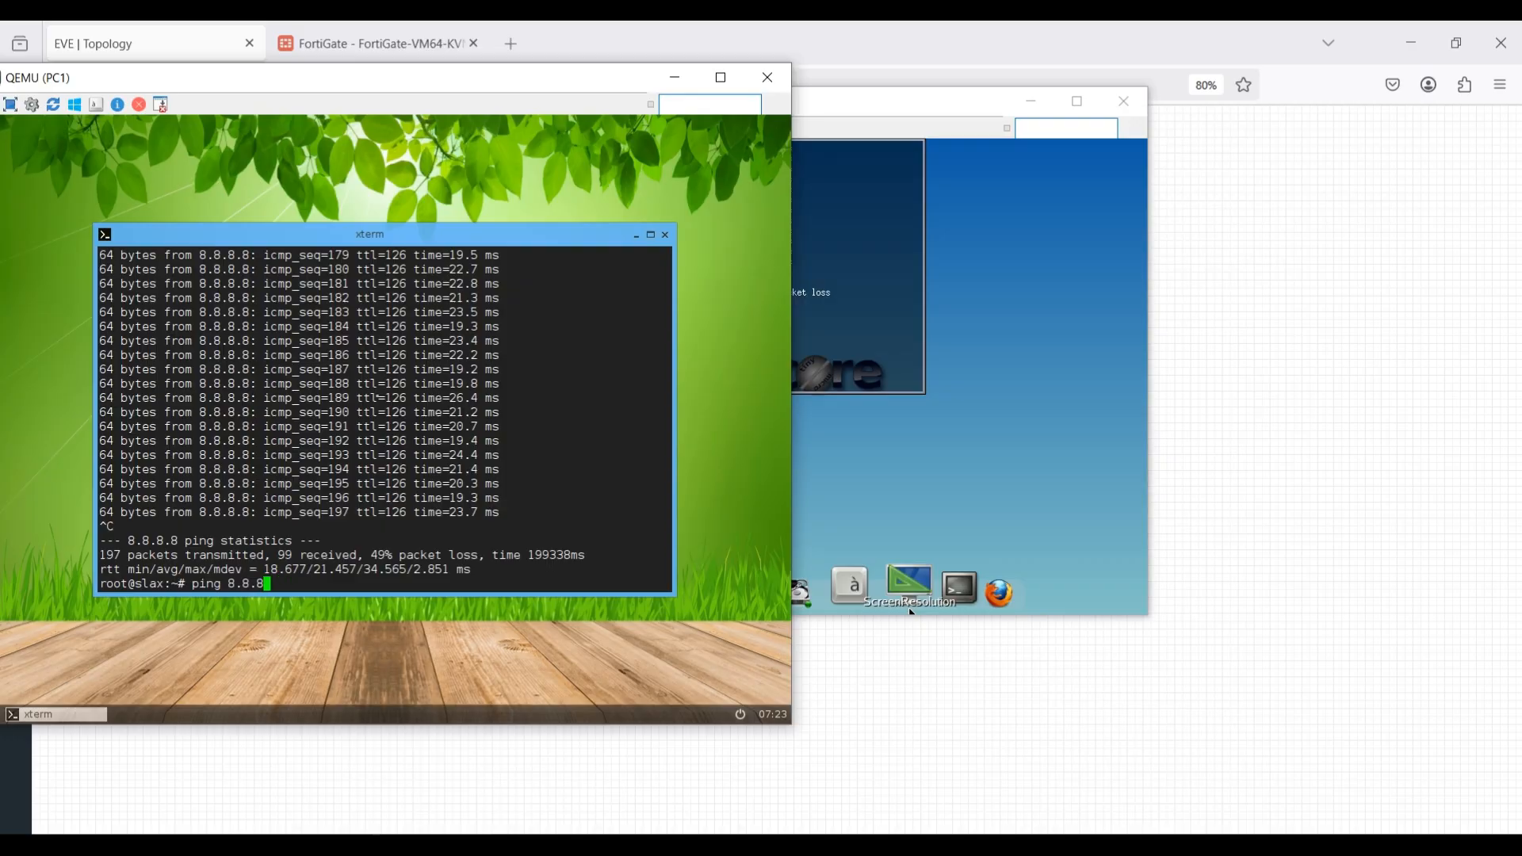
key("BackSpace")
key("BackSpace")
key("BackSpace")
key("BackSpace")
key("BackSpace")
type("1.1.1.1")
key("Return")
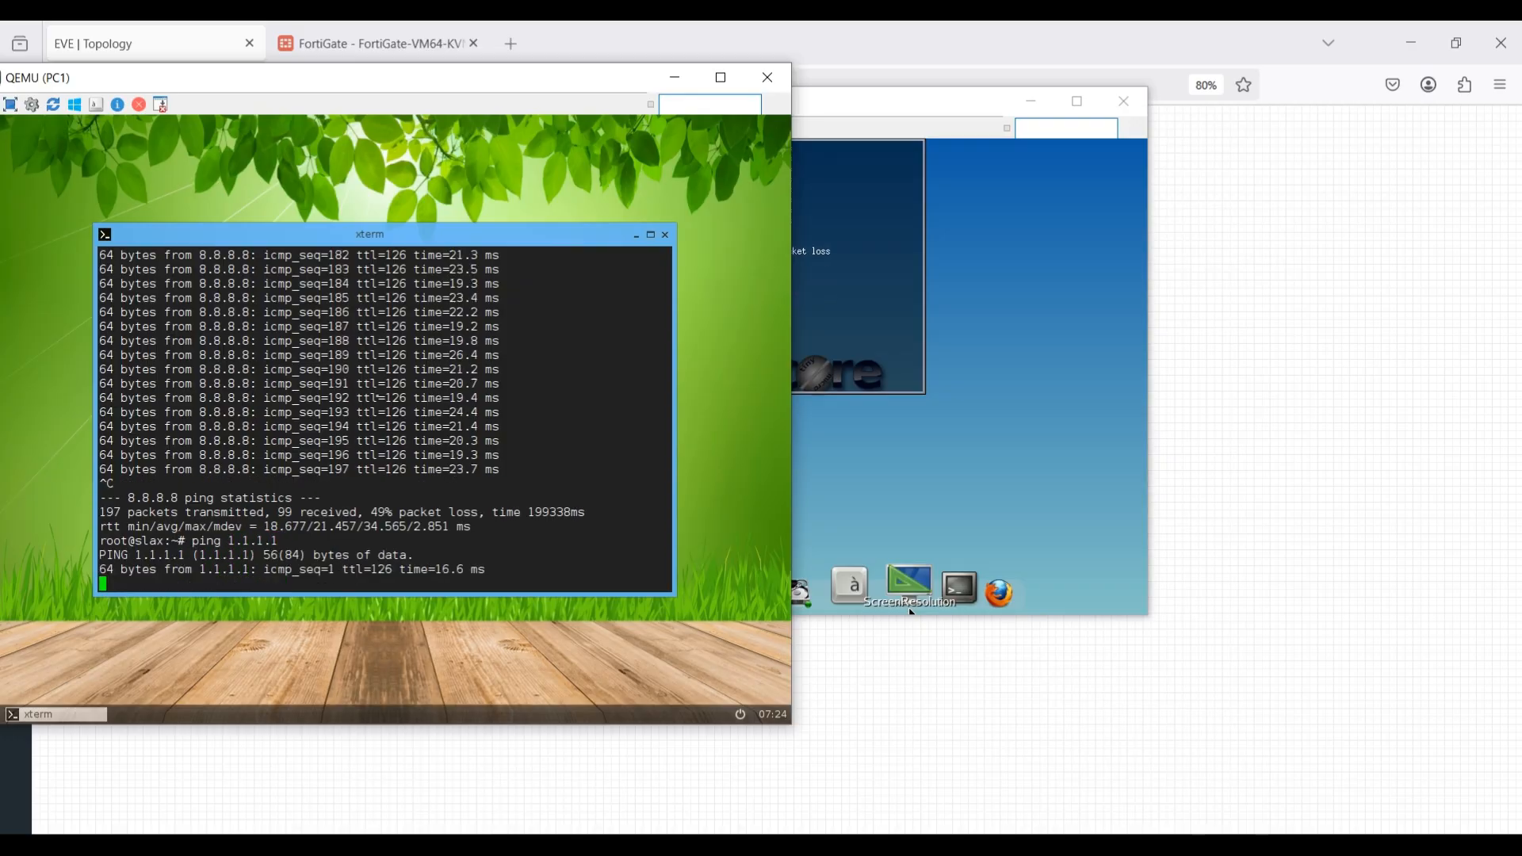
Start a continuous ping from PC3's command prompt with ping 1.1.1.1 -t.
left_click(1048, 746)
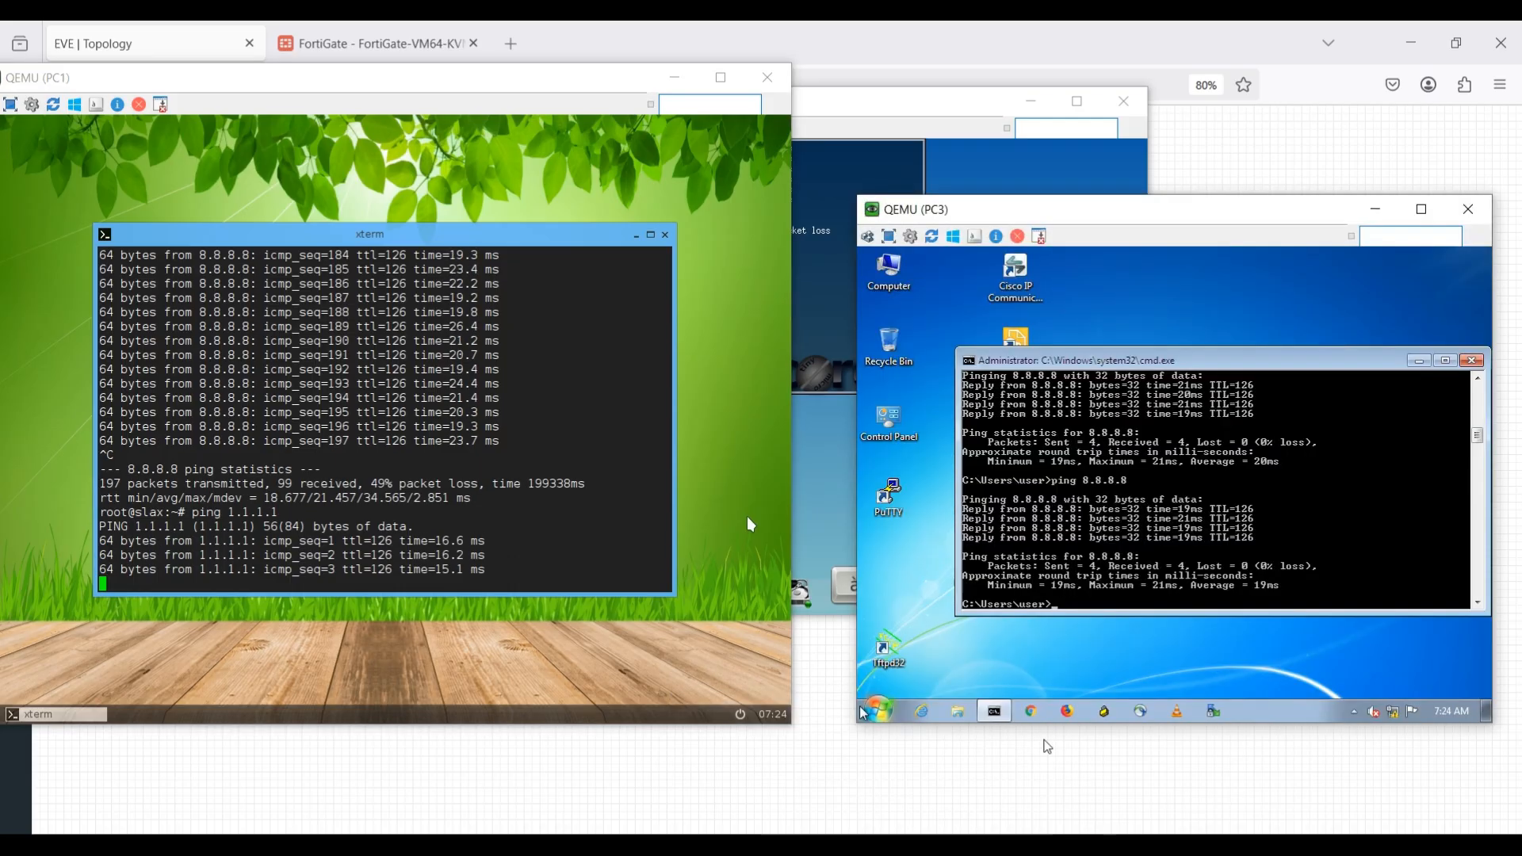
type("ping 8.8")
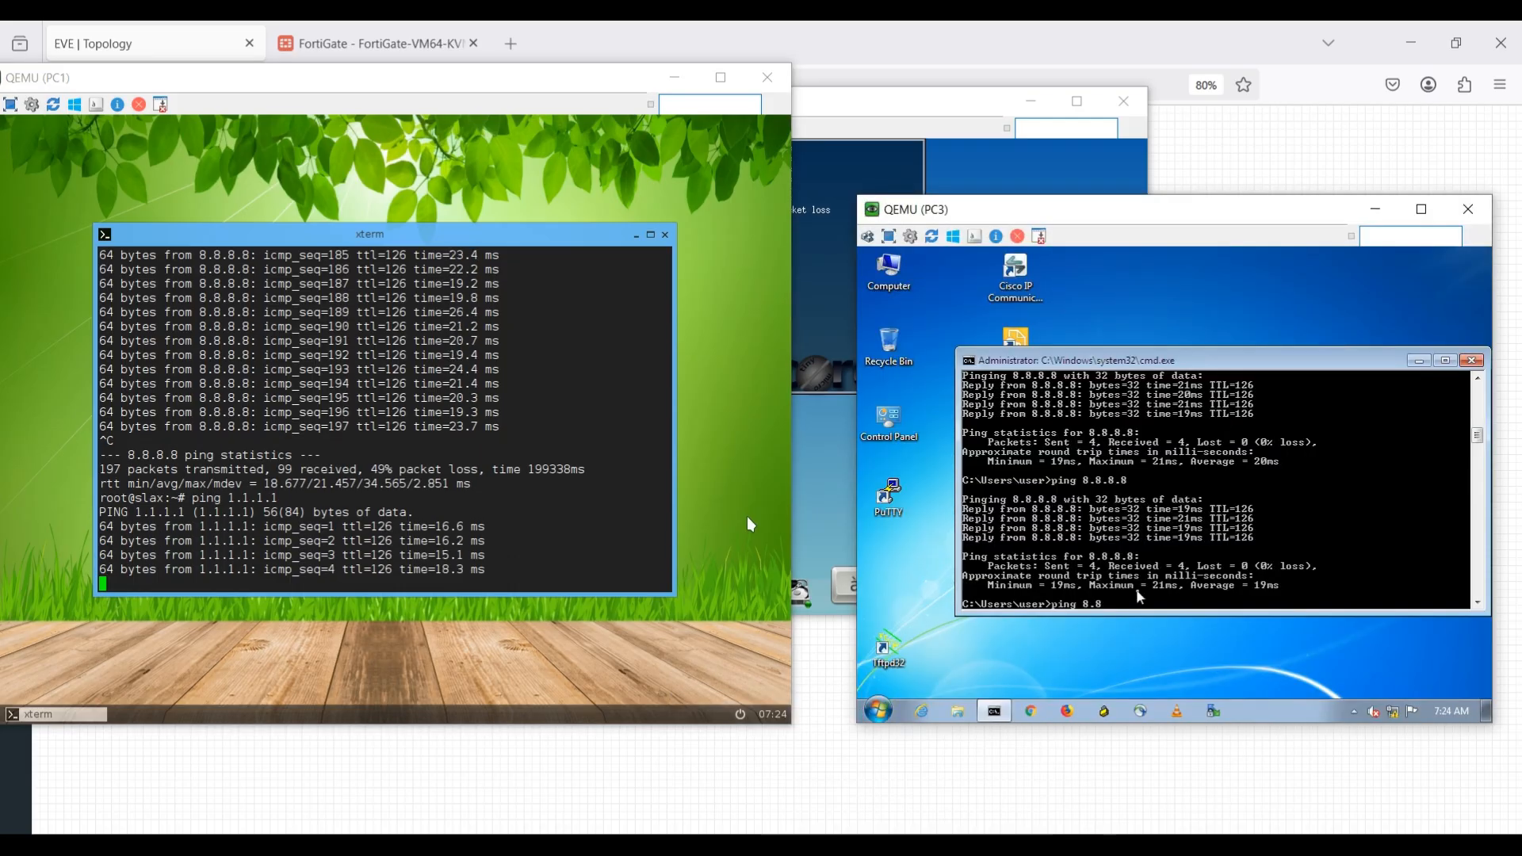
key("BackSpace")
key("BackSpace")
key("BackSpace")
type("1.1")
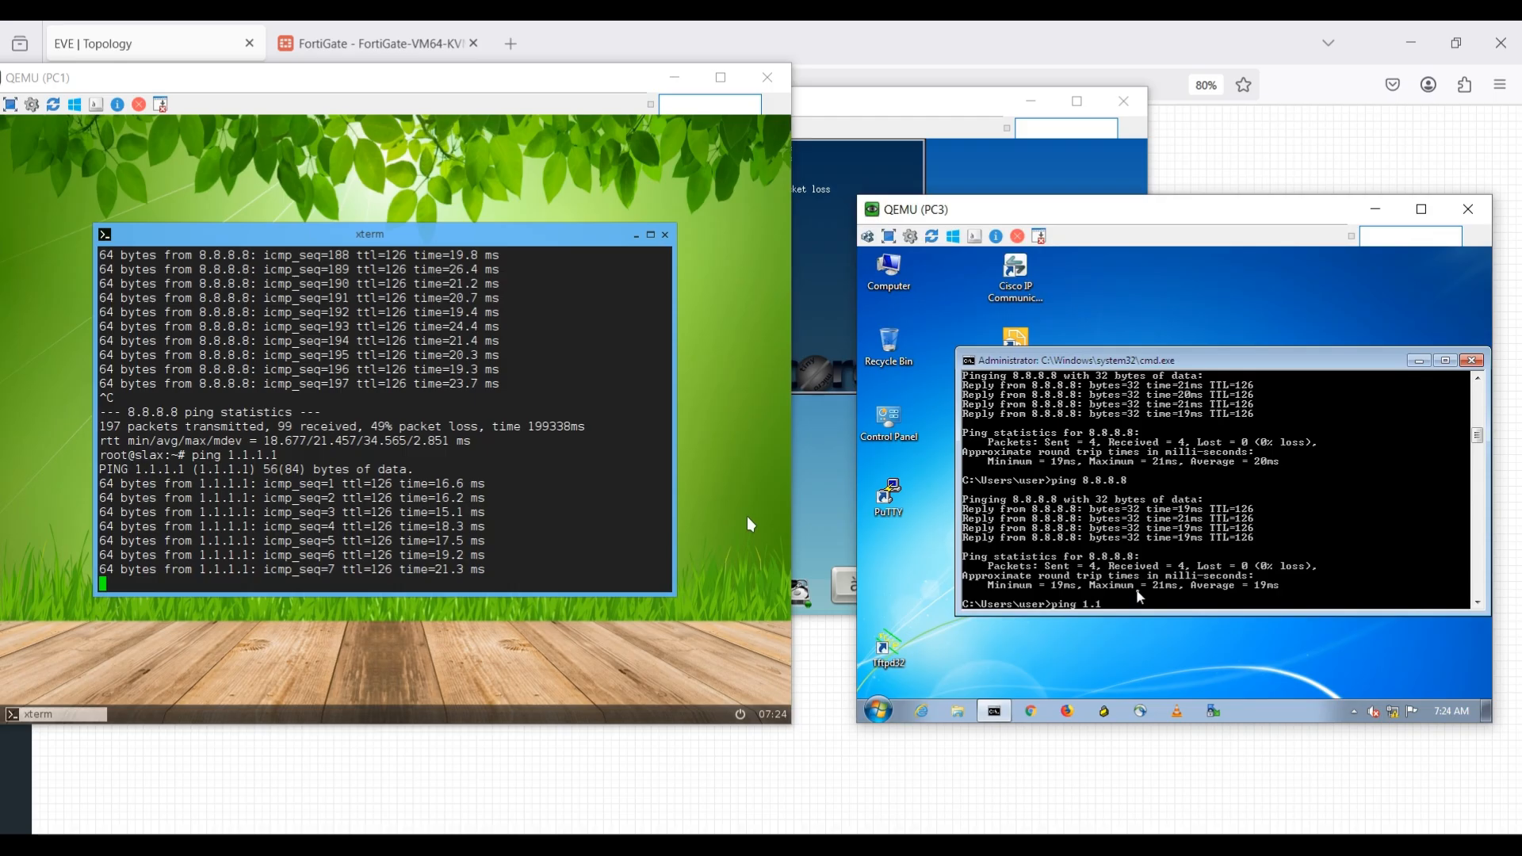
type(".1.1")
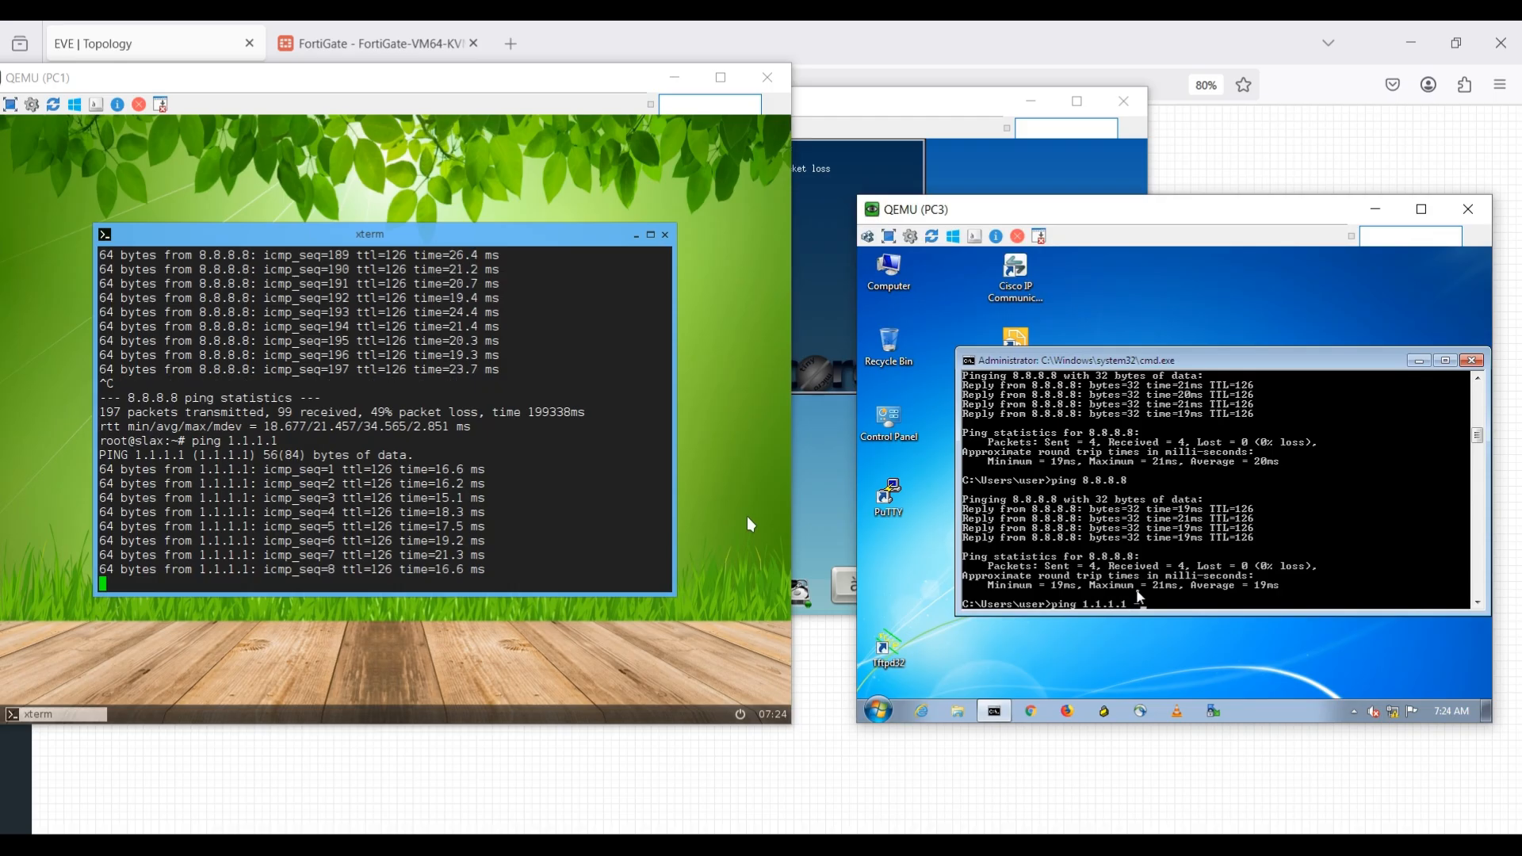
type(" -t")
key("Return")
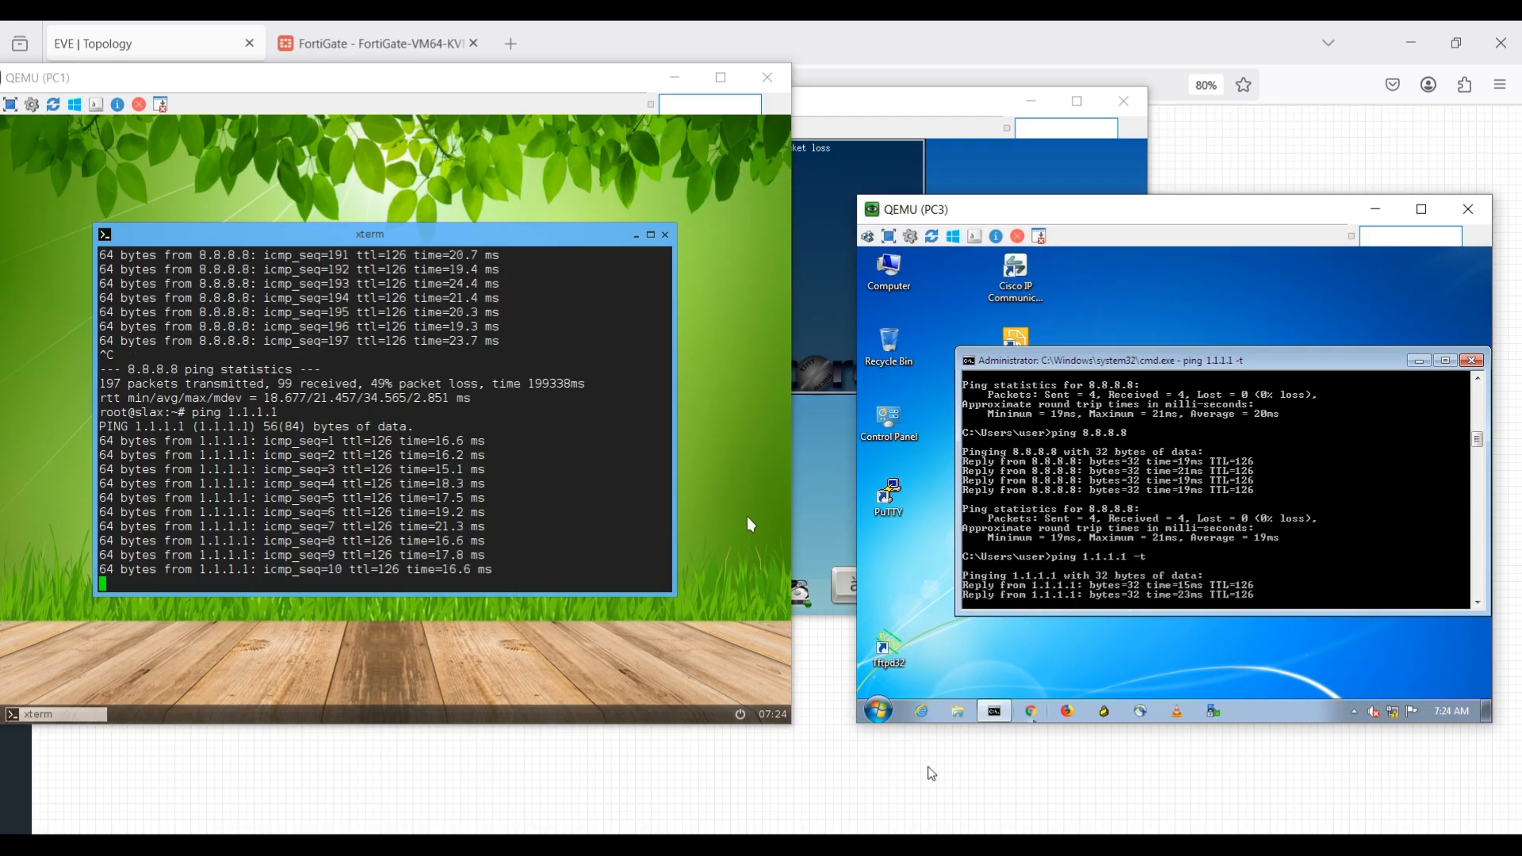
Return to the FortiGate and refresh the FortiView sessions to check for the traffic to 1.1.1.1.
left_click(927, 750)
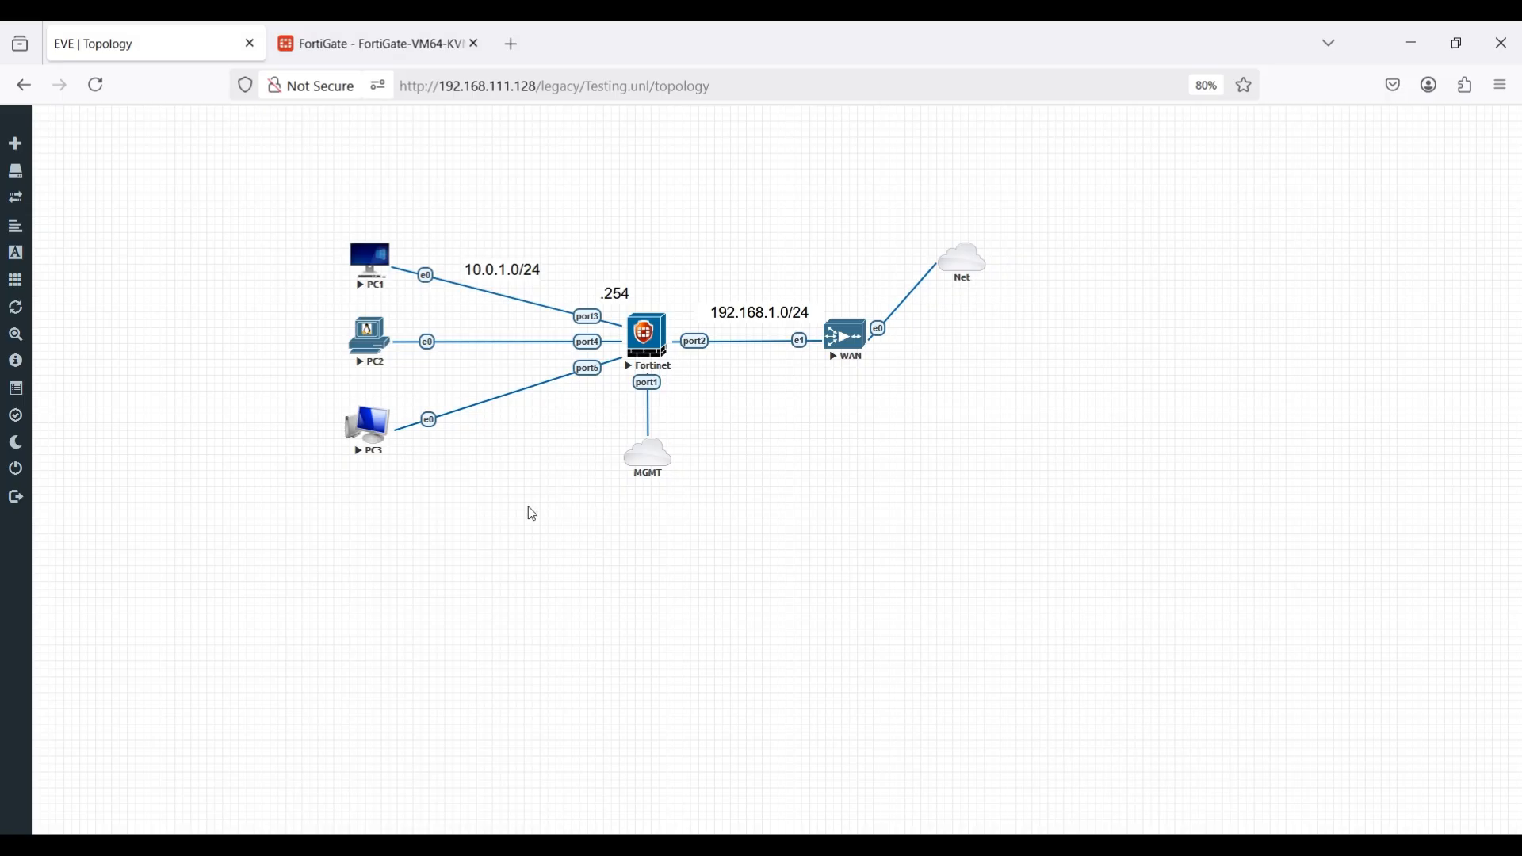
left_click(372, 43)
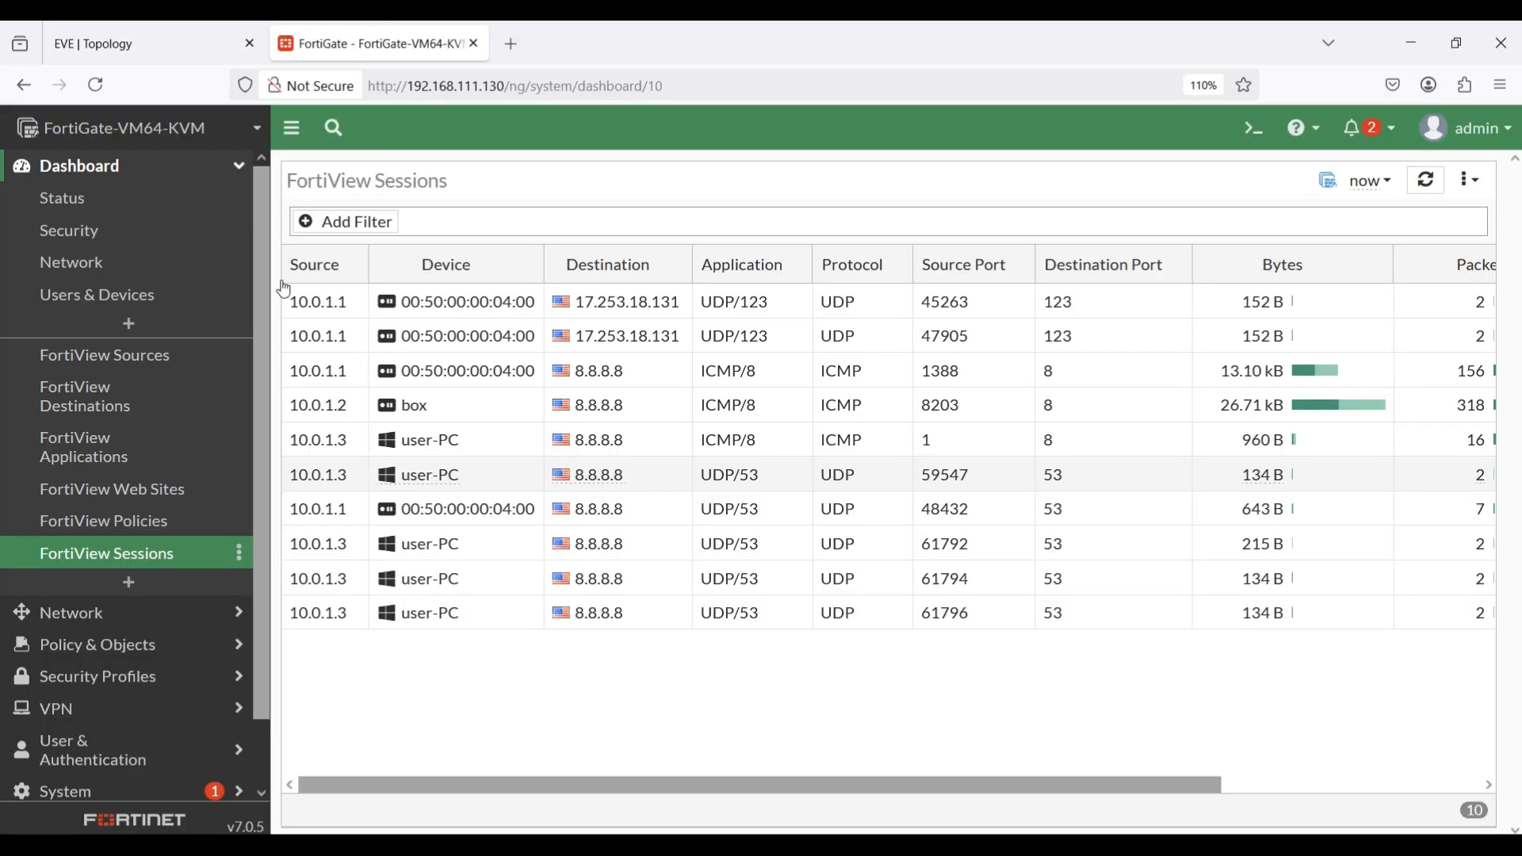
left_click(1426, 180)
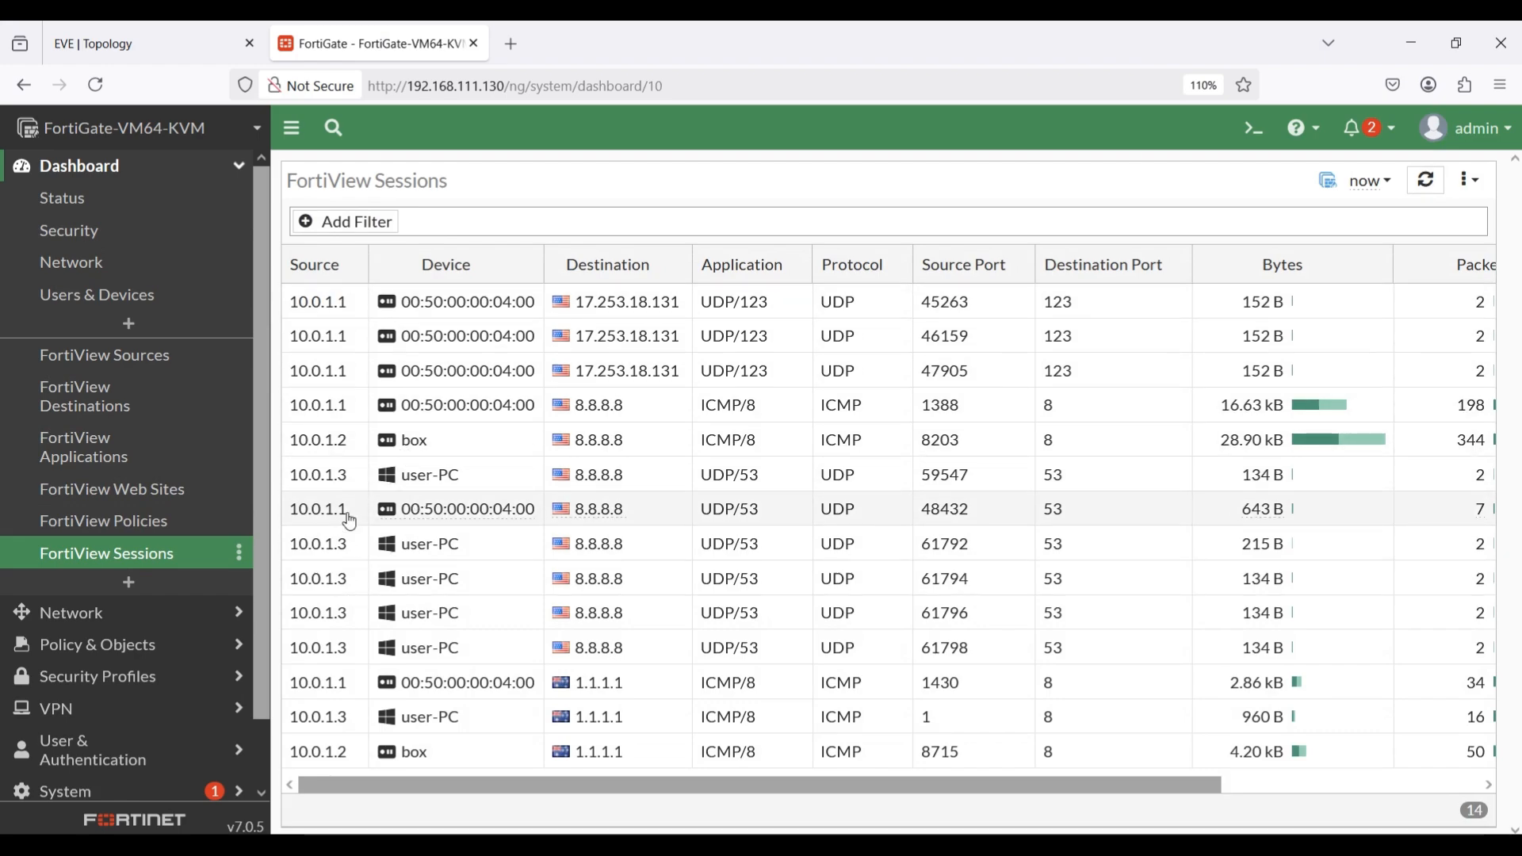
Review the refreshed forward traffic log for the PCs' traffic and return to the EVE topology.
scroll(127, 547, "down", 2)
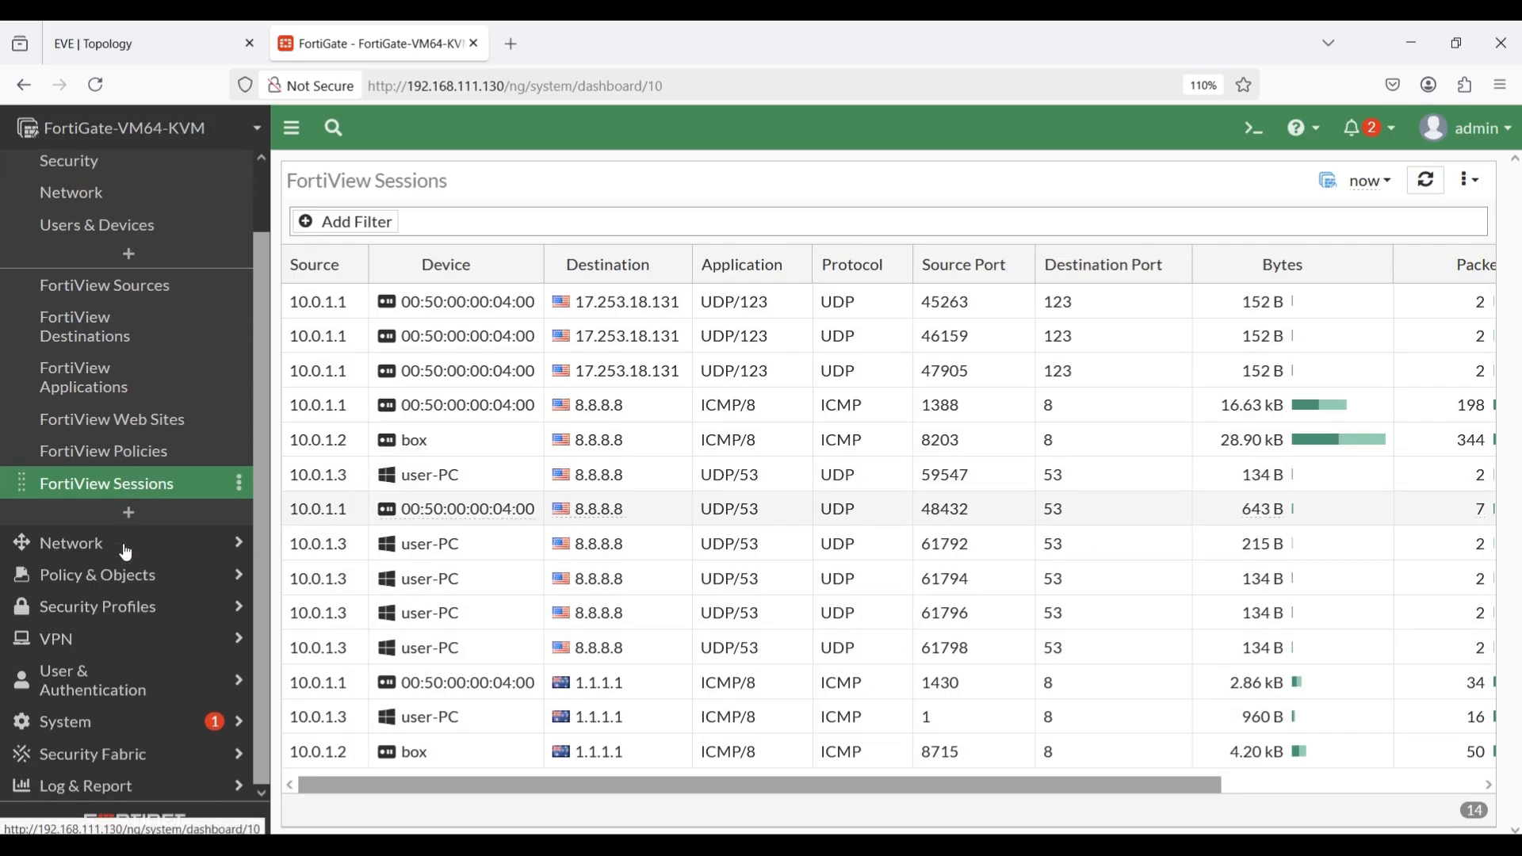
left_click(152, 783)
left_click(121, 390)
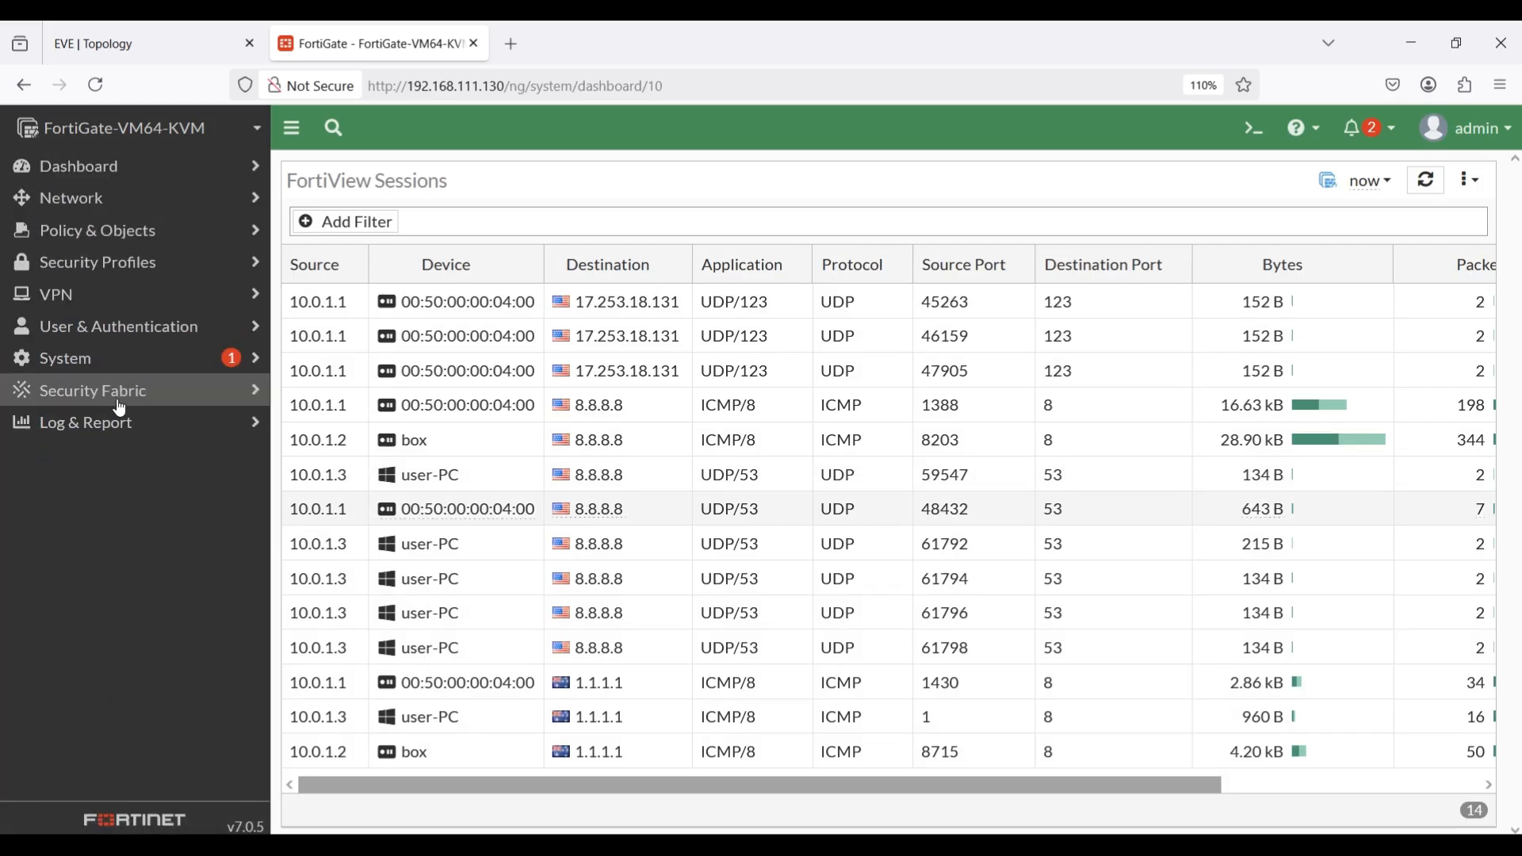
left_click(118, 428)
left_click(105, 475)
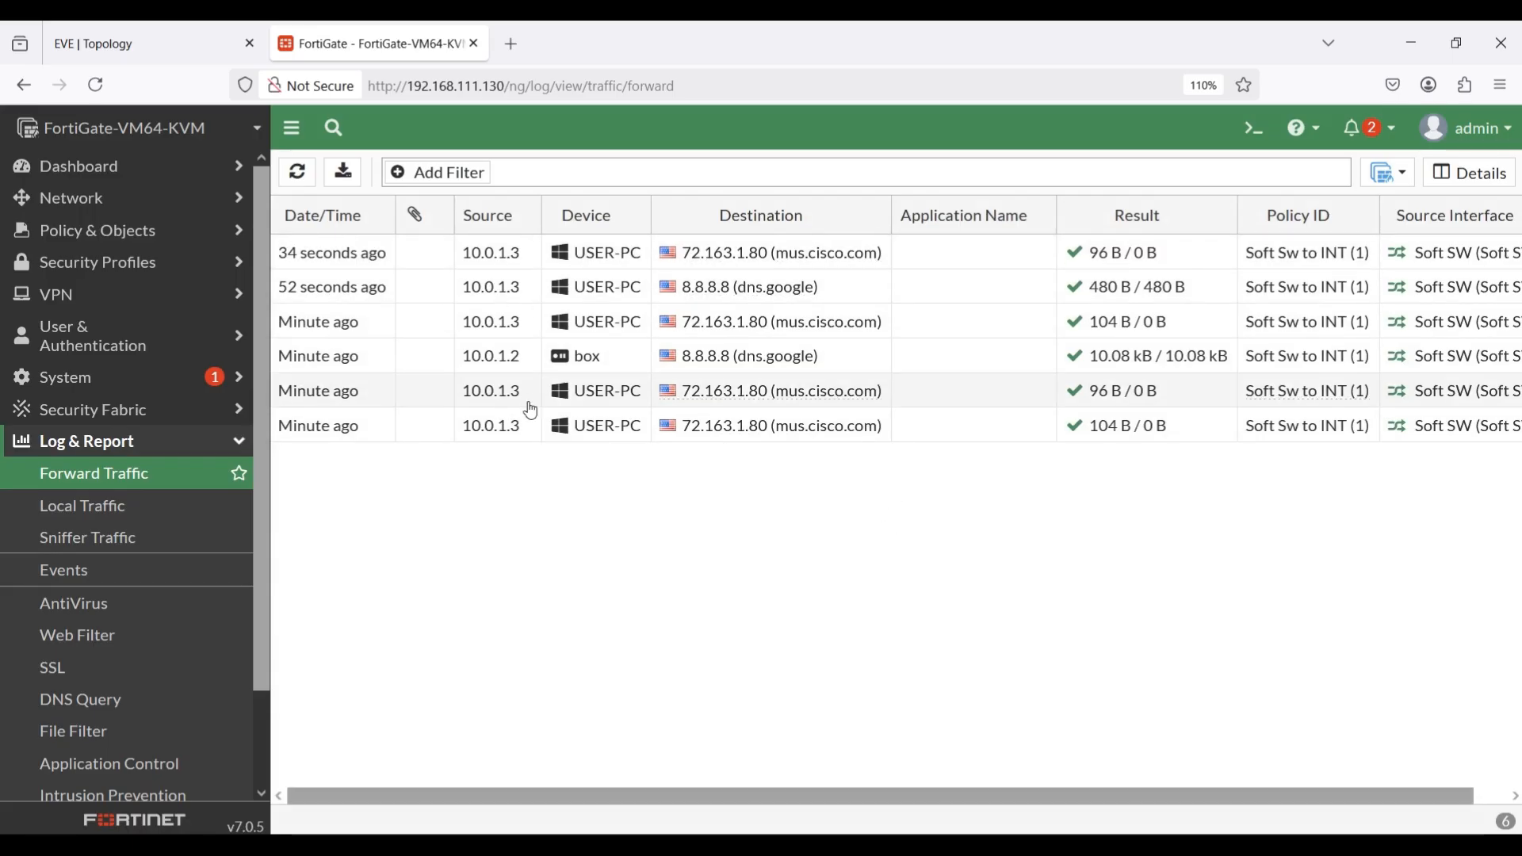
left_click(297, 172)
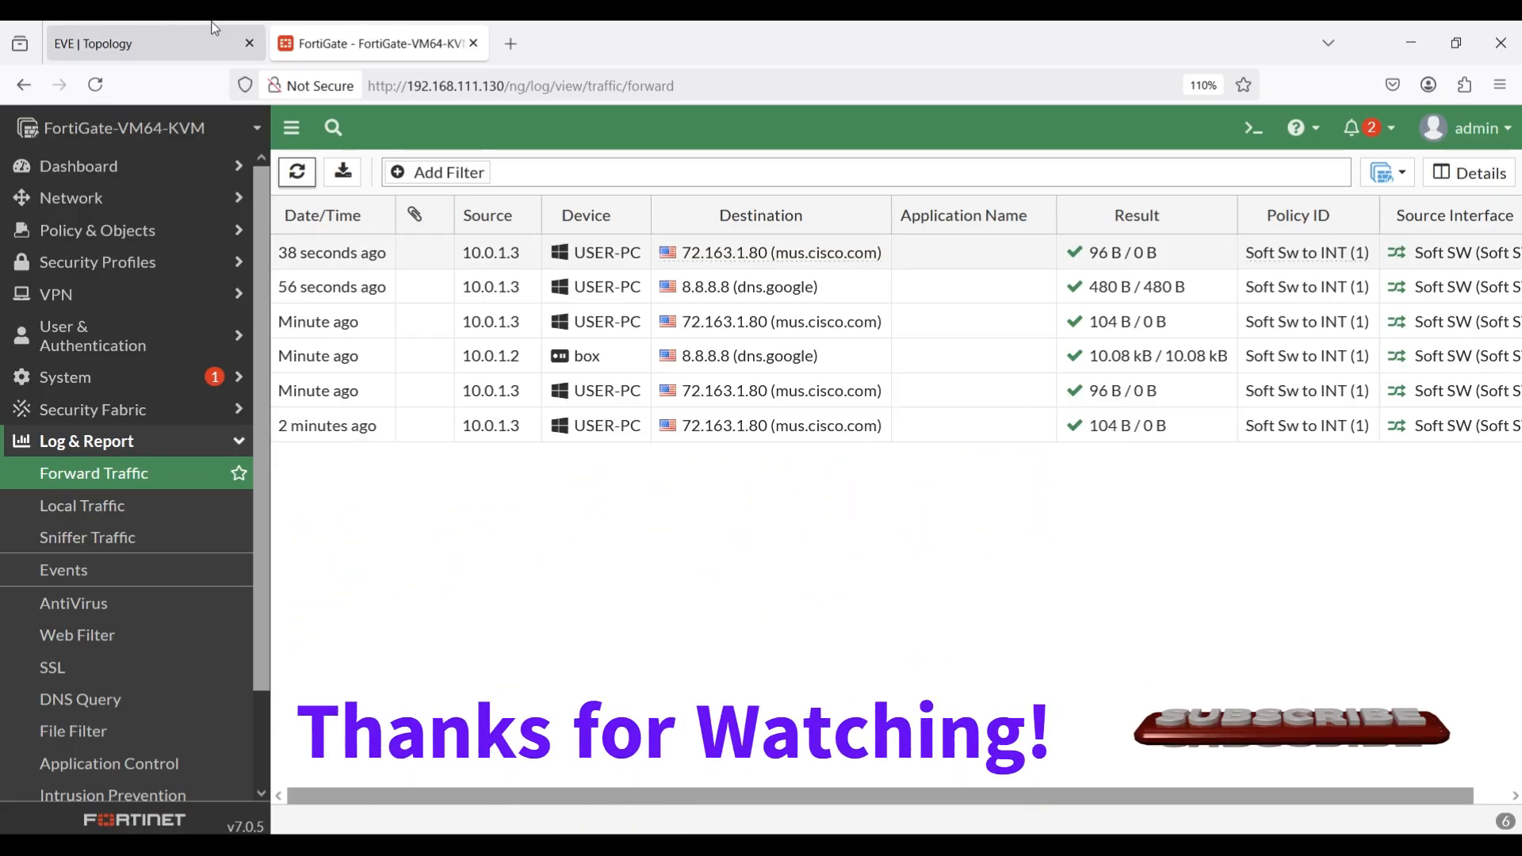
left_click(158, 31)
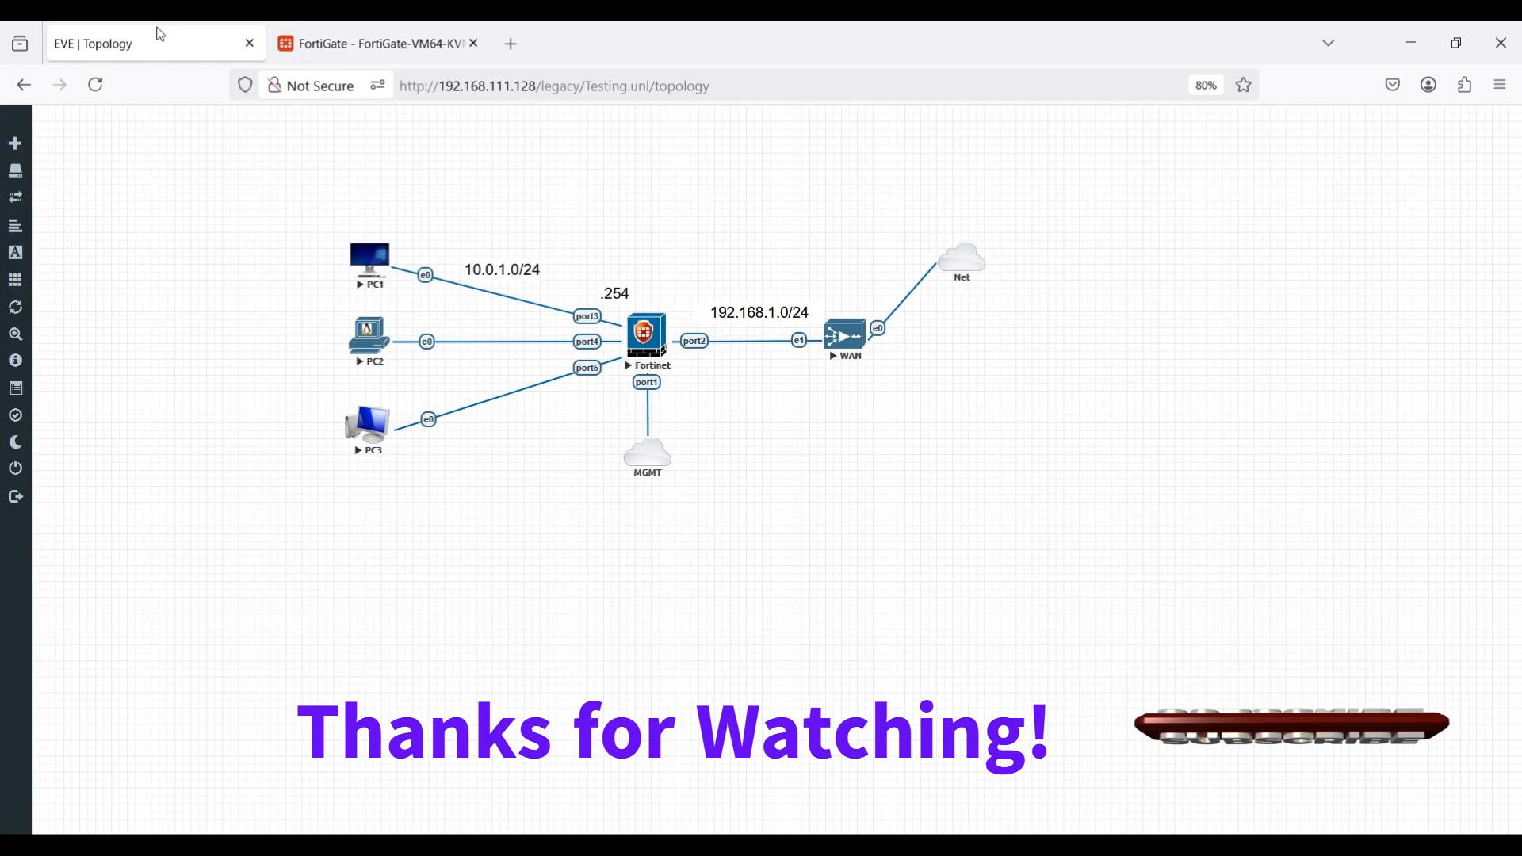